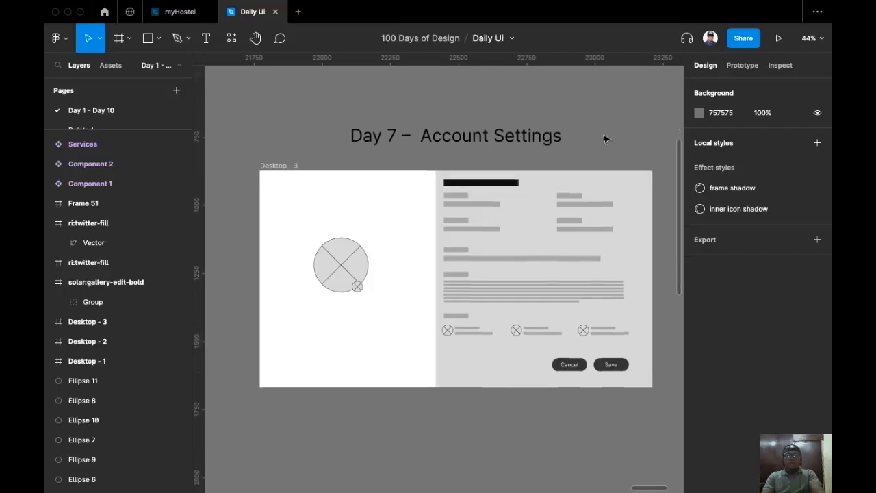
{"action": "scroll", "coordinate": [603, 138], "scroll_direction": "down", "scroll_amount": 2}
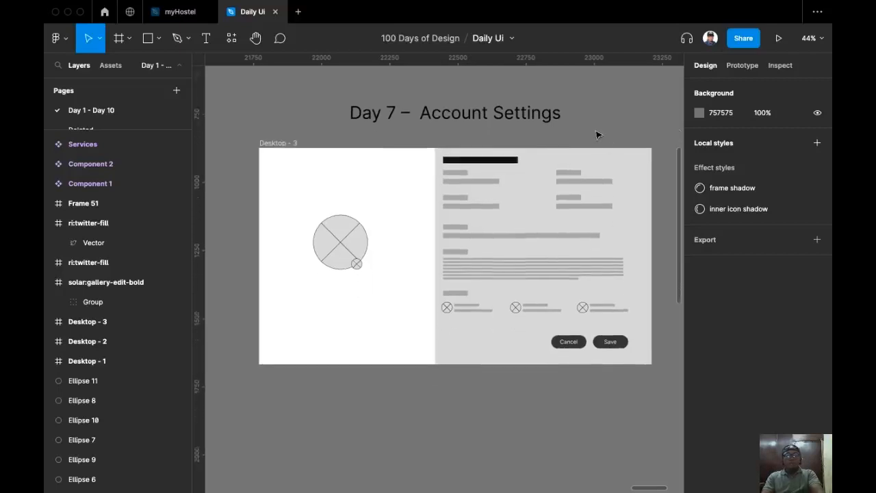
Copy the Day 7 wireframe frame Desktop - 3.
{"action": "left_click_drag", "start_coordinate": [642, 129], "coordinate": [616, 123]}
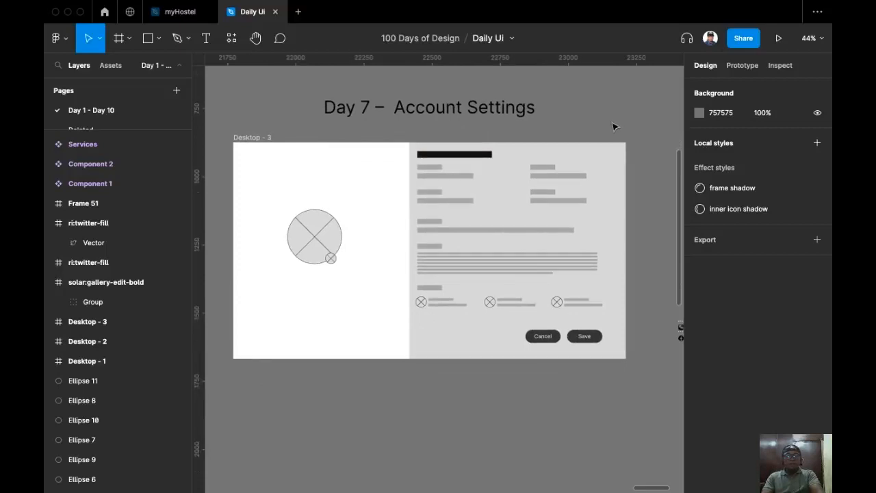
{"action": "left_click_drag", "start_coordinate": [604, 139], "coordinate": [558, 143]}
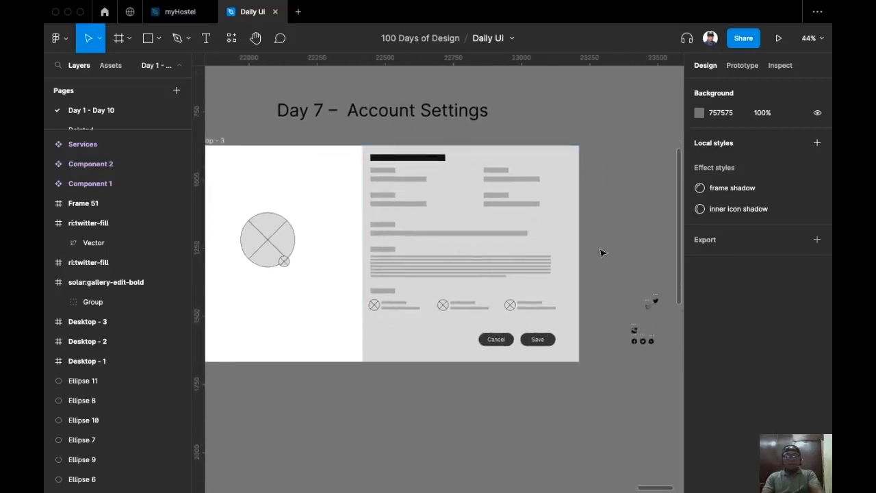
{"action": "scroll", "coordinate": [562, 307], "scroll_direction": "up", "scroll_amount": 5}
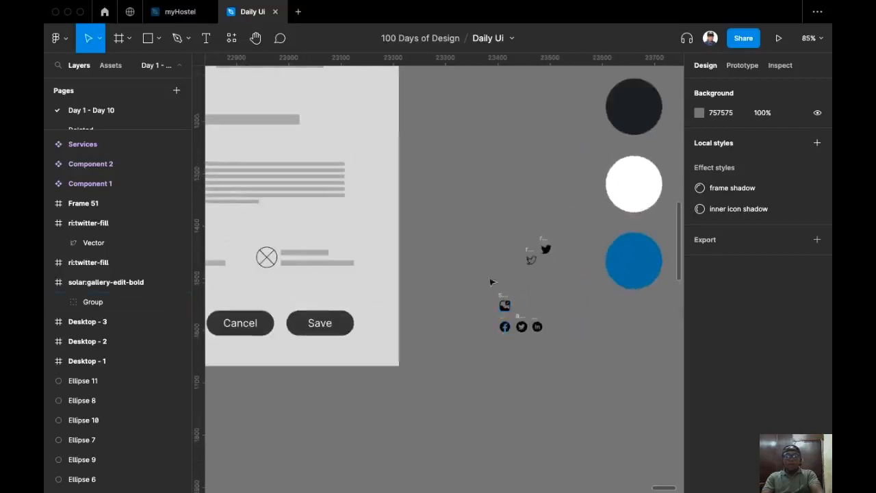
{"action": "scroll", "coordinate": [577, 274], "scroll_direction": "up", "scroll_amount": 3}
{"action": "scroll", "coordinate": [524, 272], "scroll_direction": "up", "scroll_amount": 2}
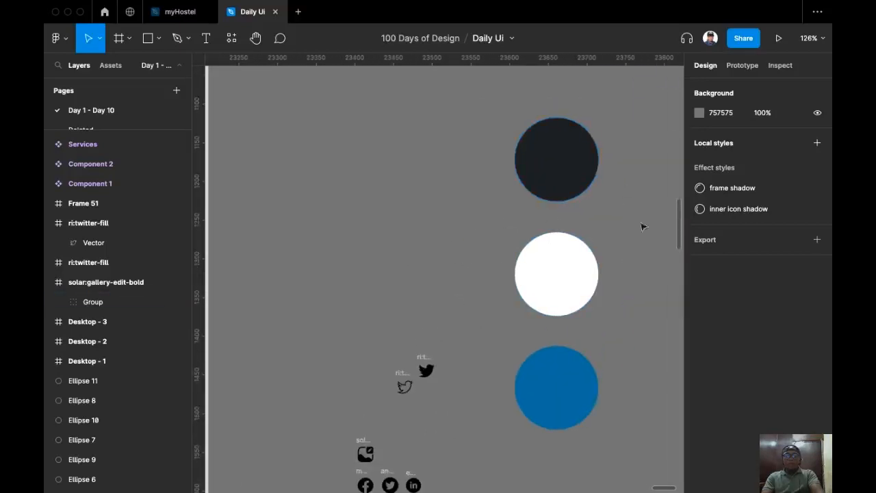
{"action": "scroll", "coordinate": [460, 292], "scroll_direction": "down", "scroll_amount": 8}
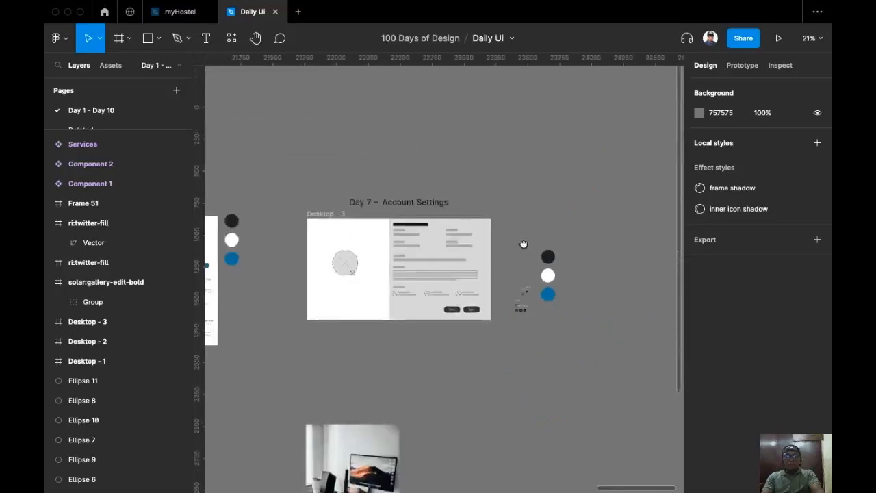
{"action": "scroll", "coordinate": [546, 216], "scroll_direction": "up", "scroll_amount": 3}
{"action": "scroll", "coordinate": [568, 205], "scroll_direction": "down", "scroll_amount": 2}
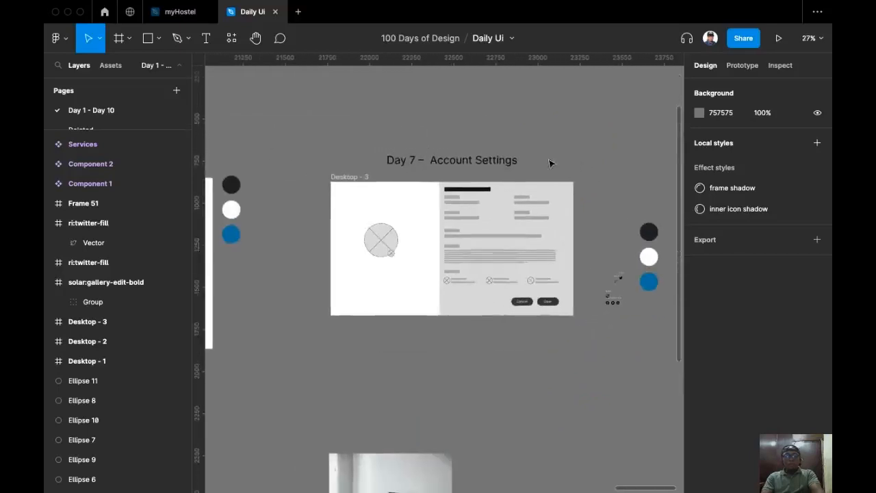
{"action": "scroll", "coordinate": [574, 182], "scroll_direction": "up", "scroll_amount": 3}
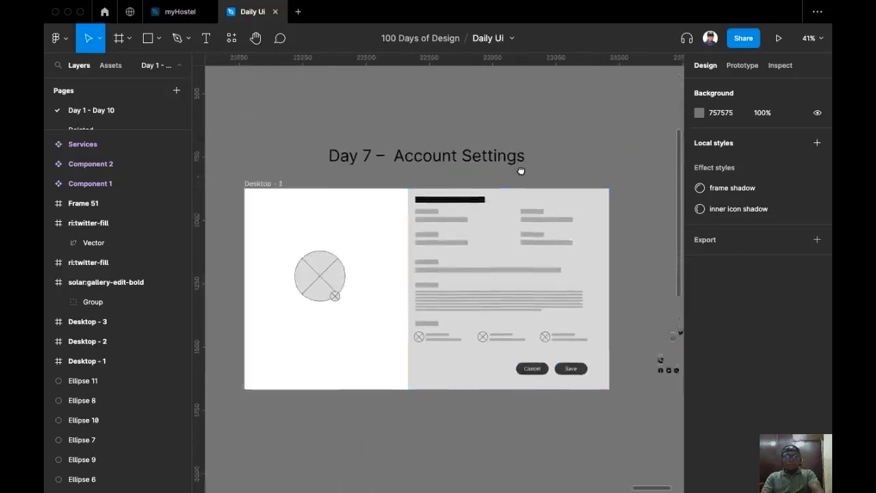
{"action": "scroll", "coordinate": [354, 185], "scroll_direction": "up", "scroll_amount": 1}
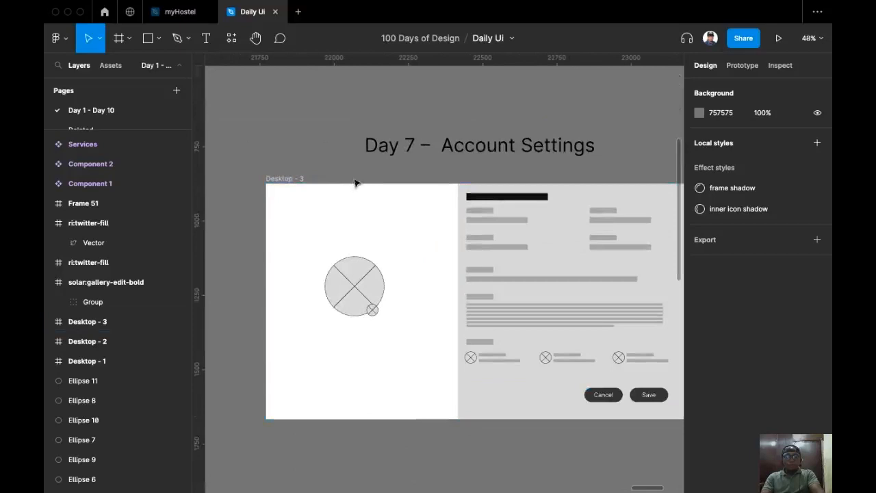
{"action": "left_click", "coordinate": [281, 179]}
{"action": "key", "text": "super+c"}
Paste the copied frame on empty canvas beside the original and nudge it into place.
{"action": "scroll", "coordinate": [411, 164], "scroll_direction": "right", "scroll_amount": 10}
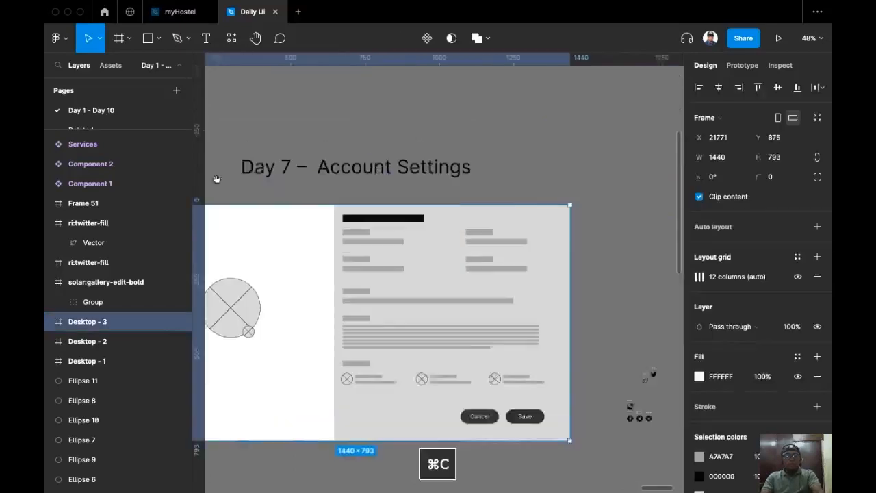
{"action": "right_click", "coordinate": [451, 199]}
{"action": "left_click", "coordinate": [457, 200]}
{"action": "left_click_drag", "start_coordinate": [460, 192], "coordinate": [450, 177]}
Rename the pasted frame 'account settings' and shift it up slightly.
{"action": "double_click", "coordinate": [449, 177]}
{"action": "type", "text": "acc"}
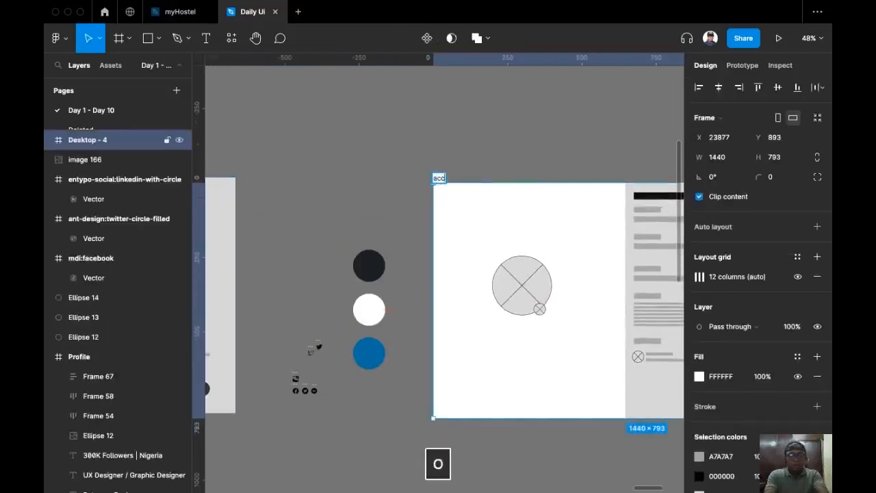
{"action": "type", "text": "ount settings"}
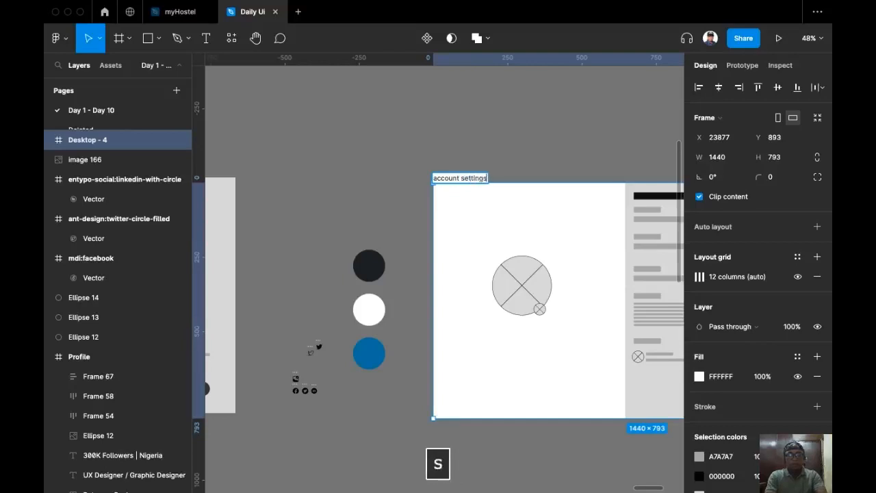
{"action": "key", "text": "Return"}
{"action": "scroll", "coordinate": [450, 102], "scroll_direction": "right", "scroll_amount": 3}
{"action": "left_click", "coordinate": [352, 130]}
{"action": "left_click_drag", "start_coordinate": [356, 135], "coordinate": [353, 122]}
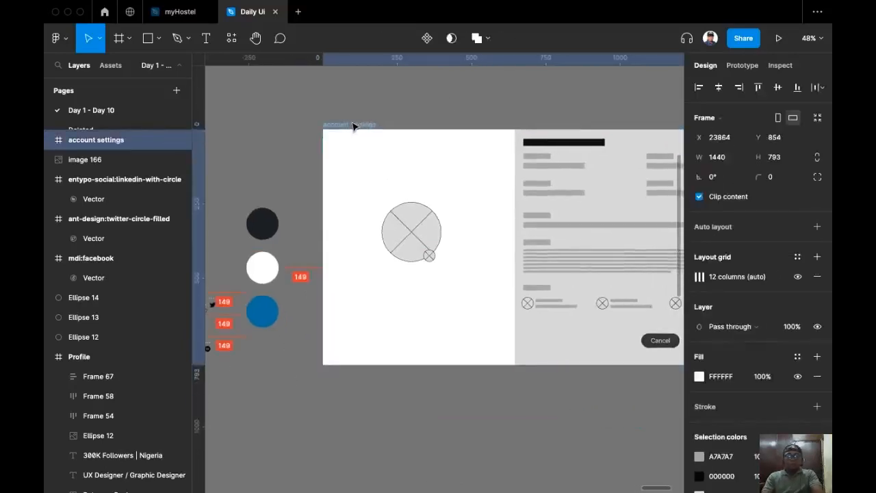
{"action": "scroll", "coordinate": [351, 126], "scroll_direction": "left", "scroll_amount": 2}
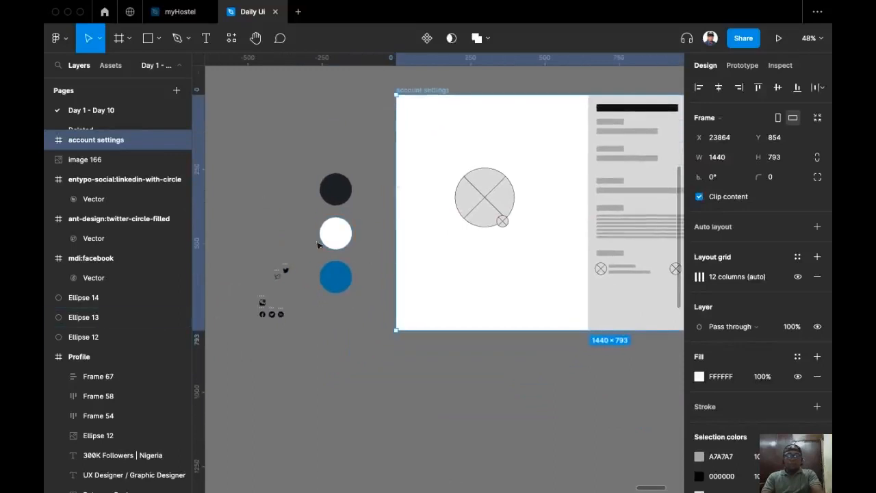
Move the colour circles and social icons up beside the account settings frame.
{"action": "left_click_drag", "start_coordinate": [234, 171], "coordinate": [372, 369]}
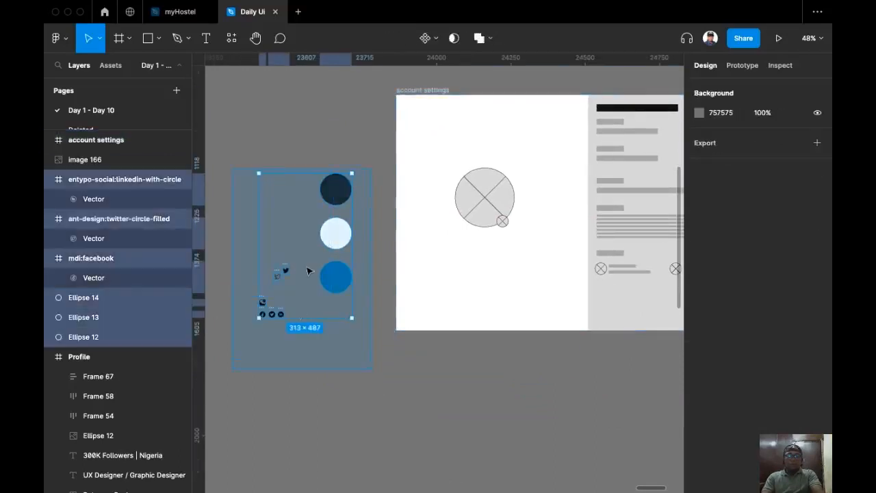
{"action": "left_click_drag", "start_coordinate": [305, 288], "coordinate": [325, 224]}
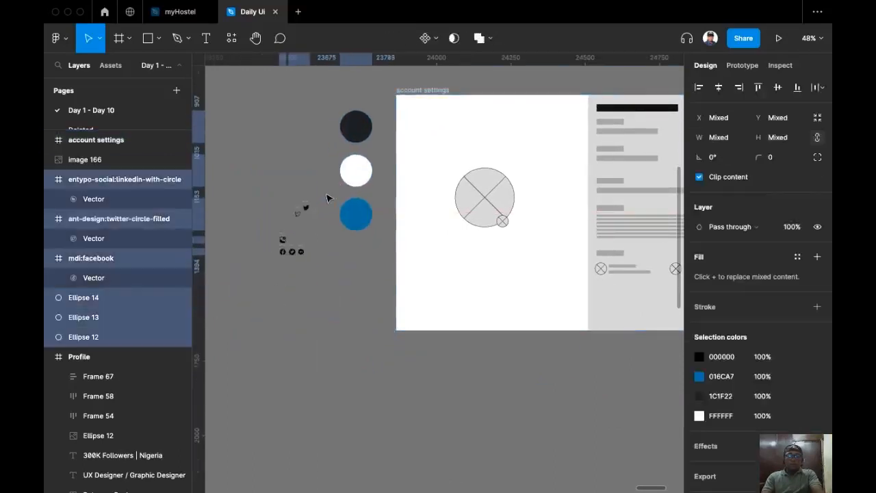
{"action": "left_click", "coordinate": [368, 101]}
Bring the account settings frame back into view and select it.
{"action": "scroll", "coordinate": [361, 170], "scroll_direction": "up", "scroll_amount": 3}
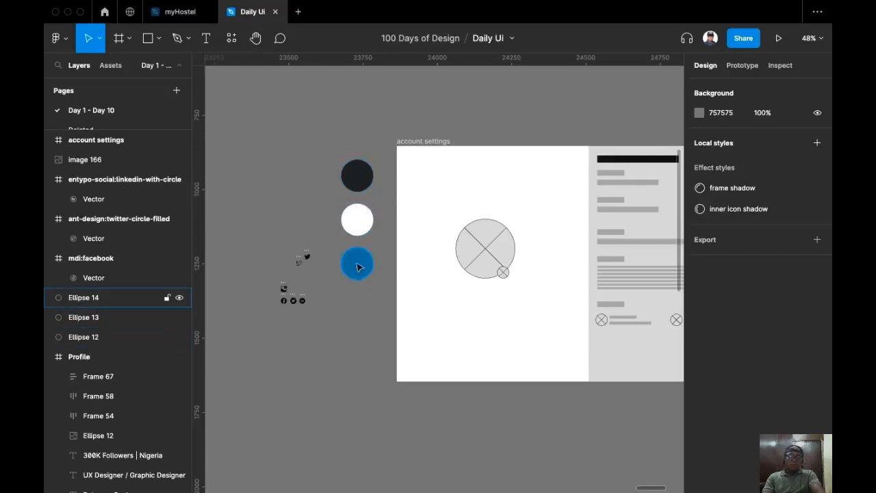
{"action": "scroll", "coordinate": [328, 279], "scroll_direction": "up", "scroll_amount": 1}
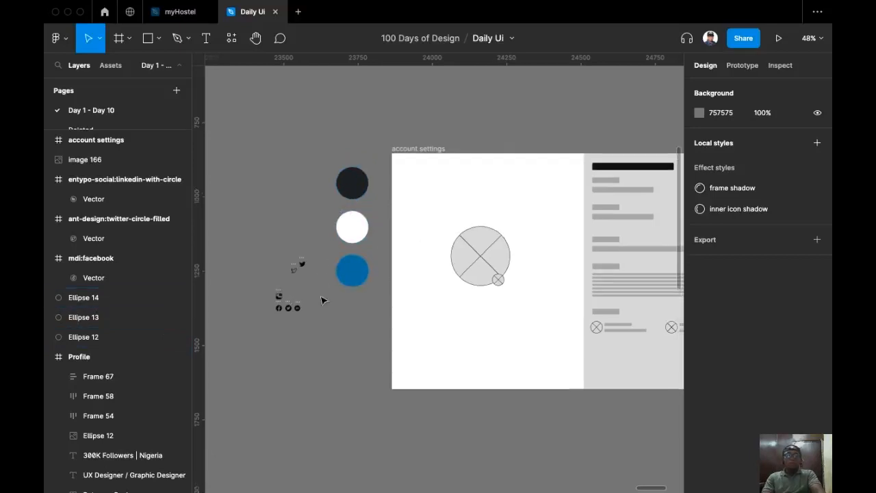
{"action": "scroll", "coordinate": [322, 299], "scroll_direction": "right", "scroll_amount": 1}
{"action": "scroll", "coordinate": [295, 308], "scroll_direction": "down", "scroll_amount": 1}
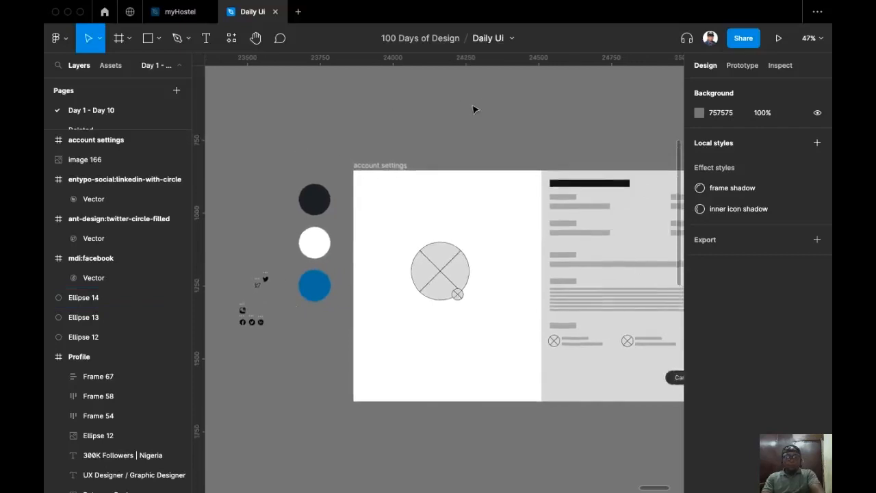
{"action": "left_click", "coordinate": [401, 167]}
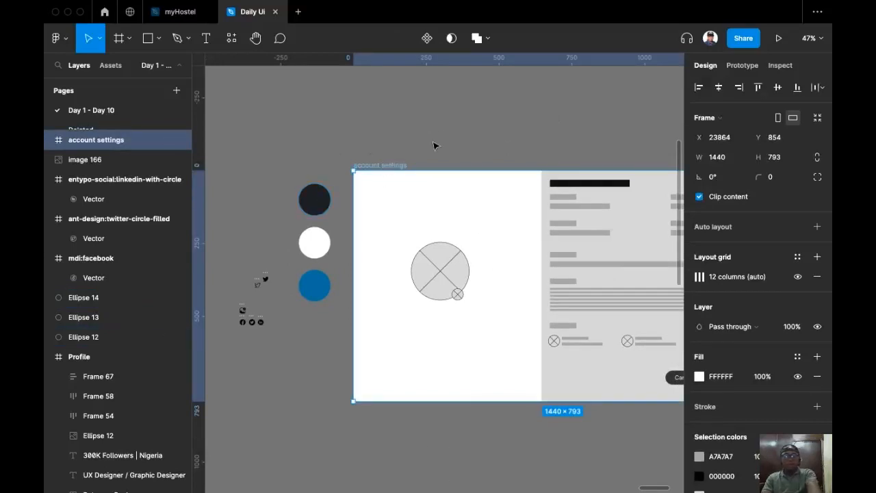
Fill the account settings frame with the dark circle's colour, 1C1F22.
{"action": "key", "text": "i"}
{"action": "left_click", "coordinate": [322, 199]}
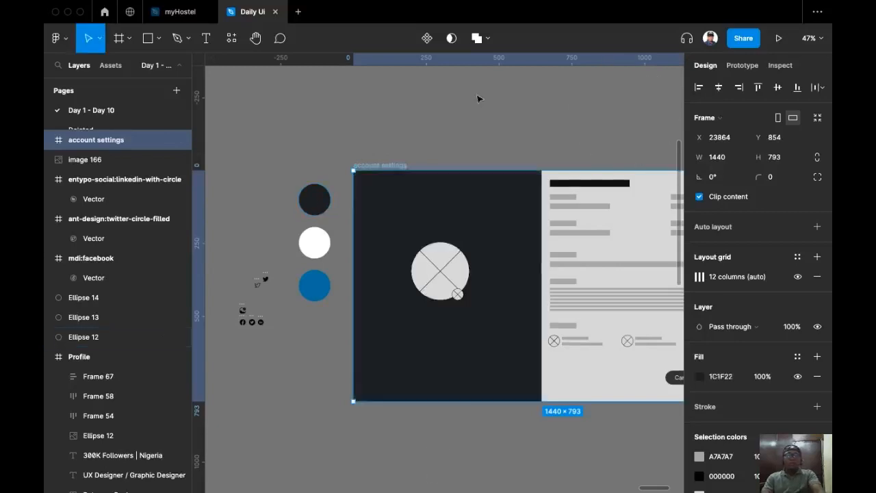
{"action": "scroll", "coordinate": [463, 117], "scroll_direction": "right", "scroll_amount": 3}
{"action": "scroll", "coordinate": [438, 166], "scroll_direction": "up", "scroll_amount": 1}
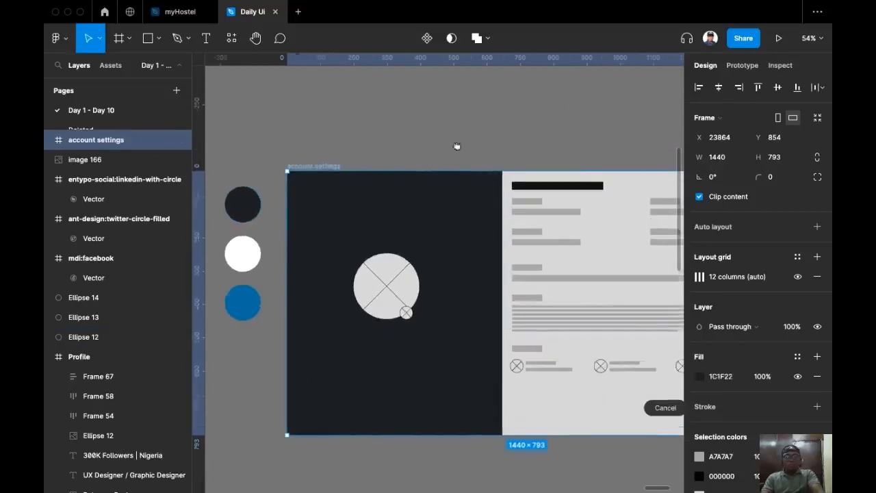
{"action": "scroll", "coordinate": [448, 153], "scroll_direction": "left", "scroll_amount": 1}
Draw a 646×793 frame over the left half of account settings.
{"action": "left_click", "coordinate": [312, 85]}
{"action": "left_click", "coordinate": [119, 39]}
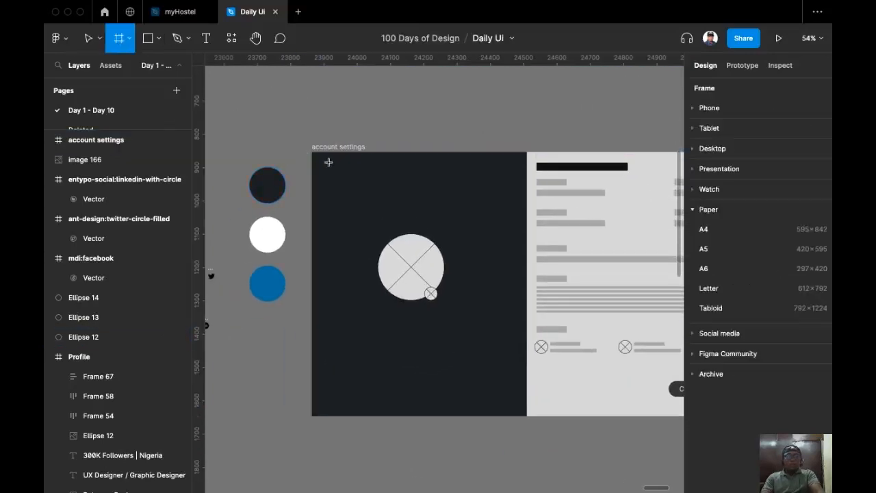
{"action": "left_click_drag", "start_coordinate": [313, 151], "coordinate": [526, 415]}
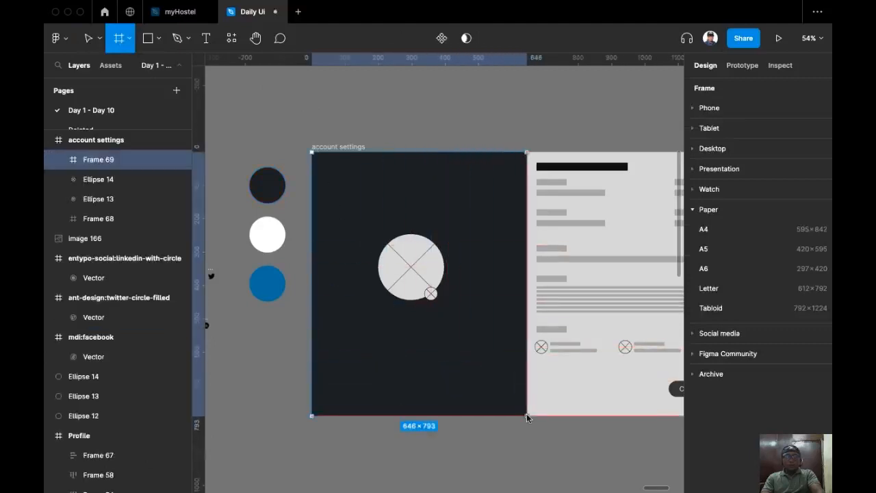
Move the large avatar circle and small edit circle up about 25 px.
{"action": "left_click", "coordinate": [419, 277]}
{"action": "left_click", "coordinate": [429, 292], "text": "shift"}
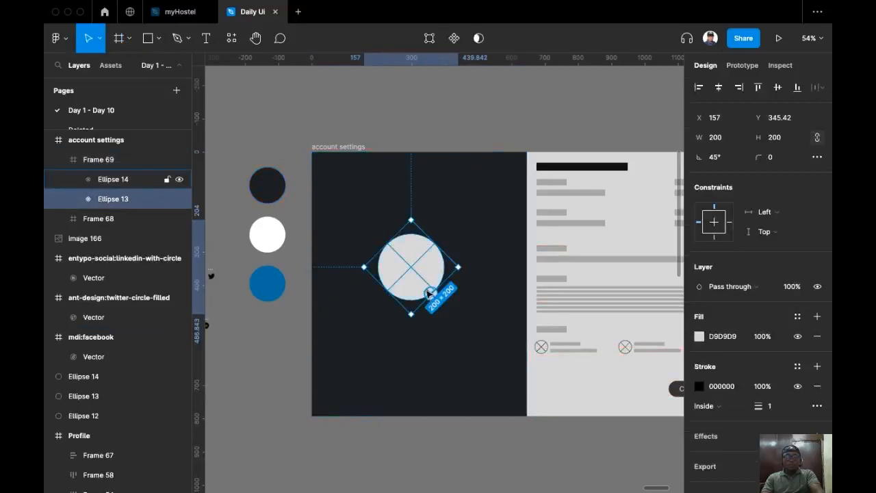
{"action": "left_click_drag", "start_coordinate": [414, 267], "coordinate": [423, 250]}
{"action": "left_click", "coordinate": [510, 125]}
{"action": "left_click_drag", "start_coordinate": [488, 130], "coordinate": [436, 123]}
{"action": "scroll", "coordinate": [436, 127], "scroll_direction": "right", "scroll_amount": 3}
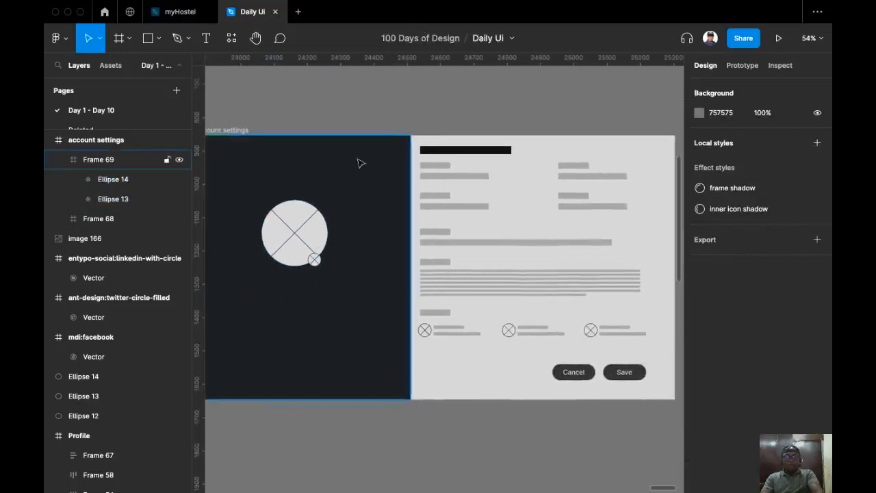
Check the 200×200 avatar circle, then scroll left to the Day 6 – Profile frames.
{"action": "left_click_drag", "start_coordinate": [334, 149], "coordinate": [429, 129]}
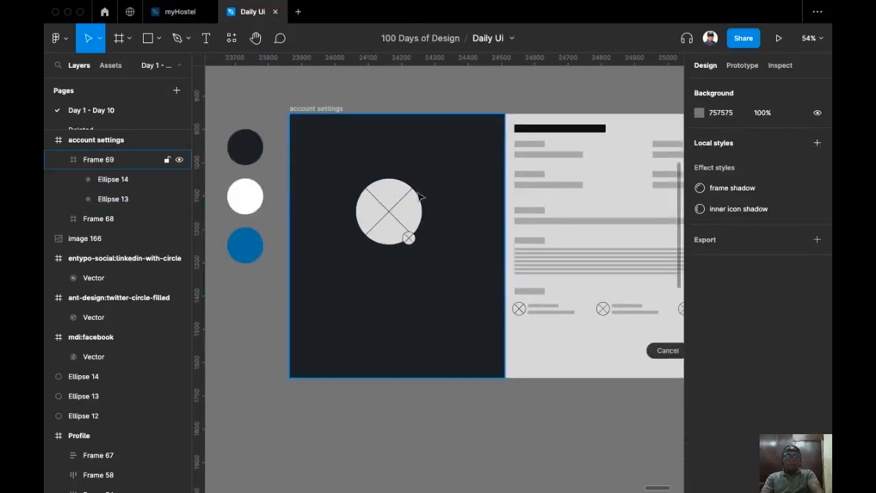
{"action": "left_click_drag", "start_coordinate": [407, 165], "coordinate": [380, 196]}
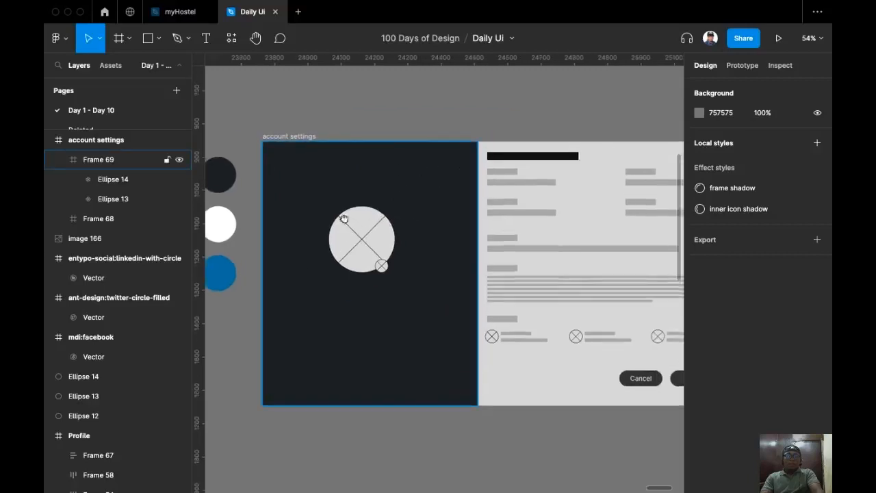
{"action": "left_click_drag", "start_coordinate": [363, 237], "coordinate": [371, 212]}
{"action": "scroll", "coordinate": [381, 212], "scroll_direction": "up", "scroll_amount": 4, "text": "ctrl"}
{"action": "left_click", "coordinate": [389, 195]}
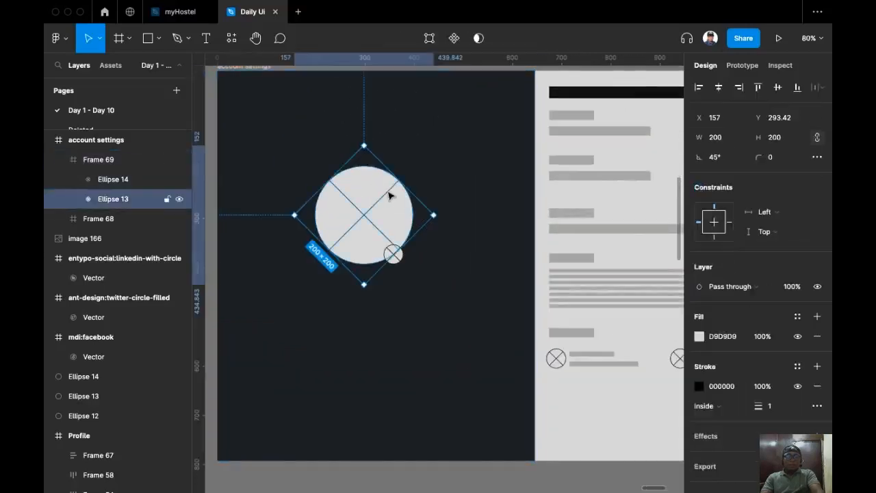
{"action": "left_click_drag", "start_coordinate": [339, 201], "coordinate": [389, 190]}
{"action": "scroll", "coordinate": [389, 189], "scroll_direction": "down", "scroll_amount": 3, "text": "ctrl"}
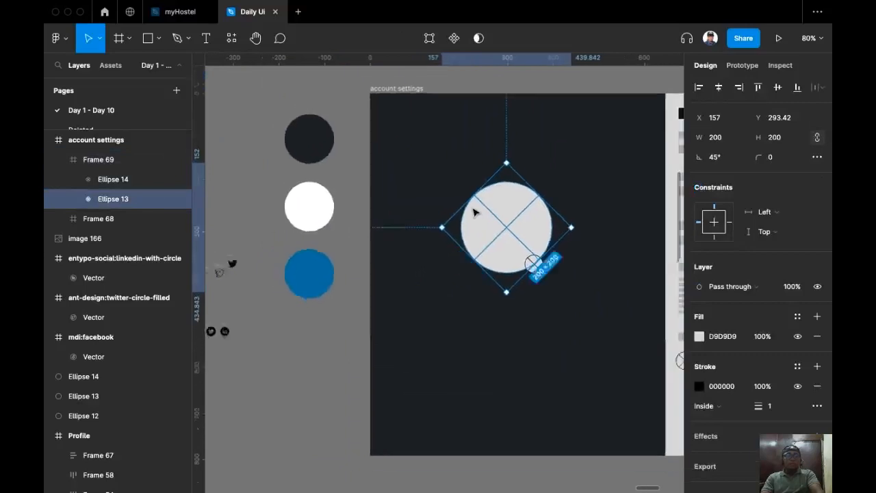
{"action": "scroll", "coordinate": [356, 166], "scroll_direction": "left", "scroll_amount": 2}
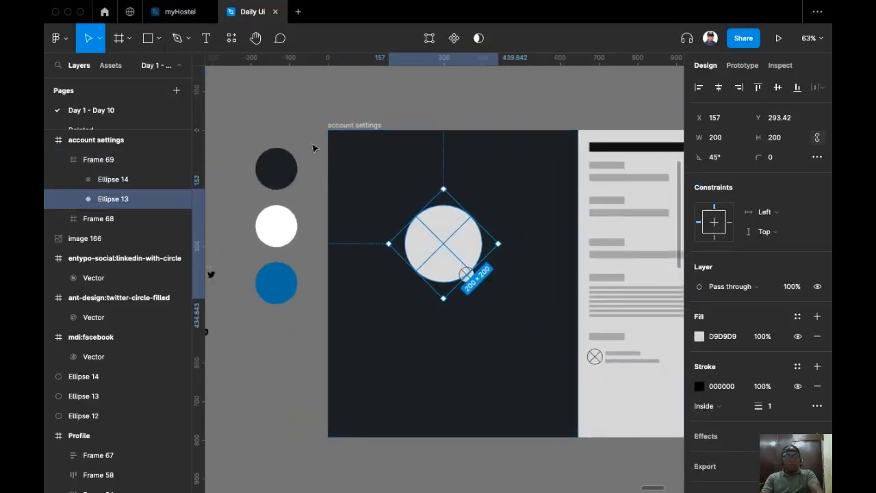
{"action": "scroll", "coordinate": [252, 136], "scroll_direction": "left", "scroll_amount": 20}
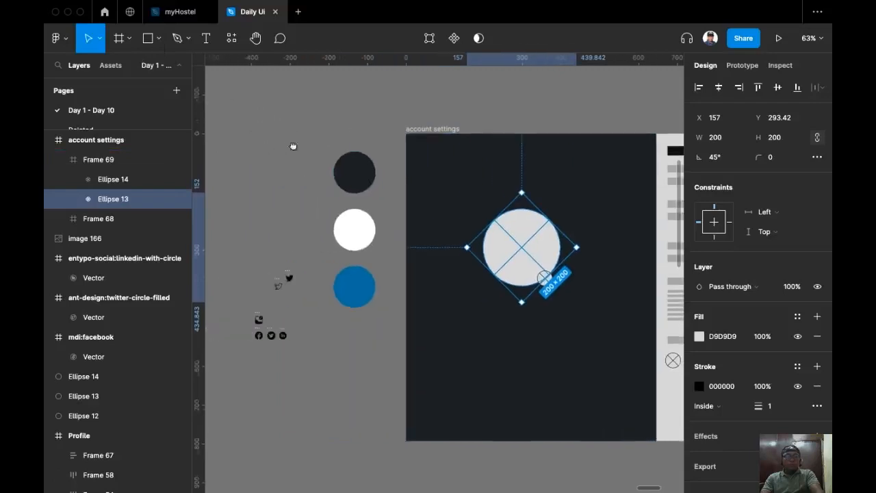
{"action": "scroll", "coordinate": [374, 203], "scroll_direction": "left", "scroll_amount": 6}
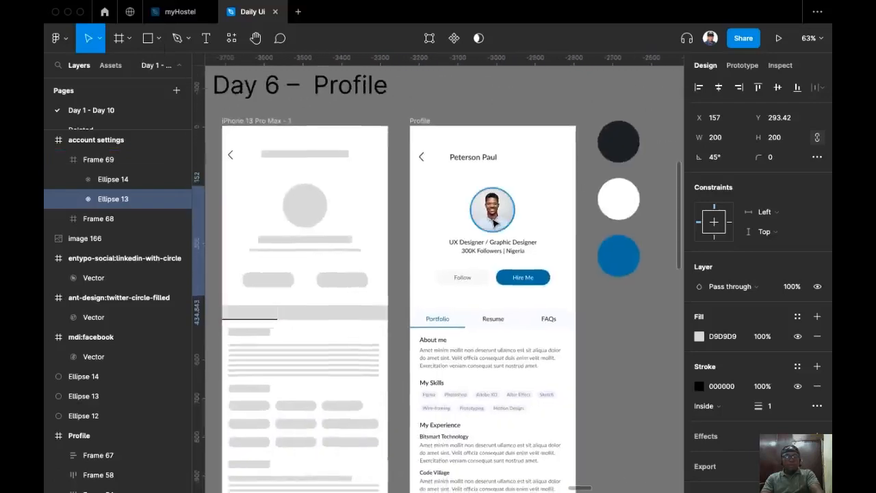
Copy the round profile photo from the Day 6 – Profile design.
{"action": "left_click", "coordinate": [481, 217]}
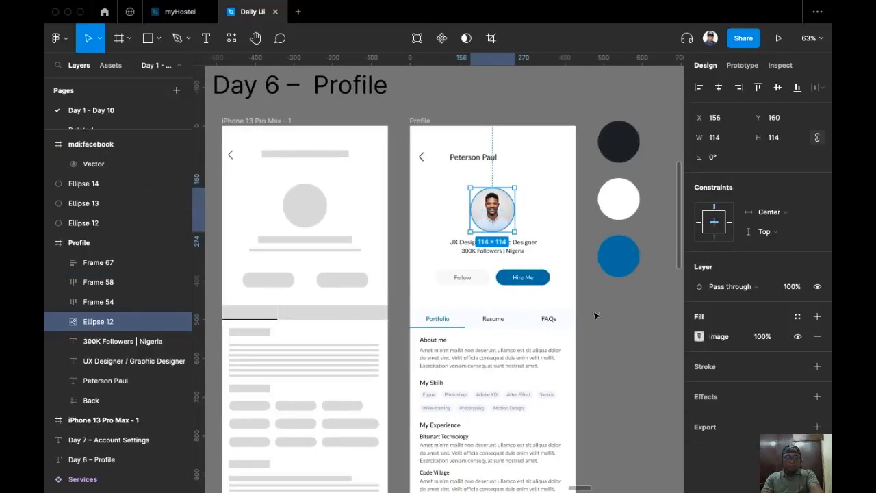
{"action": "key", "text": "super+c"}
{"action": "scroll", "coordinate": [336, 280], "scroll_direction": "right", "scroll_amount": 15}
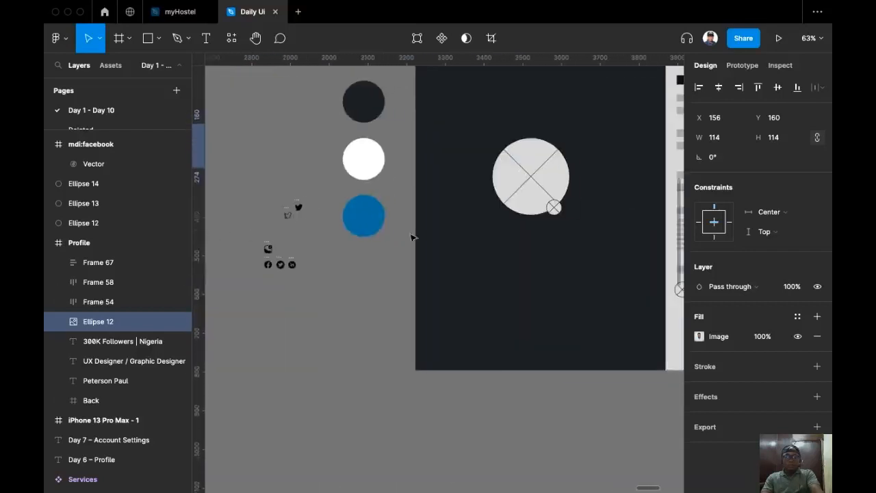
{"action": "scroll", "coordinate": [416, 203], "scroll_direction": "right", "scroll_amount": 4}
{"action": "scroll", "coordinate": [445, 209], "scroll_direction": "up", "scroll_amount": 5}
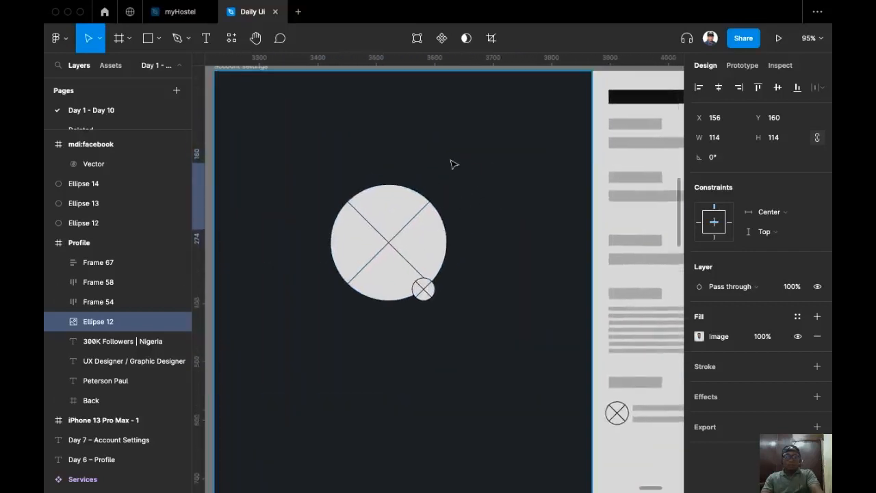
Paste the profile photo into Frame 69 beside the placeholder circle.
{"action": "left_click", "coordinate": [451, 163]}
{"action": "right_click", "coordinate": [446, 163], "text": "super"}
{"action": "left_click", "coordinate": [454, 169]}
{"action": "right_click", "coordinate": [454, 169]}
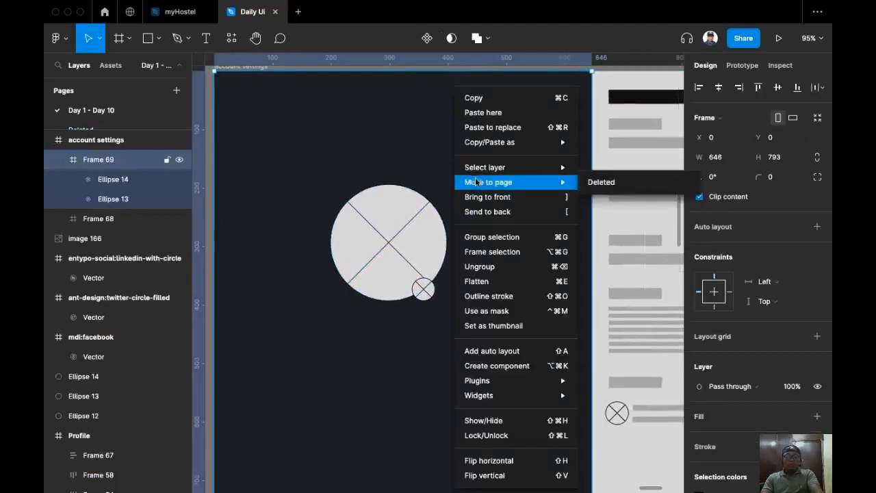
{"action": "left_click", "coordinate": [486, 113]}
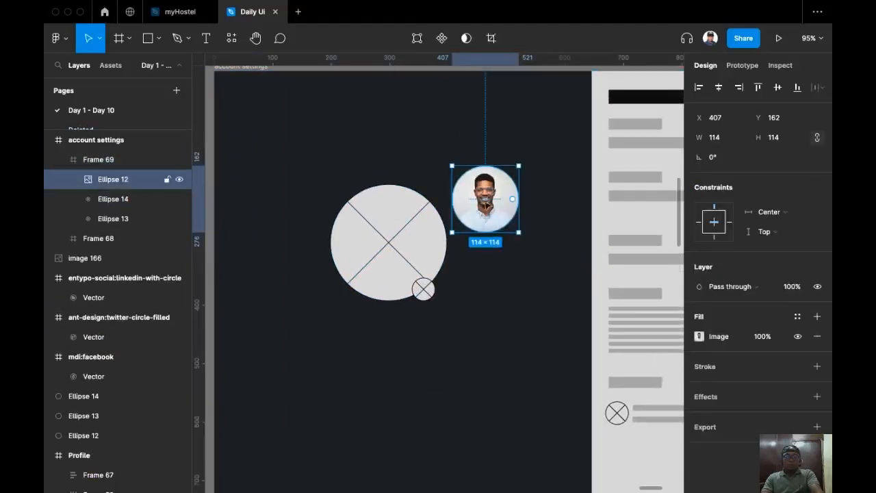
{"action": "left_click_drag", "start_coordinate": [488, 213], "coordinate": [499, 253]}
{"action": "left_click", "coordinate": [380, 255]}
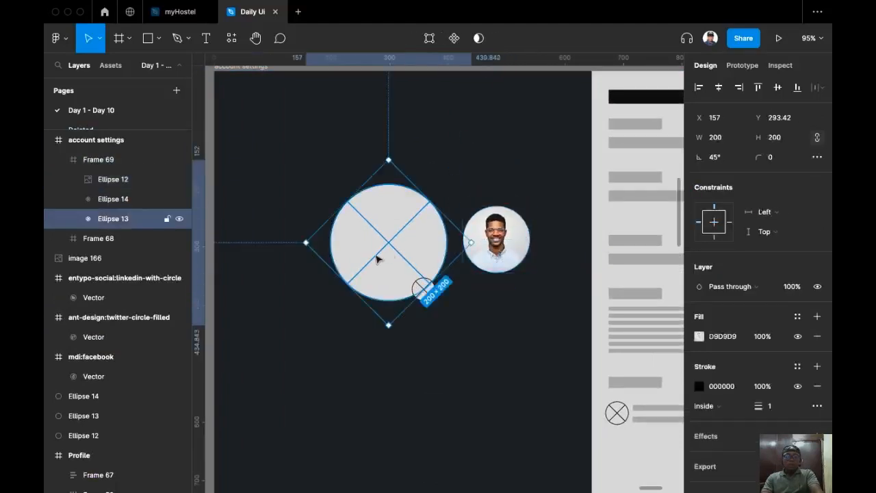
{"action": "left_click_drag", "start_coordinate": [377, 256], "coordinate": [413, 222]}
Resize the photo to 200×200, replace the placeholder circle with it, and centre it horizontally.
{"action": "left_click", "coordinate": [518, 194]}
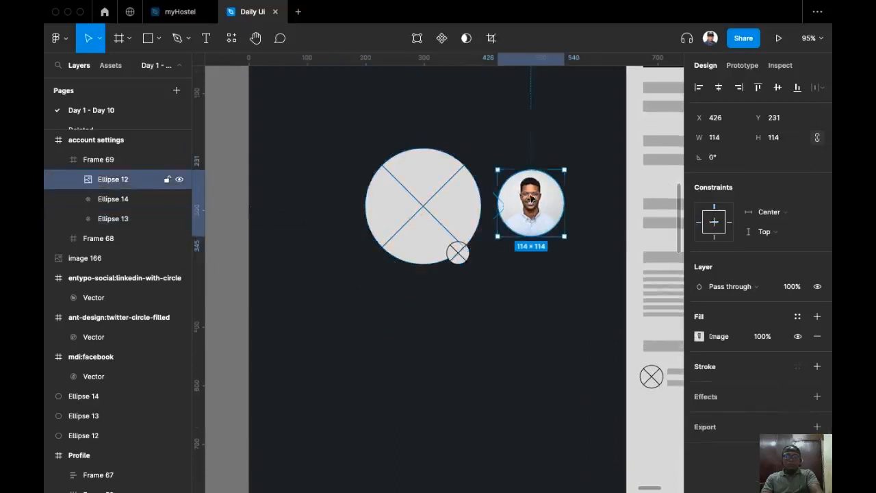
{"action": "left_click", "coordinate": [788, 140]}
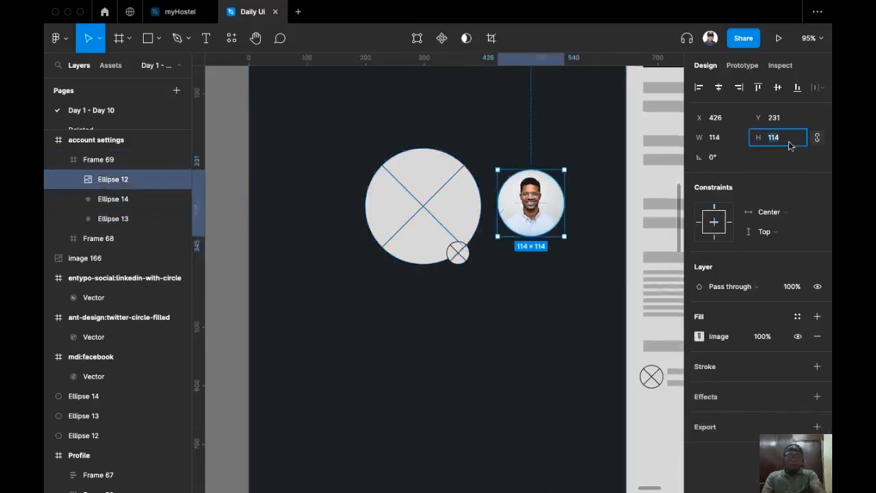
{"action": "key", "text": "Return"}
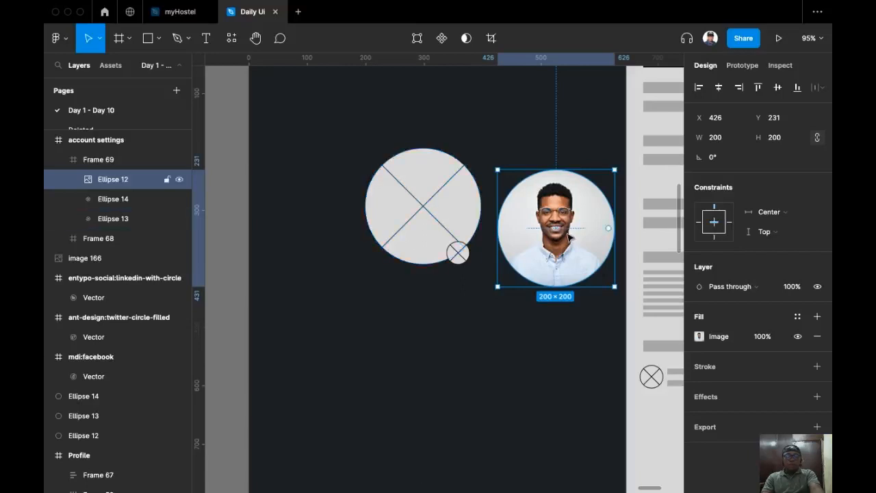
{"action": "key", "text": "super+x"}
{"action": "left_click", "coordinate": [432, 196]}
{"action": "left_click", "coordinate": [432, 197]}
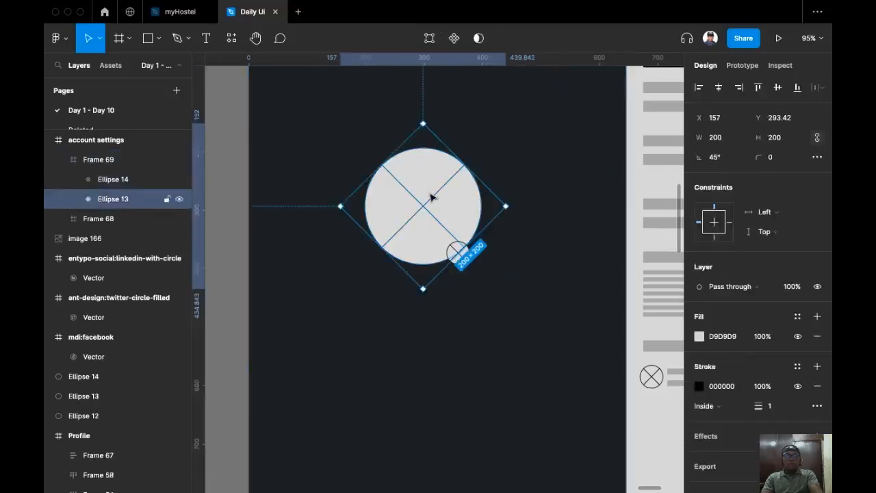
{"action": "key", "text": "super+shift+r"}
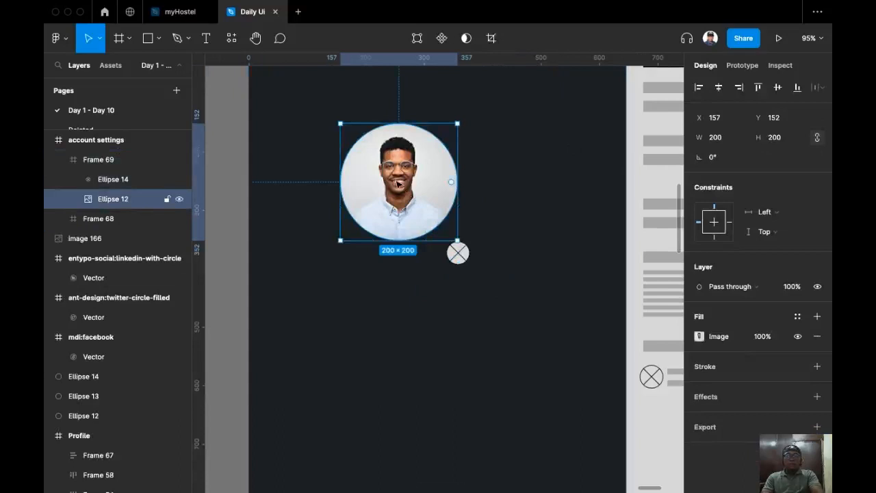
{"action": "left_click", "coordinate": [718, 87]}
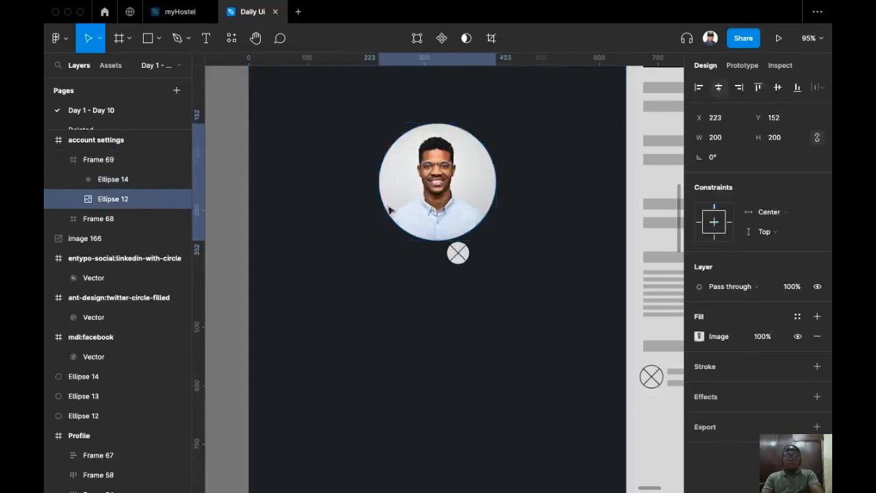
Move the small badge circle onto the photo's lower-right edge.
{"action": "left_click", "coordinate": [457, 254]}
{"action": "left_click_drag", "start_coordinate": [458, 259], "coordinate": [479, 221]}
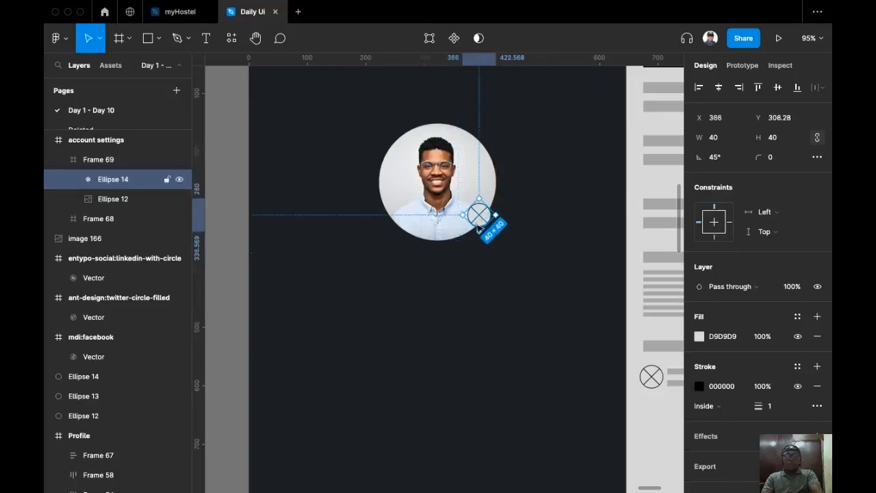
{"action": "left_click_drag", "start_coordinate": [512, 252], "coordinate": [444, 278]}
{"action": "scroll", "coordinate": [444, 281], "scroll_direction": "down", "scroll_amount": 5}
Select both Twitter icons and drag them down away from the icon group.
{"action": "left_click_drag", "start_coordinate": [419, 323], "coordinate": [360, 304]}
{"action": "left_click_drag", "start_coordinate": [246, 325], "coordinate": [449, 285]}
{"action": "scroll", "coordinate": [335, 301], "scroll_direction": "up", "scroll_amount": 6}
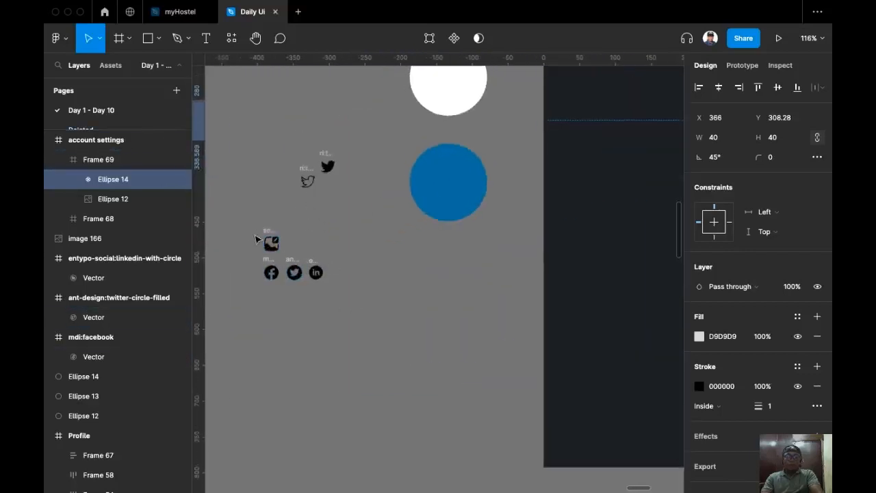
{"action": "scroll", "coordinate": [256, 239], "scroll_direction": "up", "scroll_amount": 4}
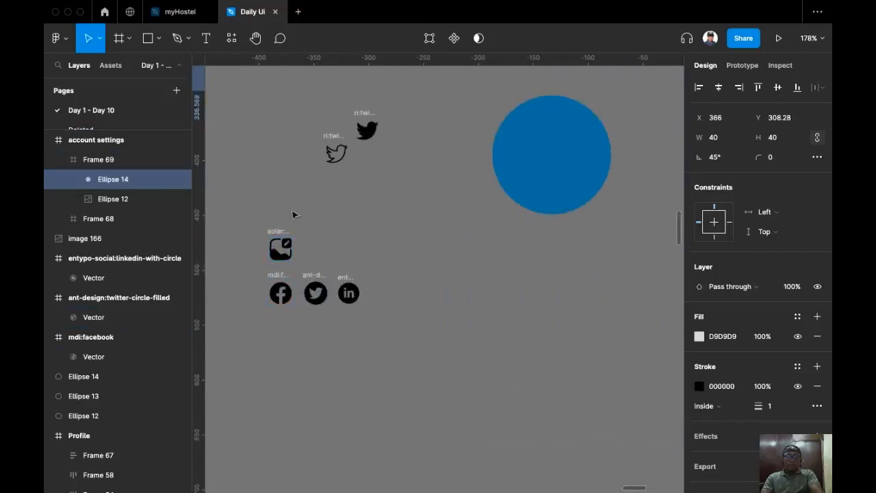
{"action": "left_click_drag", "start_coordinate": [293, 212], "coordinate": [323, 250]}
{"action": "left_click_drag", "start_coordinate": [365, 141], "coordinate": [456, 250]}
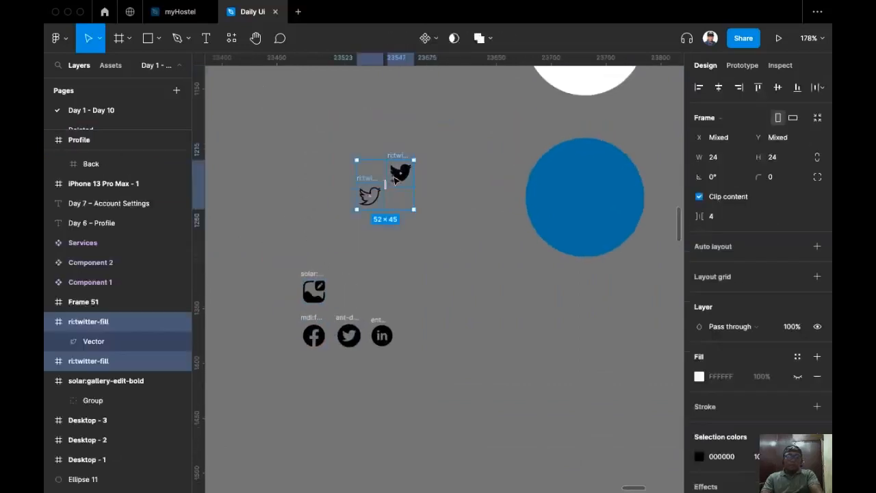
{"action": "left_click_drag", "start_coordinate": [382, 176], "coordinate": [382, 272]}
{"action": "left_click_drag", "start_coordinate": [280, 236], "coordinate": [327, 173]}
{"action": "left_click", "coordinate": [330, 175]}
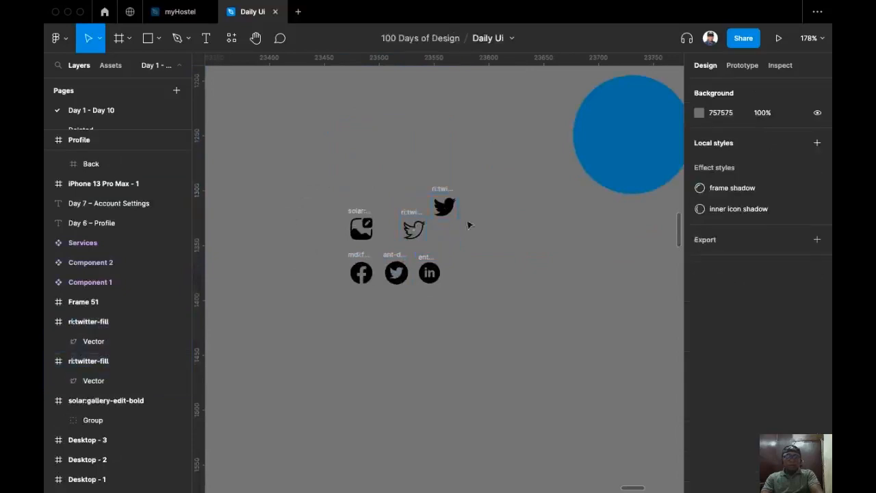
{"action": "scroll", "coordinate": [514, 213], "scroll_direction": "up", "scroll_amount": 4}
{"action": "left_click_drag", "start_coordinate": [454, 235], "coordinate": [562, 202]}
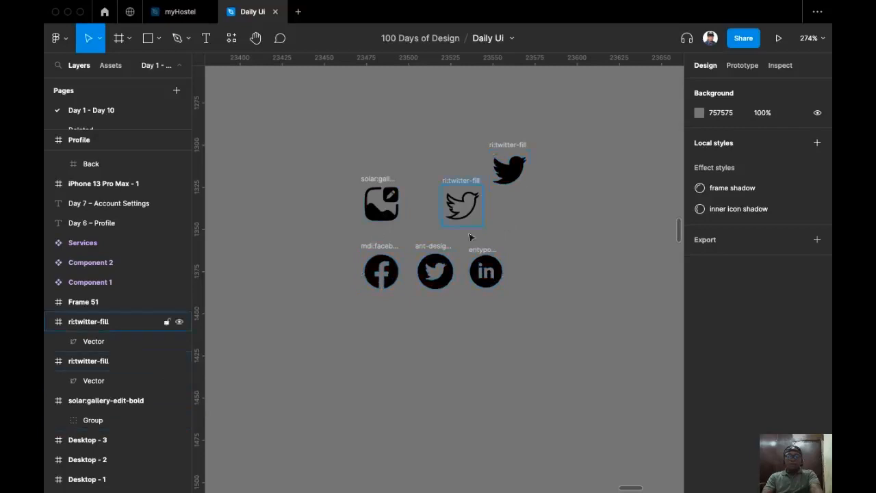
Move the two ri:twitter-fill icons farther off to the upper left.
{"action": "left_click_drag", "start_coordinate": [507, 123], "coordinate": [454, 146]}
{"action": "left_click", "coordinate": [464, 194]}
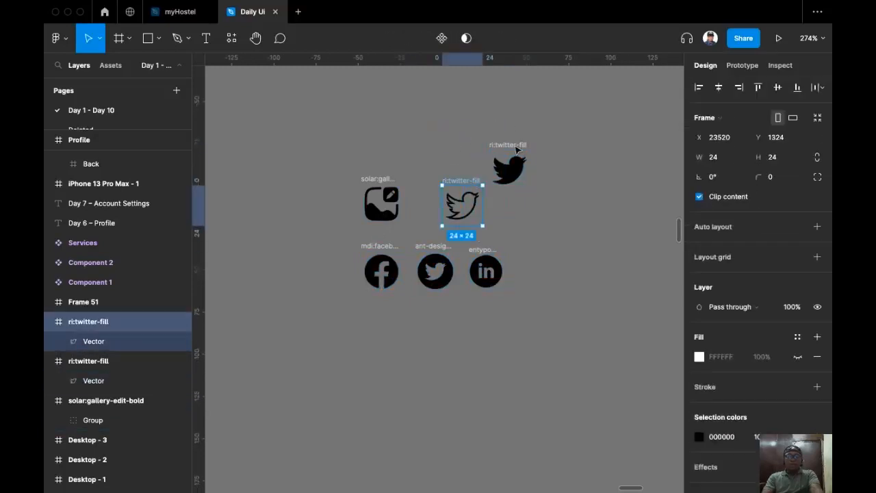
{"action": "left_click", "coordinate": [516, 149], "text": "shift"}
{"action": "left_click_drag", "start_coordinate": [517, 149], "coordinate": [288, 93]}
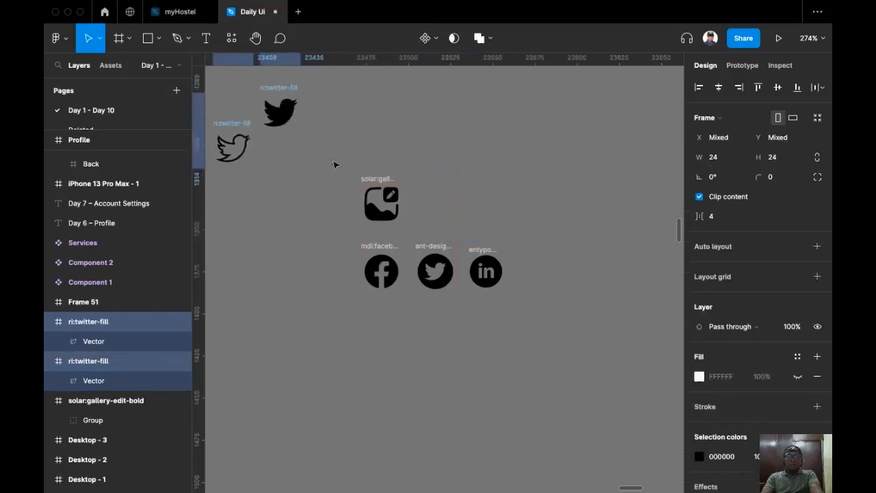
Copy the 24×24 solar:gallery-edit-bold icon and select Frame 69 with the photo.
{"action": "left_click", "coordinate": [375, 181]}
{"action": "key", "text": "super+c"}
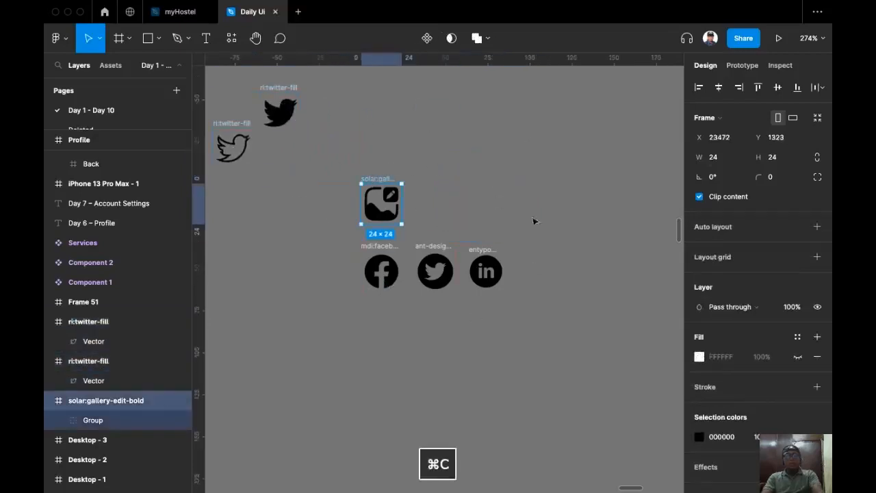
{"action": "left_click_drag", "start_coordinate": [538, 221], "coordinate": [336, 237]}
{"action": "scroll", "coordinate": [336, 237], "scroll_direction": "down", "scroll_amount": 5}
{"action": "left_click_drag", "start_coordinate": [468, 229], "coordinate": [381, 221]}
{"action": "left_click_drag", "start_coordinate": [675, 170], "coordinate": [496, 227]}
{"action": "scroll", "coordinate": [498, 205], "scroll_direction": "up", "scroll_amount": 5}
{"action": "left_click", "coordinate": [487, 189]}
Paste the gallery-edit icon into Frame 69 next to the photo's badge.
{"action": "right_click", "coordinate": [491, 196]}
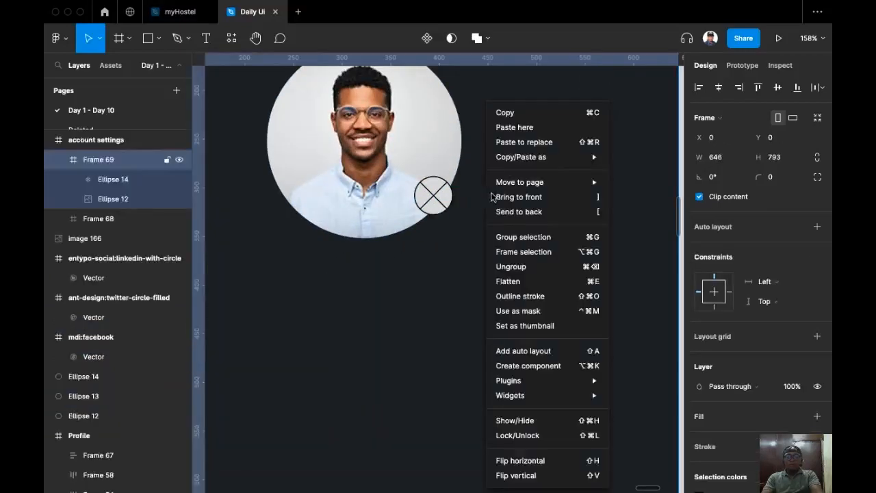
{"action": "left_click", "coordinate": [518, 127]}
{"action": "left_click_drag", "start_coordinate": [529, 145], "coordinate": [473, 255]}
{"action": "scroll", "coordinate": [474, 256], "scroll_direction": "down", "scroll_amount": 5}
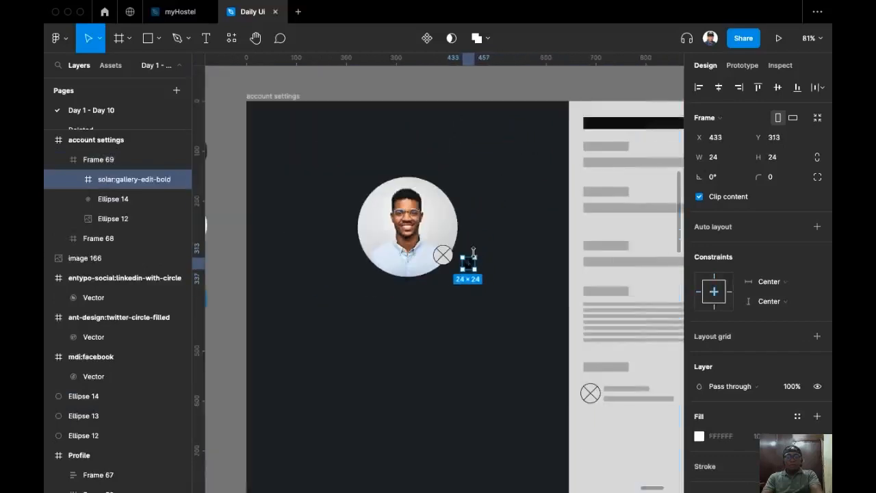
{"action": "scroll", "coordinate": [411, 257], "scroll_direction": "left", "scroll_amount": 3}
Duplicate the blue 108×108 circle into account settings beside the photo.
{"action": "left_click", "coordinate": [250, 303]}
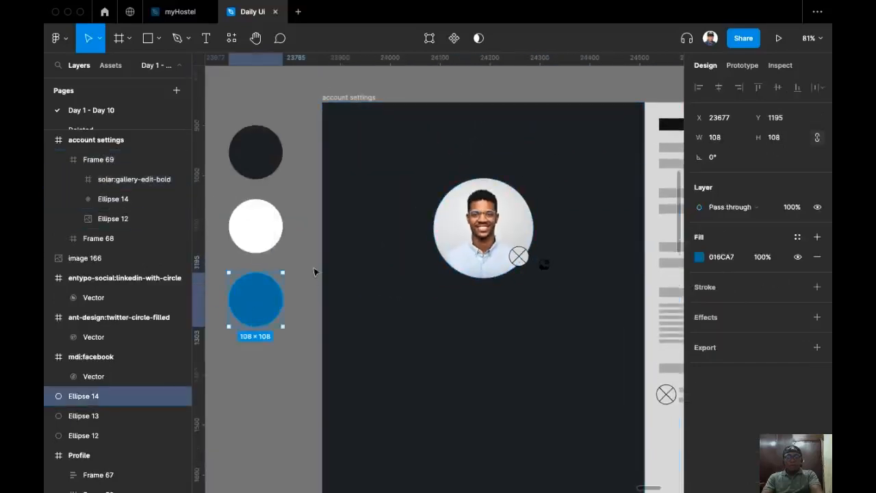
{"action": "left_click_drag", "start_coordinate": [250, 307], "coordinate": [555, 314], "text": "alt"}
{"action": "scroll", "coordinate": [556, 315], "scroll_direction": "up", "scroll_amount": 10}
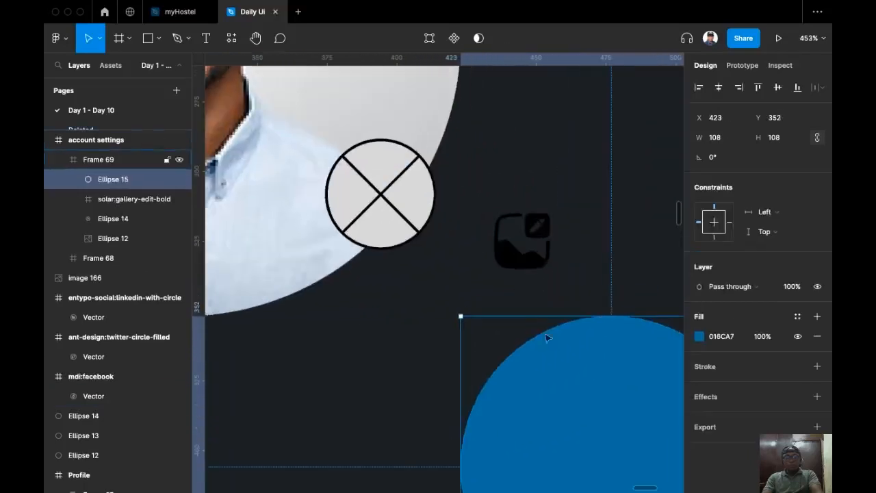
{"action": "left_click_drag", "start_coordinate": [598, 325], "coordinate": [591, 149]}
{"action": "scroll", "coordinate": [370, 227], "scroll_direction": "up", "scroll_amount": 3}
{"action": "scroll", "coordinate": [370, 227], "scroll_direction": "left", "scroll_amount": 2}
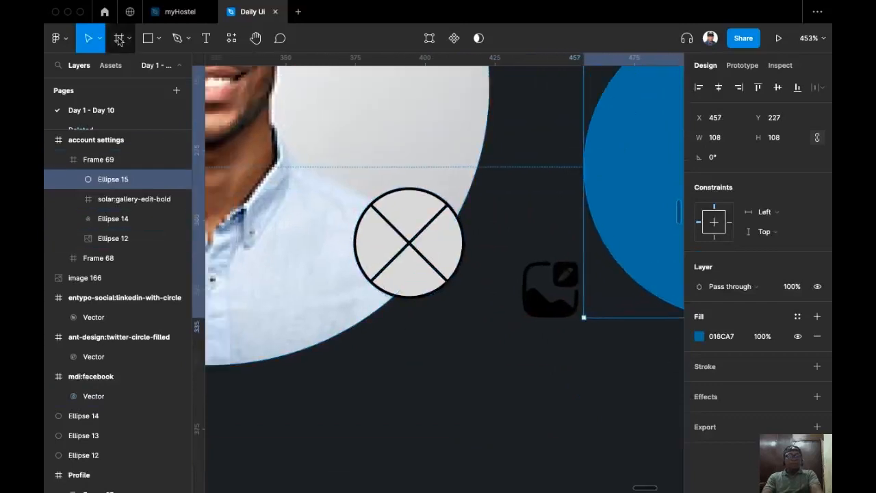
Draw a 36×36 frame, Frame 70, below the badge.
{"action": "left_click", "coordinate": [399, 228]}
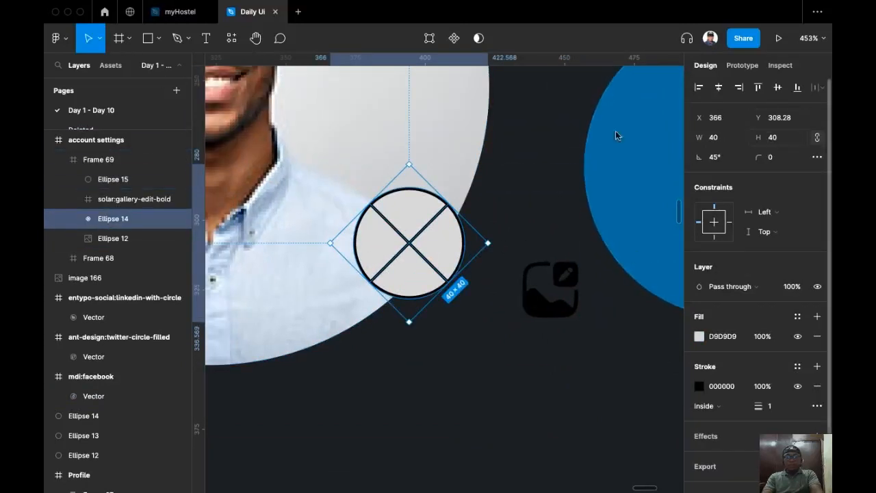
{"action": "left_click", "coordinate": [118, 38]}
{"action": "left_click_drag", "start_coordinate": [385, 347], "coordinate": [484, 437]}
{"action": "scroll", "coordinate": [534, 295], "scroll_direction": "down", "scroll_amount": 2}
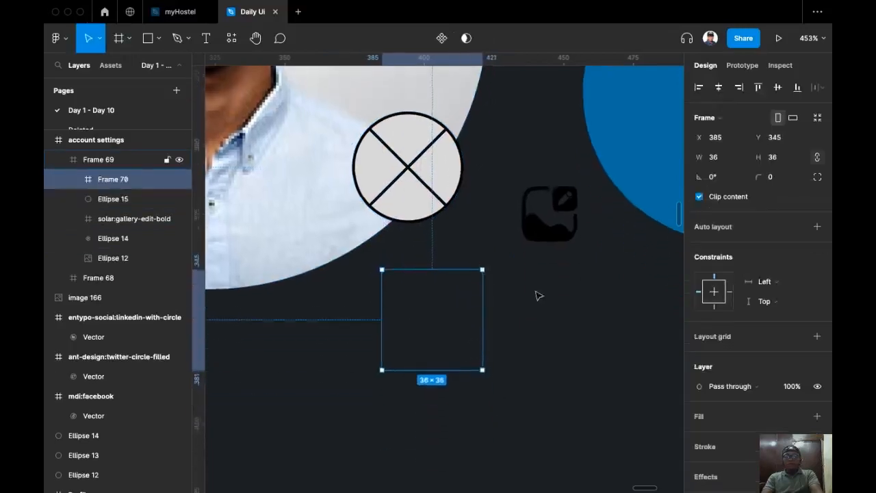
Resize Frame 70 to 48×48.
{"action": "left_click", "coordinate": [791, 159]}
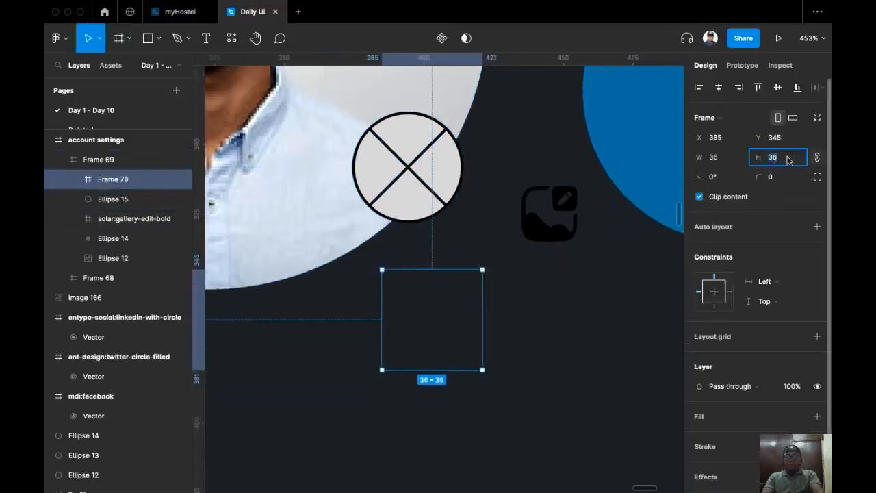
{"action": "type", "text": "40"}
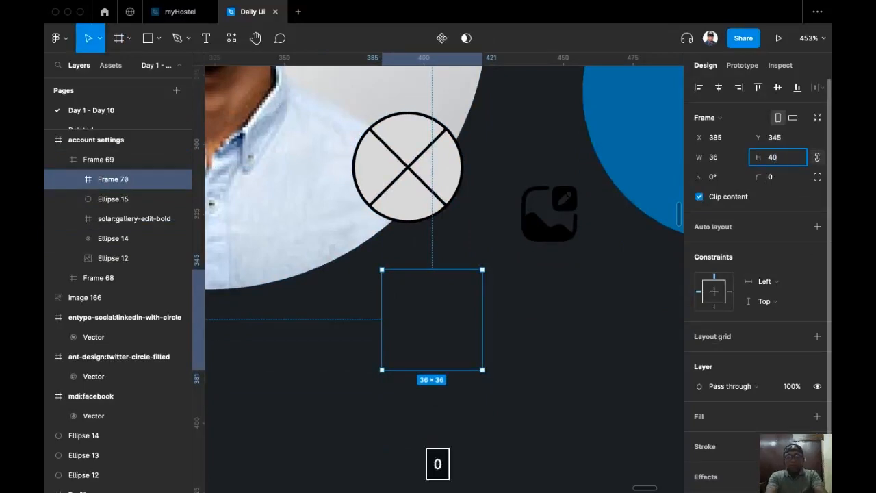
{"action": "key", "text": "BackSpace"}
{"action": "key", "text": "Return"}
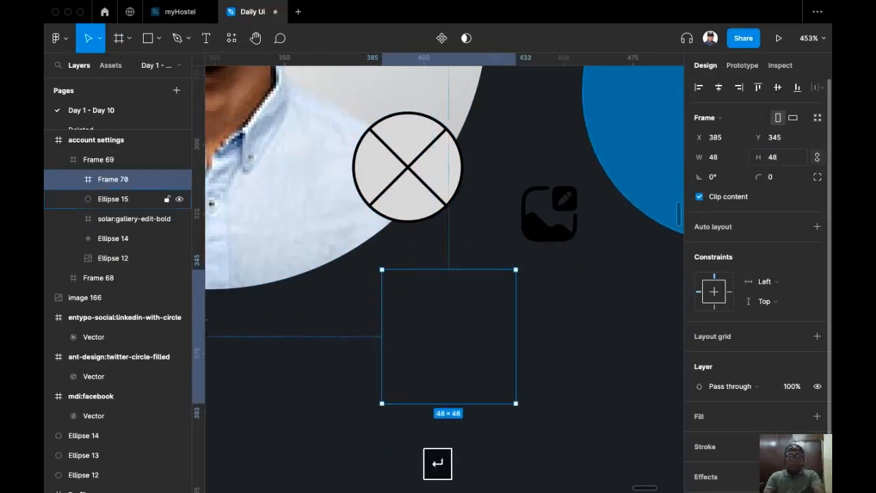
{"action": "scroll", "coordinate": [500, 297], "scroll_direction": "right", "scroll_amount": 3}
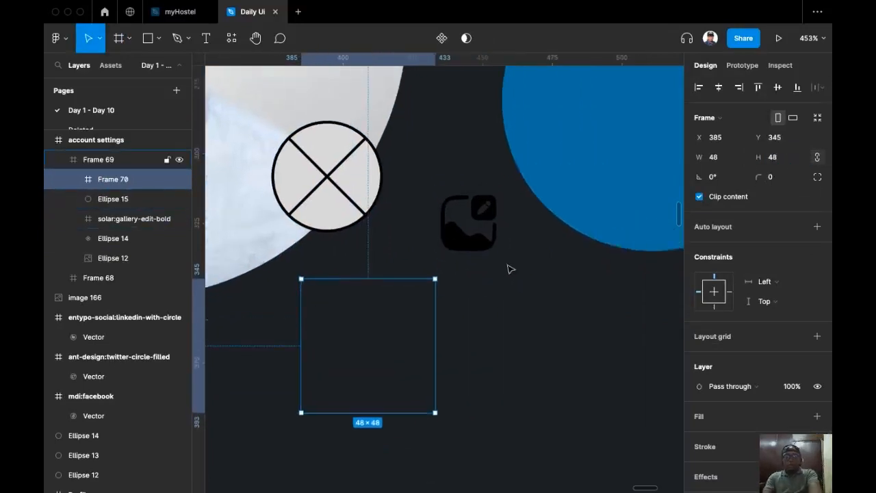
Fill Frame 70 with blue 016CA7, set radius 100, and centre the gallery-edit icon inside.
{"action": "key", "text": "i"}
{"action": "left_click", "coordinate": [625, 112]}
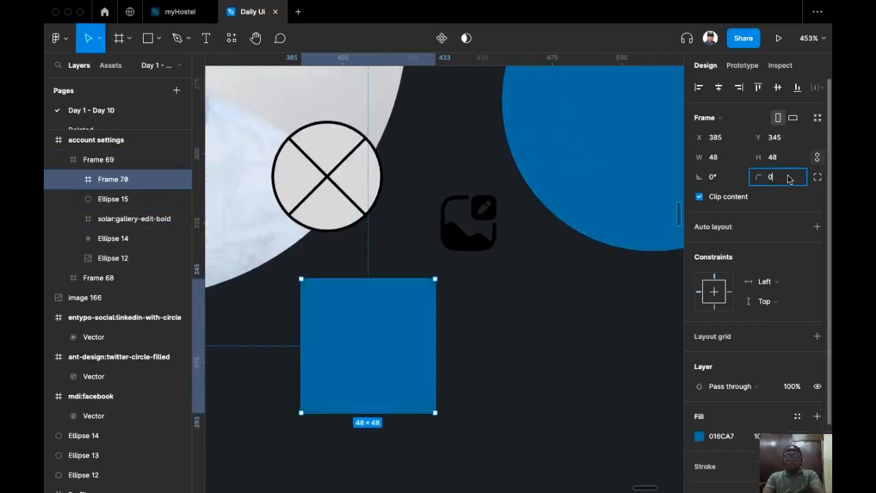
{"action": "type", "text": "100"}
{"action": "key", "text": "Return"}
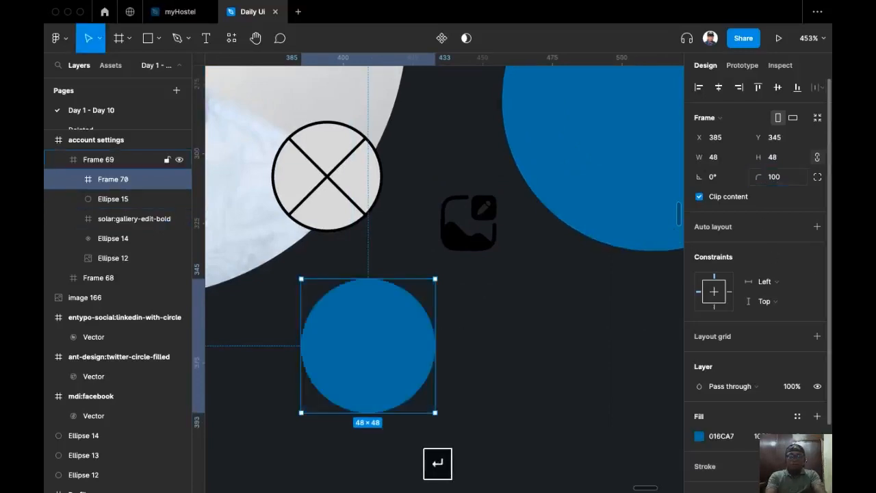
{"action": "left_click_drag", "start_coordinate": [485, 226], "coordinate": [382, 340]}
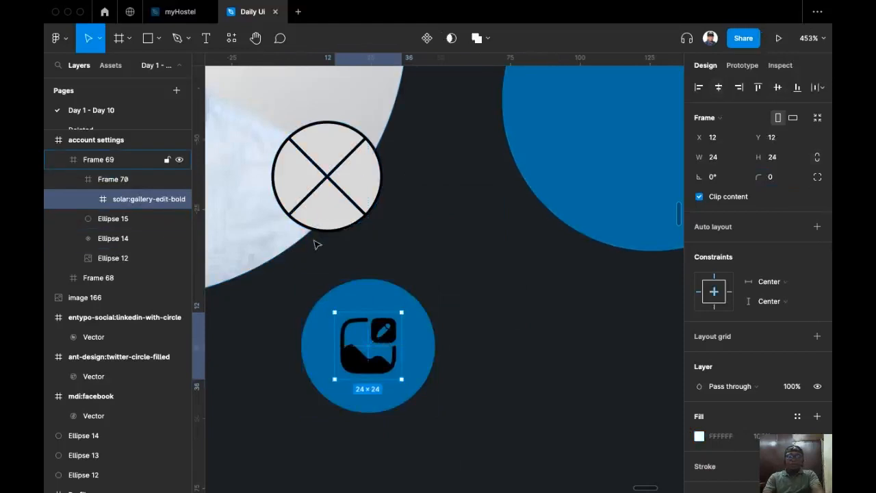
{"action": "left_click", "coordinate": [510, 232]}
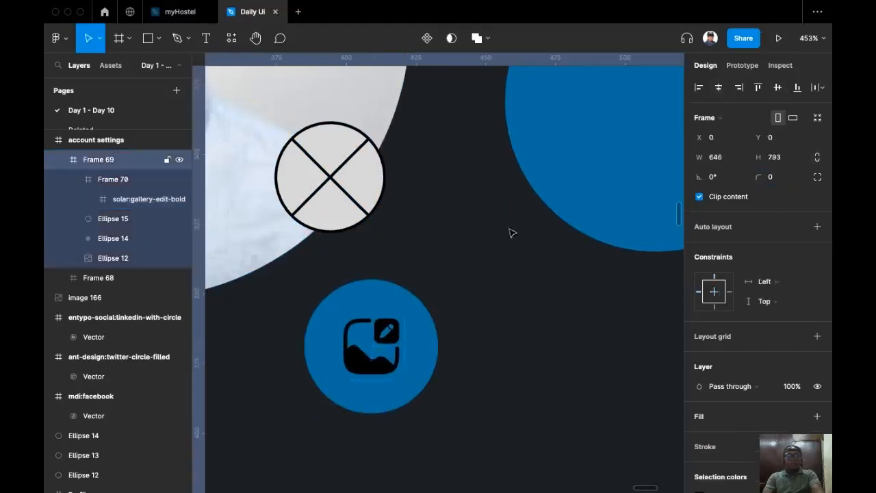
Delete the crossed placeholder circle (Ellipse 14) from the profile area.
{"action": "left_click", "coordinate": [391, 301]}
{"action": "scroll", "coordinate": [479, 256], "scroll_direction": "left", "scroll_amount": 5}
{"action": "scroll", "coordinate": [479, 257], "scroll_direction": "up", "scroll_amount": 3}
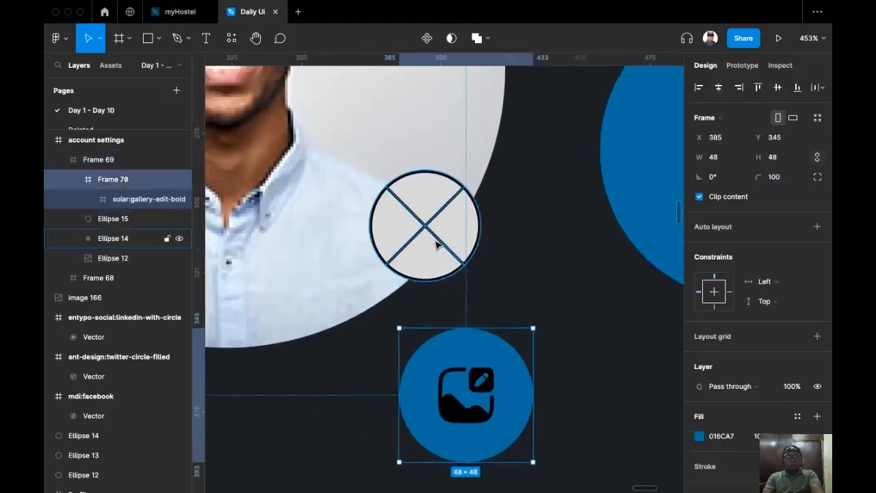
{"action": "left_click", "coordinate": [436, 245]}
{"action": "key", "text": "BackSpace"}
Move the blue icon circle (Frame 70) to X 345, Y 281 over the photo's lower right edge.
{"action": "left_click", "coordinate": [479, 416]}
{"action": "left_click_drag", "start_coordinate": [479, 416], "coordinate": [380, 239]}
{"action": "scroll", "coordinate": [380, 239], "scroll_direction": "down", "scroll_amount": 5}
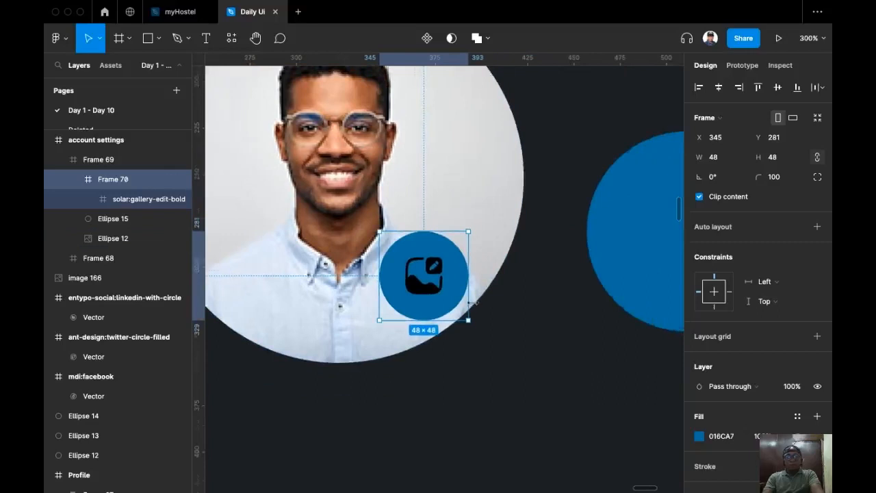
{"action": "scroll", "coordinate": [472, 302], "scroll_direction": "up", "scroll_amount": 4}
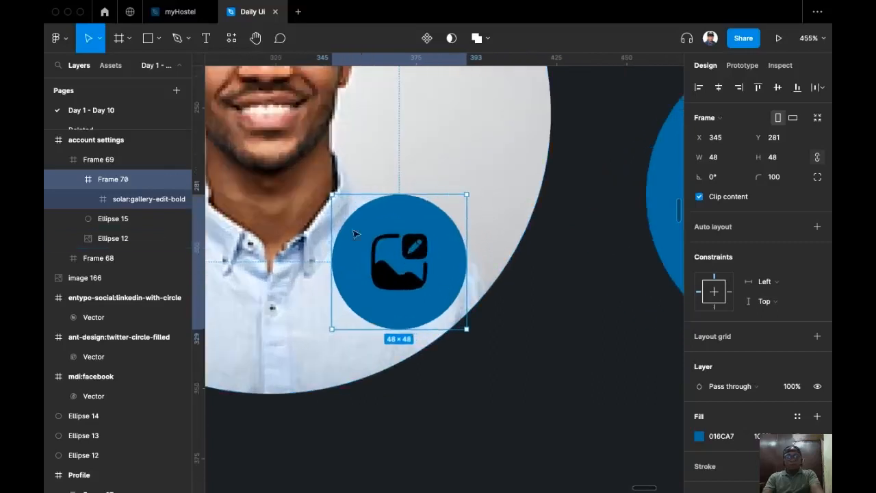
{"action": "left_click", "coordinate": [393, 275]}
{"action": "scroll", "coordinate": [616, 332], "scroll_direction": "right", "scroll_amount": 3}
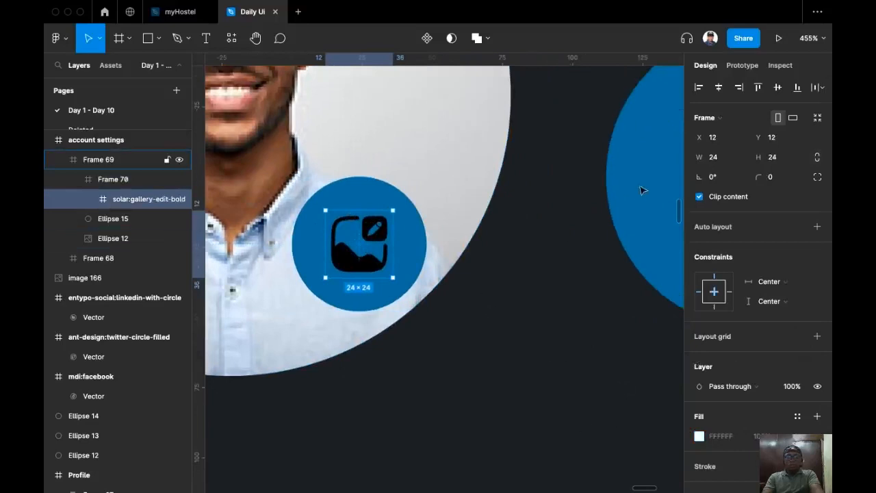
{"action": "scroll", "coordinate": [782, 401], "scroll_direction": "down", "scroll_amount": 3}
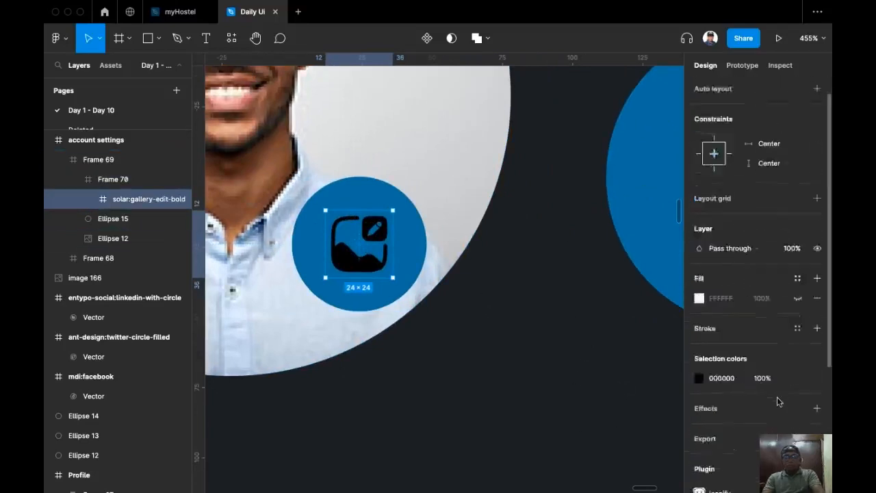
{"action": "scroll", "coordinate": [641, 336], "scroll_direction": "right", "scroll_amount": 1}
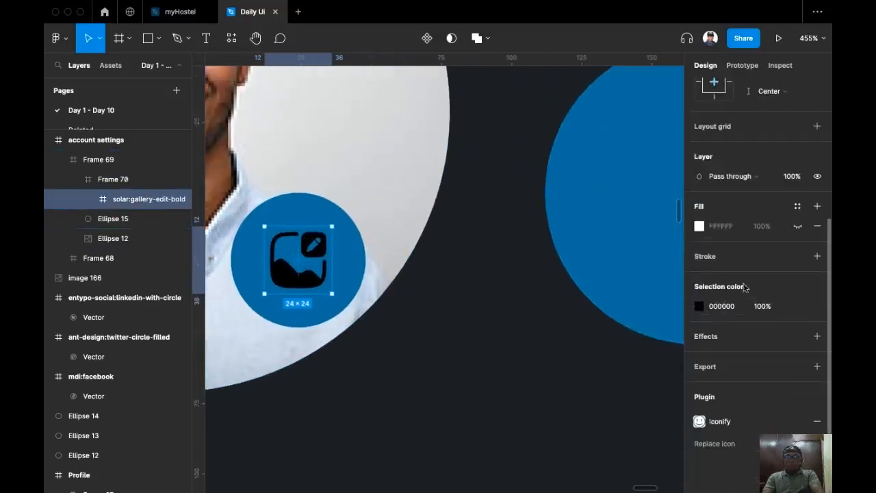
Recolour the gallery-edit icon from black to the circle's blue 016CA7.
{"action": "left_click", "coordinate": [699, 306]}
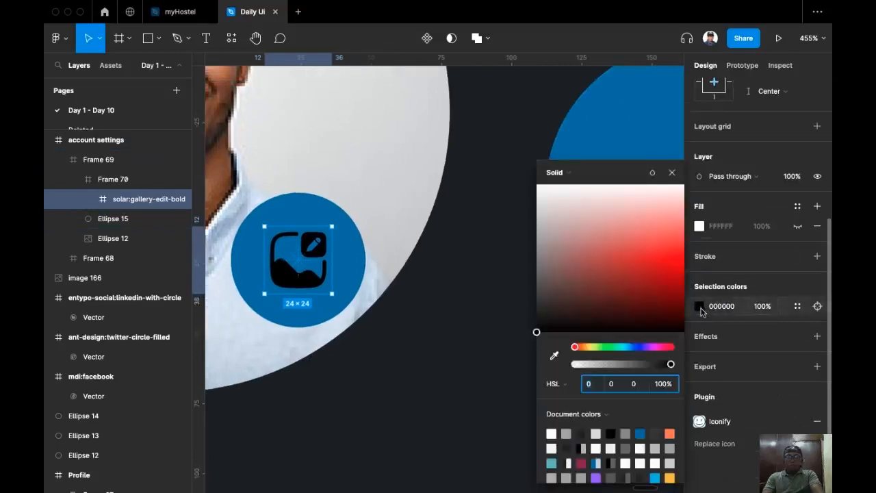
{"action": "left_click", "coordinate": [555, 355]}
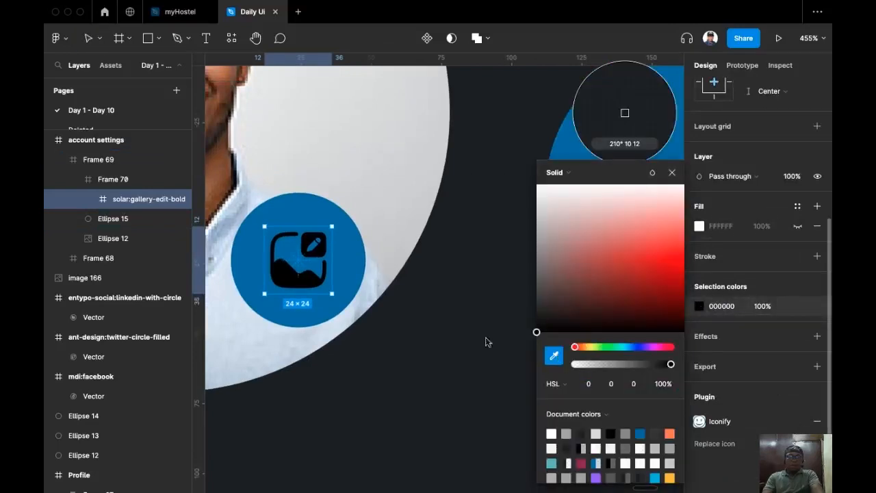
{"action": "left_click", "coordinate": [290, 205]}
{"action": "scroll", "coordinate": [354, 311], "scroll_direction": "left", "scroll_amount": 1}
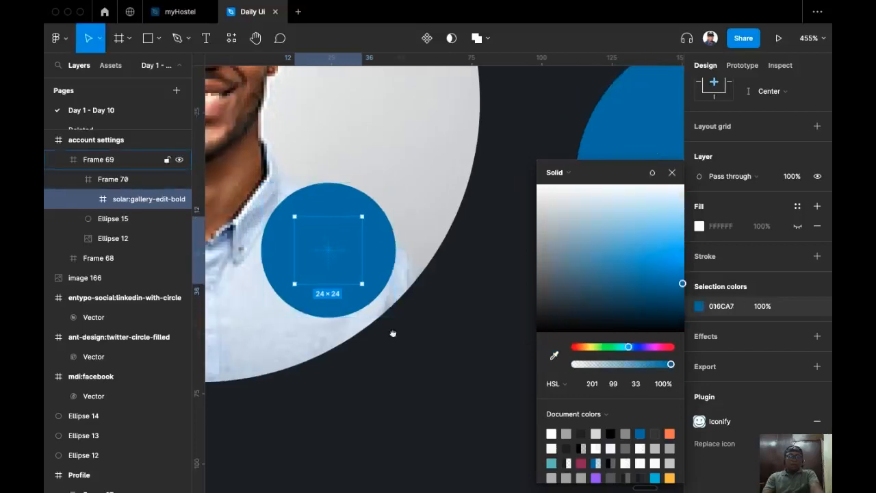
{"action": "left_click", "coordinate": [672, 174]}
{"action": "scroll", "coordinate": [522, 226], "scroll_direction": "up", "scroll_amount": 3}
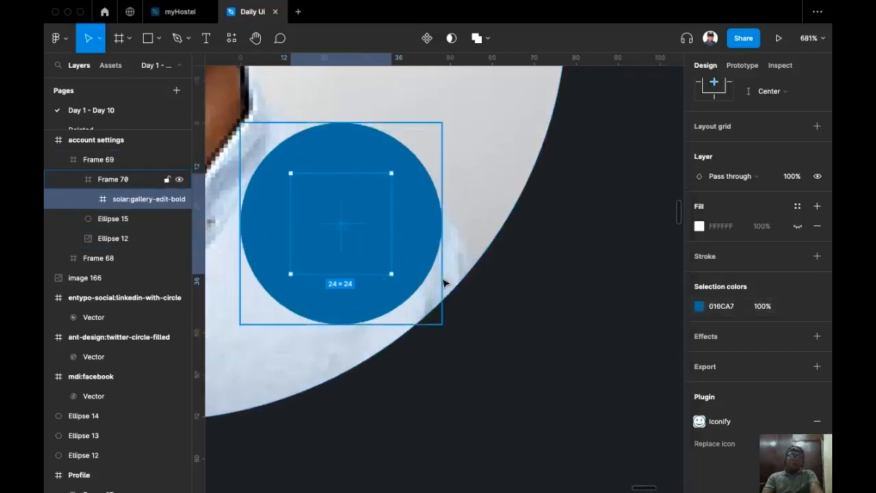
Set the icon circle's fill opacity to 20%.
{"action": "left_click", "coordinate": [346, 150]}
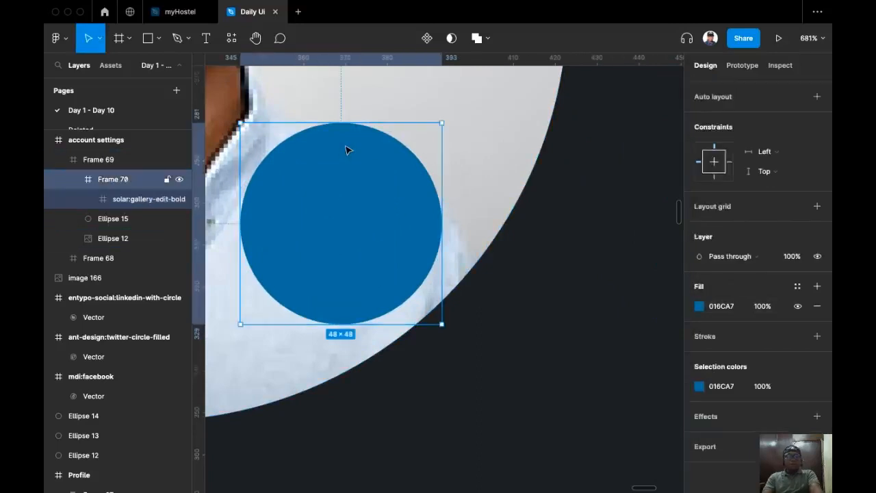
{"action": "left_click", "coordinate": [758, 308]}
{"action": "type", "text": "20"}
{"action": "key", "text": "Return"}
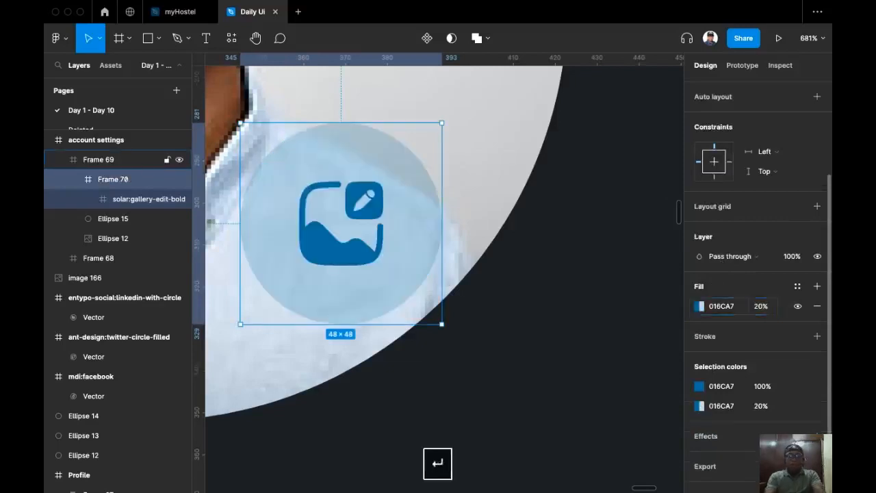
{"action": "scroll", "coordinate": [539, 283], "scroll_direction": "left", "scroll_amount": 2}
{"action": "scroll", "coordinate": [540, 283], "scroll_direction": "down", "scroll_amount": 5}
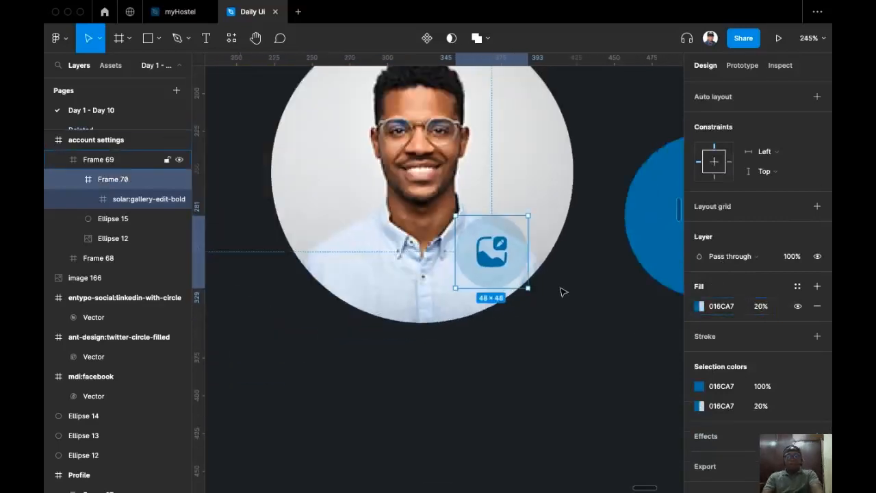
{"action": "left_click", "coordinate": [561, 290]}
{"action": "scroll", "coordinate": [467, 310], "scroll_direction": "right", "scroll_amount": 2}
{"action": "scroll", "coordinate": [467, 310], "scroll_direction": "down", "scroll_amount": 2}
{"action": "scroll", "coordinate": [461, 313], "scroll_direction": "up", "scroll_amount": 2}
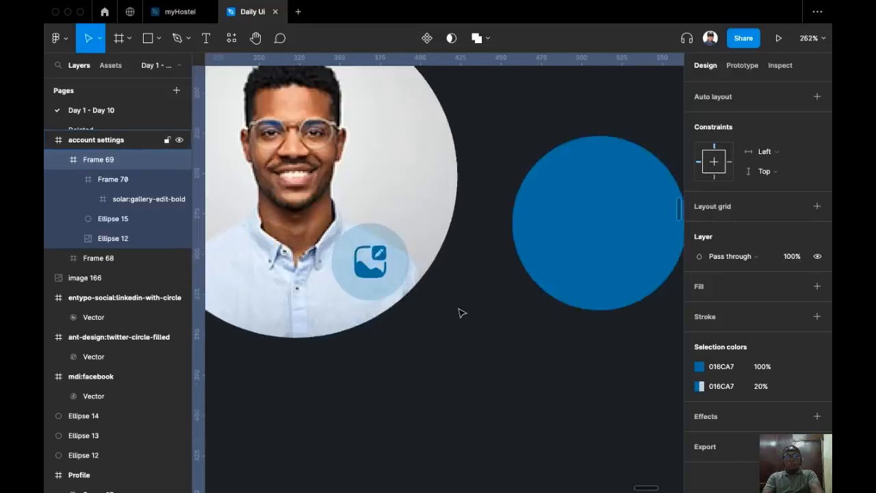
{"action": "scroll", "coordinate": [409, 329], "scroll_direction": "up", "scroll_amount": 2}
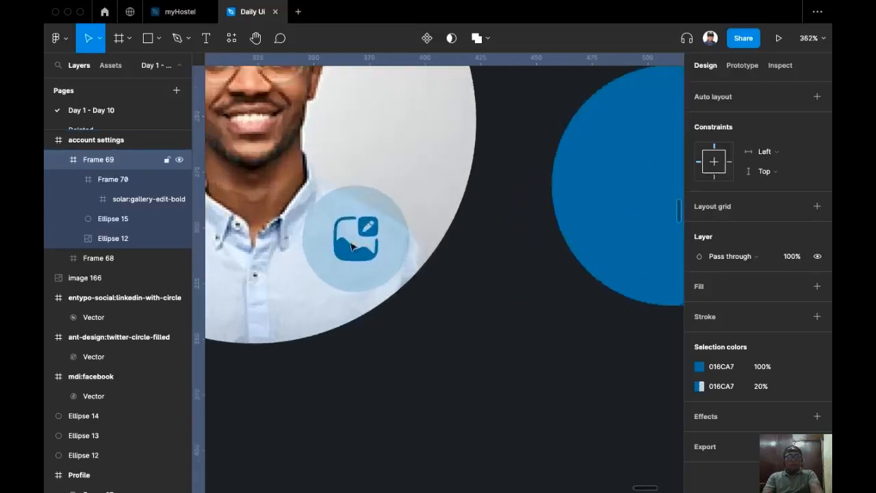
{"action": "scroll", "coordinate": [466, 320], "scroll_direction": "down", "scroll_amount": 6}
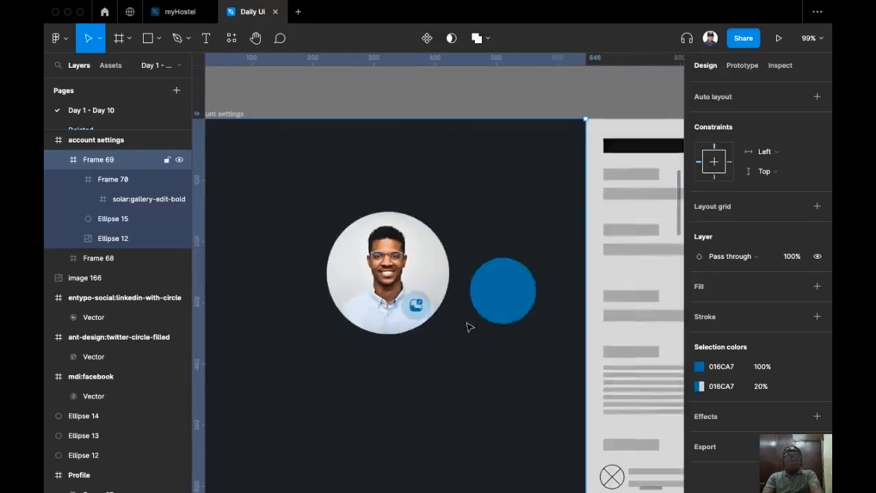
Delete the large blue circle Ellipse 15 from Frame 69.
{"action": "left_click", "coordinate": [476, 225]}
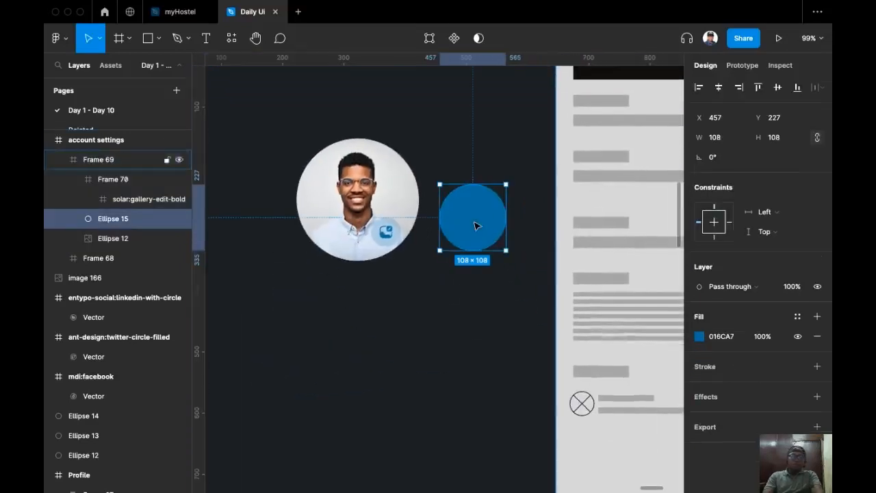
{"action": "key", "text": "BackSpace"}
{"action": "scroll", "coordinate": [383, 321], "scroll_direction": "up", "scroll_amount": 2}
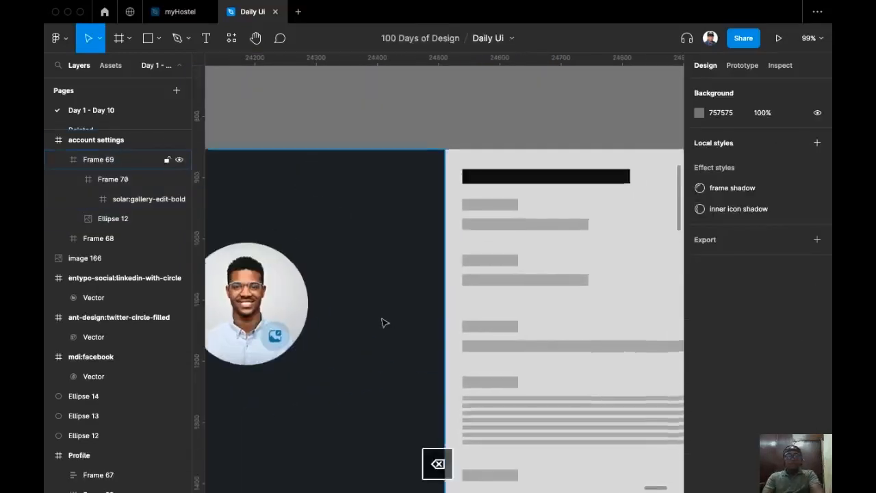
{"action": "scroll", "coordinate": [452, 215], "scroll_direction": "down", "scroll_amount": 2}
{"action": "scroll", "coordinate": [539, 262], "scroll_direction": "left", "scroll_amount": 1}
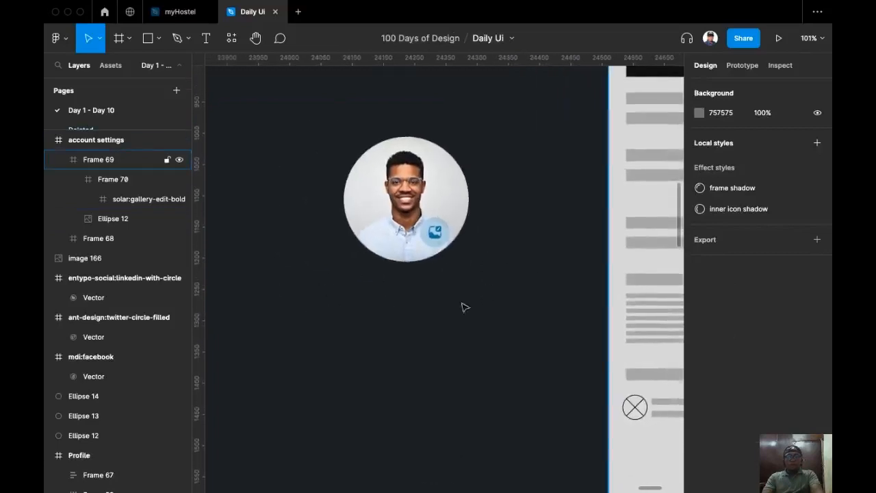
{"action": "scroll", "coordinate": [312, 306], "scroll_direction": "right", "scroll_amount": 3}
{"action": "scroll", "coordinate": [311, 307], "scroll_direction": "up", "scroll_amount": 2}
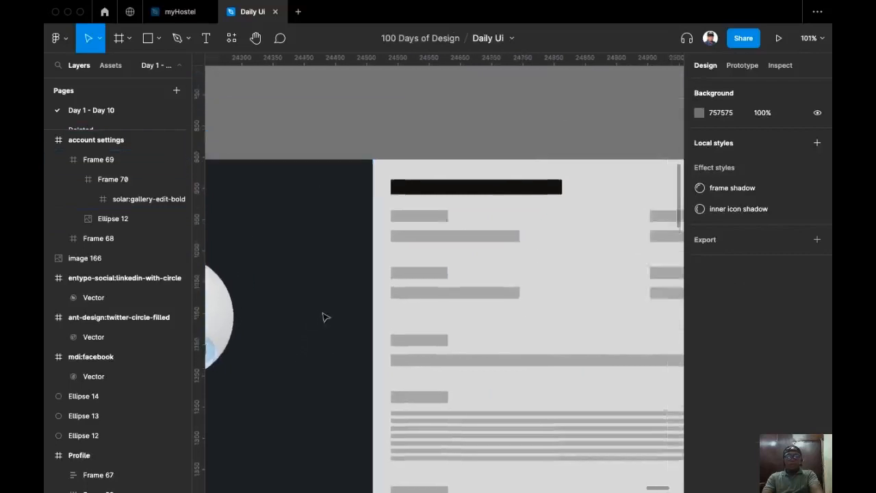
{"action": "scroll", "coordinate": [381, 270], "scroll_direction": "right", "scroll_amount": 2}
{"action": "scroll", "coordinate": [377, 232], "scroll_direction": "down", "scroll_amount": 2}
{"action": "scroll", "coordinate": [365, 222], "scroll_direction": "up", "scroll_amount": 2}
{"action": "scroll", "coordinate": [383, 240], "scroll_direction": "right", "scroll_amount": 2}
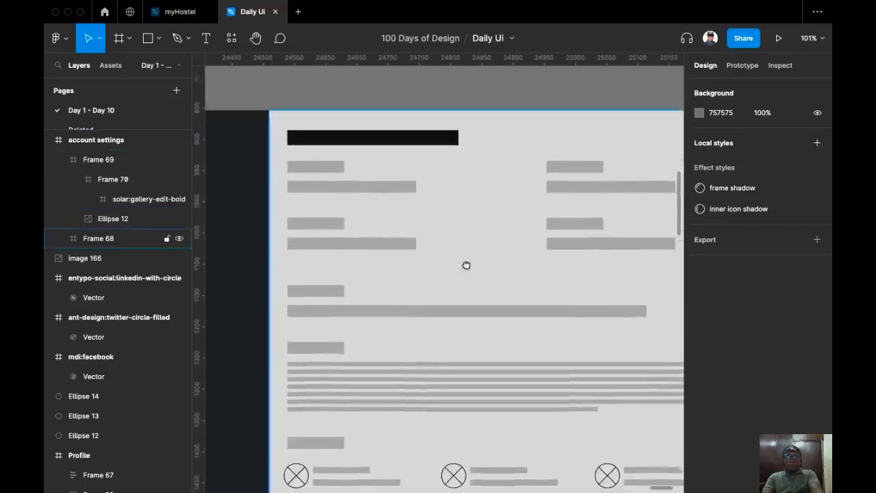
Add a text layer reading 'Account Settings' inside the frame.
{"action": "left_click", "coordinate": [206, 38]}
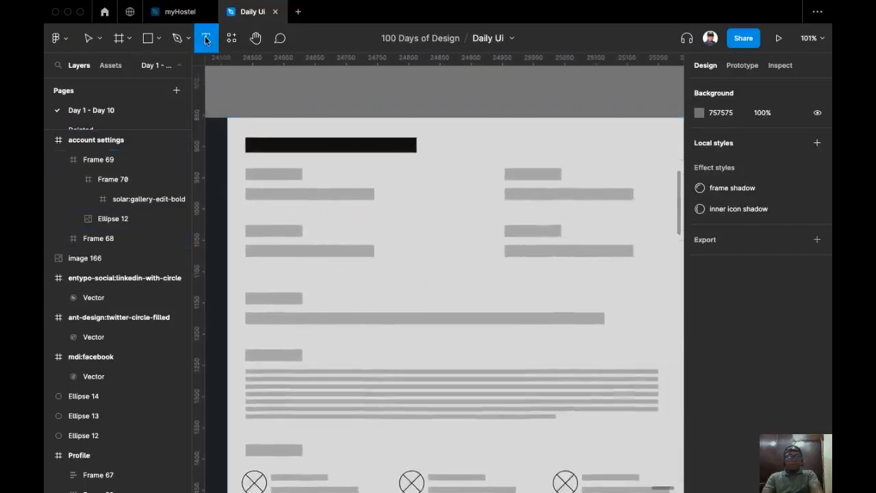
{"action": "scroll", "coordinate": [274, 118], "scroll_direction": "up", "scroll_amount": 3, "text": "ctrl"}
{"action": "scroll", "coordinate": [339, 168], "scroll_direction": "left", "scroll_amount": 2}
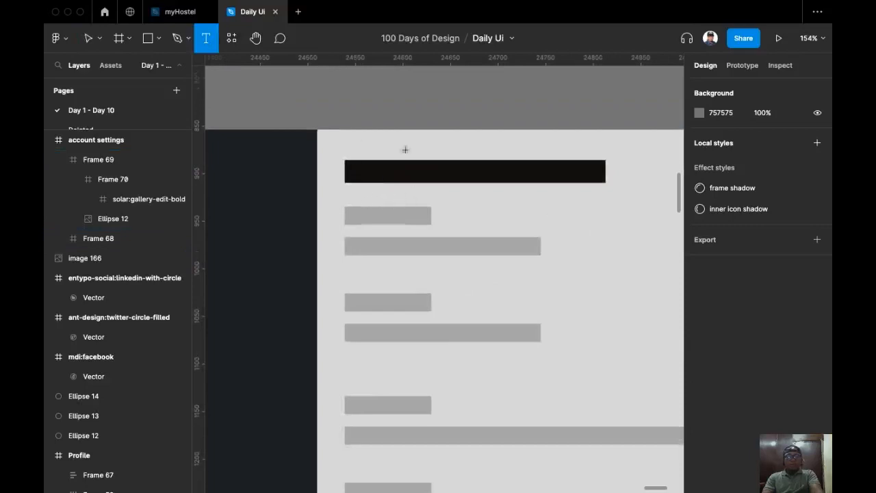
{"action": "left_click", "coordinate": [531, 208]}
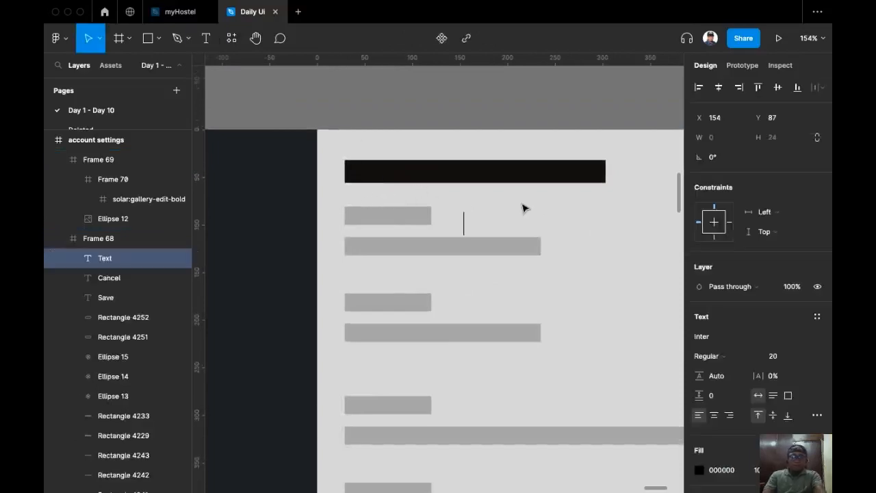
{"action": "type", "text": "A"}
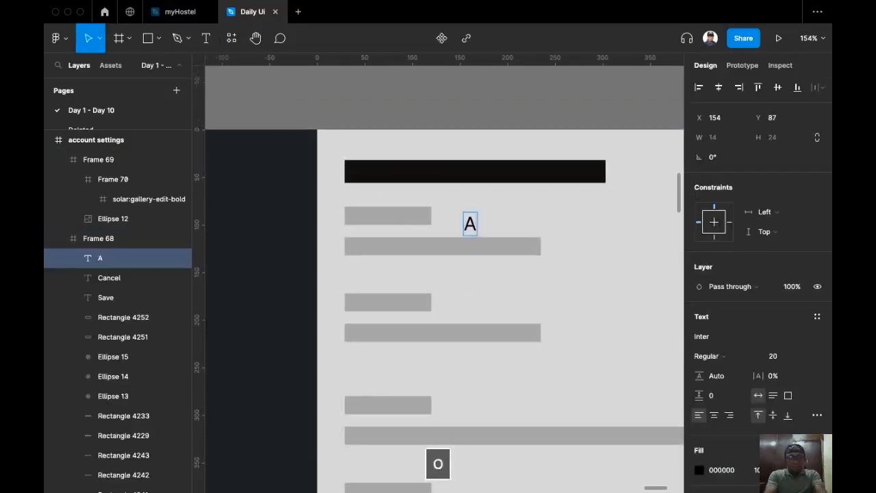
{"action": "type", "text": "ccount S"}
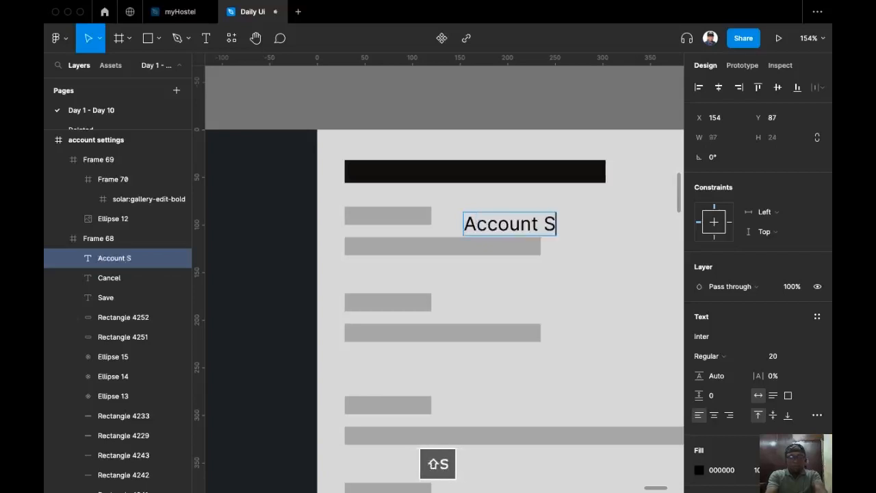
{"action": "type", "text": "ettings"}
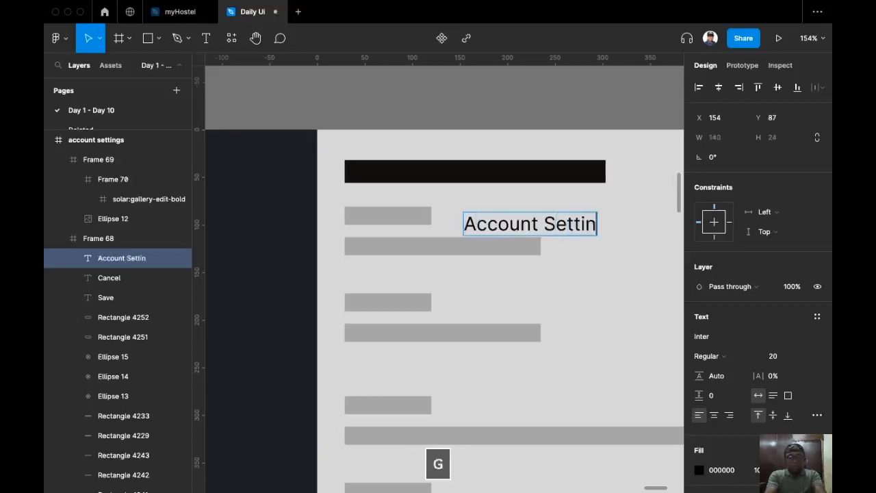
{"action": "key", "text": "Escape"}
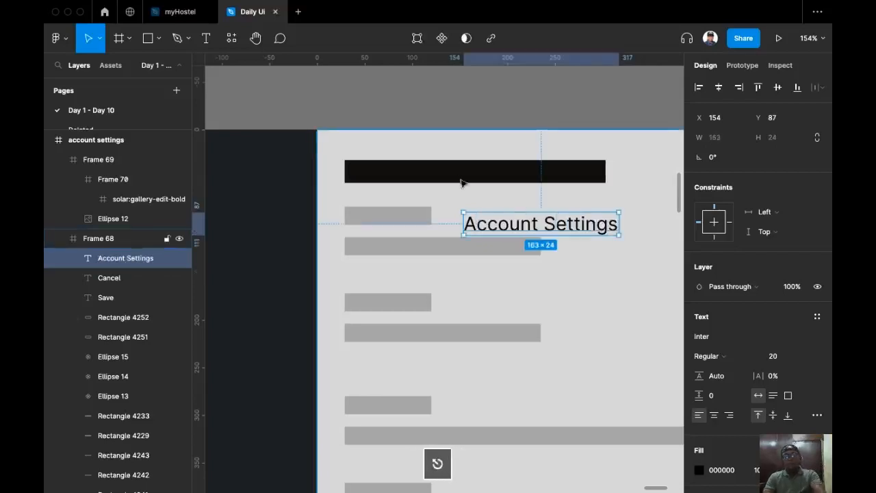
Set the Account Settings heading to font size 40, Bold weight.
{"action": "left_click", "coordinate": [805, 356]}
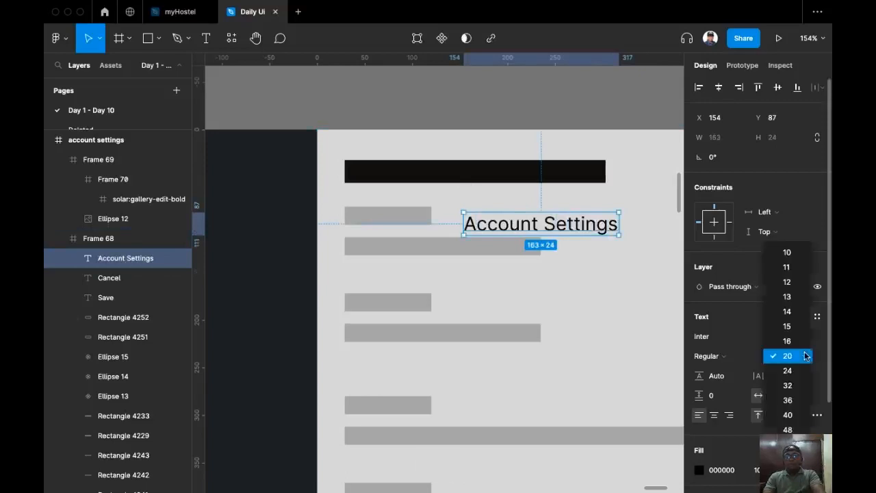
{"action": "left_click", "coordinate": [794, 415]}
{"action": "scroll", "coordinate": [421, 362], "scroll_direction": "down", "scroll_amount": 3}
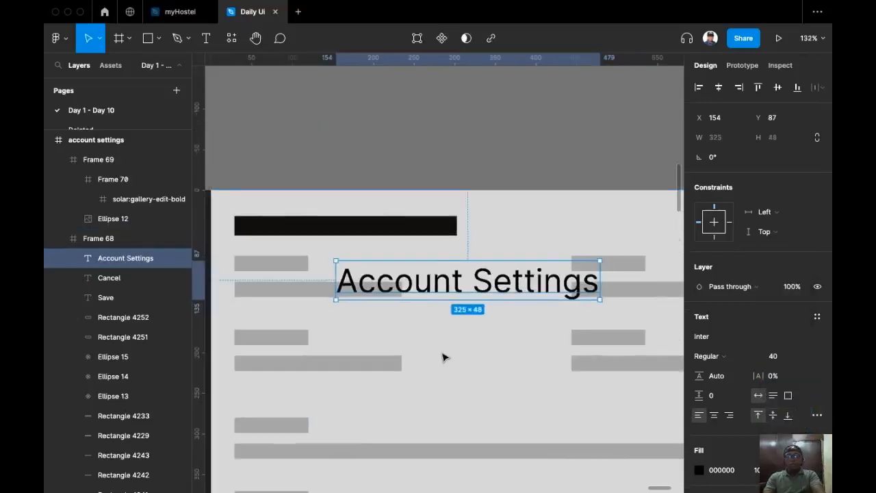
{"action": "left_click", "coordinate": [746, 354]}
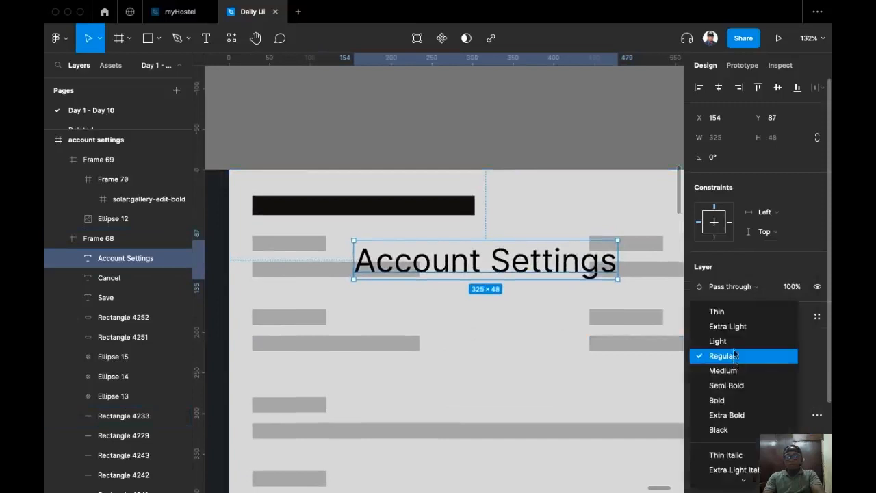
{"action": "left_click", "coordinate": [719, 400]}
{"action": "scroll", "coordinate": [541, 312], "scroll_direction": "left", "scroll_amount": 2}
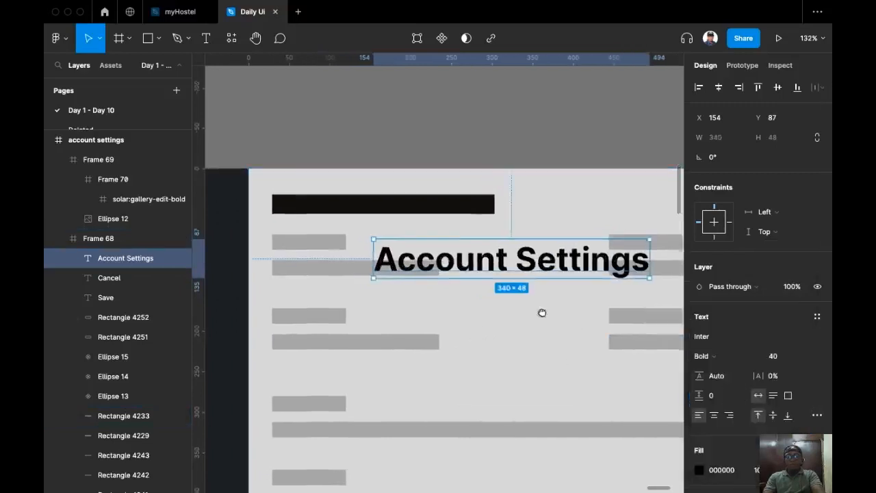
{"action": "scroll", "coordinate": [520, 273], "scroll_direction": "down", "scroll_amount": 1}
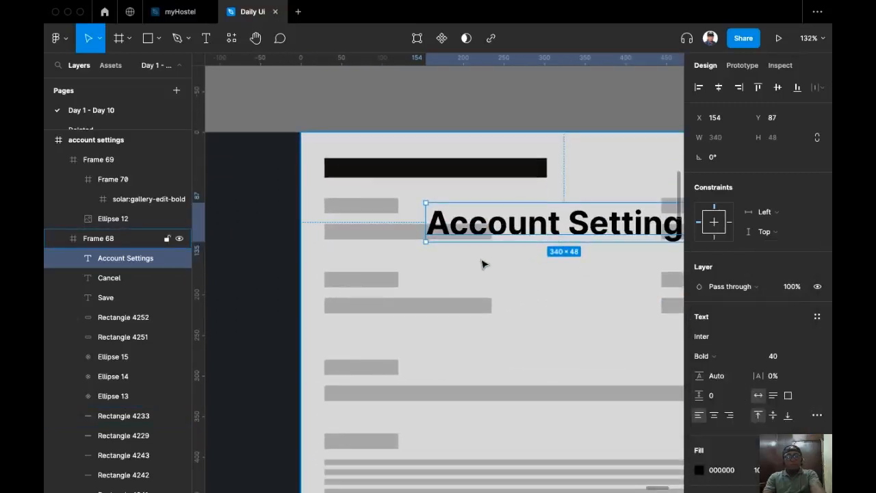
Replace the black title bar placeholder with the cut Account Settings heading.
{"action": "key", "text": "super+x"}
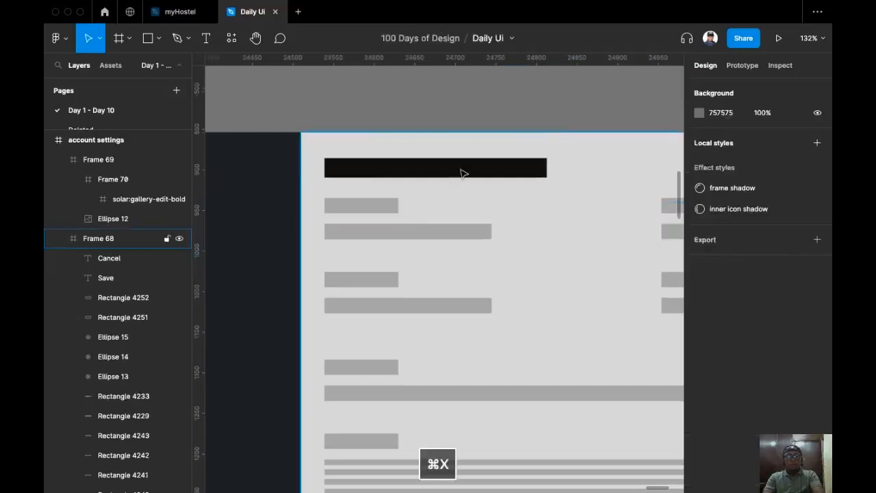
{"action": "left_click", "coordinate": [462, 172]}
{"action": "key", "text": "super+shift+r"}
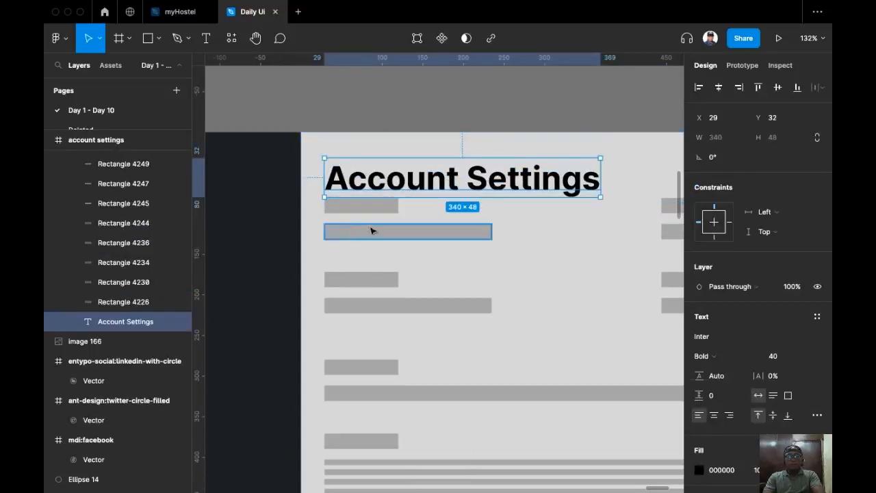
{"action": "scroll", "coordinate": [397, 232], "scroll_direction": "down", "scroll_amount": 1}
{"action": "scroll", "coordinate": [384, 229], "scroll_direction": "down", "scroll_amount": 2}
Shift the form fields, social rows and Cancel/Save buttons down about 24 px.
{"action": "left_click", "coordinate": [328, 204]}
{"action": "left_click", "coordinate": [342, 229], "text": "shift"}
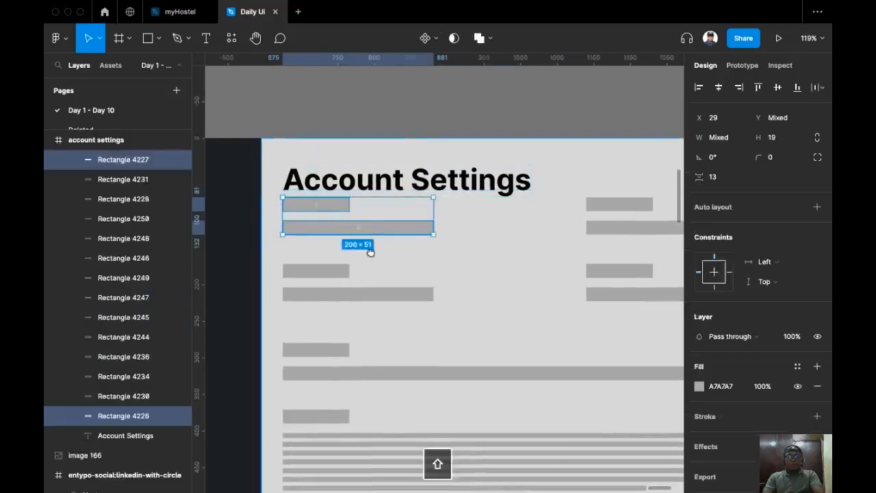
{"action": "scroll", "coordinate": [374, 260], "scroll_direction": "down", "scroll_amount": 3}
{"action": "scroll", "coordinate": [538, 264], "scroll_direction": "down", "scroll_amount": 2}
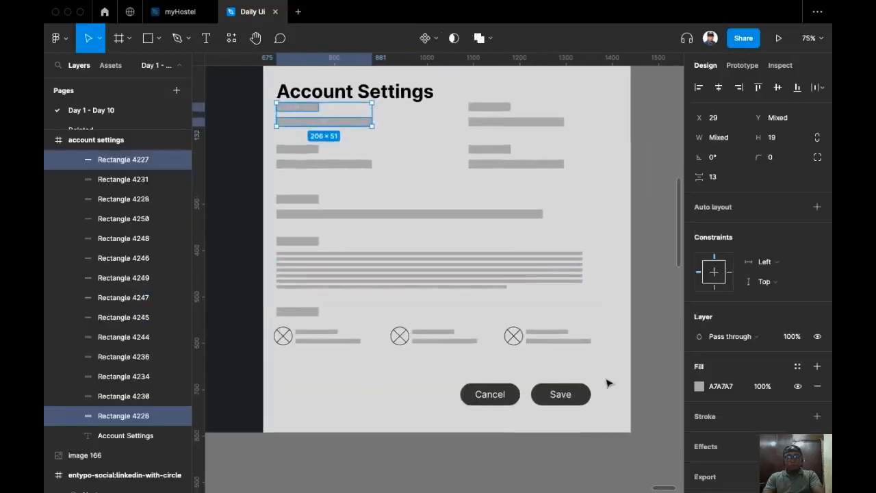
{"action": "left_click", "coordinate": [440, 350]}
{"action": "left_click_drag", "start_coordinate": [441, 349], "coordinate": [265, 112]}
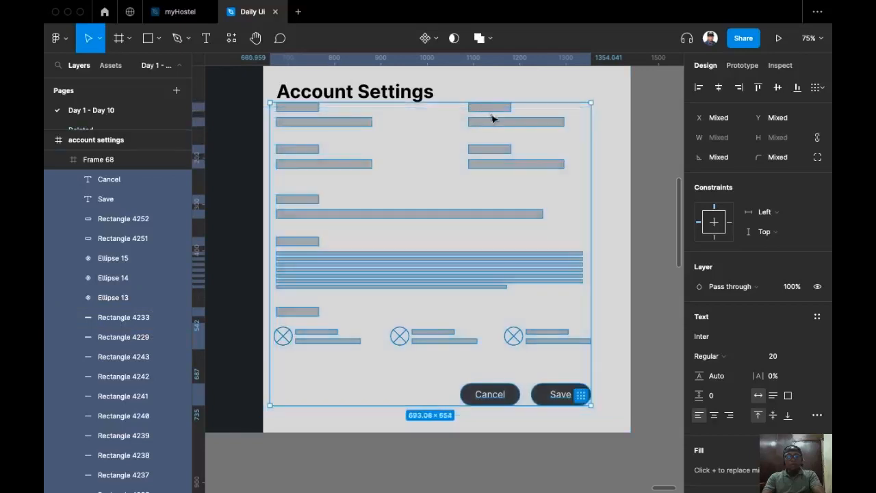
{"action": "left_click_drag", "start_coordinate": [497, 130], "coordinate": [492, 147]}
{"action": "scroll", "coordinate": [506, 144], "scroll_direction": "up", "scroll_amount": 2}
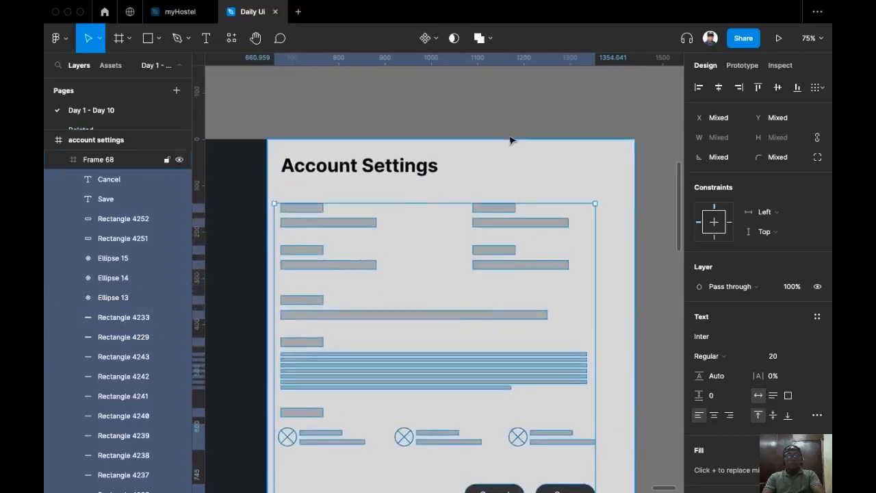
{"action": "left_click", "coordinate": [347, 175]}
{"action": "scroll", "coordinate": [305, 152], "scroll_direction": "up", "scroll_amount": 3}
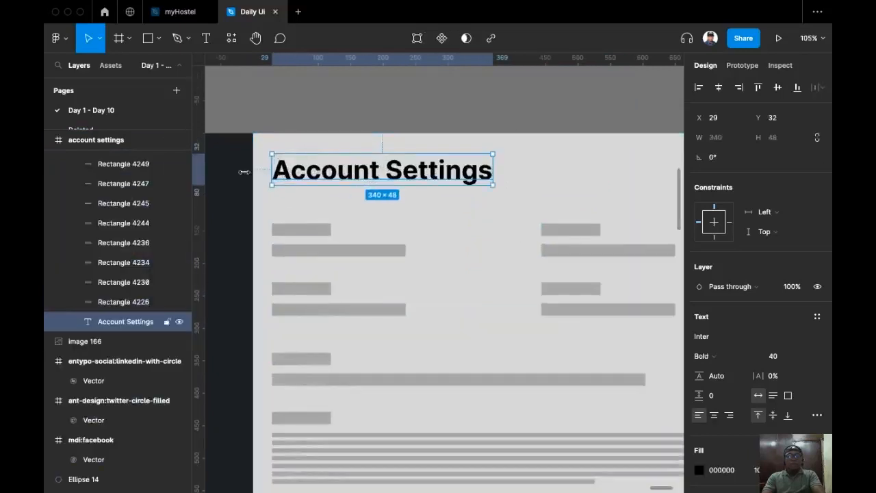
Position the 340 × 48 Account Settings heading at Y 40 and X 40.
{"action": "scroll", "coordinate": [254, 176], "scroll_direction": "up", "scroll_amount": 5}
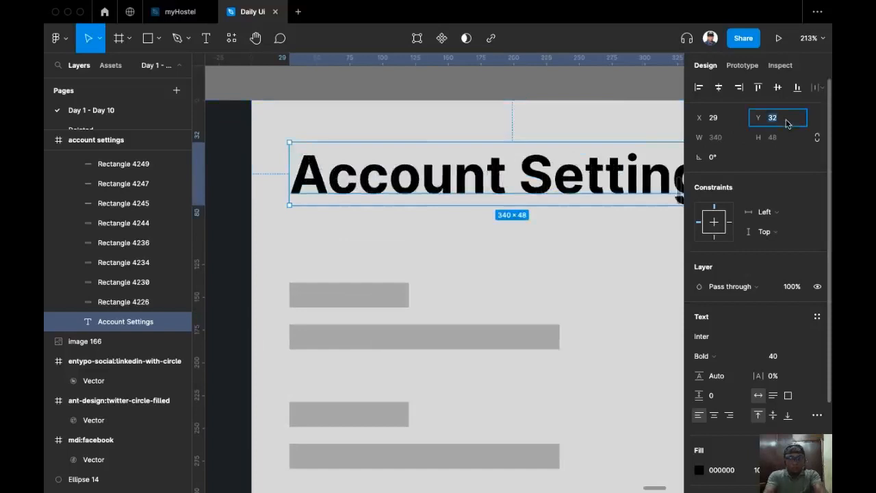
{"action": "type", "text": "40"}
{"action": "key", "text": "Return"}
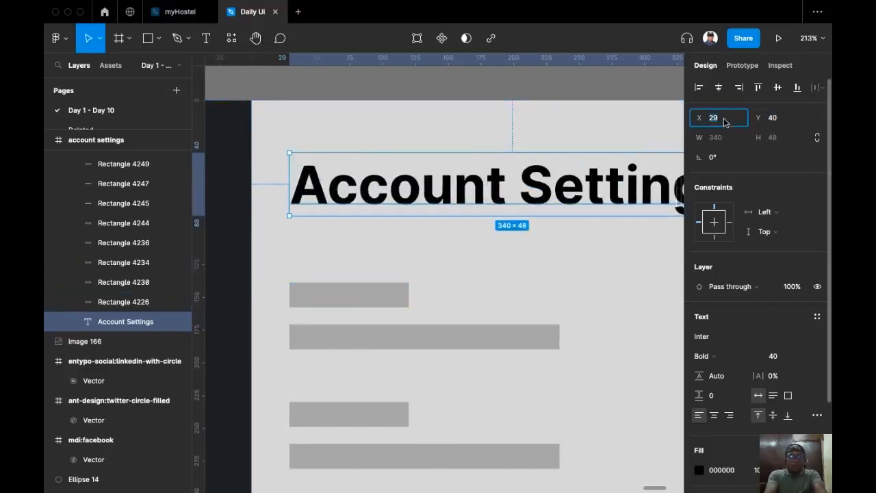
{"action": "type", "text": "40"}
{"action": "key", "text": "Return"}
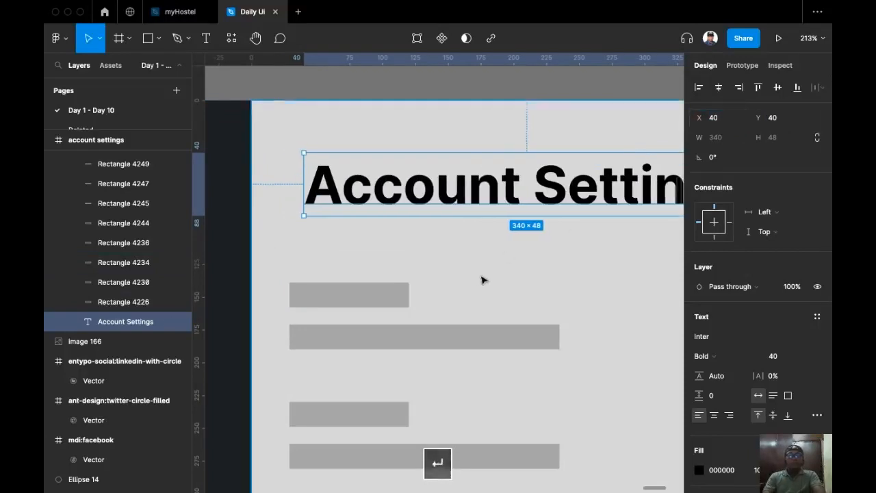
{"action": "scroll", "coordinate": [481, 277], "scroll_direction": "down", "scroll_amount": 5}
{"action": "left_click", "coordinate": [406, 134]}
{"action": "scroll", "coordinate": [382, 319], "scroll_direction": "down", "scroll_amount": 1}
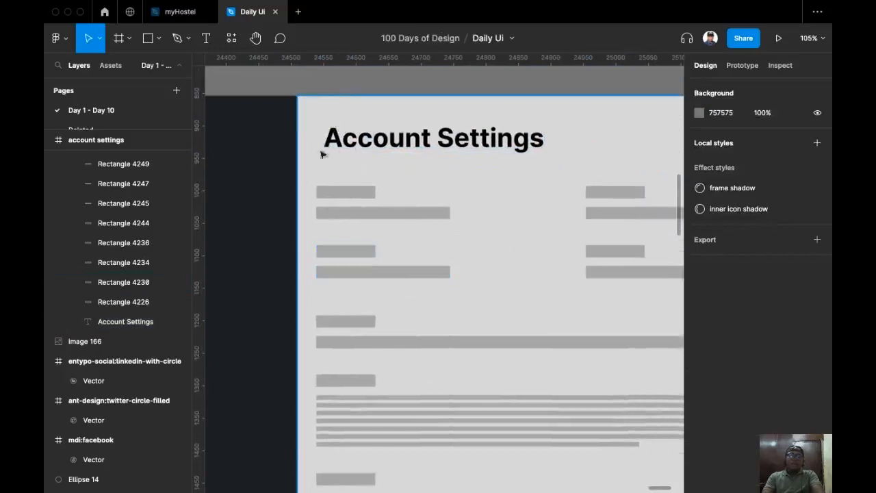
{"action": "left_click", "coordinate": [337, 158]}
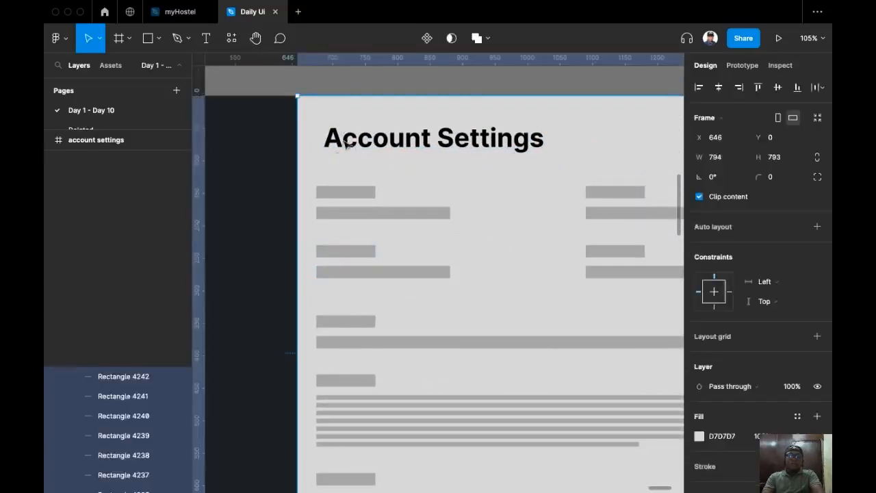
{"action": "left_click", "coordinate": [342, 146]}
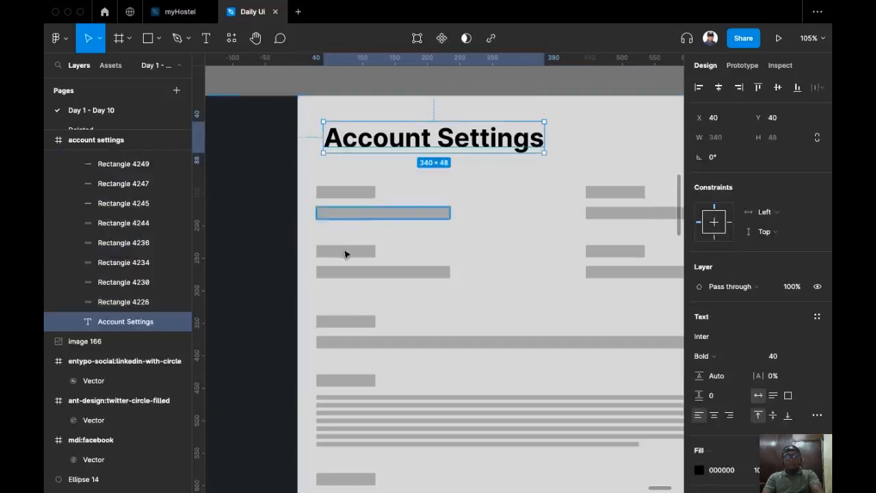
{"action": "scroll", "coordinate": [461, 280], "scroll_direction": "up", "scroll_amount": 2}
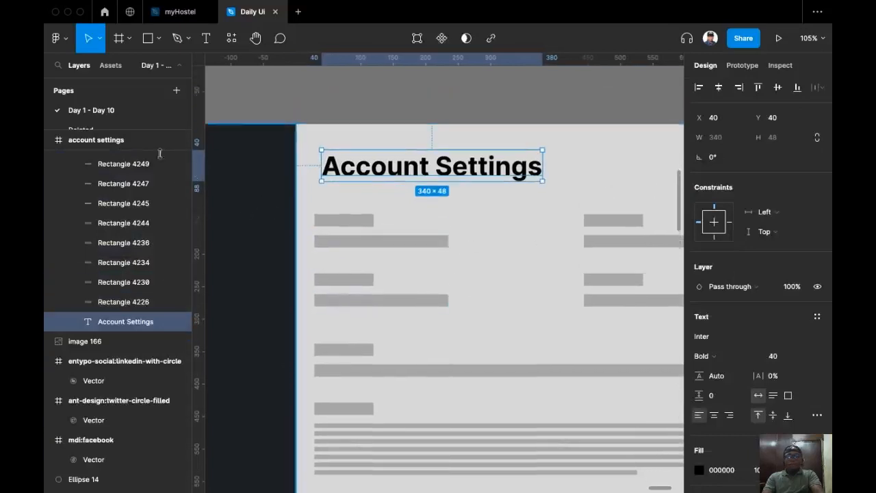
{"action": "scroll", "coordinate": [340, 226], "scroll_direction": "up", "scroll_amount": 2}
{"action": "scroll", "coordinate": [362, 243], "scroll_direction": "down", "scroll_amount": 2}
{"action": "scroll", "coordinate": [362, 243], "scroll_direction": "right", "scroll_amount": 2}
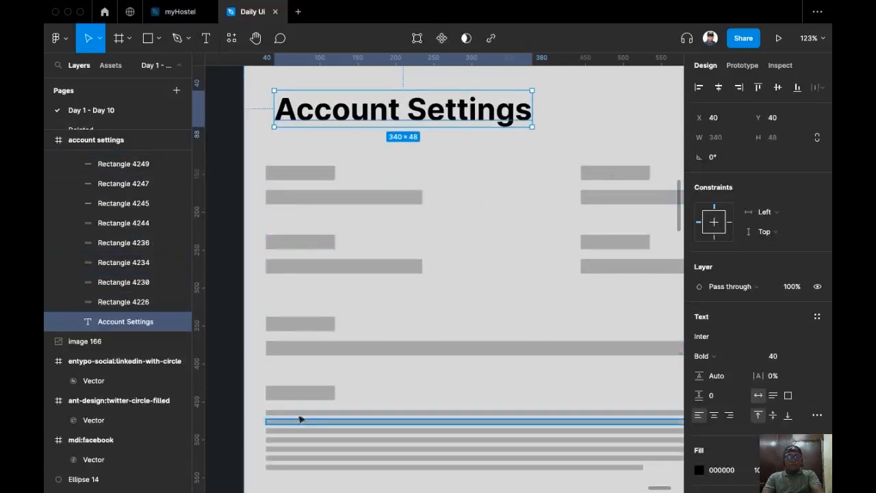
Add a 'Name' text layer below the heading.
{"action": "key", "text": "Return"}
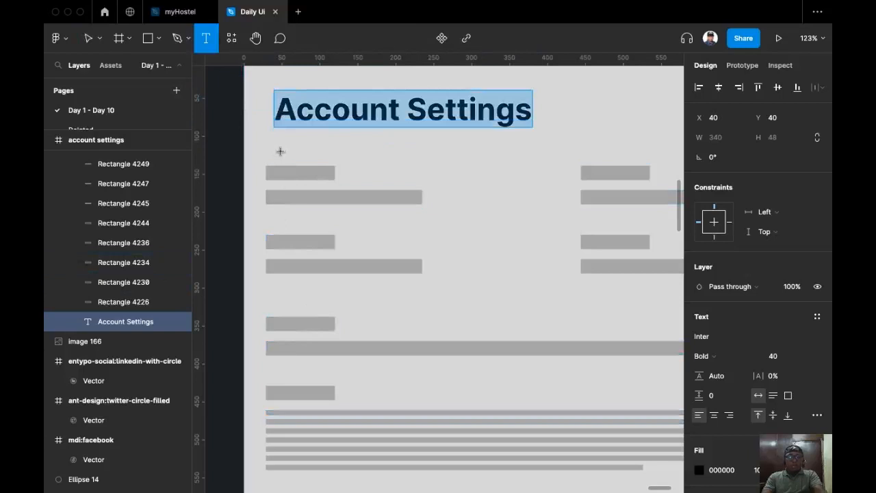
{"action": "left_click", "coordinate": [280, 150]}
{"action": "type", "text": "Name"}
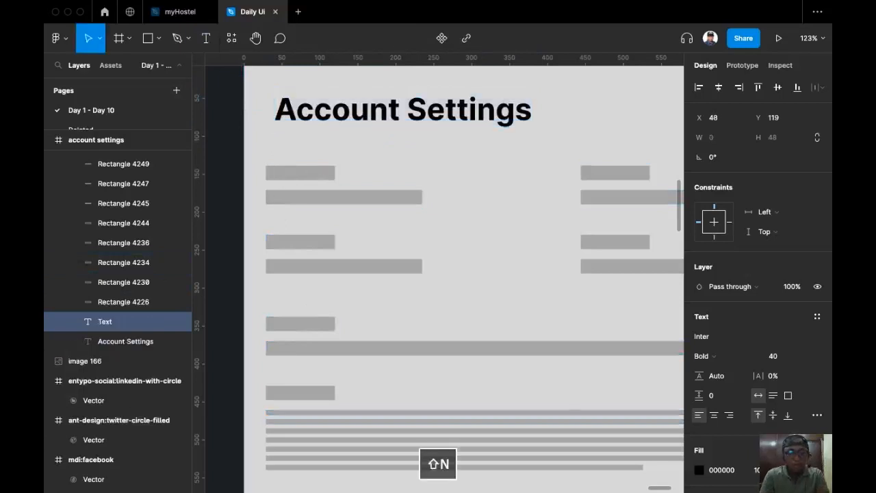
{"action": "key", "text": "Escape"}
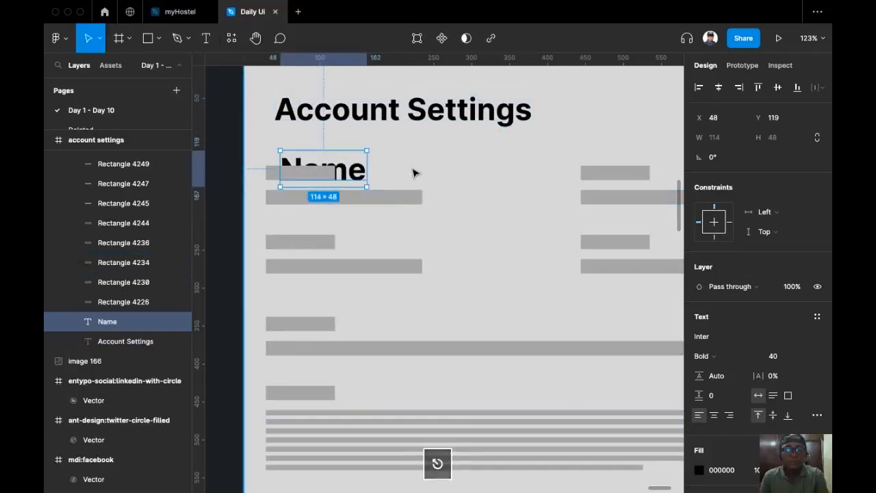
Delete the first grey label placeholder and snap Name to the heading's left edge at X 40.
{"action": "left_click", "coordinate": [326, 179]}
{"action": "key", "text": "Delete"}
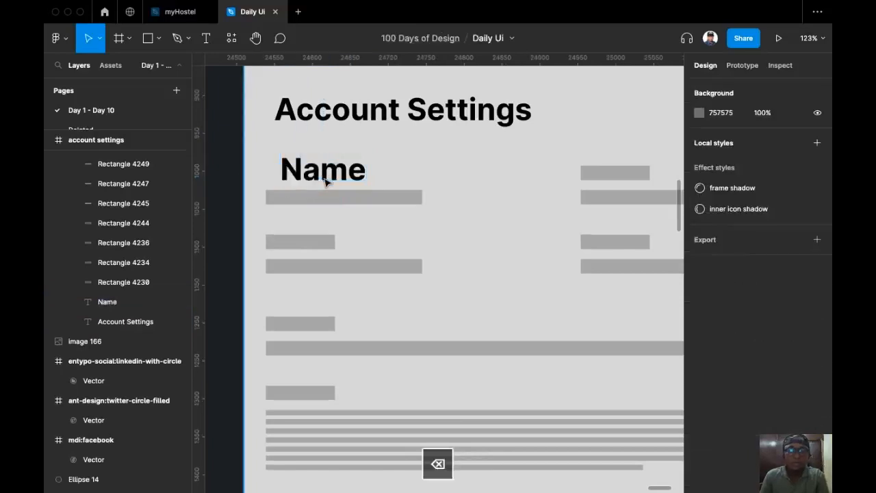
{"action": "left_click", "coordinate": [337, 176]}
{"action": "left_click_drag", "start_coordinate": [335, 176], "coordinate": [339, 176]}
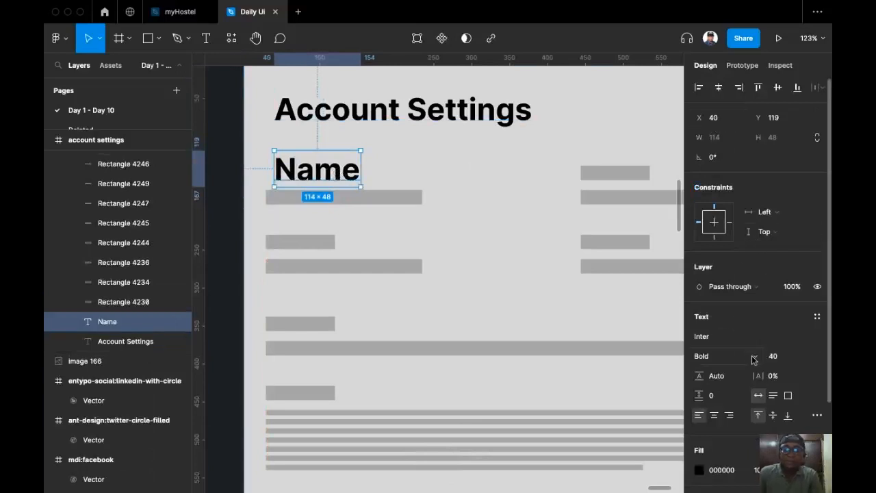
{"action": "left_click", "coordinate": [805, 358]}
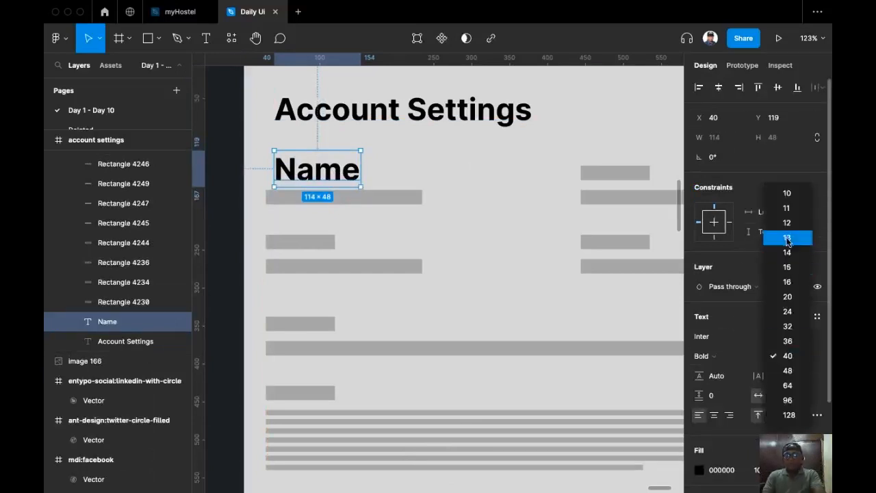
Make the Name label Inter Medium 16, just above its field.
{"action": "left_click", "coordinate": [792, 284]}
{"action": "left_click_drag", "start_coordinate": [291, 159], "coordinate": [283, 176]}
{"action": "left_click", "coordinate": [730, 356]}
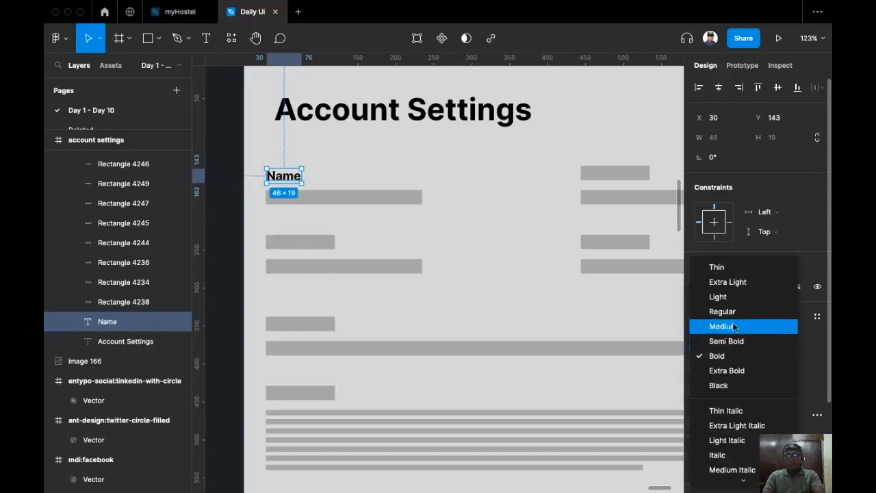
{"action": "left_click", "coordinate": [726, 326]}
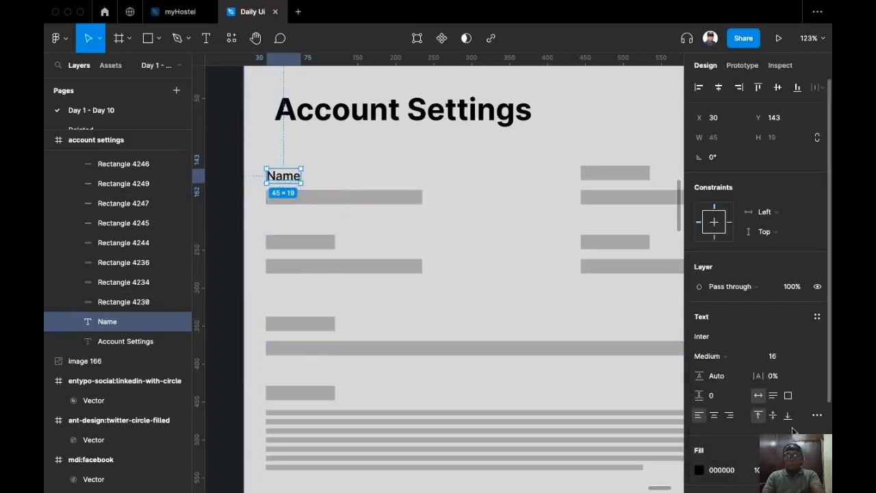
Copy the Name label and paste it to replace the grey input bar beneath.
{"action": "left_click", "coordinate": [282, 176]}
{"action": "left_click", "coordinate": [282, 177]}
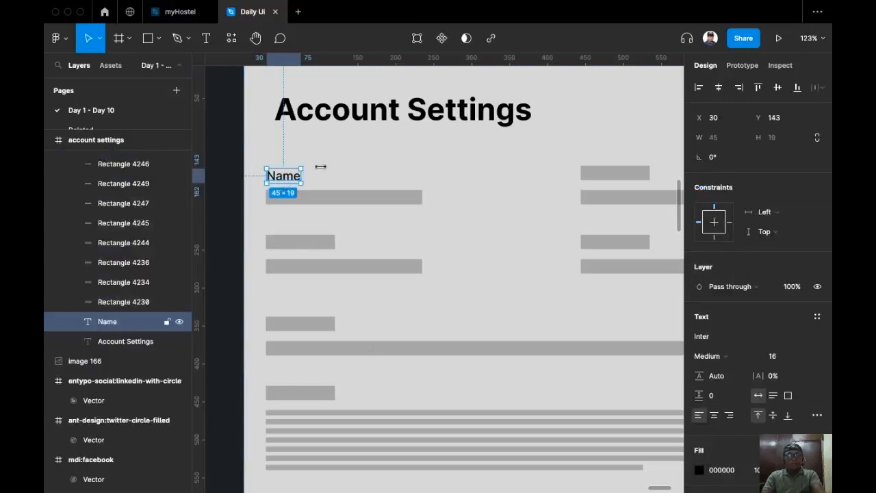
{"action": "key", "text": "super+c"}
{"action": "left_click", "coordinate": [339, 202]}
{"action": "key", "text": "shift+super+r"}
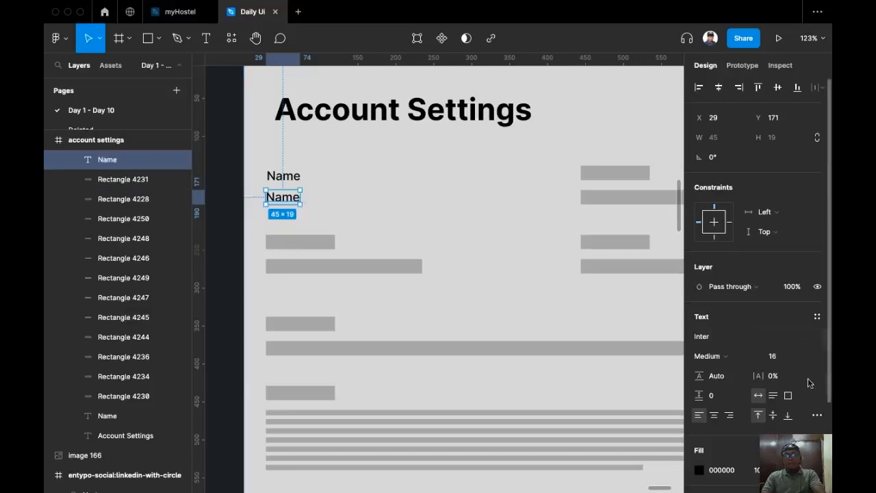
Set the copied text to font size 18, Semi Bold weight.
{"action": "left_click", "coordinate": [807, 357]}
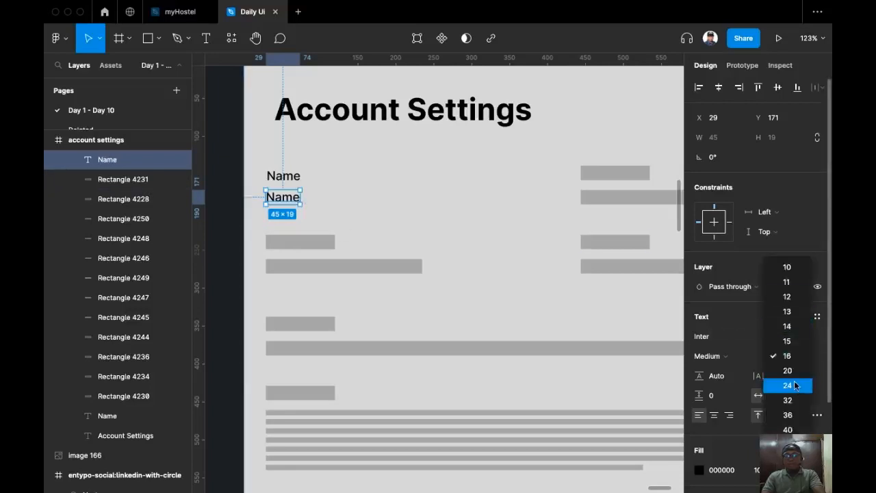
{"action": "left_click", "coordinate": [795, 386]}
{"action": "left_click", "coordinate": [780, 356]}
{"action": "type", "text": "1"}
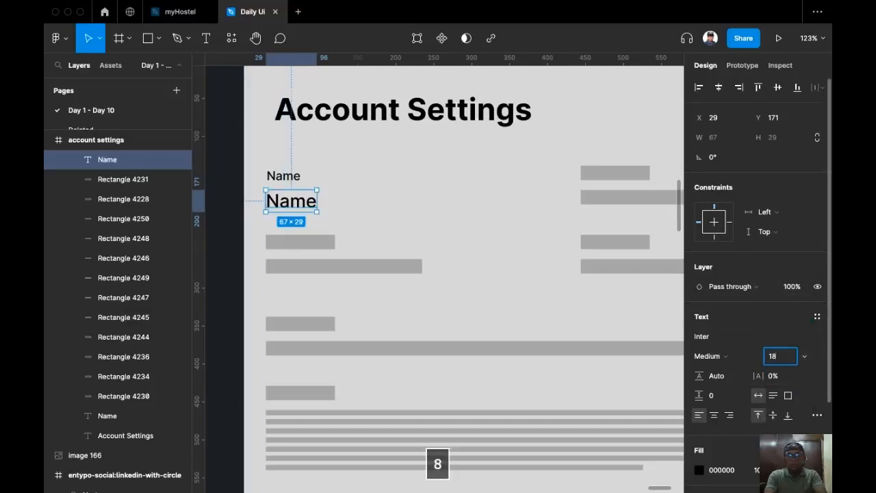
{"action": "type", "text": "8"}
{"action": "key", "text": "Return"}
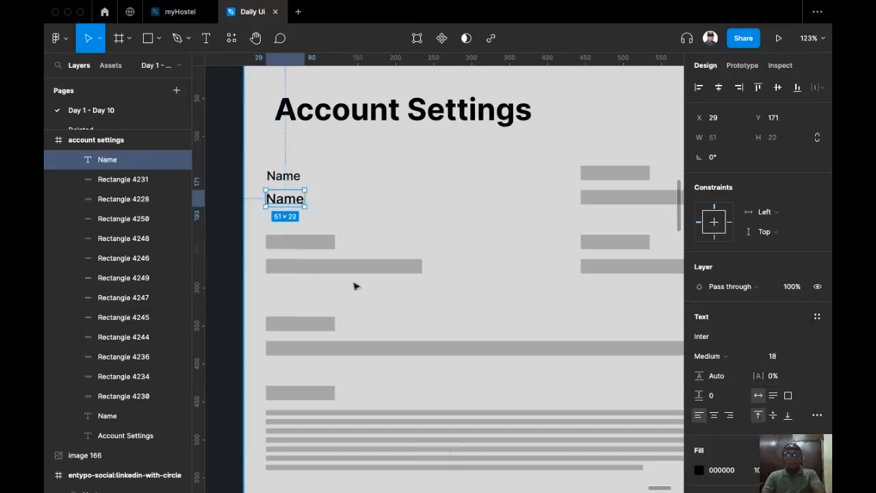
{"action": "left_click", "coordinate": [725, 355]}
{"action": "left_click", "coordinate": [719, 373]}
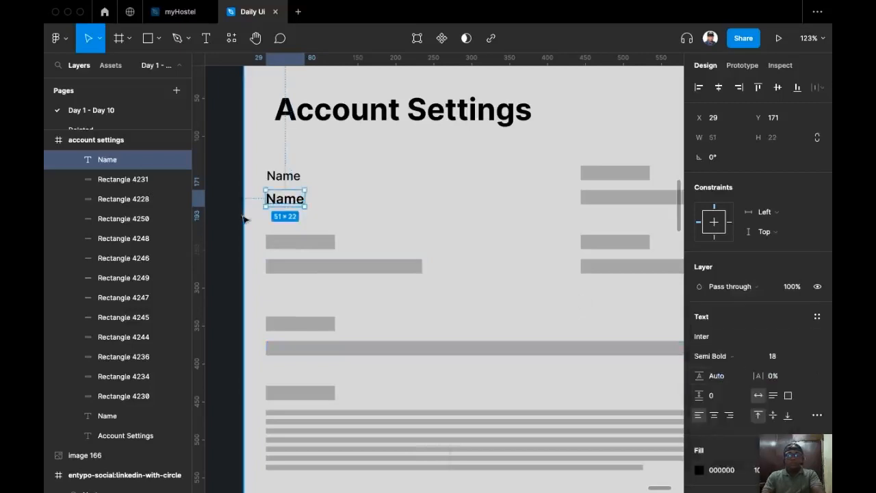
Change the copied text to a sample full name.
{"action": "scroll", "coordinate": [267, 188], "scroll_direction": "up", "scroll_amount": 5}
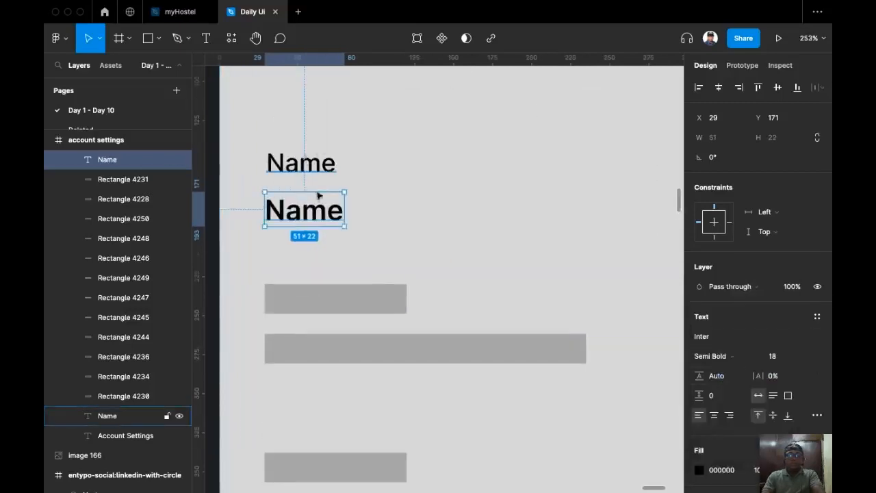
{"action": "left_click_drag", "start_coordinate": [284, 216], "coordinate": [333, 175]}
{"action": "scroll", "coordinate": [342, 176], "scroll_direction": "up", "scroll_amount": 3}
{"action": "left_click_drag", "start_coordinate": [347, 242], "coordinate": [344, 322]}
{"action": "scroll", "coordinate": [347, 274], "scroll_direction": "down", "scroll_amount": 3}
{"action": "double_click", "coordinate": [349, 273]}
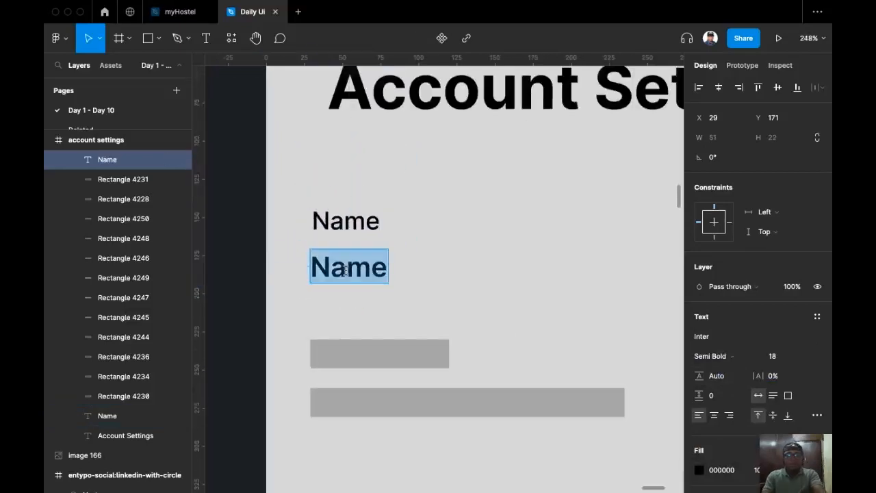
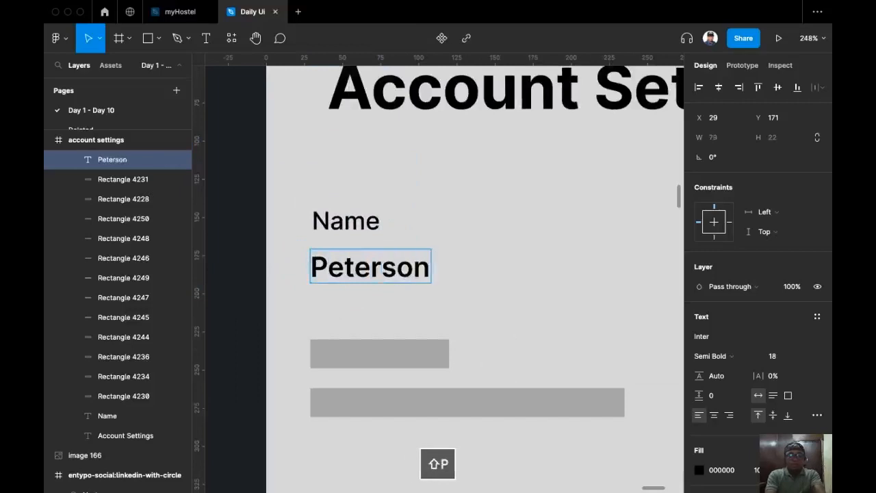
{"action": "key", "text": "Escape"}
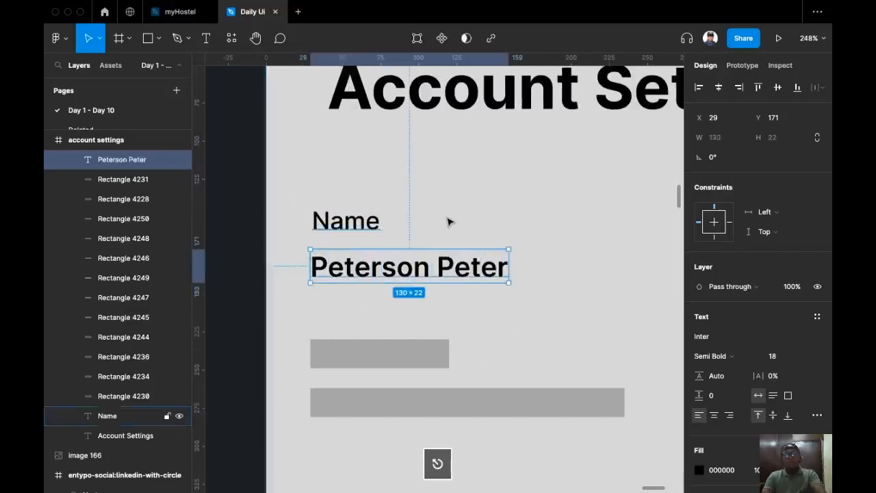
{"action": "scroll", "coordinate": [448, 193], "scroll_direction": "down", "scroll_amount": 1}
{"action": "scroll", "coordinate": [448, 194], "scroll_direction": "down", "scroll_amount": 5}
{"action": "scroll", "coordinate": [448, 188], "scroll_direction": "right", "scroll_amount": 2}
{"action": "left_click", "coordinate": [432, 219]}
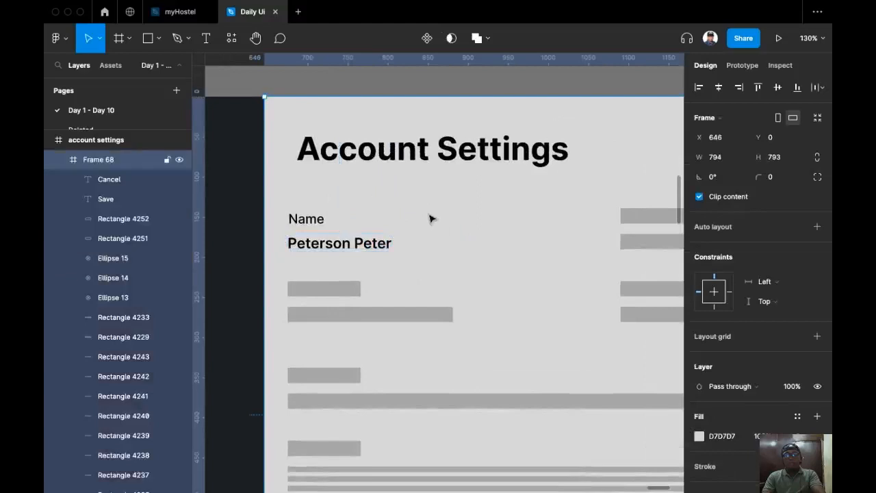
Wrap the Name label and sample name in a vertical auto layout with spacing 4.
{"action": "left_click", "coordinate": [349, 244]}
{"action": "left_click", "coordinate": [308, 223], "text": "shift"}
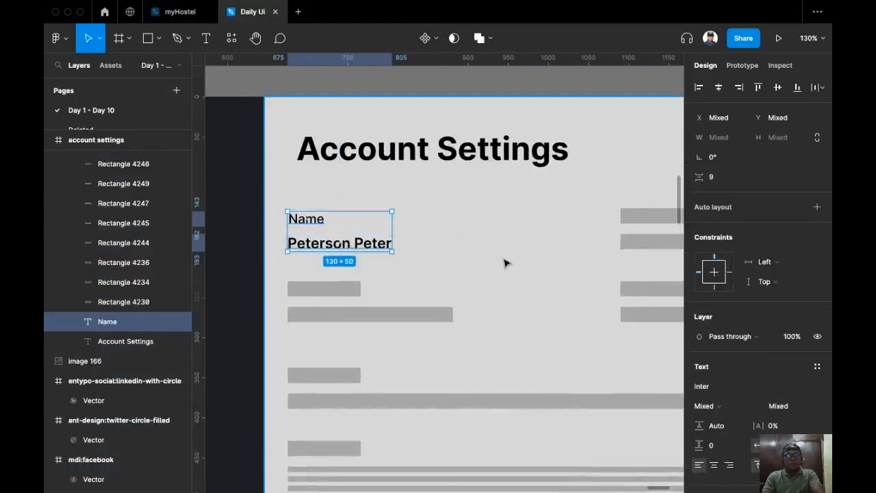
{"action": "key", "text": "shift+a"}
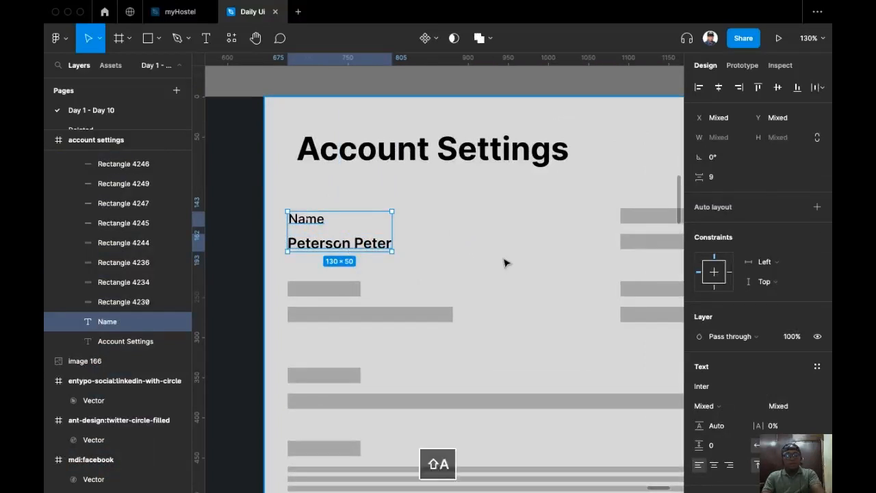
{"action": "left_click", "coordinate": [730, 290]}
{"action": "type", "text": "4"}
{"action": "key", "text": "Return"}
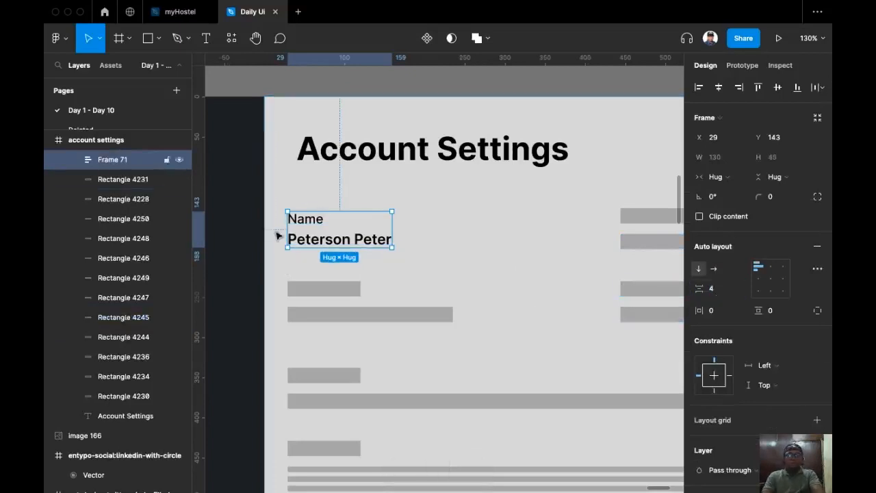
Move the Name auto layout group to X 40.
{"action": "left_click", "coordinate": [726, 141]}
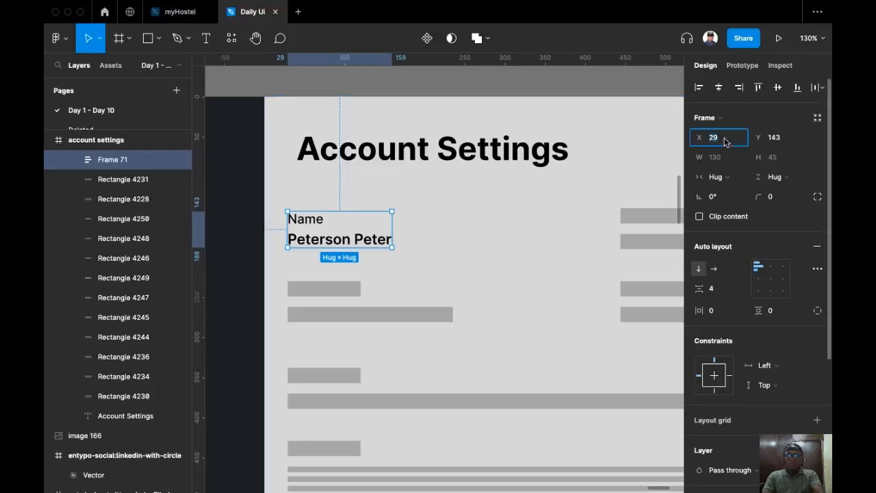
{"action": "type", "text": "40"}
{"action": "key", "text": "Return"}
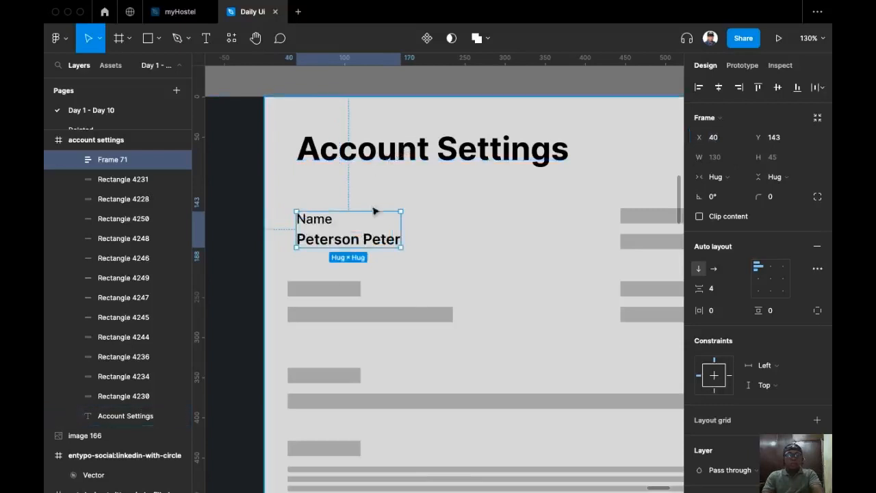
{"action": "scroll", "coordinate": [352, 297], "scroll_direction": "down", "scroll_amount": 1}
{"action": "scroll", "coordinate": [337, 260], "scroll_direction": "down", "scroll_amount": 4}
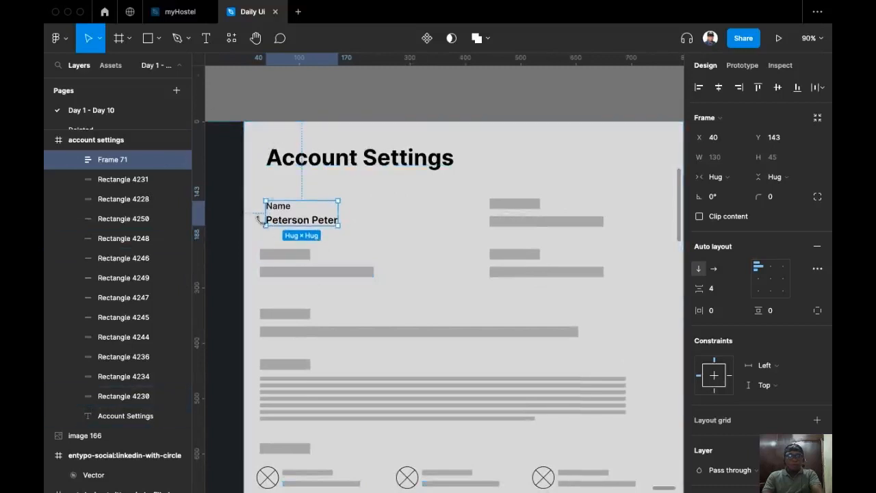
Duplicate the right column's first label bar just above the original.
{"action": "scroll", "coordinate": [493, 274], "scroll_direction": "right", "scroll_amount": 5}
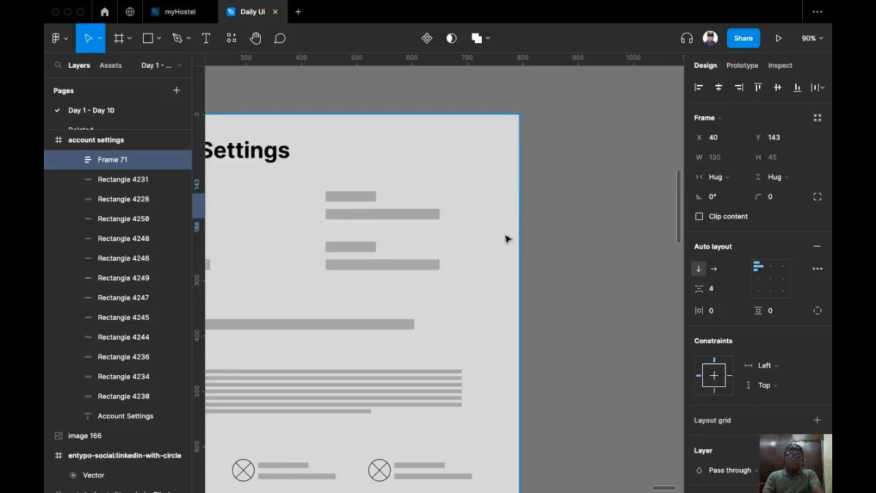
{"action": "scroll", "coordinate": [515, 224], "scroll_direction": "up", "scroll_amount": 3}
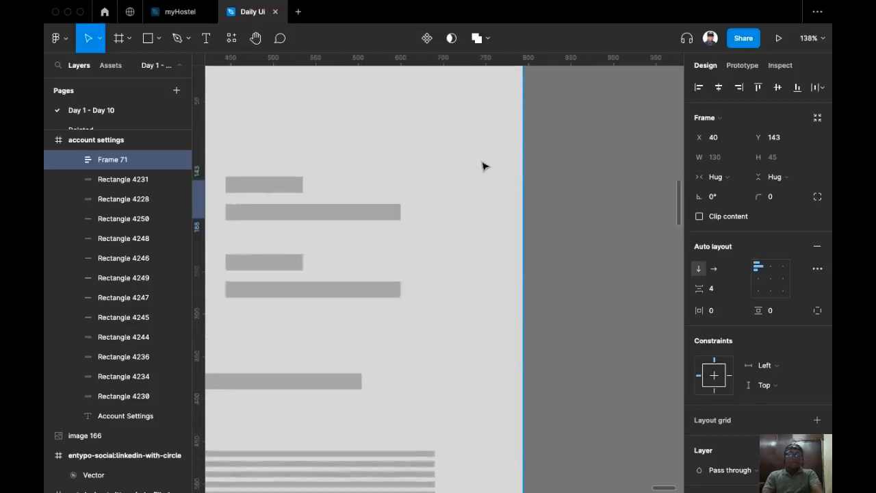
{"action": "scroll", "coordinate": [513, 178], "scroll_direction": "up", "scroll_amount": 2}
{"action": "scroll", "coordinate": [541, 188], "scroll_direction": "left", "scroll_amount": 1}
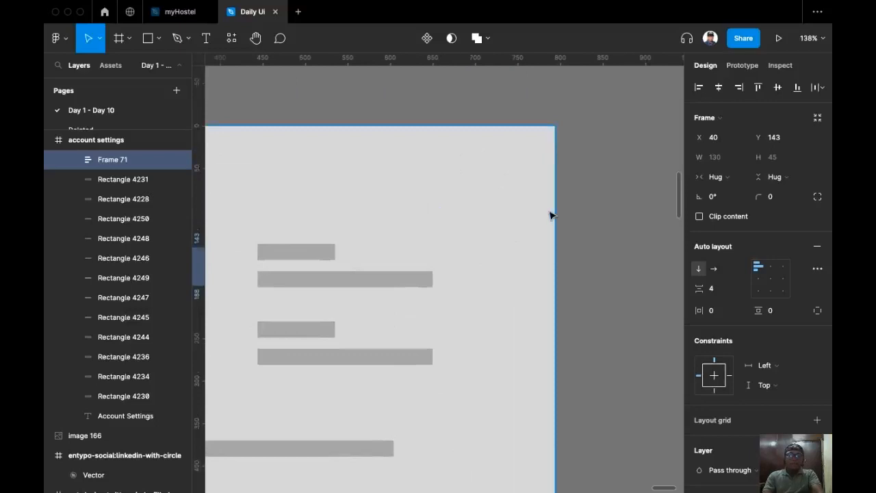
{"action": "left_click", "coordinate": [304, 253]}
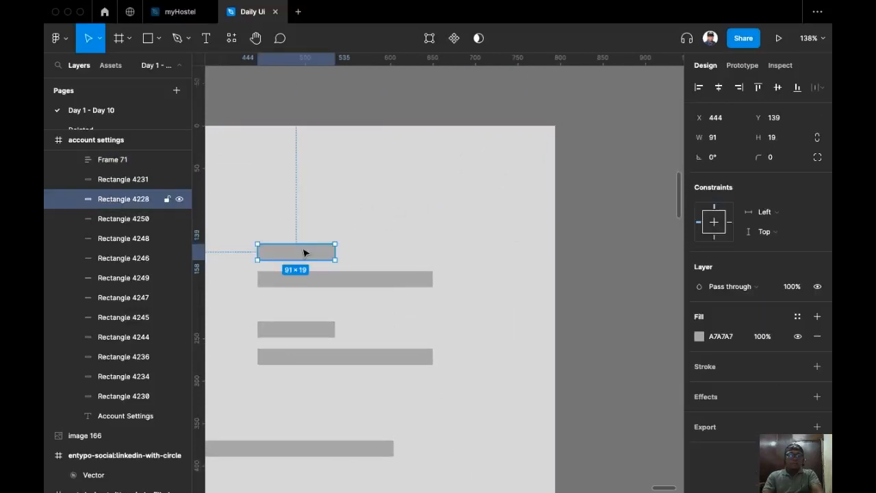
{"action": "left_click_drag", "start_coordinate": [306, 251], "coordinate": [309, 221]}
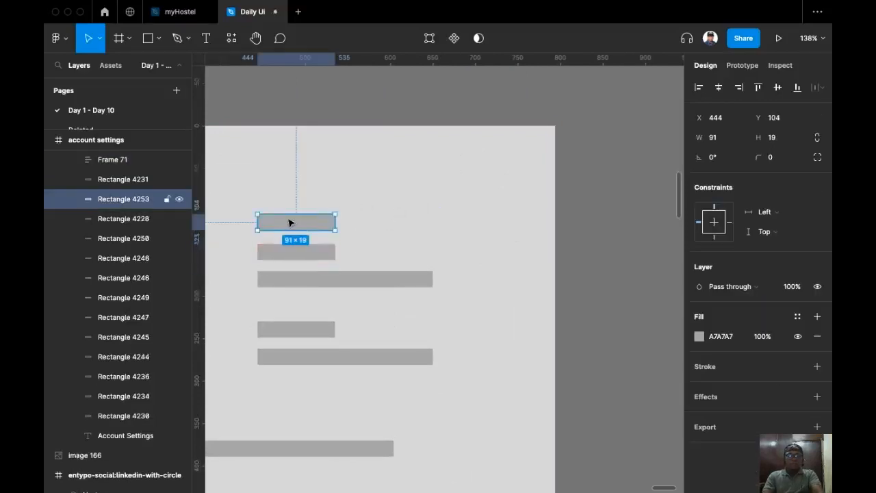
Align the new bar right, shift it 40 px left to X 663, and add a guide at its right edge.
{"action": "left_click", "coordinate": [740, 88]}
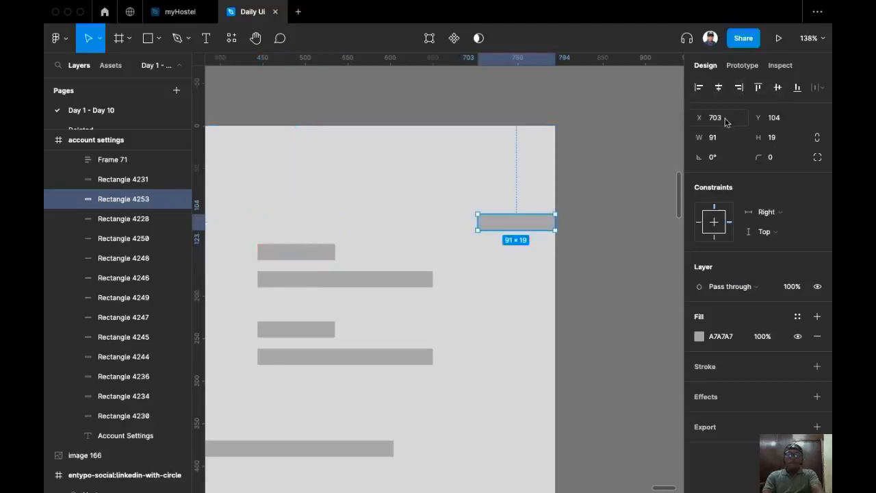
{"action": "left_click", "coordinate": [734, 118]}
{"action": "type", "text": "-"}
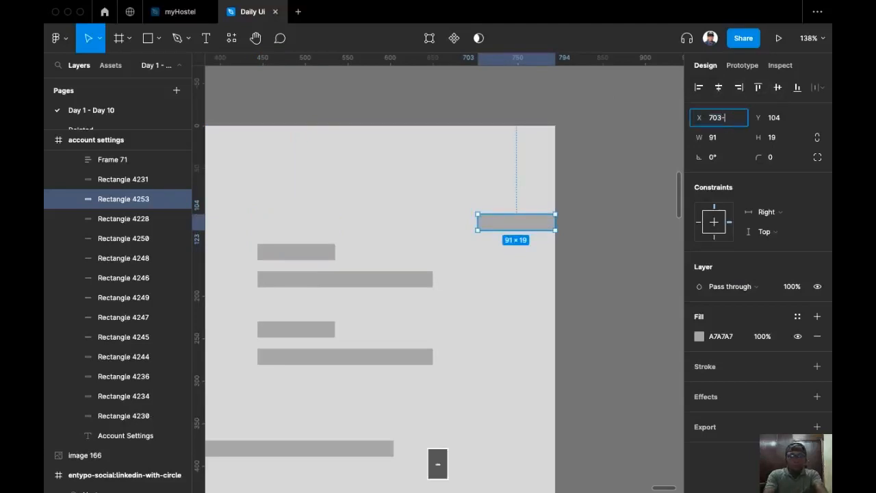
{"action": "type", "text": "40"}
{"action": "key", "text": "Return"}
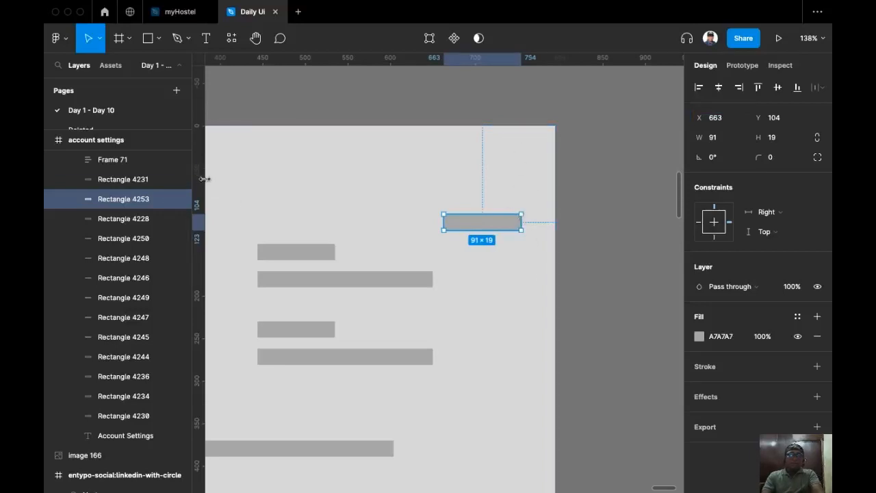
{"action": "left_click_drag", "start_coordinate": [204, 179], "coordinate": [522, 243]}
{"action": "scroll", "coordinate": [382, 249], "scroll_direction": "left", "scroll_amount": 5}
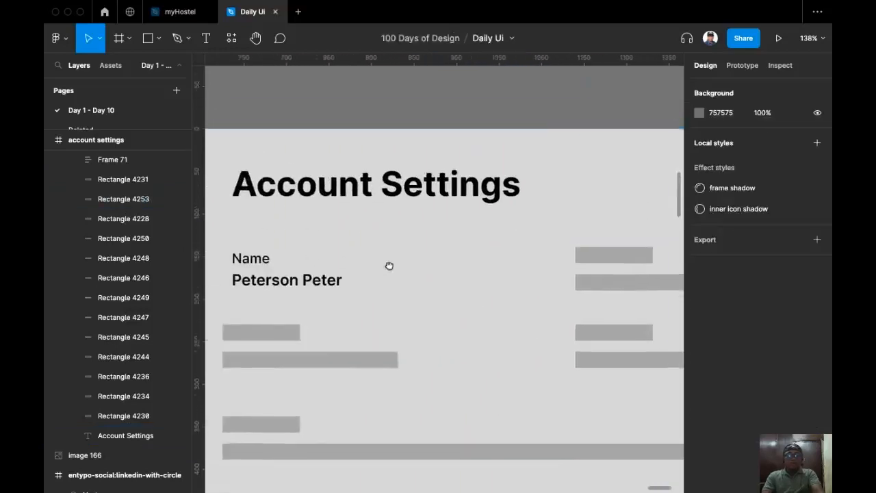
Add a vertical guide at the Name text's left edge.
{"action": "left_click_drag", "start_coordinate": [202, 266], "coordinate": [267, 259]}
{"action": "scroll", "coordinate": [333, 289], "scroll_direction": "down", "scroll_amount": 5}
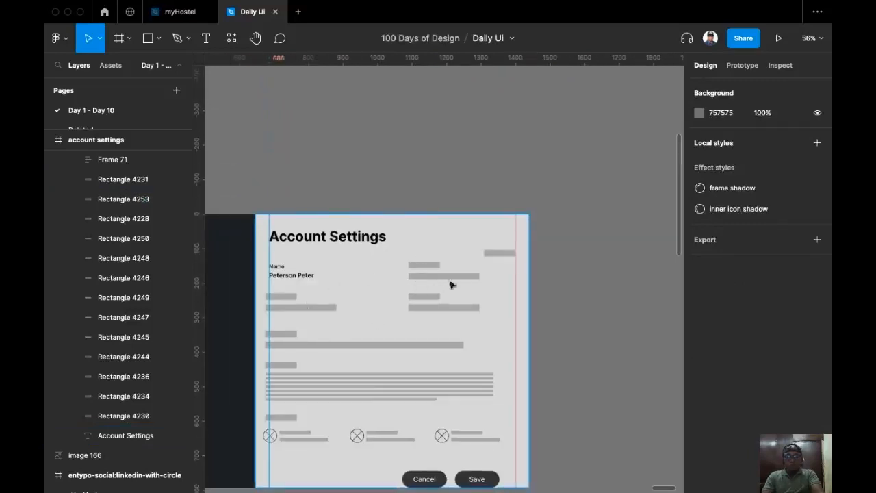
{"action": "left_click", "coordinate": [362, 329]}
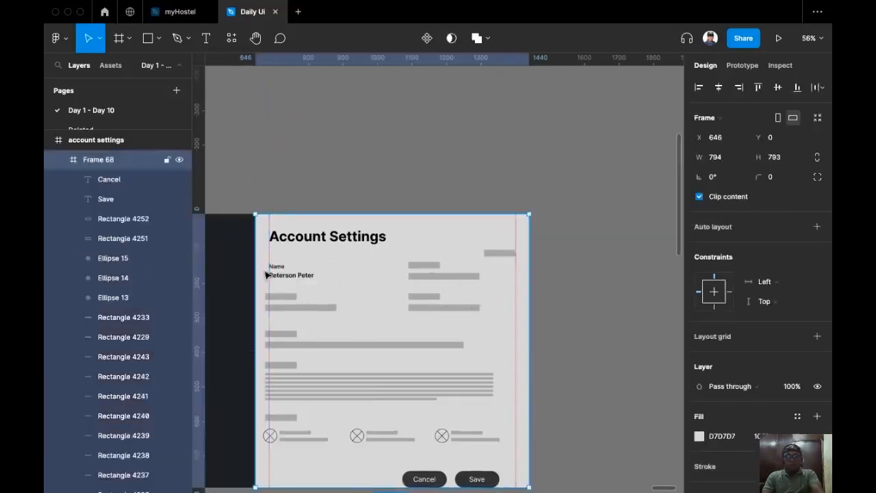
{"action": "scroll", "coordinate": [266, 274], "scroll_direction": "up", "scroll_amount": 10}
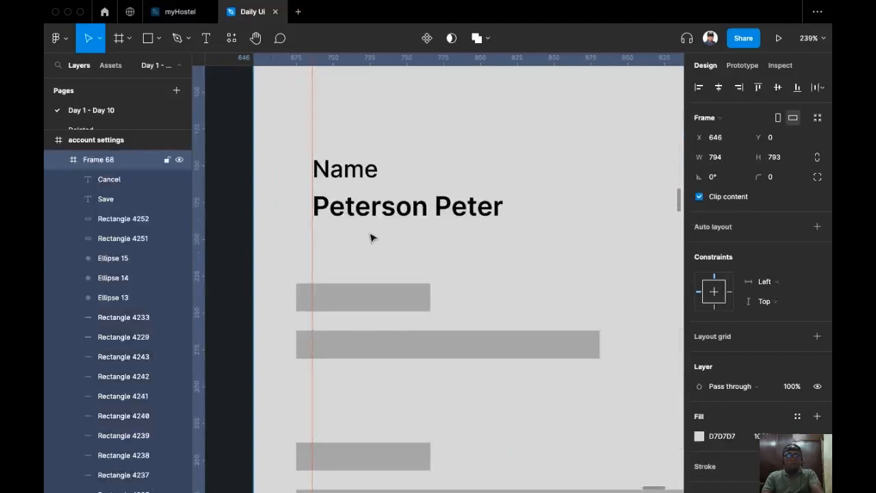
{"action": "scroll", "coordinate": [351, 245], "scroll_direction": "down", "scroll_amount": 1}
{"action": "left_click_drag", "start_coordinate": [369, 274], "coordinate": [292, 278]}
{"action": "scroll", "coordinate": [292, 279], "scroll_direction": "down", "scroll_amount": 3}
{"action": "left_click_drag", "start_coordinate": [406, 237], "coordinate": [387, 232]}
Delete the five gray placeholder bars around the Name text and select the Name field frame.
{"action": "left_click", "coordinate": [290, 283]}
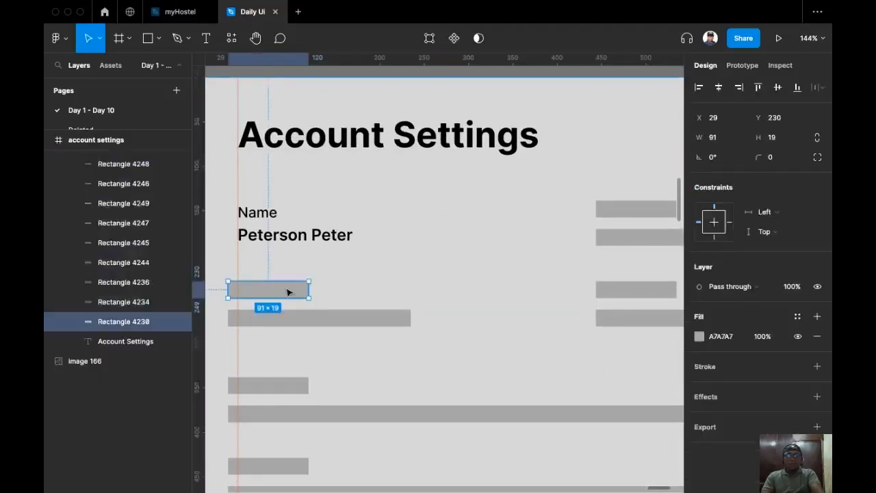
{"action": "left_click", "coordinate": [321, 324], "text": "shift"}
{"action": "scroll", "coordinate": [534, 246], "scroll_direction": "right", "scroll_amount": 2}
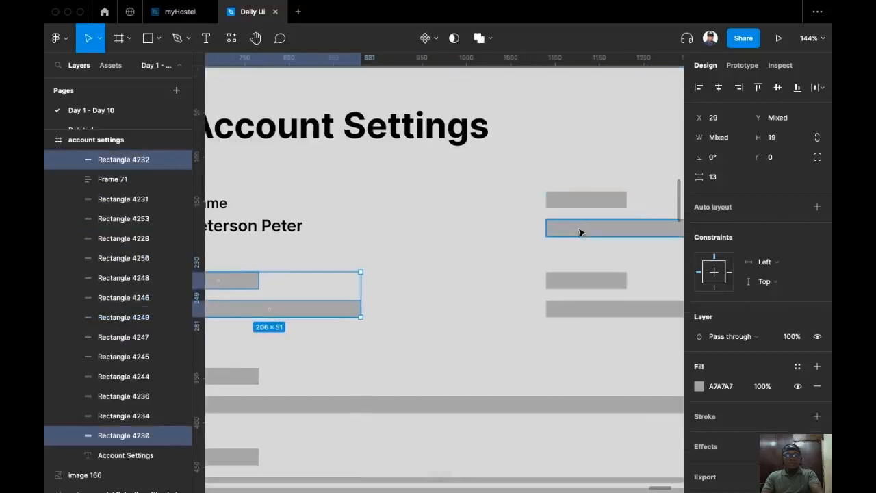
{"action": "left_click", "coordinate": [584, 199], "text": "shift"}
{"action": "left_click", "coordinate": [582, 282], "text": "shift"}
{"action": "left_click", "coordinate": [575, 308], "text": "shift"}
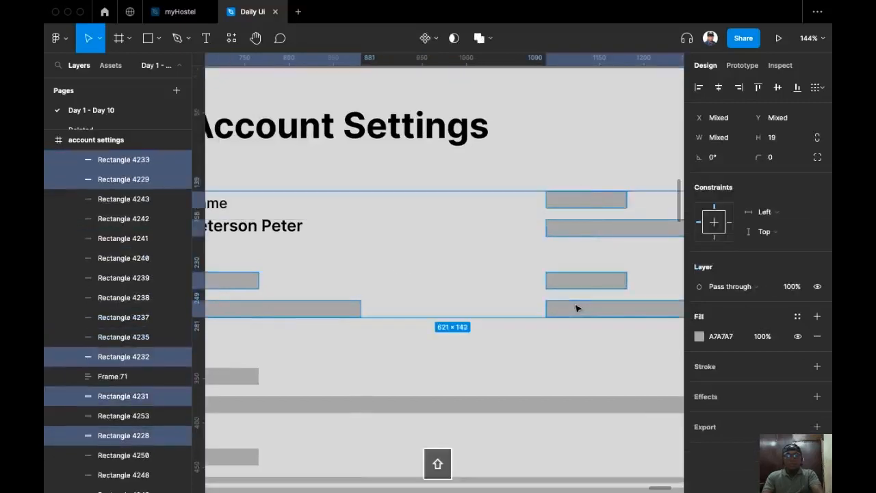
{"action": "key", "text": "BackSpace"}
{"action": "mouse_move", "coordinate": [304, 225]}
{"action": "left_mouse_down"}
{"action": "mouse_move", "coordinate": [636, 211]}
{"action": "mouse_move", "coordinate": [392, 211]}
{"action": "mouse_move", "coordinate": [308, 233]}
{"action": "left_mouse_up"}
{"action": "scroll", "coordinate": [559, 176], "scroll_direction": "down", "scroll_amount": 3}
{"action": "left_click", "coordinate": [281, 236]}
{"action": "scroll", "coordinate": [294, 236], "scroll_direction": "up", "scroll_amount": 5}
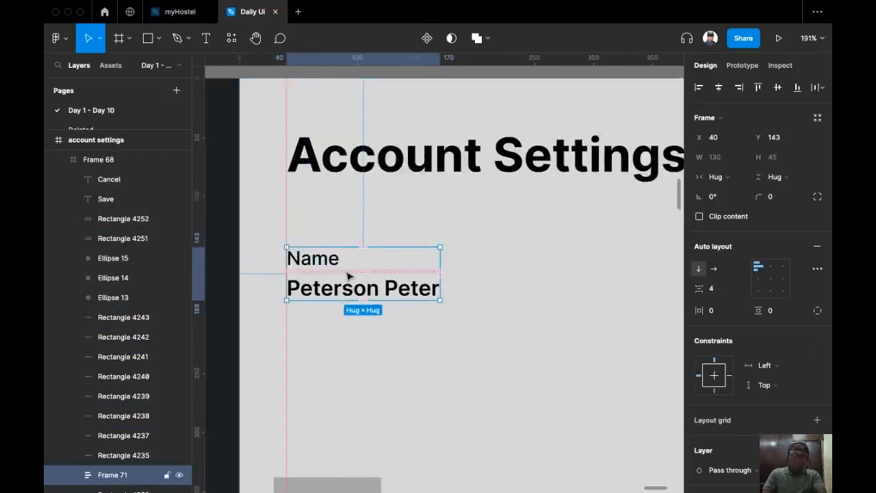
Widen Frame 71 to a fixed 277 px and give it 4 px bottom and left padding.
{"action": "left_click_drag", "start_coordinate": [443, 266], "coordinate": [612, 265]}
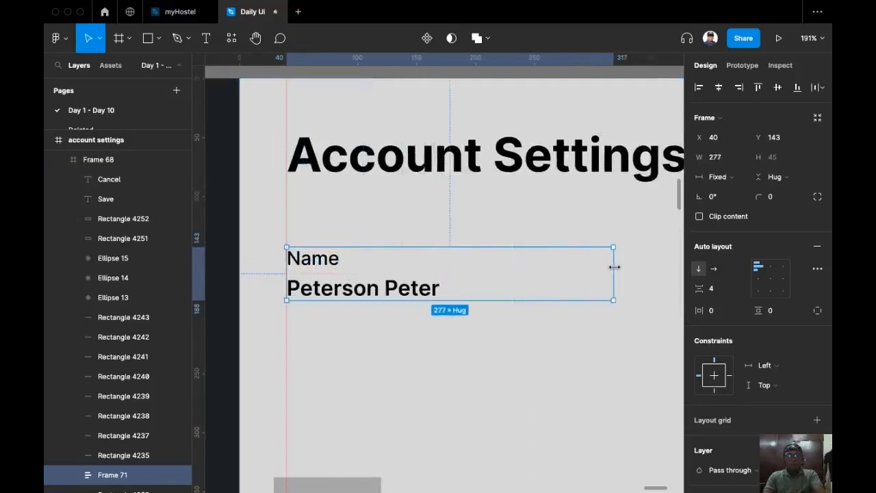
{"action": "left_click", "coordinate": [814, 311]}
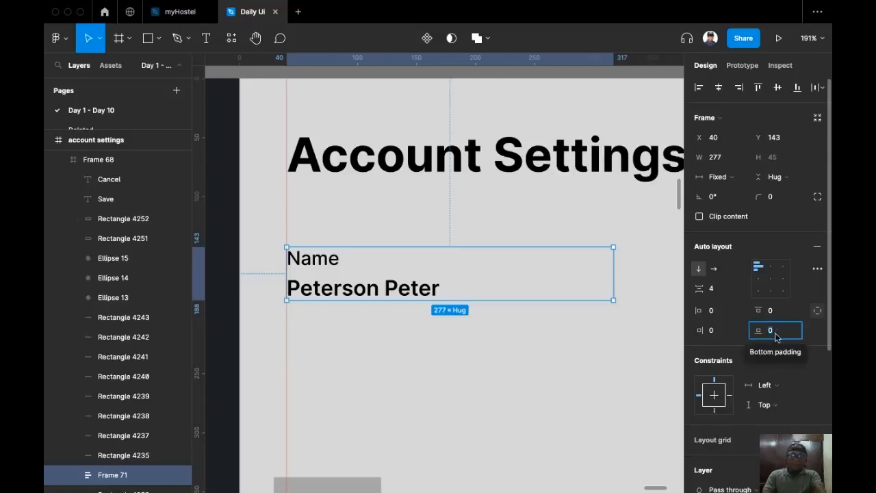
{"action": "type", "text": "4"}
{"action": "key", "text": "Return"}
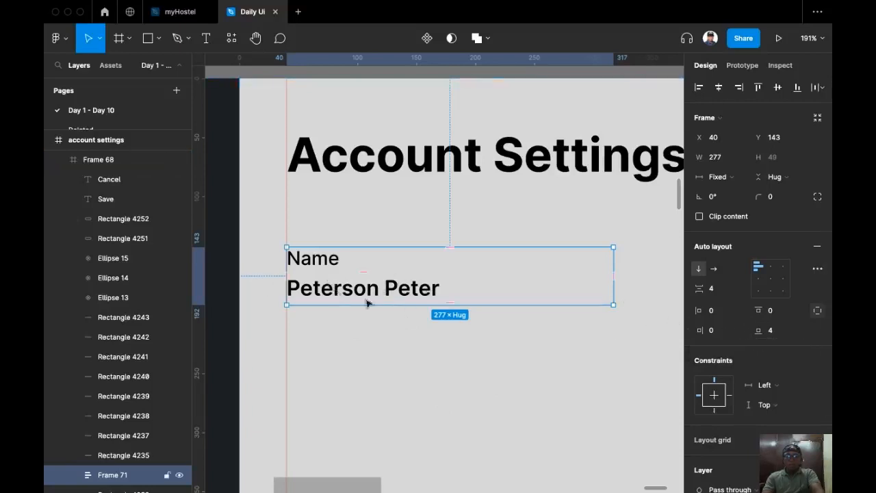
{"action": "left_click", "coordinate": [712, 311]}
{"action": "type", "text": "4"}
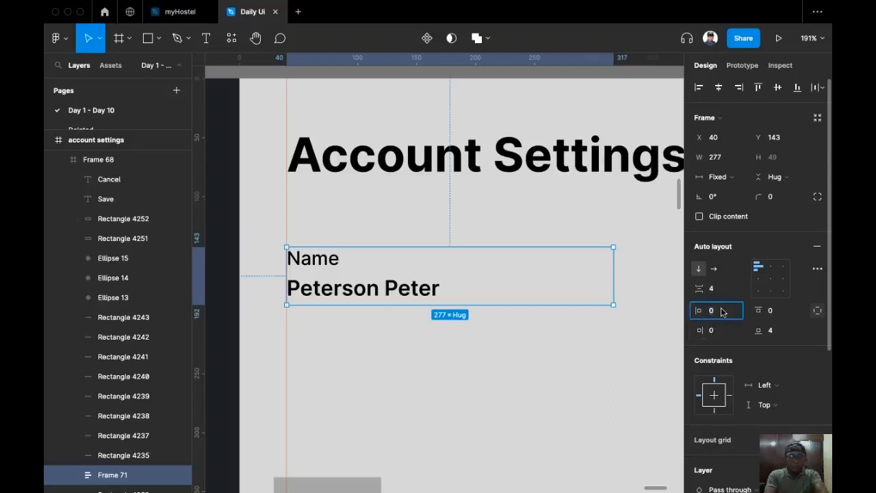
{"action": "key", "text": "Return"}
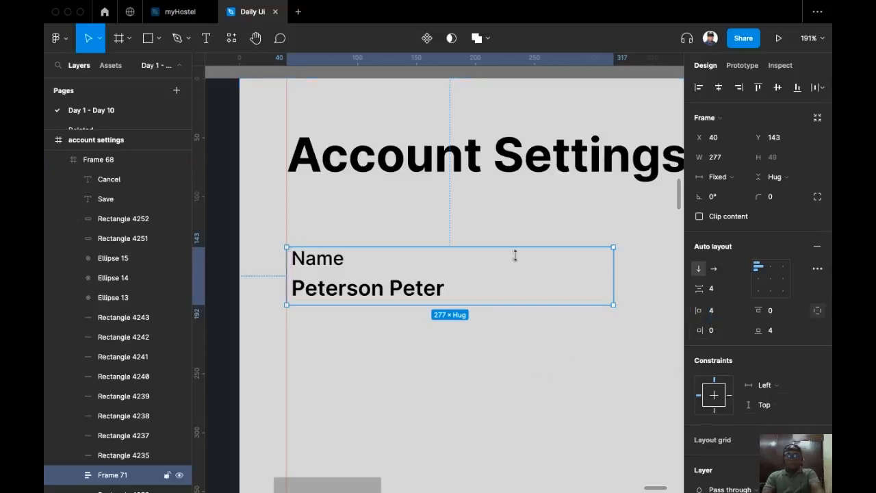
Give Frame 71 a black 1 px bottom-only stroke and no fill.
{"action": "scroll", "coordinate": [720, 327], "scroll_direction": "down", "scroll_amount": 5}
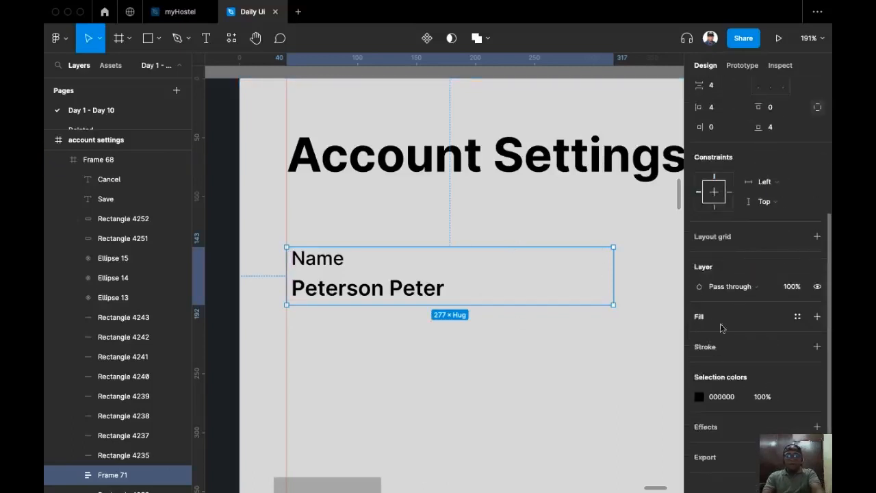
{"action": "left_click", "coordinate": [818, 317]}
{"action": "key", "text": "super+z"}
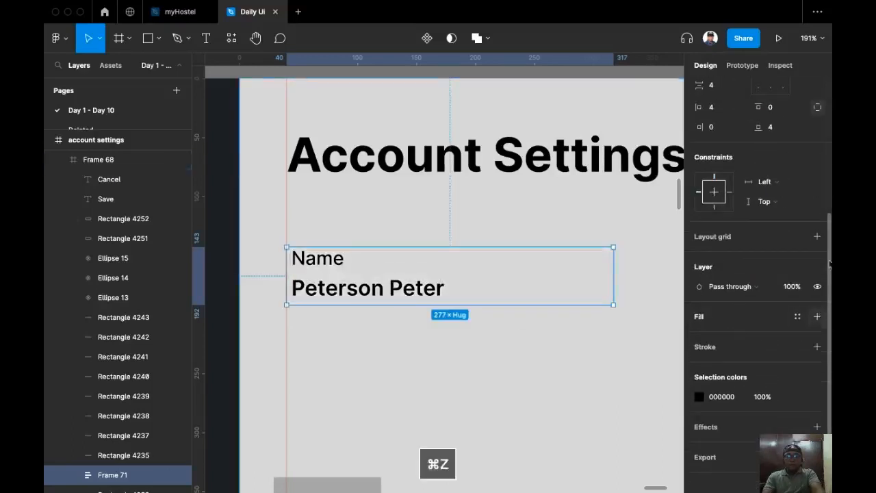
{"action": "left_click", "coordinate": [818, 347]}
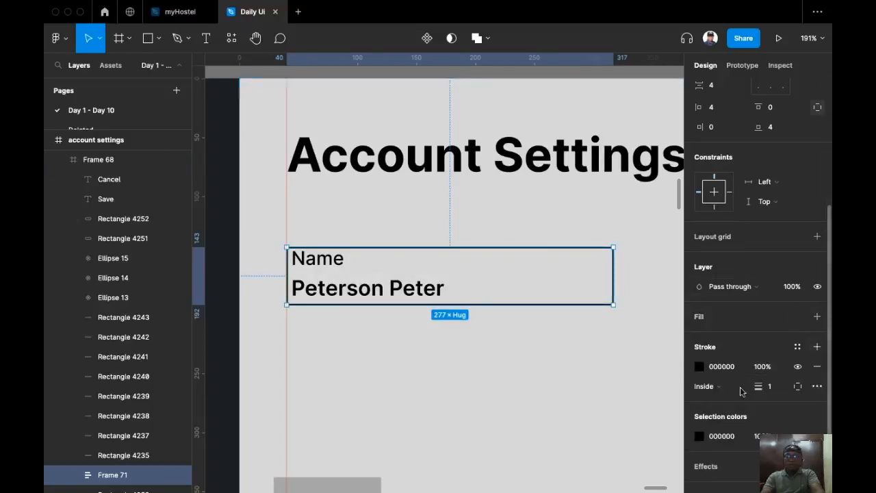
{"action": "left_click", "coordinate": [798, 388]}
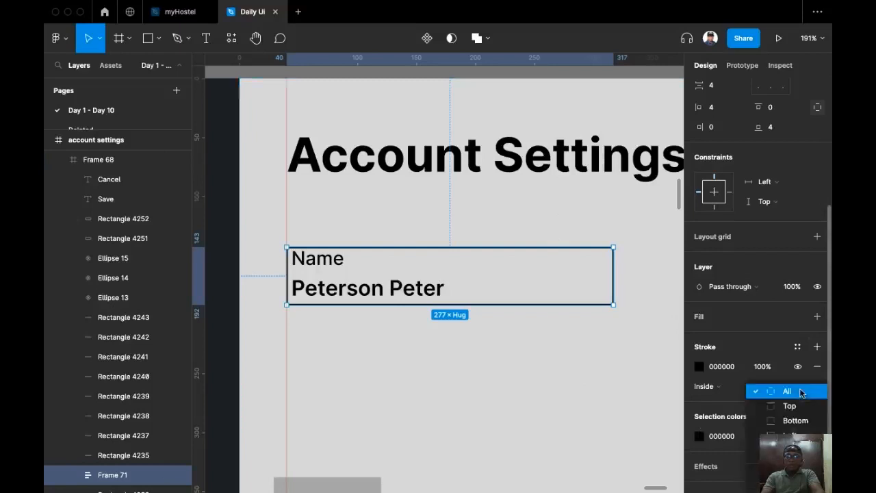
{"action": "left_click", "coordinate": [803, 419]}
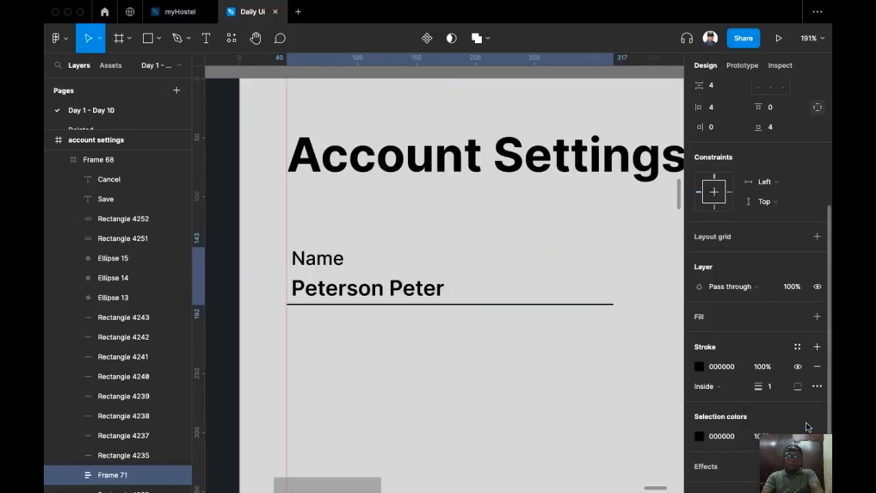
{"action": "scroll", "coordinate": [591, 408], "scroll_direction": "down", "scroll_amount": 3}
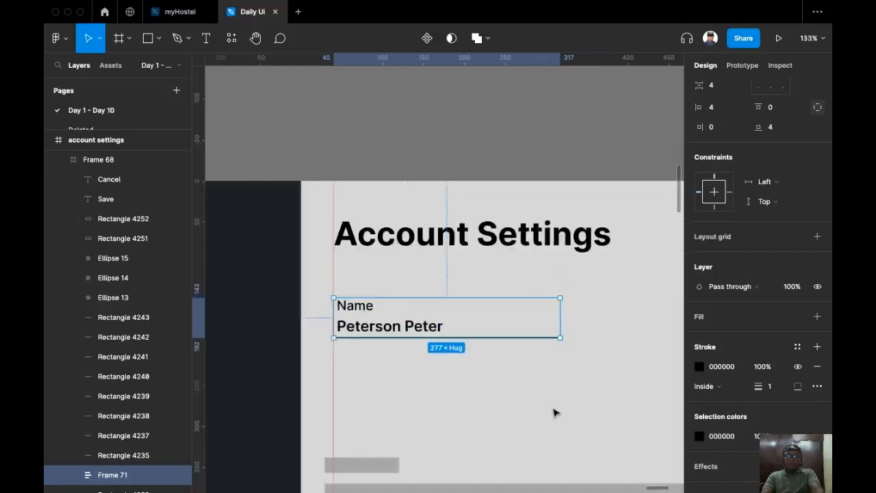
{"action": "left_click", "coordinate": [478, 138]}
{"action": "scroll", "coordinate": [421, 152], "scroll_direction": "right", "scroll_amount": 2}
{"action": "scroll", "coordinate": [421, 152], "scroll_direction": "down", "scroll_amount": 3}
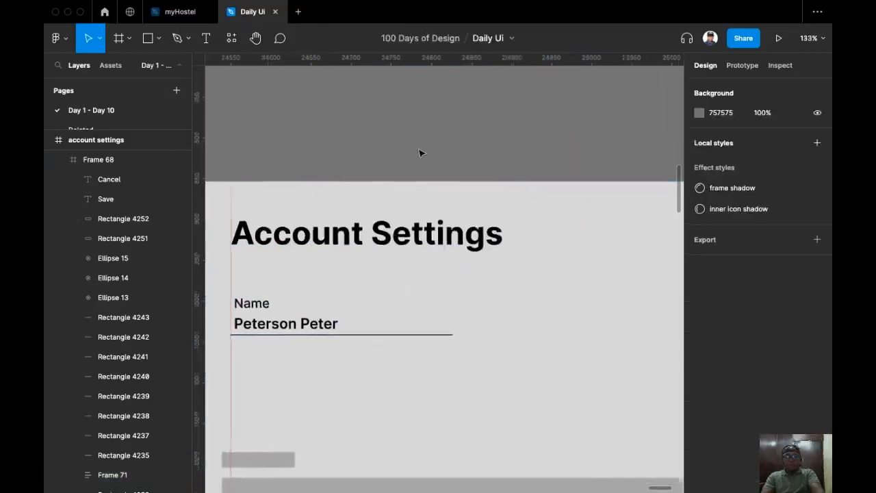
Duplicate the Name field below itself and relabel the copy 'Phone Number'.
{"action": "left_click", "coordinate": [327, 265]}
{"action": "left_click_drag", "start_coordinate": [339, 262], "coordinate": [324, 307]}
{"action": "scroll", "coordinate": [293, 264], "scroll_direction": "up", "scroll_amount": 3}
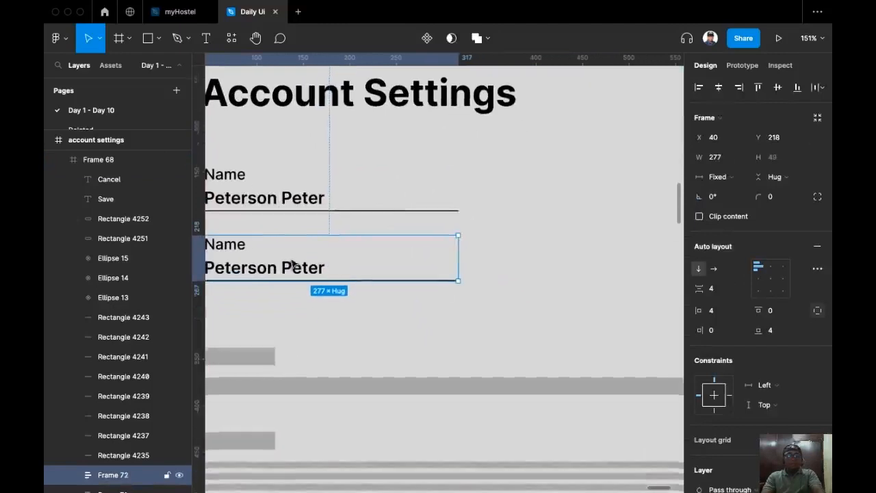
{"action": "double_click", "coordinate": [236, 247]}
{"action": "scroll", "coordinate": [237, 243], "scroll_direction": "left", "scroll_amount": 3}
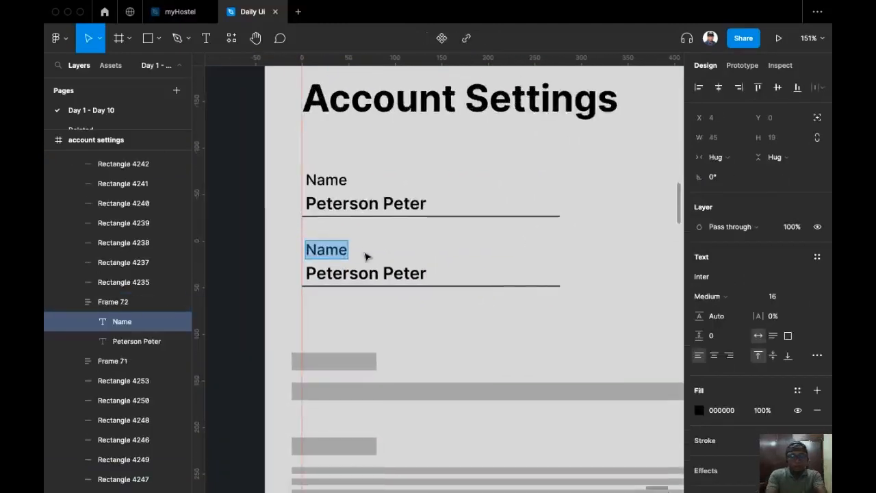
{"action": "type", "text": "Phnr"}
{"action": "key", "text": "BackSpace"}
{"action": "key", "text": "BackSpace"}
{"action": "key", "text": "BackSpace"}
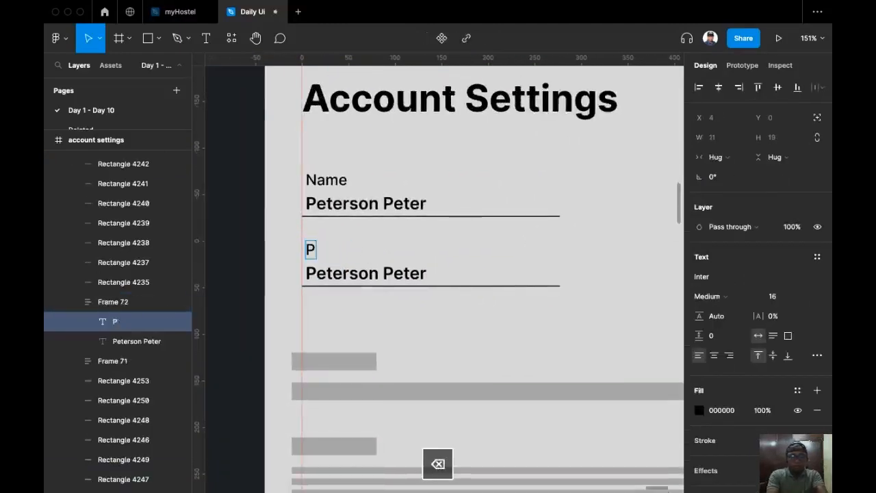
{"action": "type", "text": "hone "}
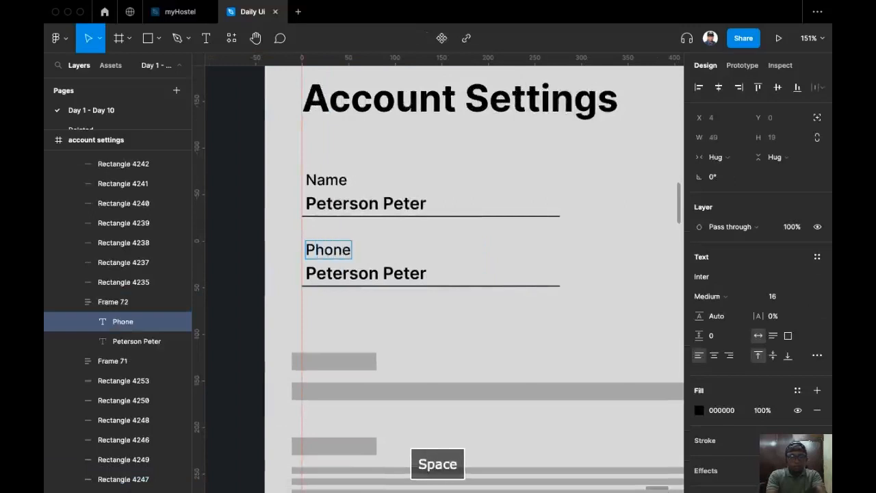
{"action": "type", "text": "Number"}
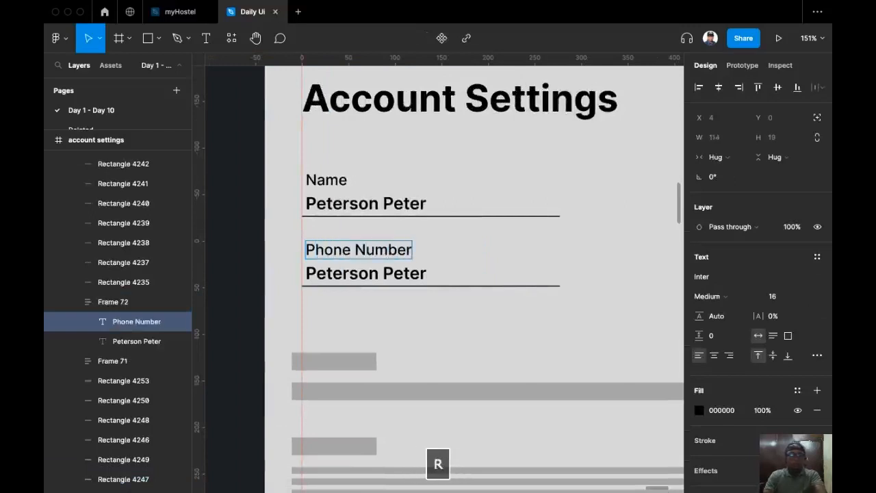
Replace the copied field's value with a sample phone number.
{"action": "double_click", "coordinate": [393, 274]}
{"action": "key", "text": "super+a"}
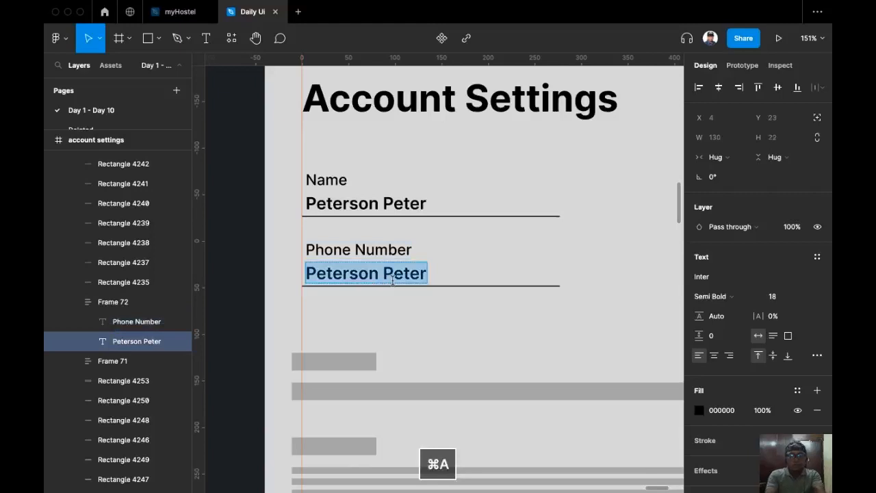
{"action": "key", "text": "BackSpace"}
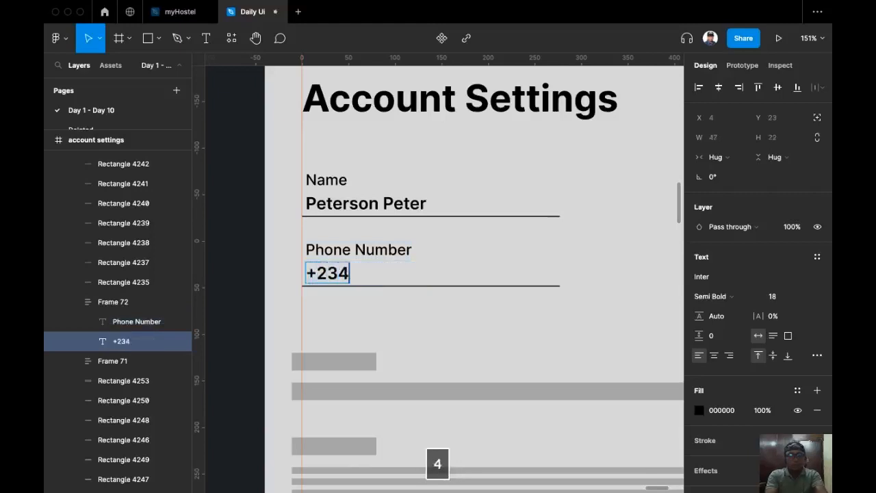
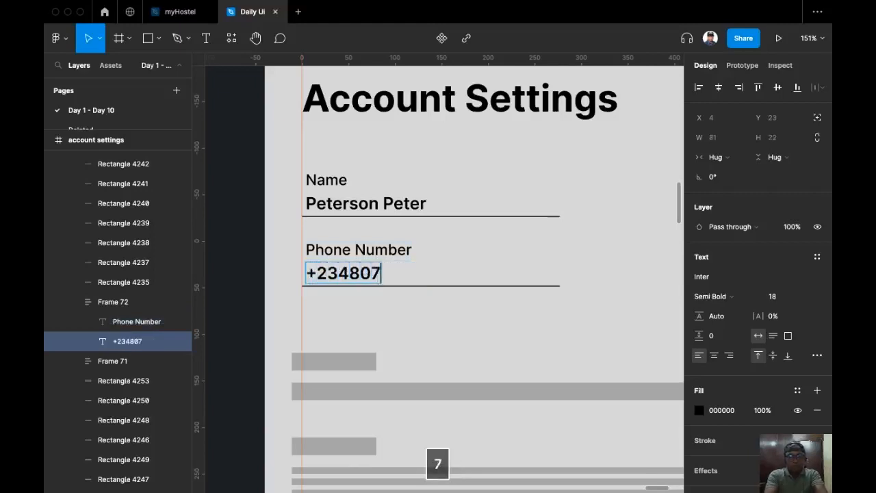
{"action": "left_click", "coordinate": [391, 310]}
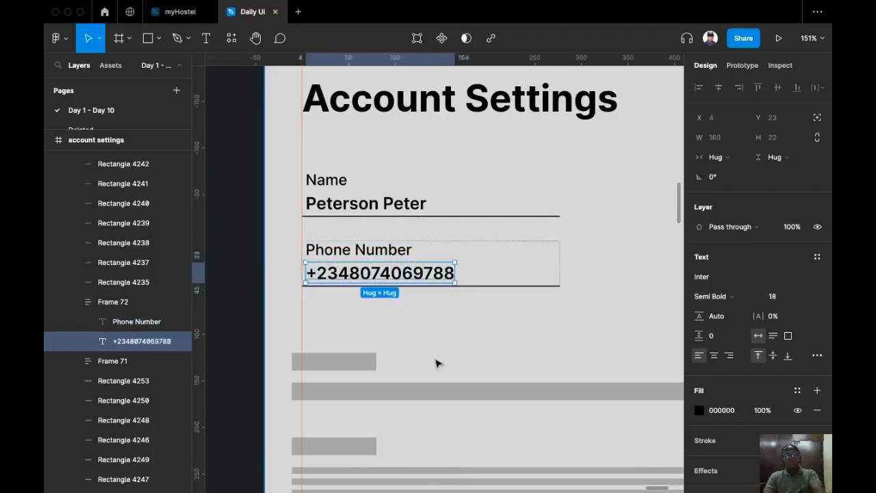
{"action": "left_click", "coordinate": [437, 364]}
{"action": "scroll", "coordinate": [403, 268], "scroll_direction": "down", "scroll_amount": 1}
{"action": "scroll", "coordinate": [403, 268], "scroll_direction": "right", "scroll_amount": 1}
{"action": "scroll", "coordinate": [404, 268], "scroll_direction": "down", "scroll_amount": 3}
{"action": "scroll", "coordinate": [403, 267], "scroll_direction": "up", "scroll_amount": 1}
{"action": "scroll", "coordinate": [383, 247], "scroll_direction": "right", "scroll_amount": 1}
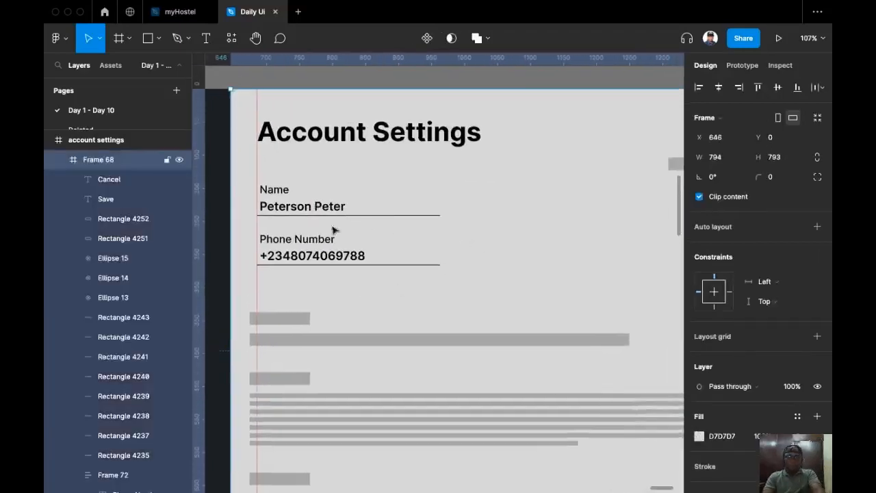
Duplicate the Name and Phone Number fields into a right-hand column.
{"action": "left_click", "coordinate": [303, 217]}
{"action": "left_click", "coordinate": [315, 256], "text": "shift"}
{"action": "left_click_drag", "start_coordinate": [294, 255], "coordinate": [532, 251]}
{"action": "left_click_drag", "start_coordinate": [552, 265], "coordinate": [467, 278]}
{"action": "left_click_drag", "start_coordinate": [475, 219], "coordinate": [490, 220]}
Relabel the copied Name field 'Username'.
{"action": "left_click", "coordinate": [485, 172]}
{"action": "double_click", "coordinate": [471, 231], "text": "super"}
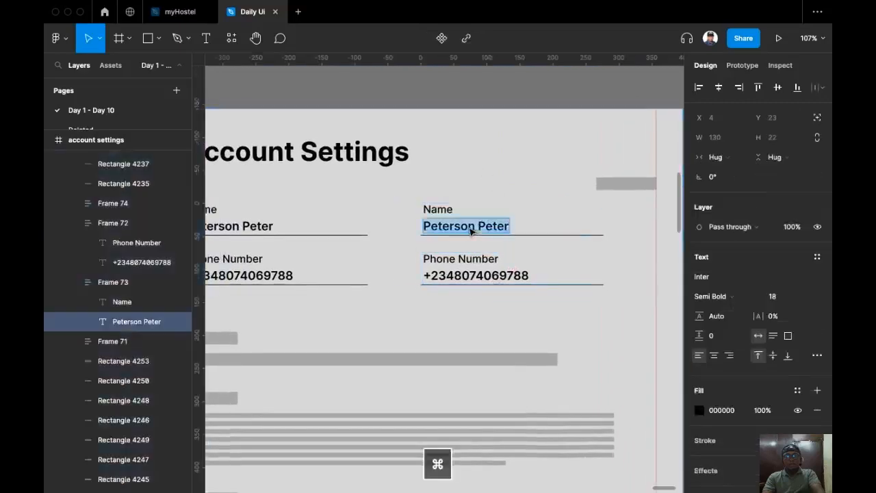
{"action": "double_click", "coordinate": [432, 213]}
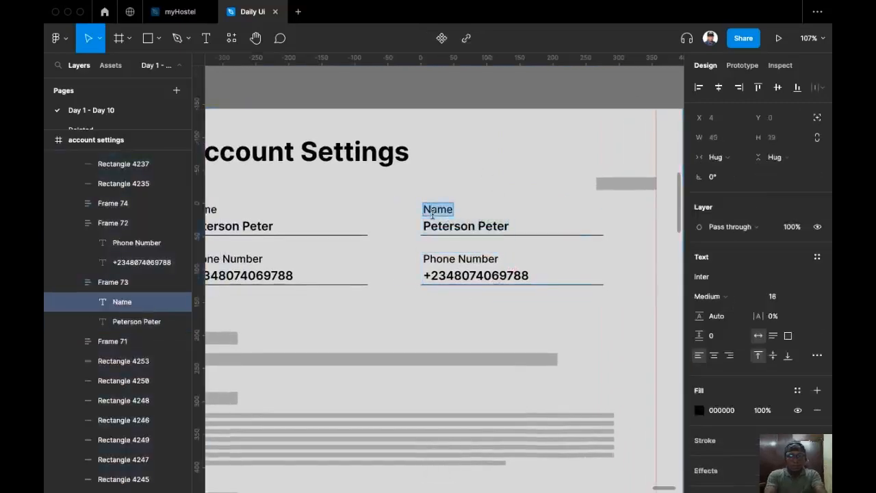
{"action": "type", "text": "Usernamw"}
{"action": "key", "text": "BackSpace"}
{"action": "type", "text": "me"}
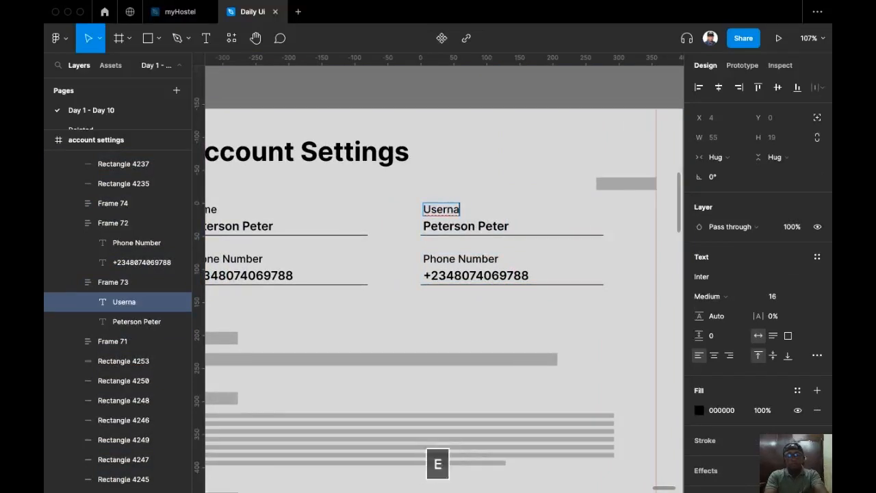
{"action": "key", "text": "BackSpace"}
{"action": "type", "text": "mw"}
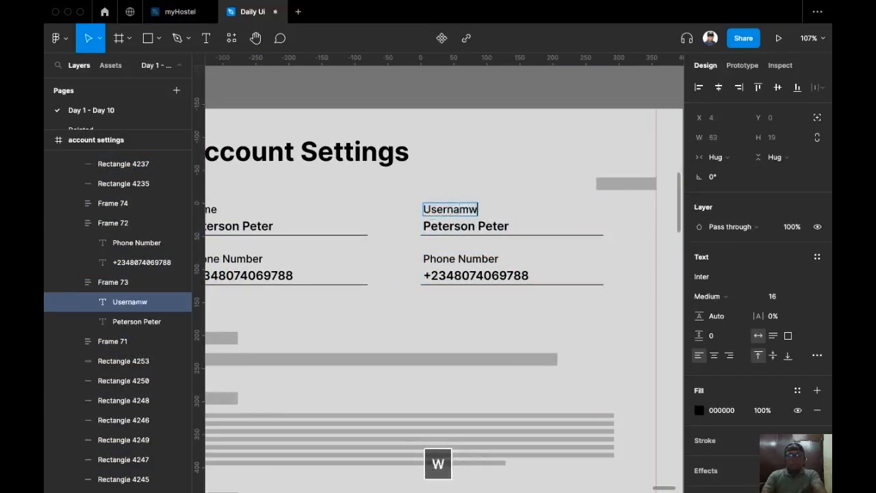
{"action": "key", "text": "BackSpace"}
{"action": "type", "text": "e"}
{"action": "left_click", "coordinate": [460, 226]}
Change its value to a lowercase, space-free username ending in 123.
{"action": "double_click", "coordinate": [468, 227]}
{"action": "left_click", "coordinate": [432, 226]}
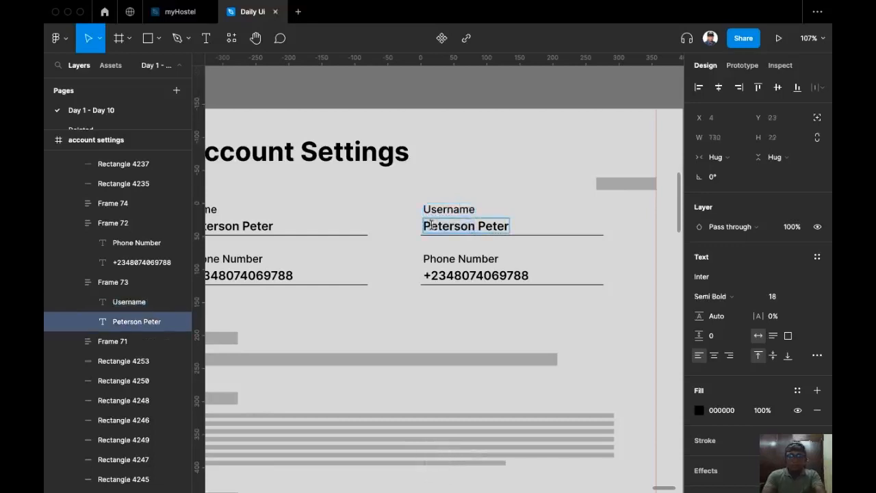
{"action": "key", "text": "BackSpace"}
{"action": "type", "text": "p"}
{"action": "left_click_drag", "start_coordinate": [478, 226], "coordinate": [544, 225]}
{"action": "type", "text": "123"}
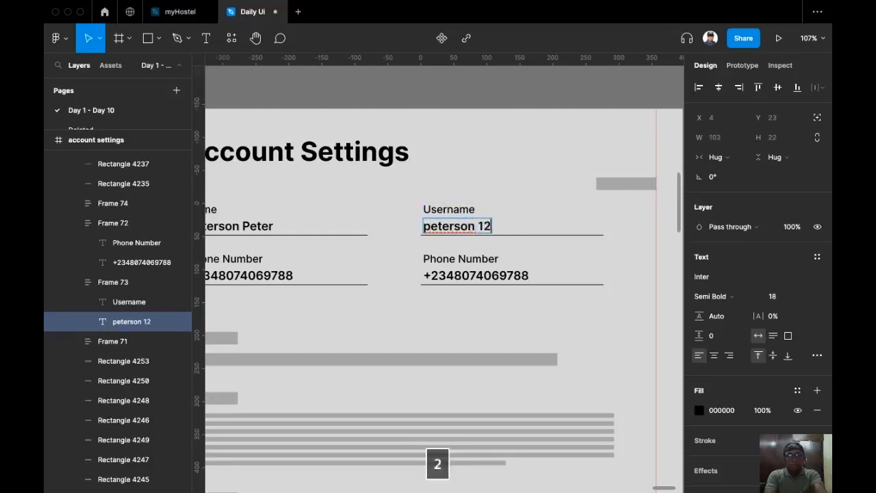
{"action": "key", "text": "Left"}
{"action": "key", "text": "Left"}
{"action": "key", "text": "Left"}
{"action": "key", "text": "BackSpace"}
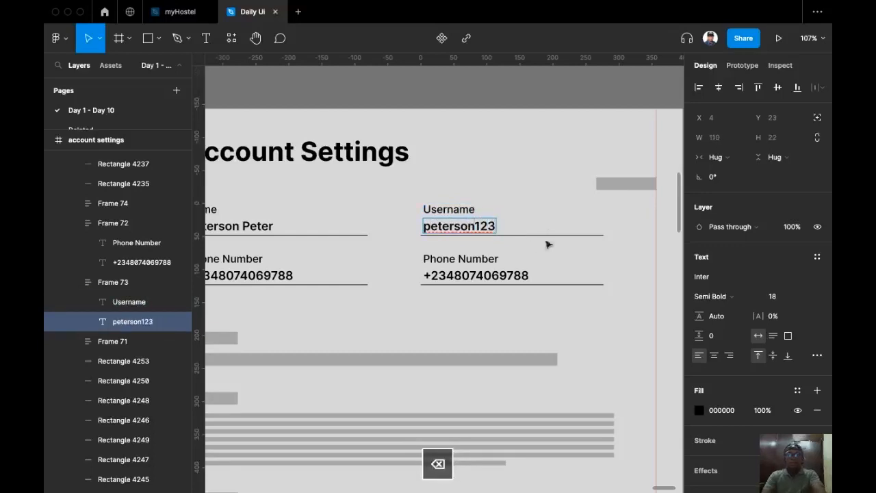
{"action": "scroll", "coordinate": [536, 252], "scroll_direction": "down", "scroll_amount": 2}
{"action": "scroll", "coordinate": [536, 252], "scroll_direction": "left", "scroll_amount": 2}
{"action": "left_click", "coordinate": [365, 255]}
{"action": "scroll", "coordinate": [365, 255], "scroll_direction": "left", "scroll_amount": 1}
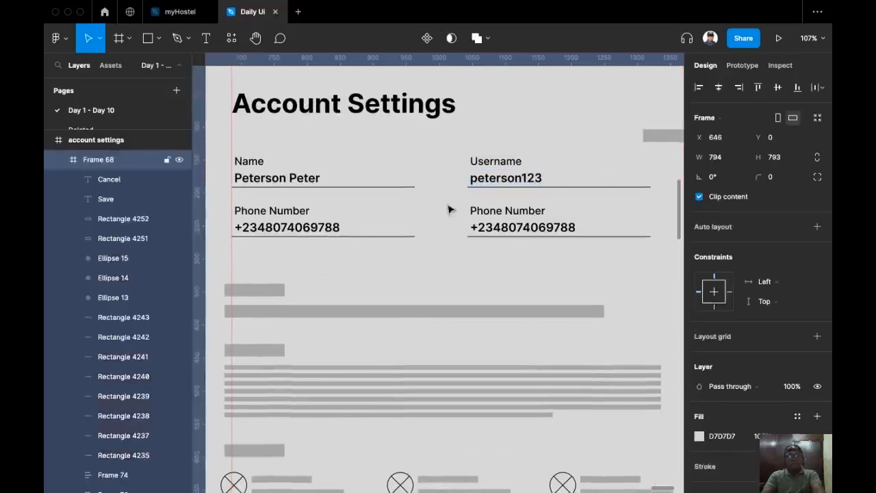
Relabel the right-hand Phone Number field 'Email'.
{"action": "left_click_drag", "start_coordinate": [497, 229], "coordinate": [438, 231]}
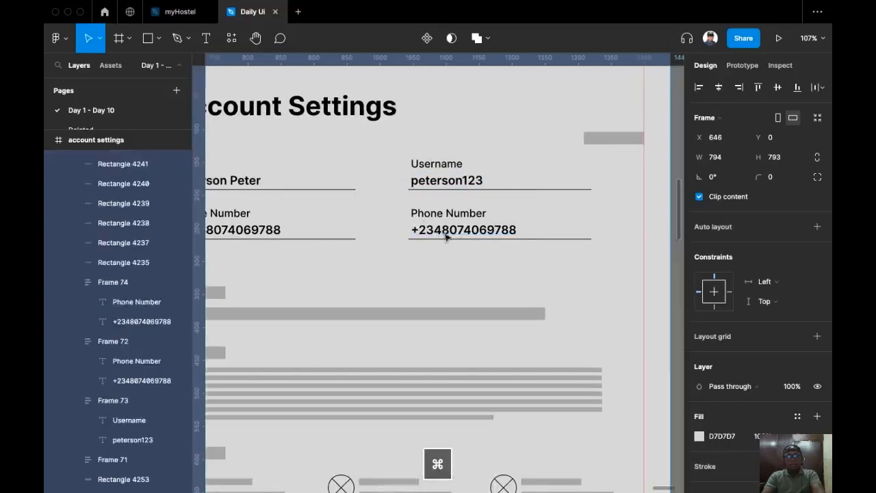
{"action": "double_click", "coordinate": [452, 214]}
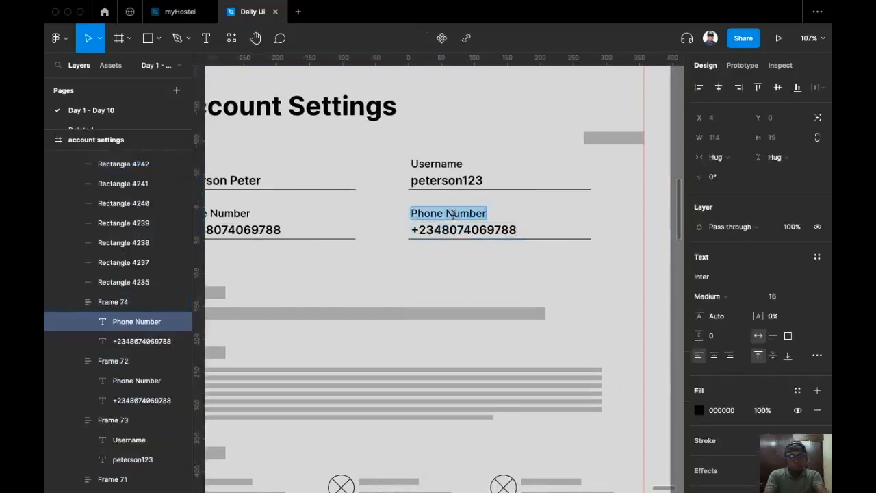
{"action": "type", "text": "Emaild"}
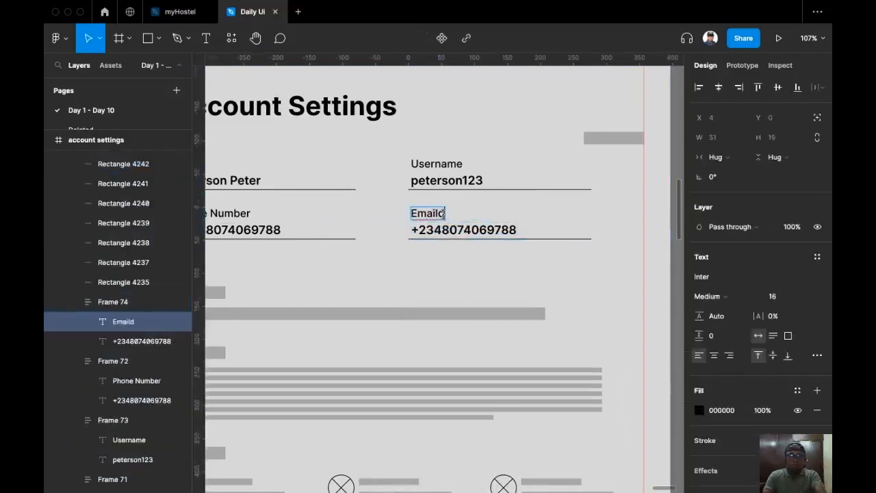
{"action": "key", "text": "BackSpace"}
{"action": "scroll", "coordinate": [384, 206], "scroll_direction": "left", "scroll_amount": 4}
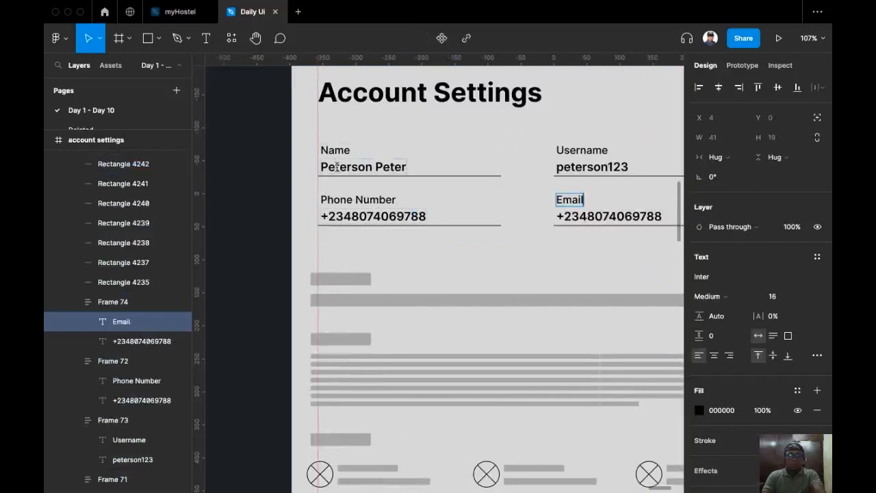
Copy the sample name into the Email field's value, replacing the phone number.
{"action": "double_click", "coordinate": [360, 166]}
{"action": "key", "text": "super+a"}
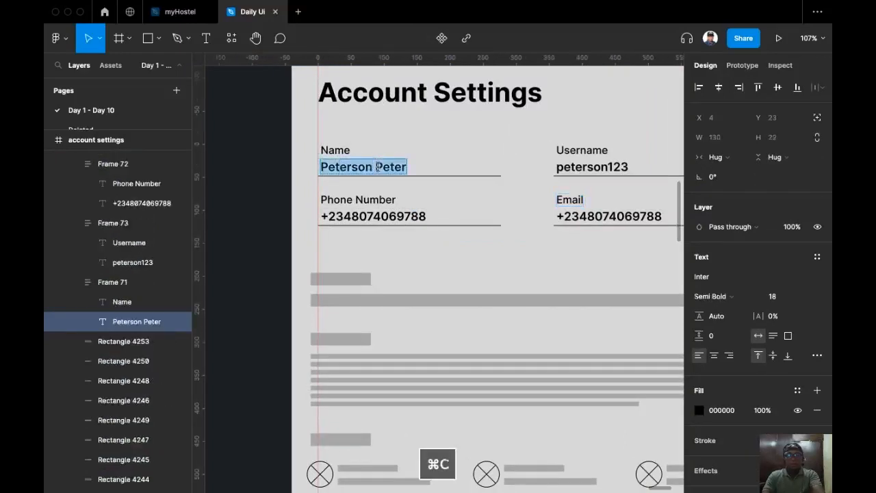
{"action": "key", "text": "super+c"}
{"action": "scroll", "coordinate": [378, 166], "scroll_direction": "right", "scroll_amount": 5}
{"action": "double_click", "coordinate": [442, 192]}
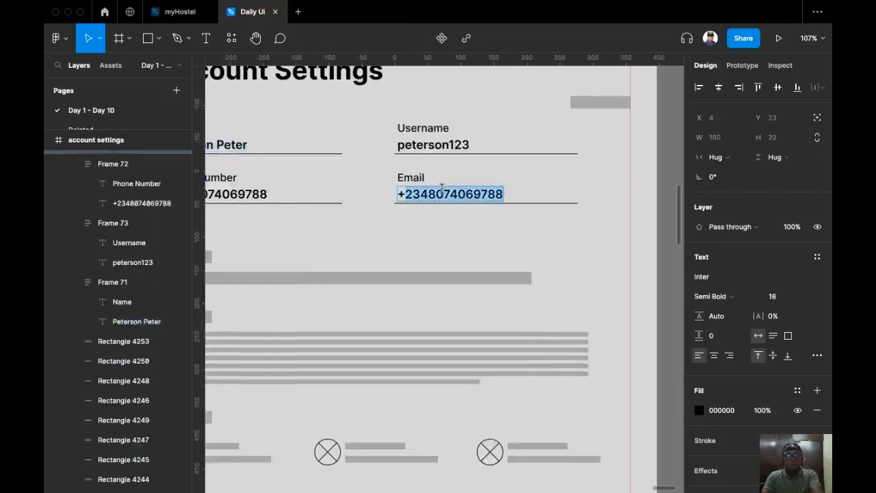
{"action": "key", "text": "super+a"}
{"action": "key", "text": "super+v"}
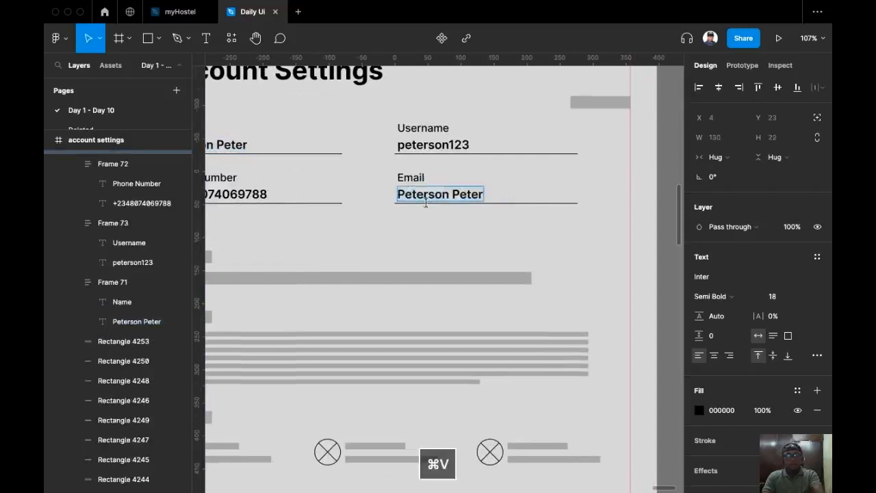
{"action": "type", "text": "p"}
{"action": "left_click", "coordinate": [461, 195]}
{"action": "key", "text": "BackSpace"}
{"action": "key", "text": "BackSpace"}
{"action": "type", "text": "p"}
{"action": "key", "text": "Right"}
{"action": "type", "text": "@gmail.com"}
{"action": "key", "text": "Escape"}
{"action": "left_click", "coordinate": [397, 234]}
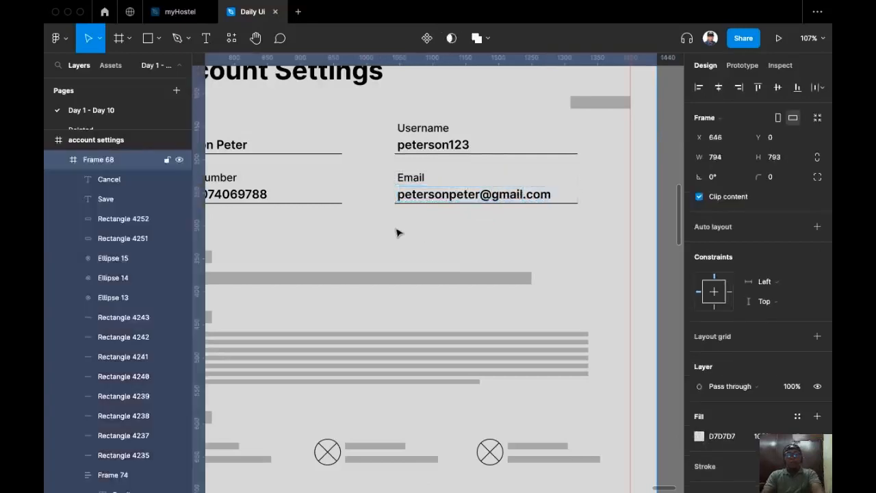
{"action": "left_click_drag", "start_coordinate": [397, 231], "coordinate": [457, 271]}
{"action": "left_click_drag", "start_coordinate": [388, 277], "coordinate": [382, 291]}
{"action": "scroll", "coordinate": [382, 284], "scroll_direction": "down", "scroll_amount": 1}
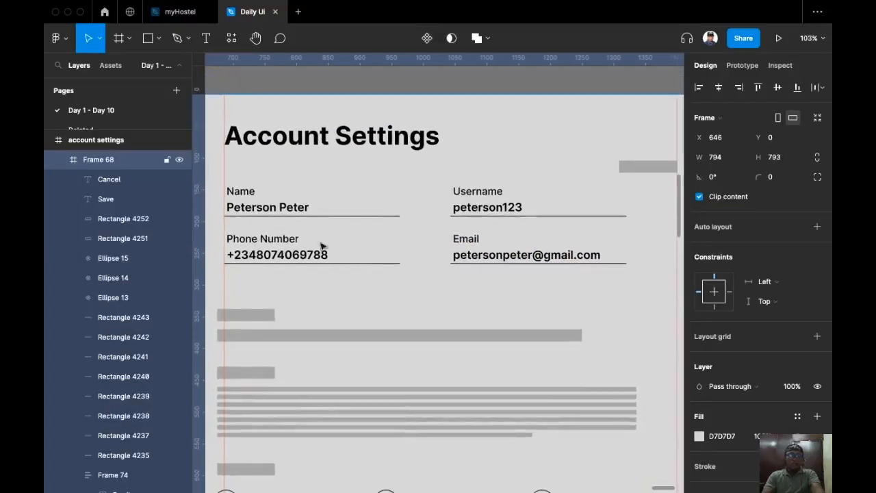
Set 8 spacing between label and value in all four field groups.
{"action": "left_click", "coordinate": [275, 250]}
{"action": "left_click", "coordinate": [288, 202], "text": "shift"}
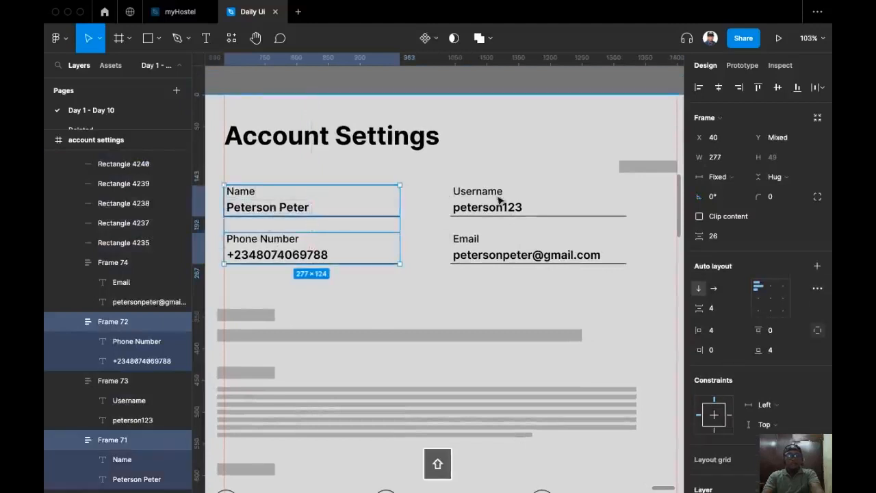
{"action": "left_click", "coordinate": [472, 197], "text": "shift"}
{"action": "left_click", "coordinate": [508, 254], "text": "shift"}
{"action": "left_click", "coordinate": [725, 310]}
{"action": "type", "text": "8"}
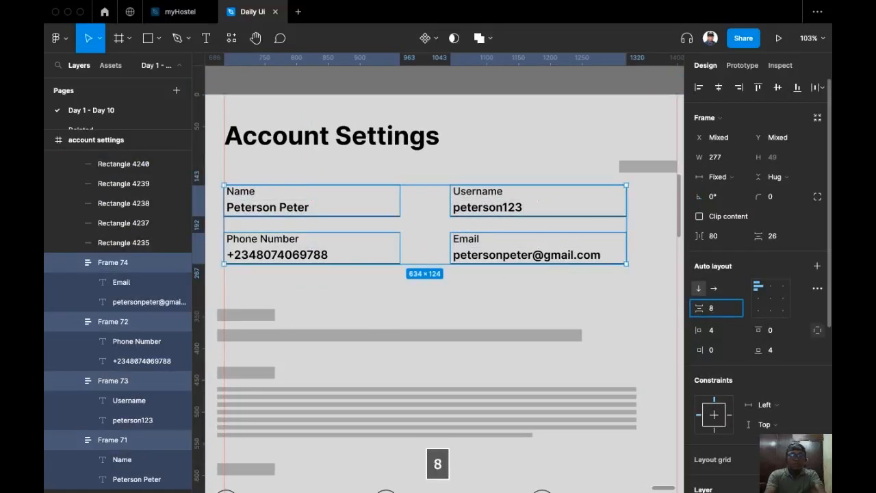
{"action": "key", "text": "Return"}
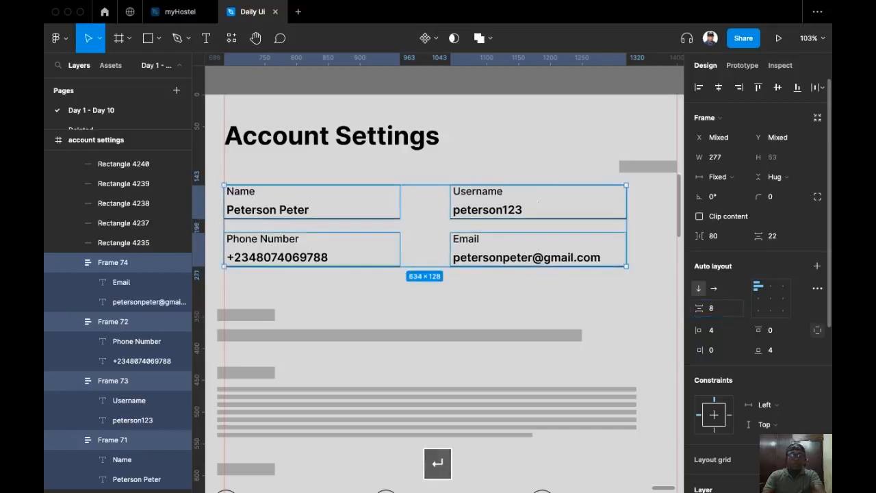
{"action": "left_click", "coordinate": [496, 311]}
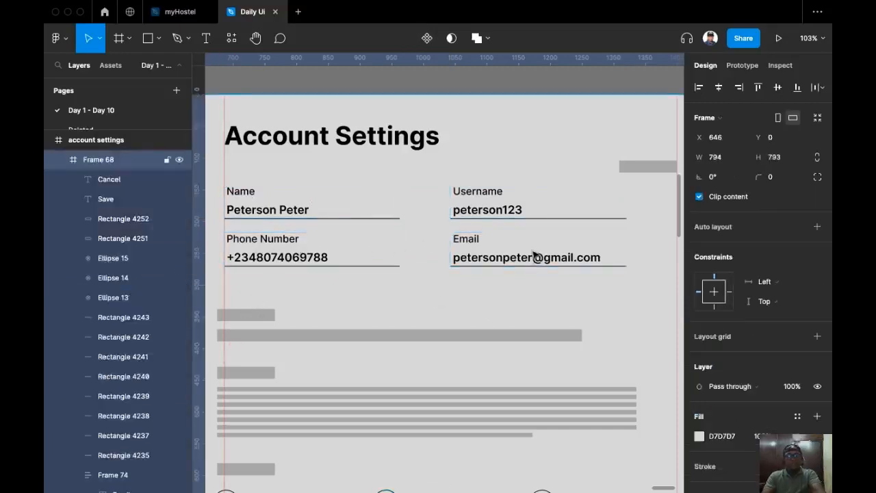
Space Name/Phone Number and Username/Email 32 apart in each column.
{"action": "left_click", "coordinate": [277, 247]}
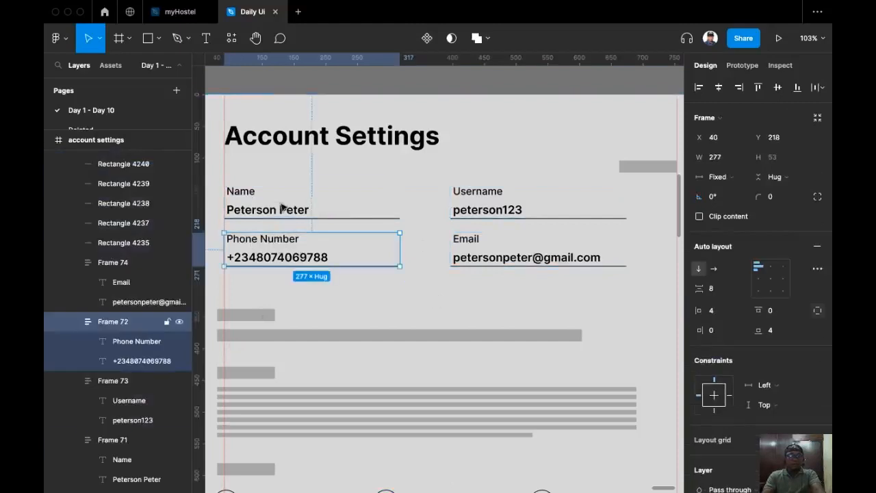
{"action": "left_click", "coordinate": [283, 207], "text": "shift"}
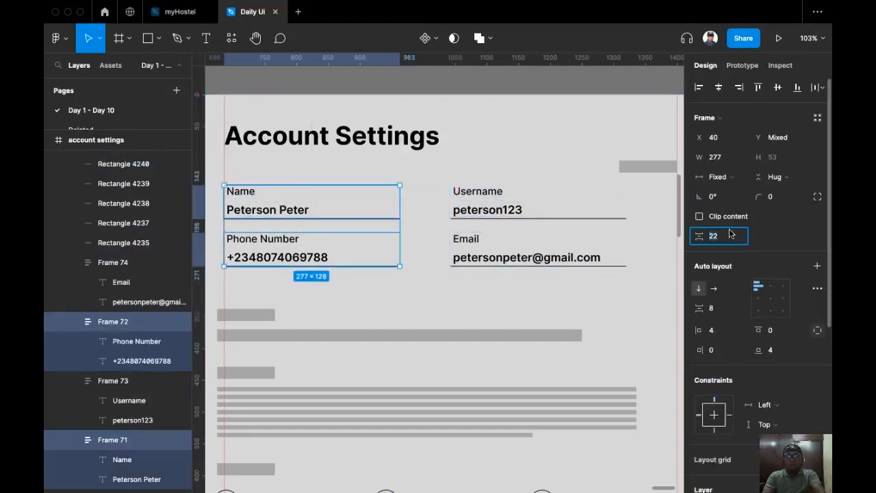
{"action": "key", "text": "Return"}
{"action": "left_click", "coordinate": [537, 248]}
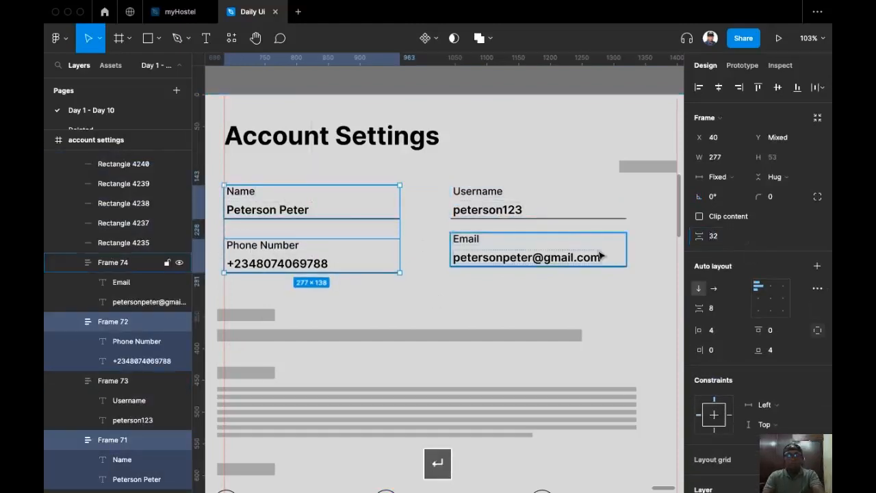
{"action": "left_click", "coordinate": [537, 218], "text": "shift"}
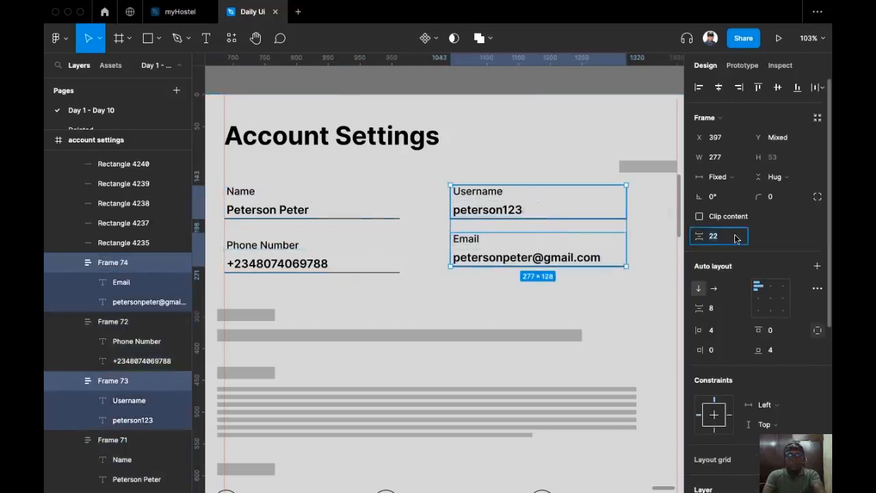
{"action": "type", "text": "32"}
{"action": "key", "text": "Return"}
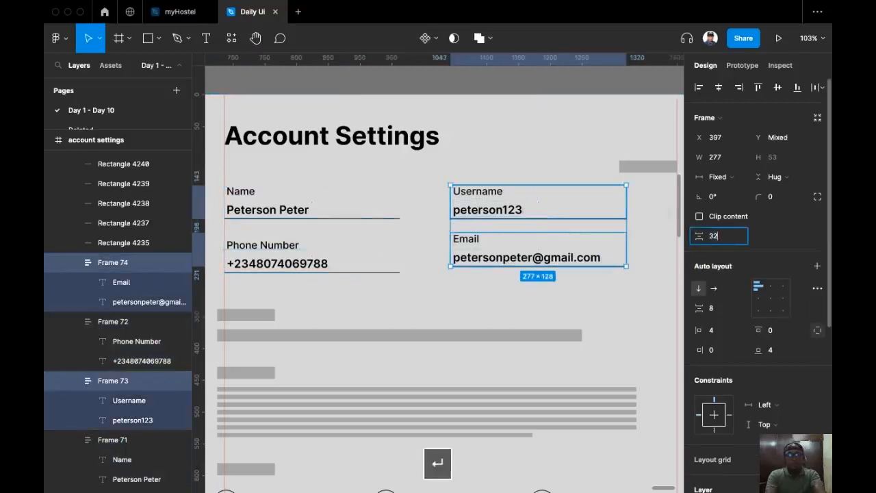
{"action": "left_click", "coordinate": [529, 309]}
Copy the Phone Number field group.
{"action": "scroll", "coordinate": [446, 264], "scroll_direction": "down", "scroll_amount": 1}
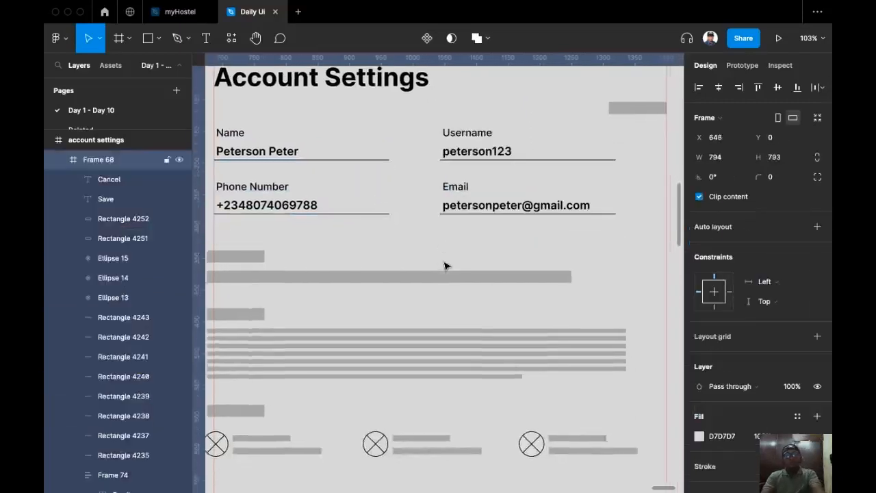
{"action": "scroll", "coordinate": [446, 267], "scroll_direction": "down", "scroll_amount": 3}
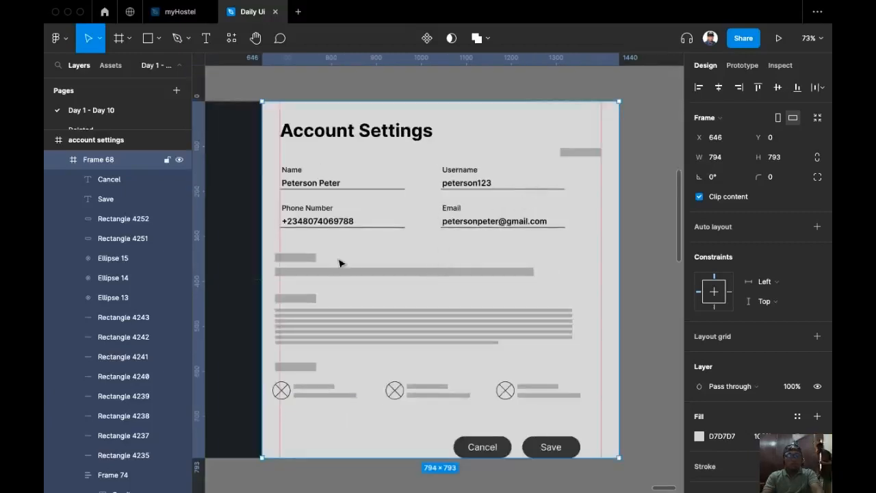
{"action": "scroll", "coordinate": [311, 274], "scroll_direction": "up", "scroll_amount": 2}
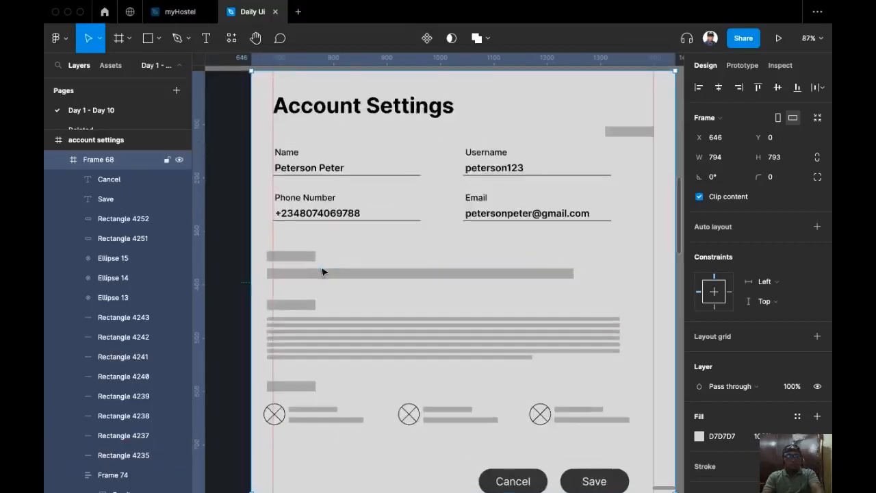
{"action": "left_click", "coordinate": [331, 215]}
{"action": "key", "text": "super+c"}
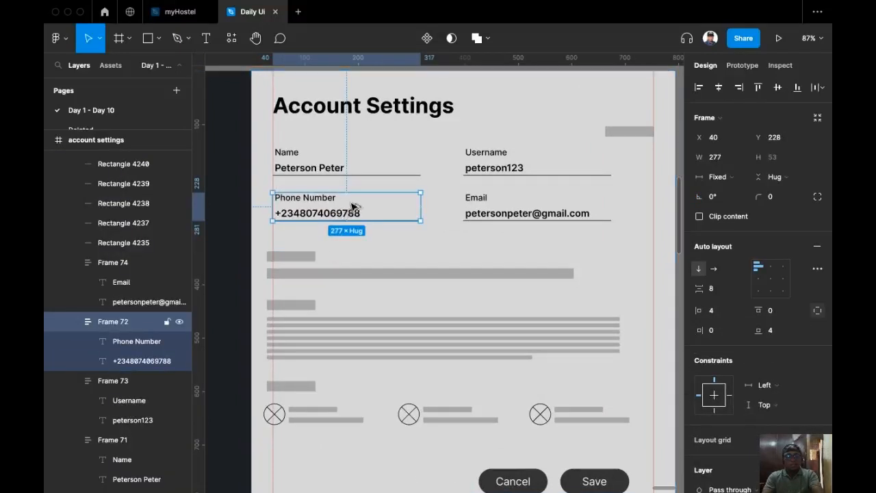
Duplicate the Phone Number field below the others and delete the grey placeholder label and bar.
{"action": "left_click_drag", "start_coordinate": [351, 206], "coordinate": [358, 256]}
{"action": "left_click", "coordinate": [282, 271]}
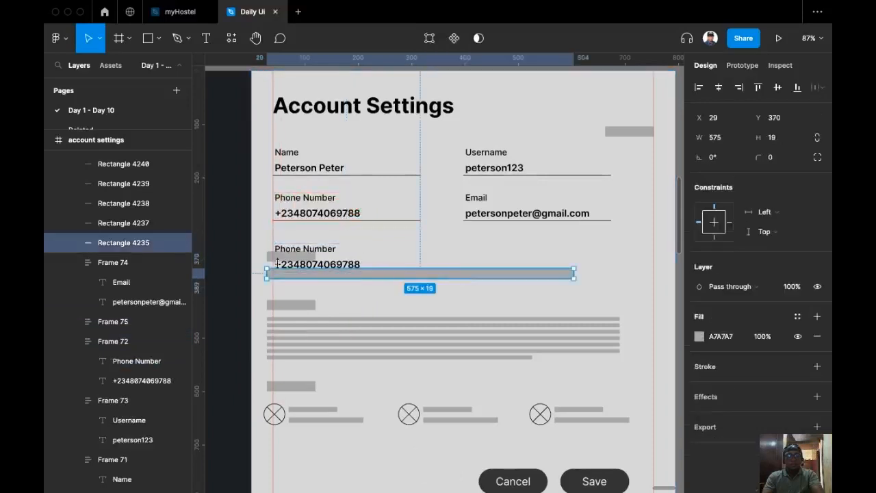
{"action": "left_click", "coordinate": [268, 255]}
{"action": "key", "text": "BackSpace"}
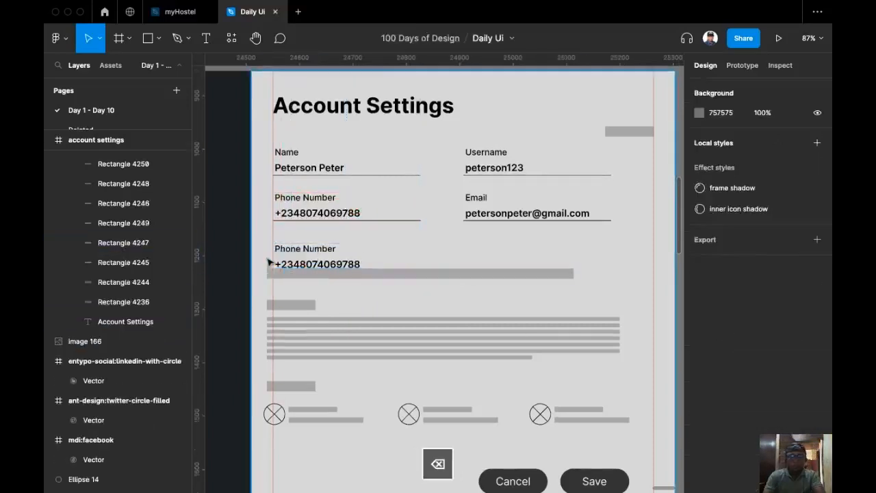
{"action": "left_click", "coordinate": [401, 274]}
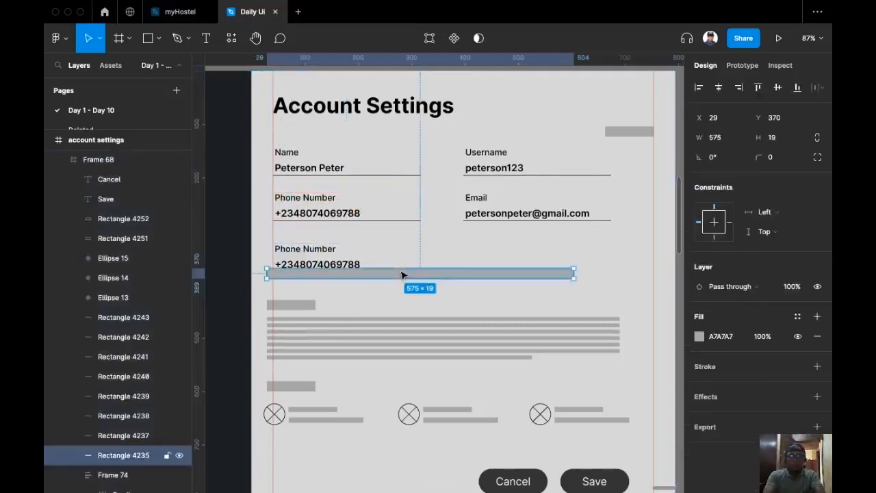
{"action": "key", "text": "BackSpace"}
Rename the duplicated field's label to Address.
{"action": "scroll", "coordinate": [401, 271], "scroll_direction": "up", "scroll_amount": 2}
{"action": "left_click", "coordinate": [293, 245]}
{"action": "left_click", "coordinate": [301, 257]}
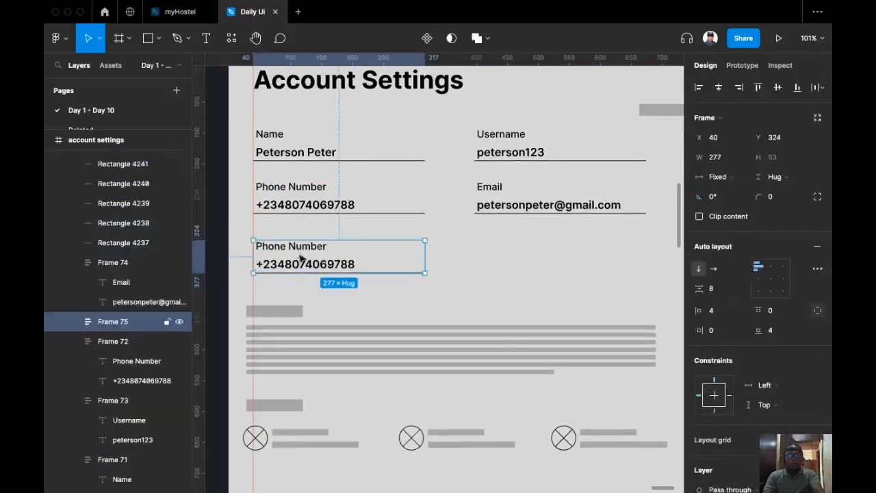
{"action": "left_click", "coordinate": [293, 251]}
{"action": "double_click", "coordinate": [292, 248]}
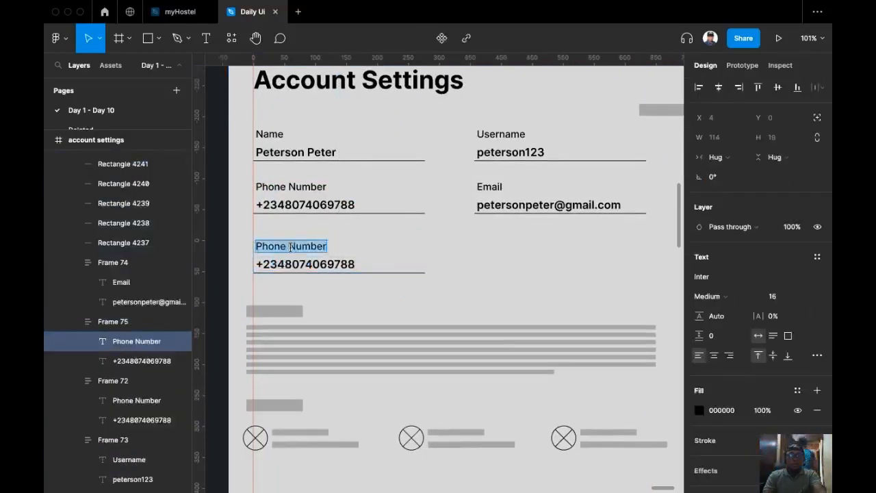
{"action": "type", "text": "Addre"}
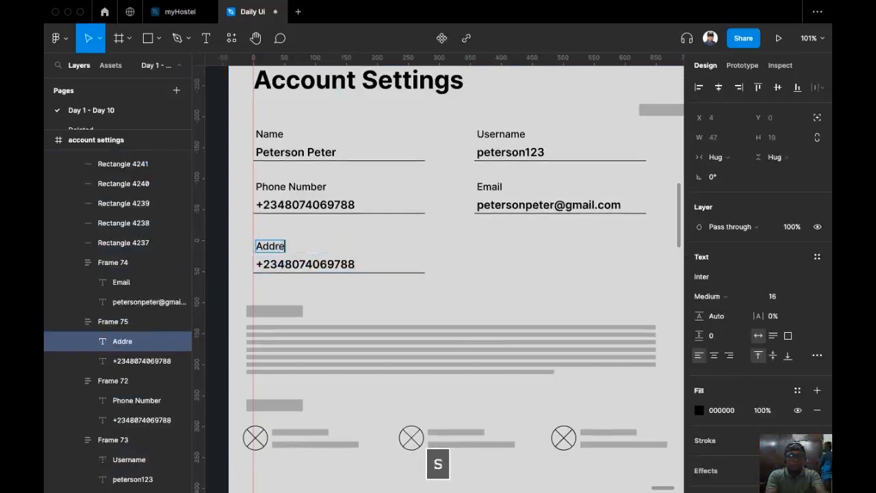
{"action": "key", "text": "Escape"}
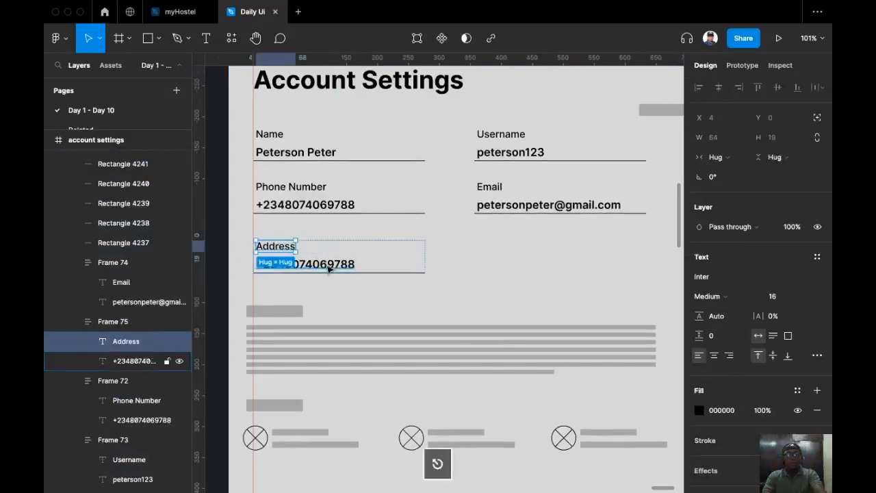
Widen the Address field to the full 634 px form width.
{"action": "left_click", "coordinate": [328, 264]}
{"action": "left_click", "coordinate": [418, 257]}
{"action": "left_click_drag", "start_coordinate": [425, 257], "coordinate": [554, 257]}
{"action": "left_click", "coordinate": [352, 269]}
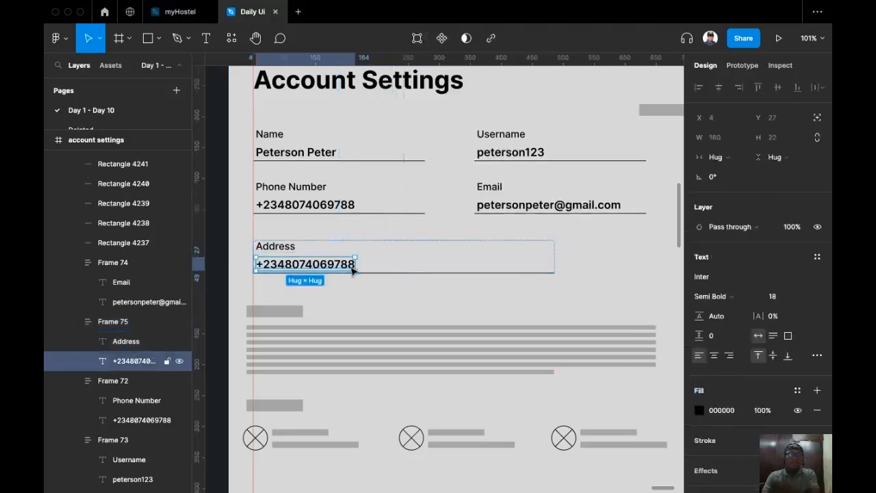
{"action": "left_click_drag", "start_coordinate": [558, 257], "coordinate": [646, 240]}
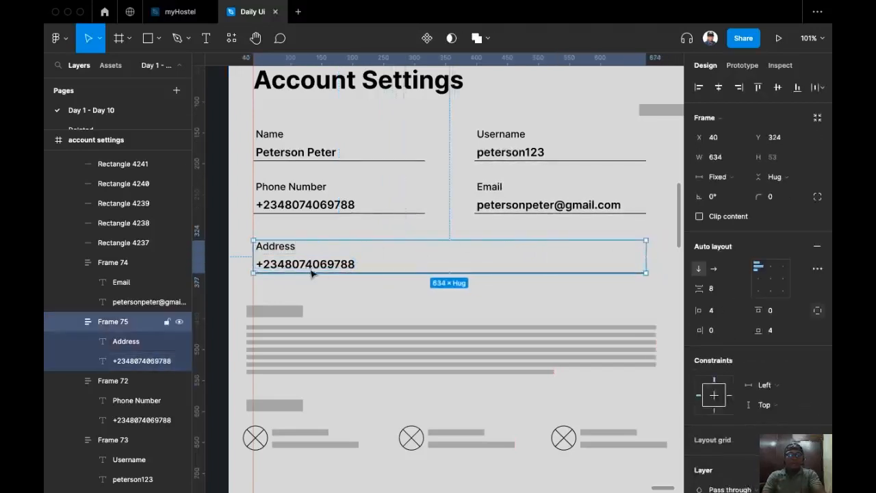
{"action": "double_click", "coordinate": [312, 272]}
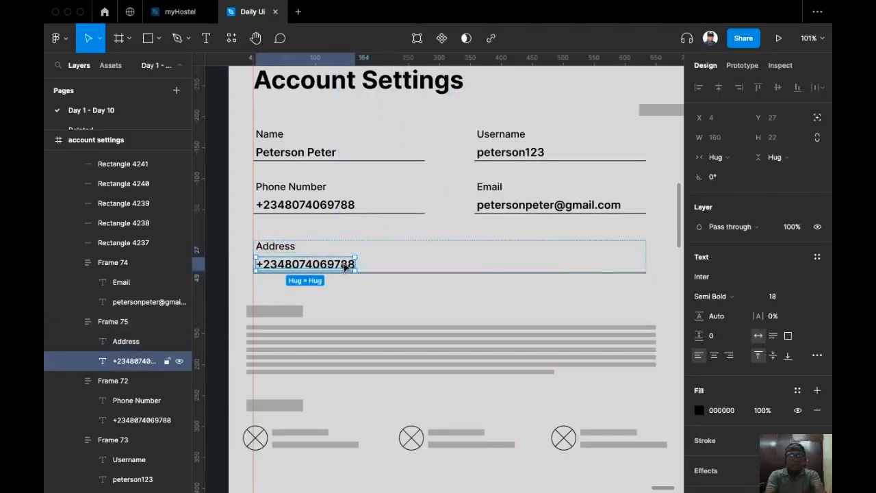
{"action": "key", "text": "super+slash"}
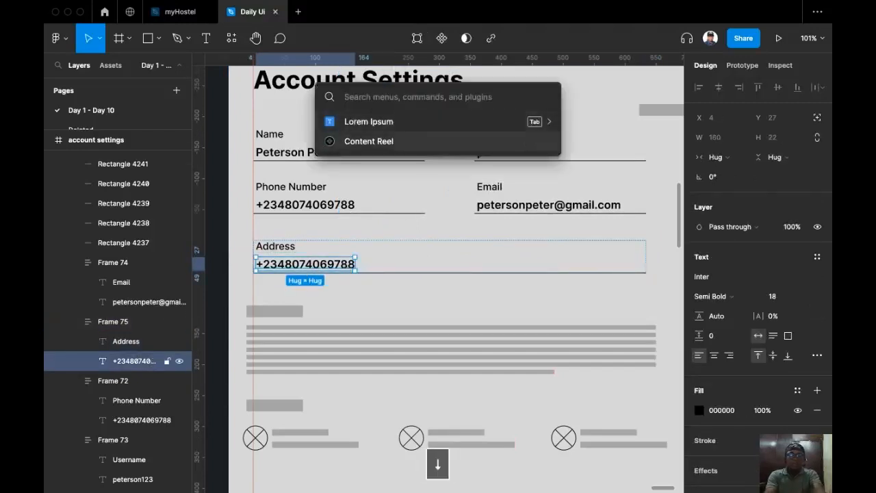
{"action": "key", "text": "Return"}
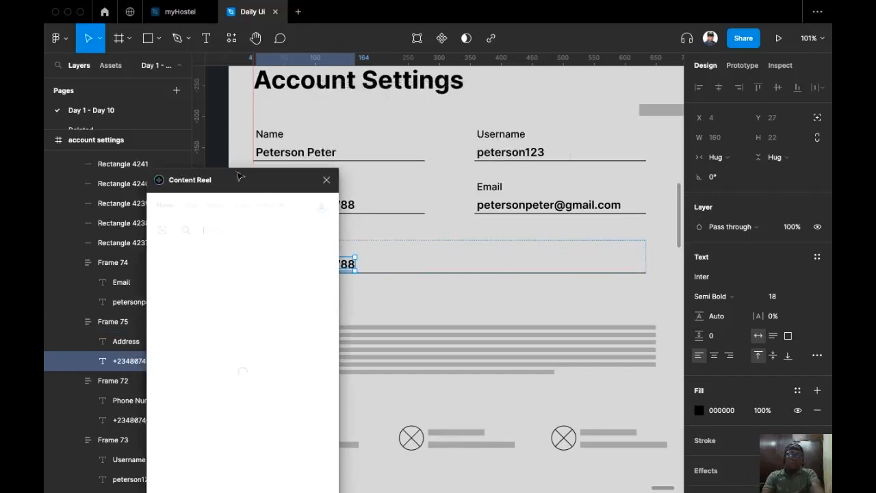
{"action": "left_click_drag", "start_coordinate": [243, 182], "coordinate": [160, 102]}
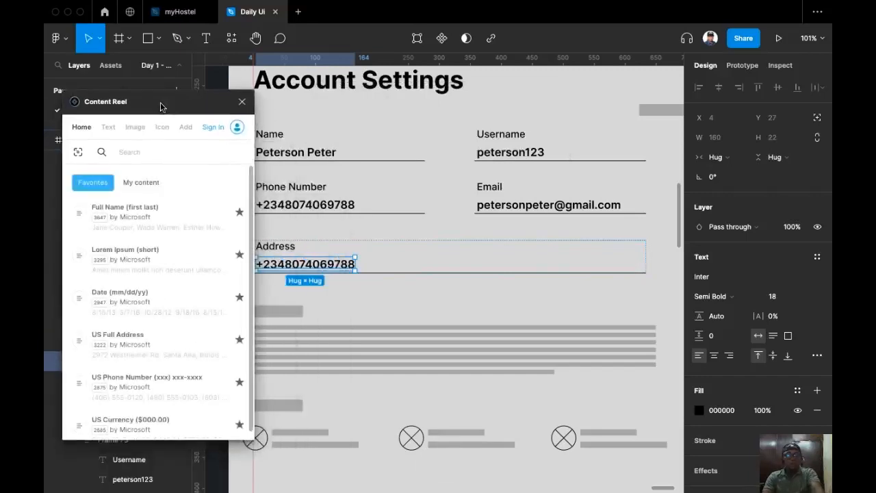
{"action": "left_click", "coordinate": [140, 344]}
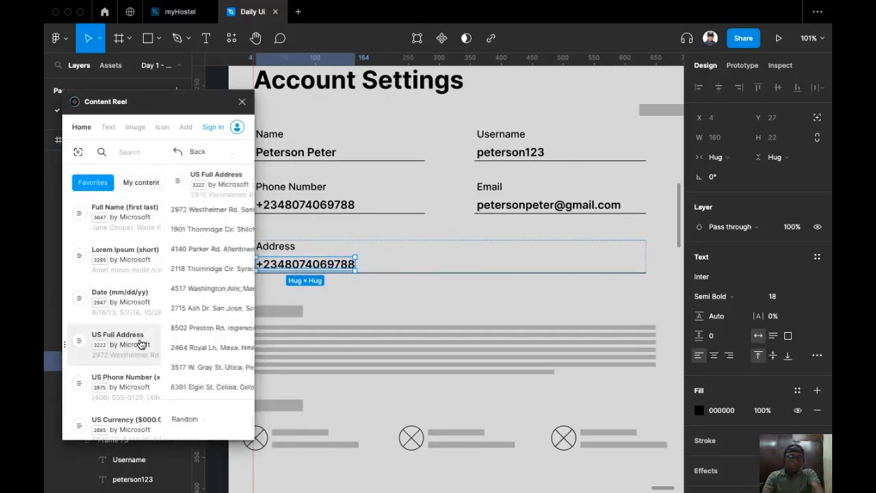
{"action": "left_click", "coordinate": [186, 288]}
{"action": "left_click", "coordinate": [241, 102]}
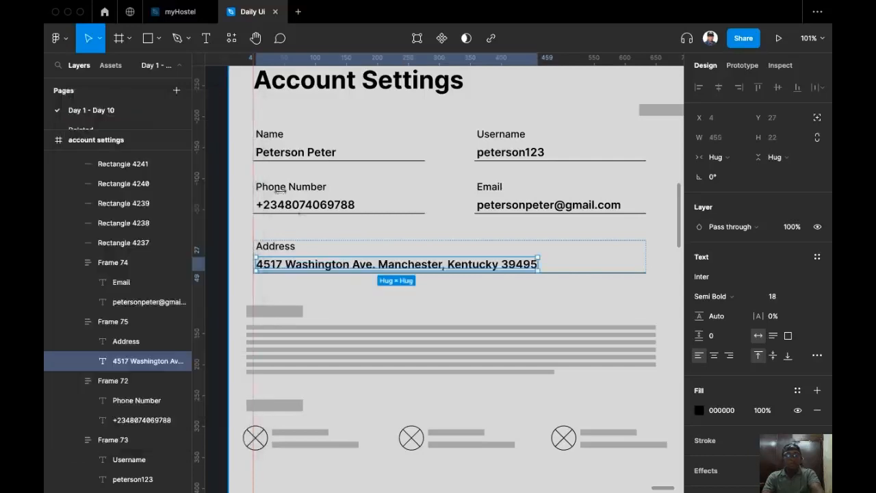
{"action": "left_click", "coordinate": [423, 312]}
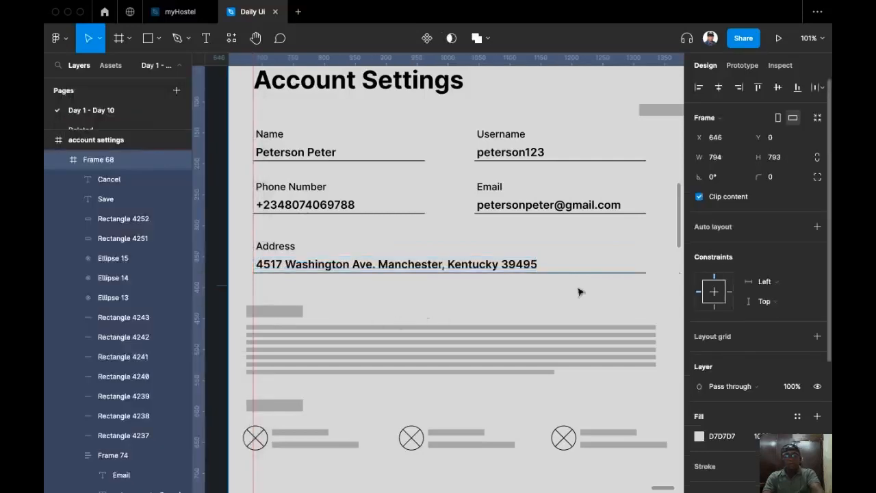
{"action": "scroll", "coordinate": [369, 302], "scroll_direction": "down", "scroll_amount": 3}
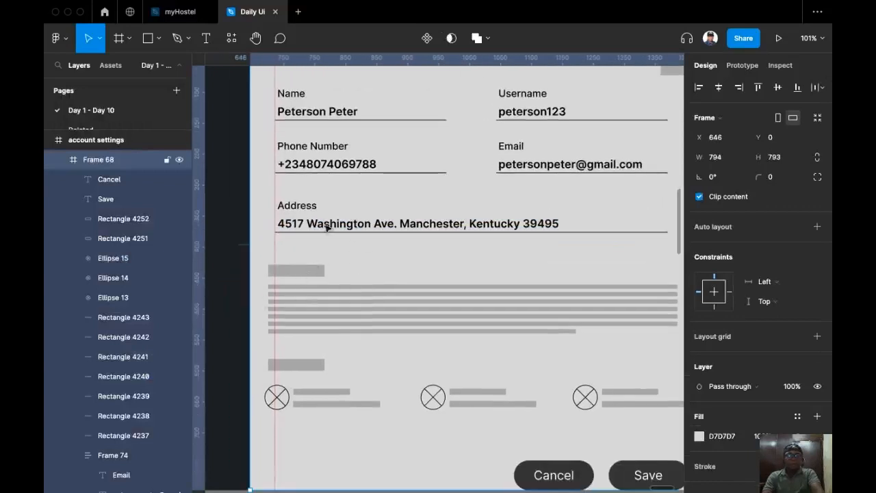
{"action": "left_click", "coordinate": [329, 222]}
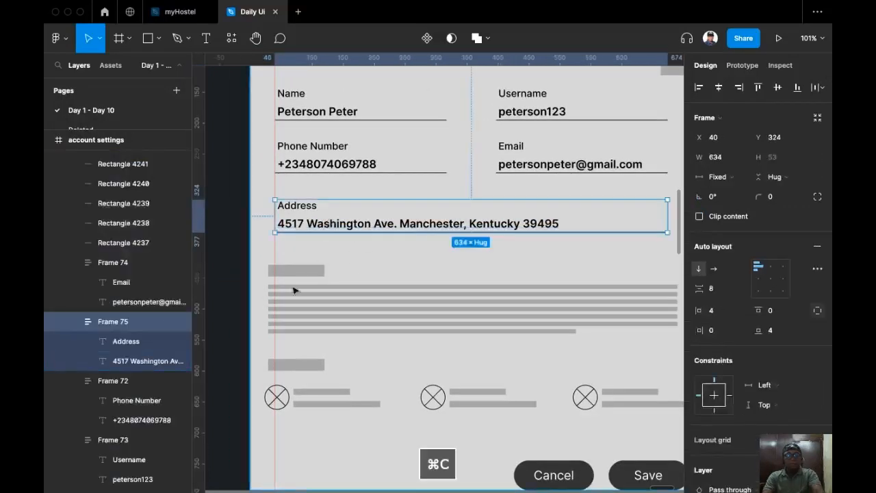
Delete the remaining grey placeholder bars below the Address field.
{"action": "left_click", "coordinate": [328, 272]}
{"action": "left_click_drag", "start_coordinate": [319, 254], "coordinate": [378, 335]}
{"action": "key", "text": "BackSpace"}
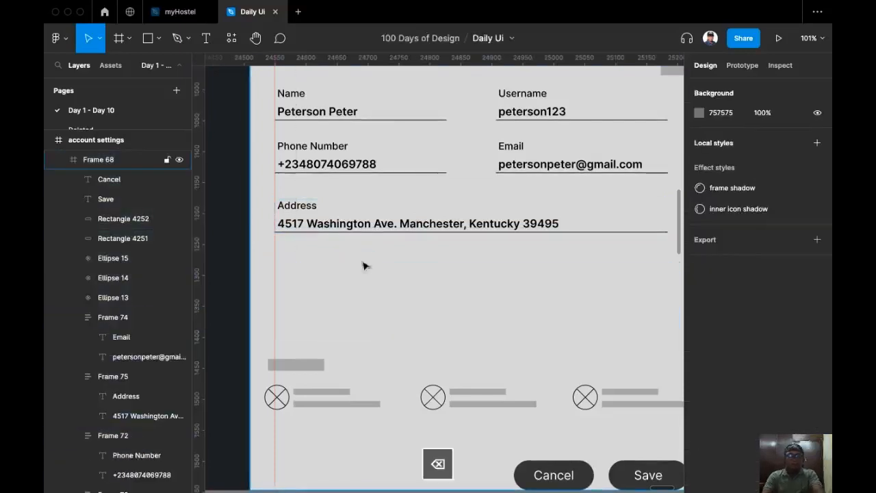
Duplicate the Address field directly below and relabel the copy 'About Me'.
{"action": "double_click", "coordinate": [379, 211]}
{"action": "left_click_drag", "start_coordinate": [380, 211], "coordinate": [385, 289]}
{"action": "double_click", "coordinate": [303, 280]}
{"action": "double_click", "coordinate": [307, 282]}
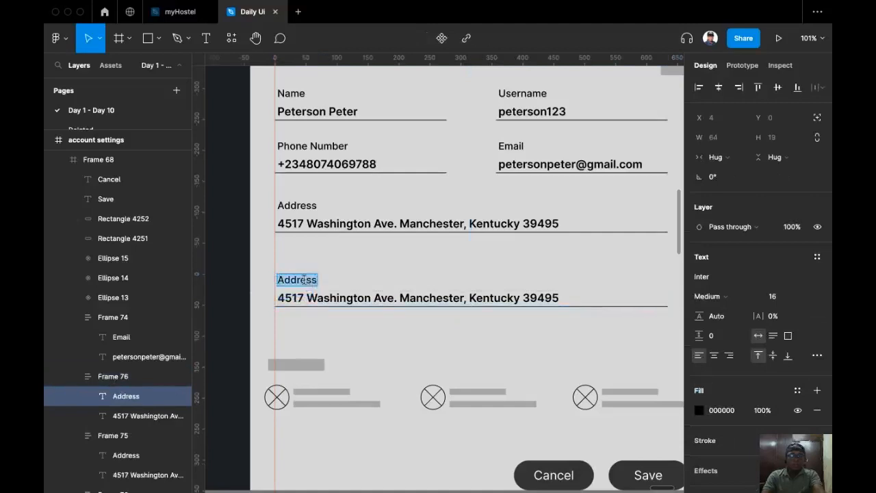
{"action": "type", "text": "Amout"}
{"action": "key", "text": "BackSpace"}
{"action": "key", "text": "BackSpace"}
{"action": "key", "text": "BackSpace"}
{"action": "key", "text": "BackSpace"}
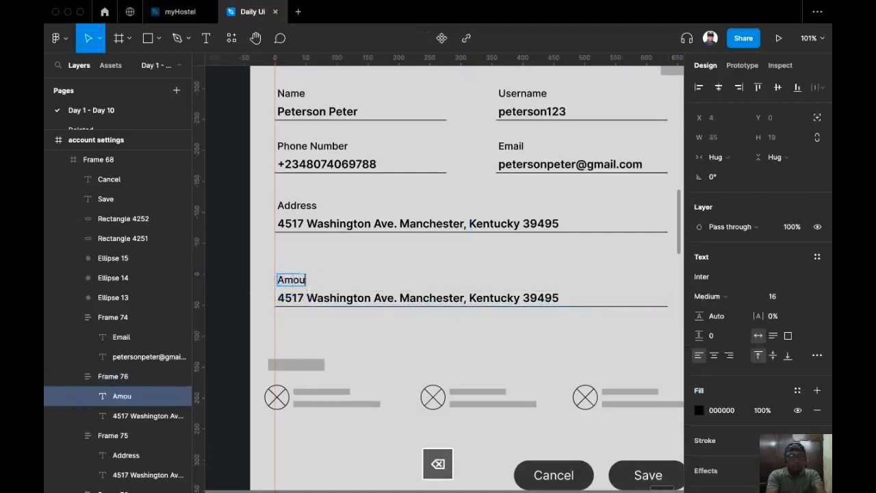
{"action": "type", "text": "bout Me"}
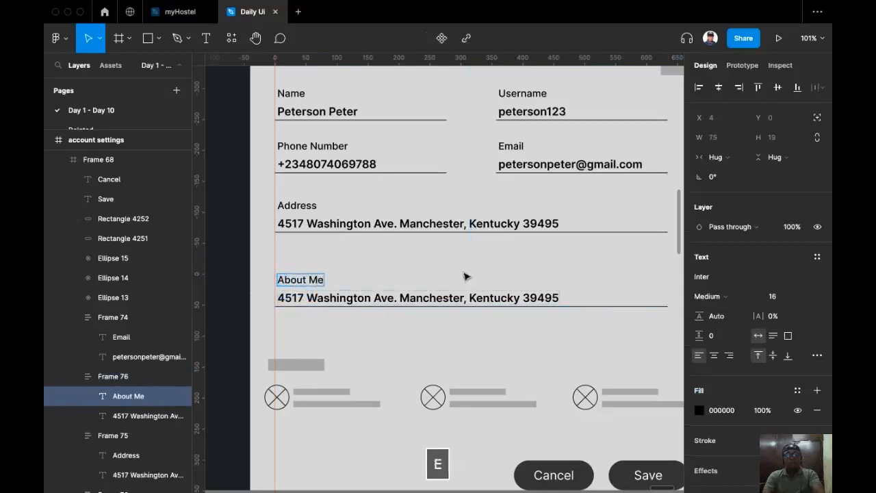
{"action": "key", "text": "Escape"}
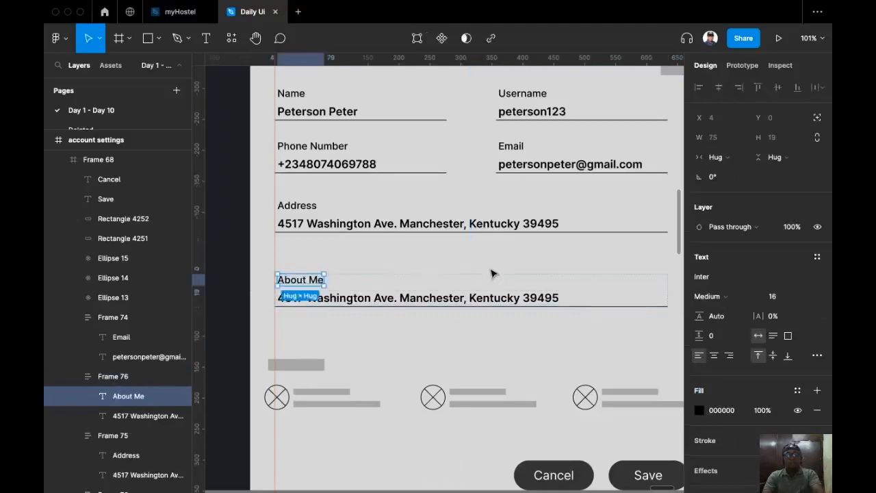
Stretch the About Me field group taller.
{"action": "left_click", "coordinate": [420, 283]}
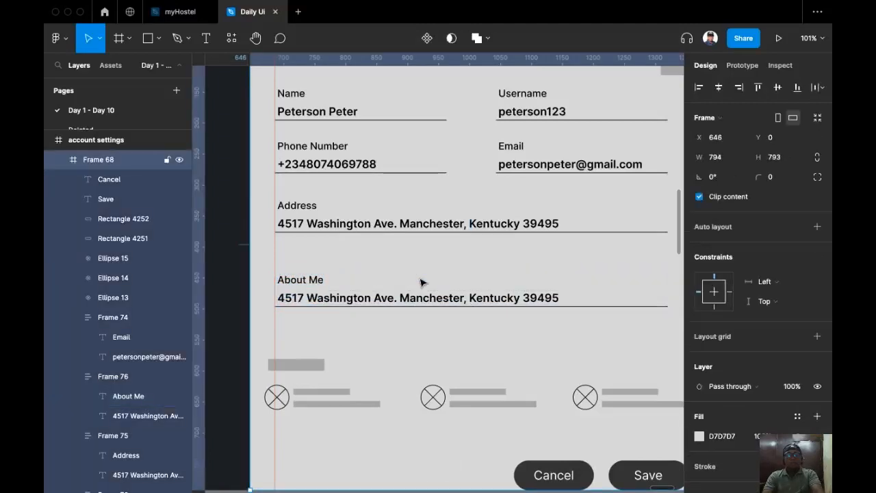
{"action": "left_click", "coordinate": [330, 285]}
{"action": "left_click_drag", "start_coordinate": [479, 308], "coordinate": [483, 331]}
{"action": "left_click_drag", "start_coordinate": [483, 332], "coordinate": [483, 333]}
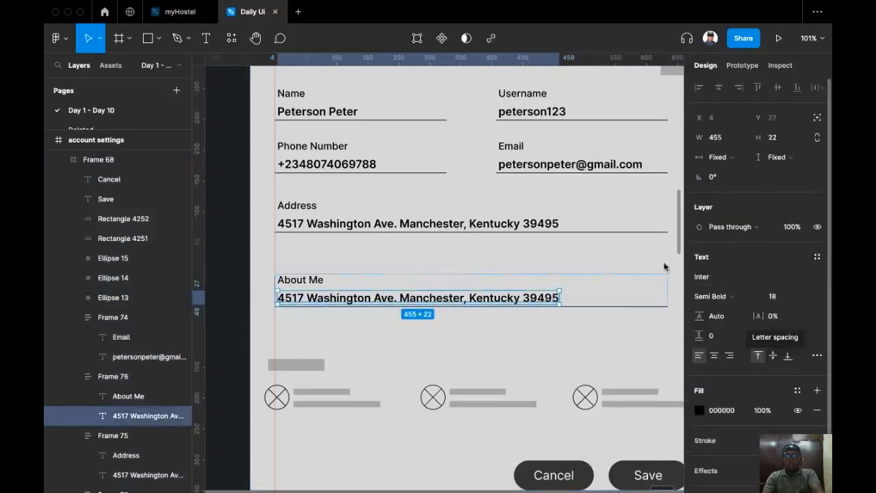
Size the About Me value text box to 630 × 100 and begin editing its text.
{"action": "left_click_drag", "start_coordinate": [563, 298], "coordinate": [666, 311]}
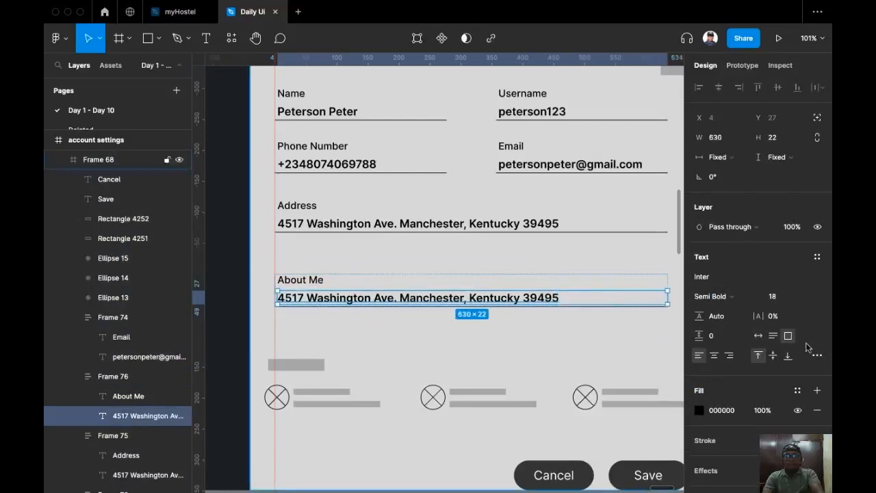
{"action": "left_click", "coordinate": [780, 139]}
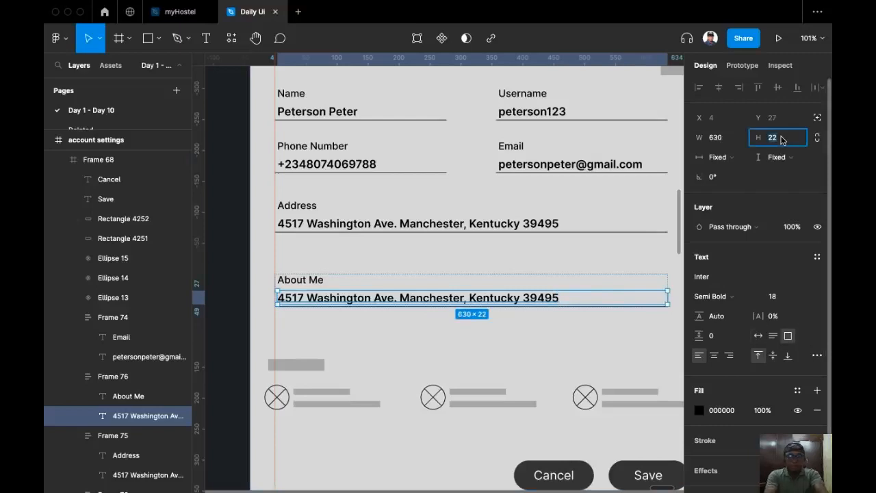
{"action": "type", "text": "4"}
{"action": "key", "text": "BackSpace"}
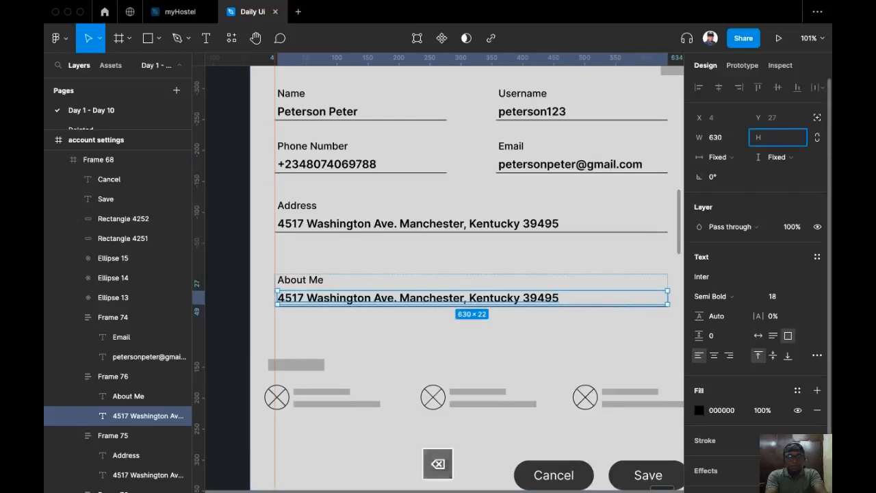
{"action": "type", "text": "100"}
{"action": "key", "text": "Return"}
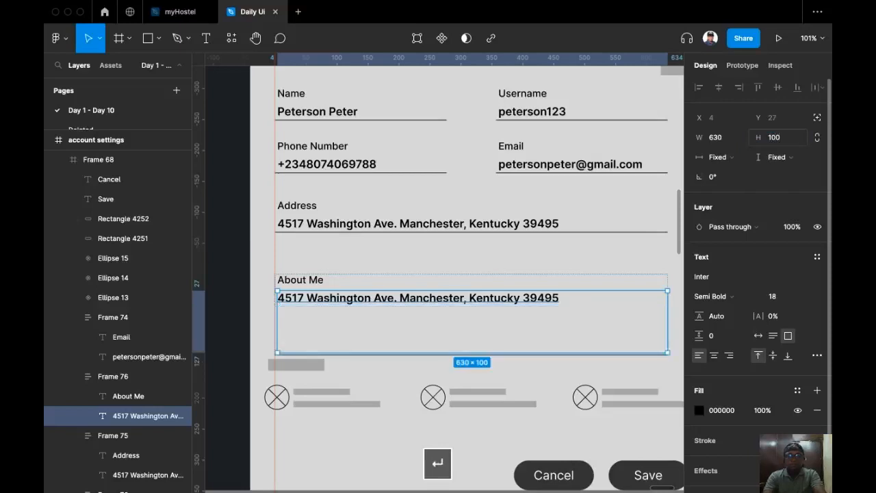
{"action": "left_click", "coordinate": [307, 332]}
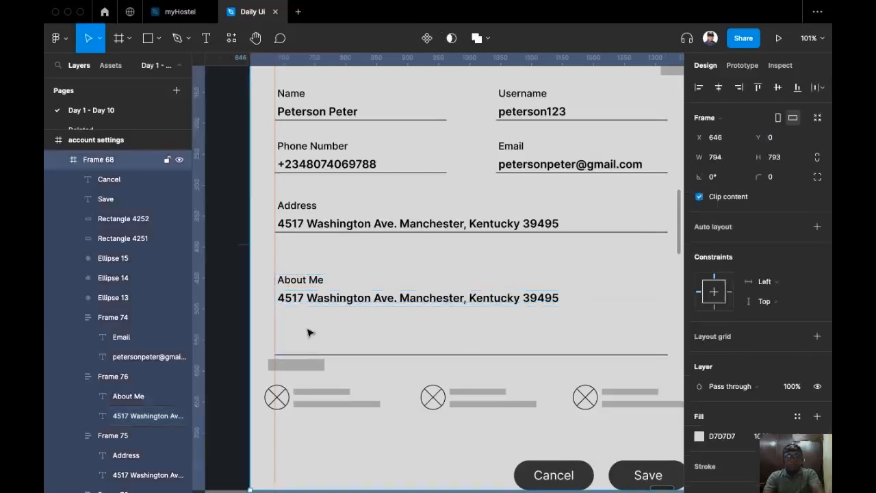
{"action": "left_click", "coordinate": [356, 310]}
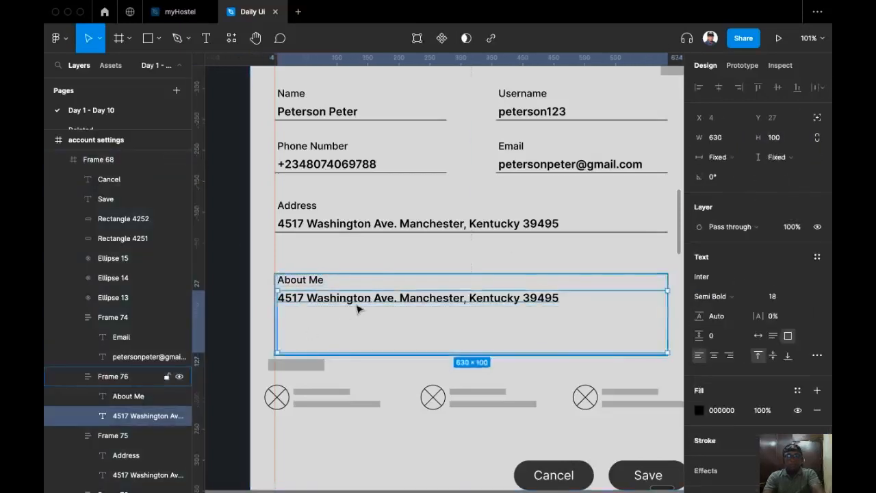
{"action": "double_click", "coordinate": [421, 300]}
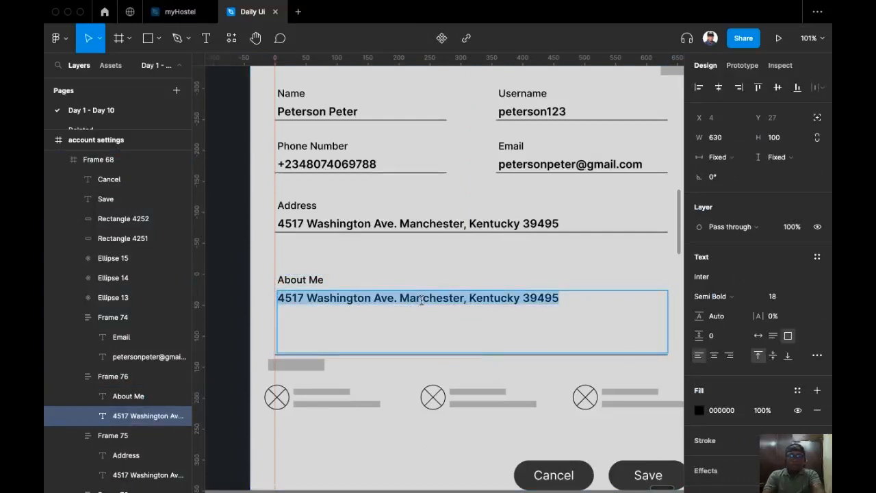
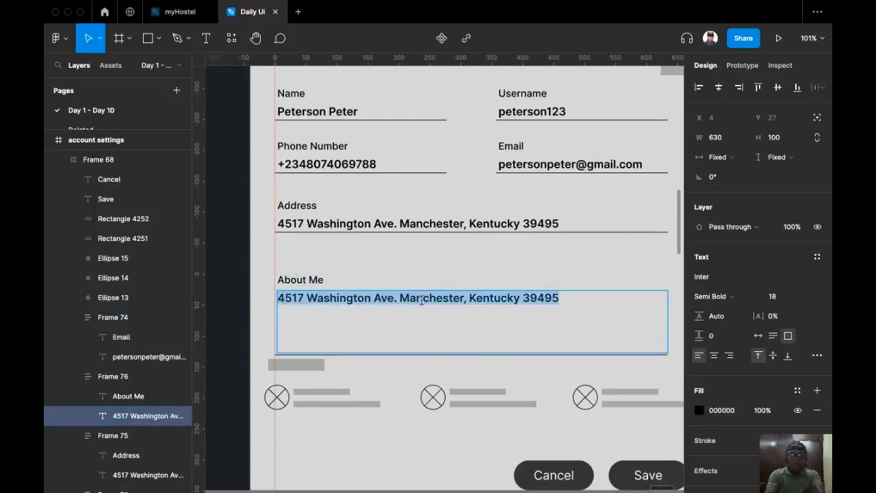
Fill the 630×100 About Me text box with auto-generated text from the Lorem Ipsum plugin.
{"action": "key", "text": "super+slash"}
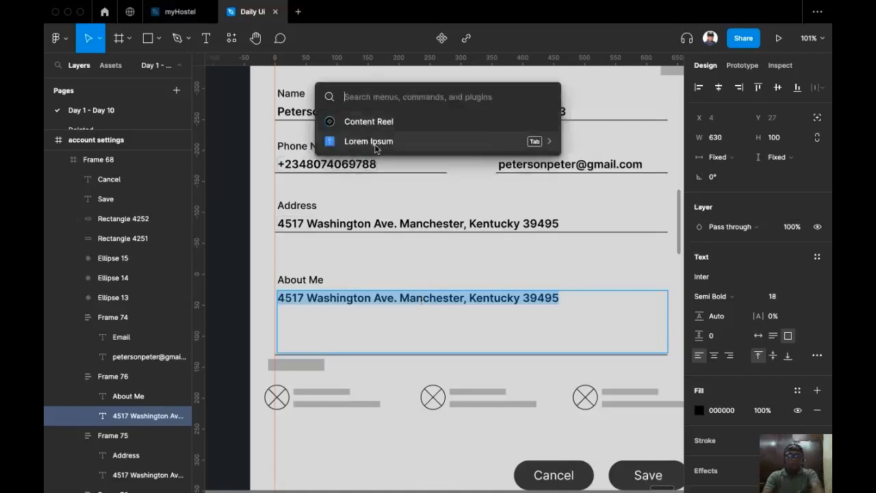
{"action": "left_click", "coordinate": [376, 144]}
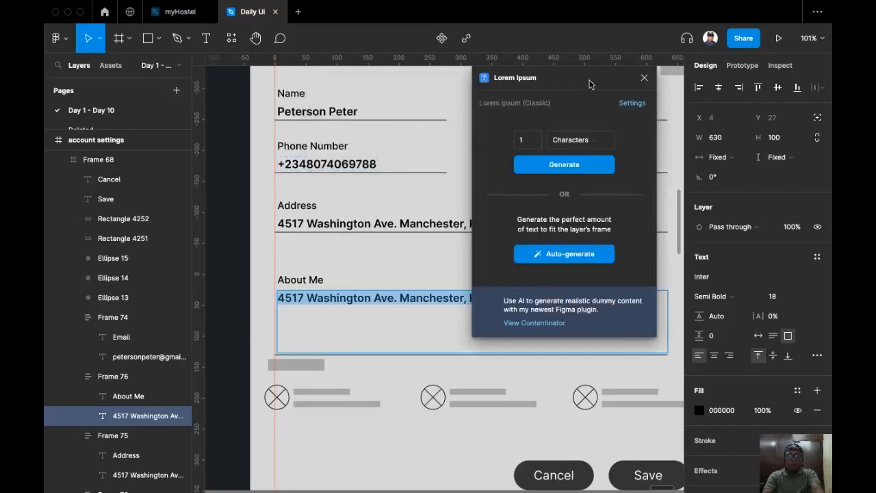
{"action": "left_click_drag", "start_coordinate": [590, 84], "coordinate": [310, 83]}
{"action": "left_click", "coordinate": [291, 254]}
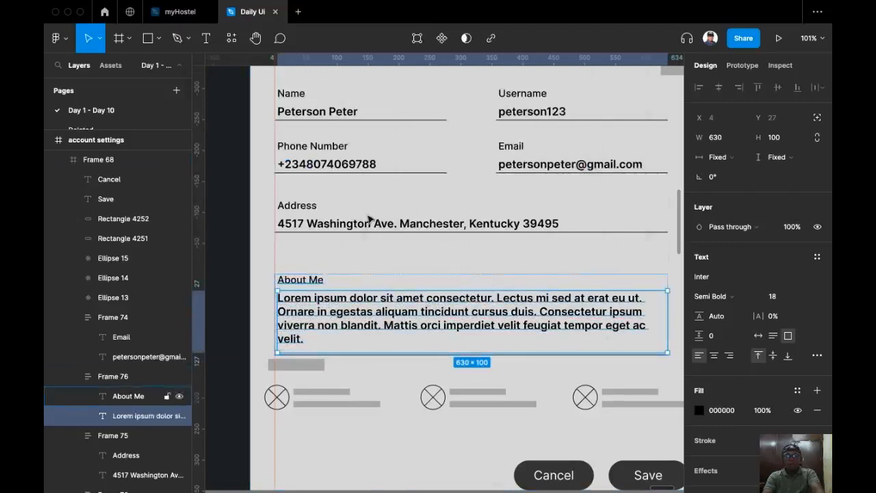
Change the About Me paragraph's font weight from Semi Bold to Regular.
{"action": "double_click", "coordinate": [445, 294]}
{"action": "key", "text": "Escape"}
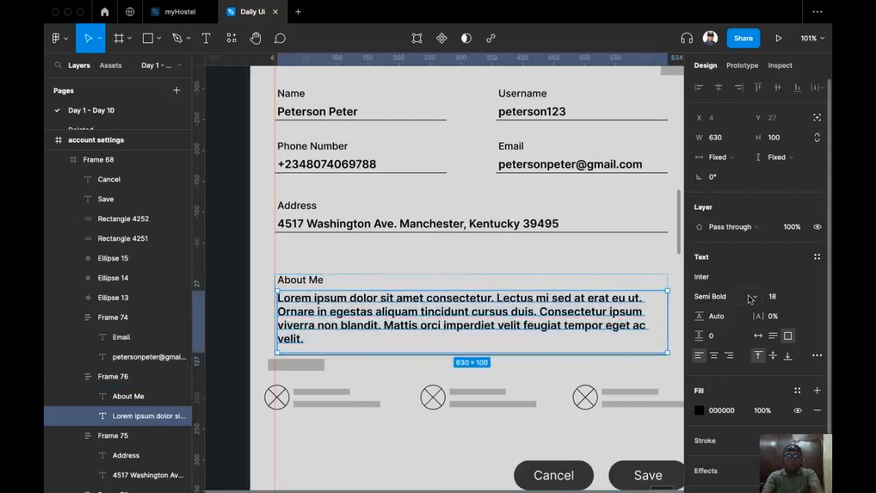
{"action": "left_click", "coordinate": [709, 296]}
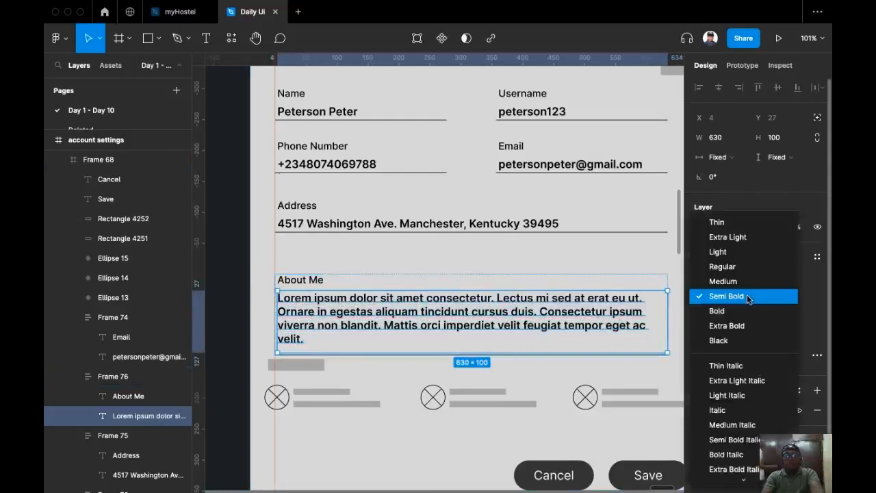
{"action": "left_click", "coordinate": [747, 296]}
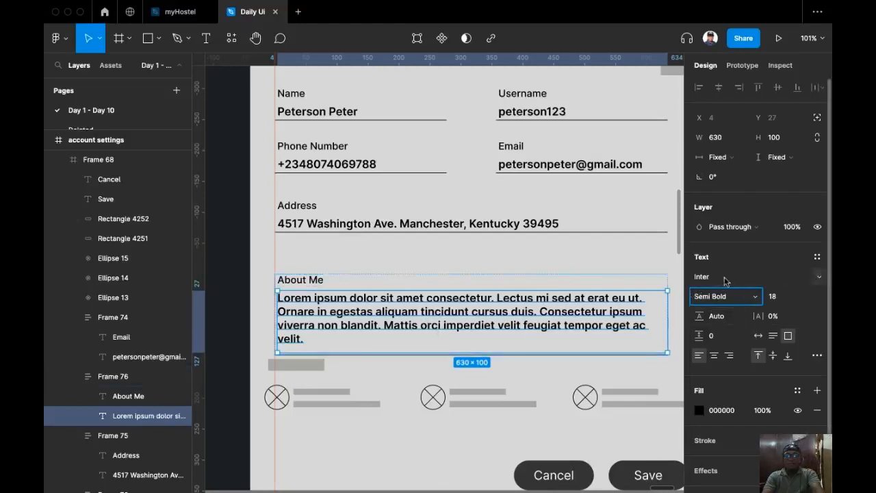
{"action": "left_click", "coordinate": [757, 296]}
{"action": "left_click", "coordinate": [739, 273]}
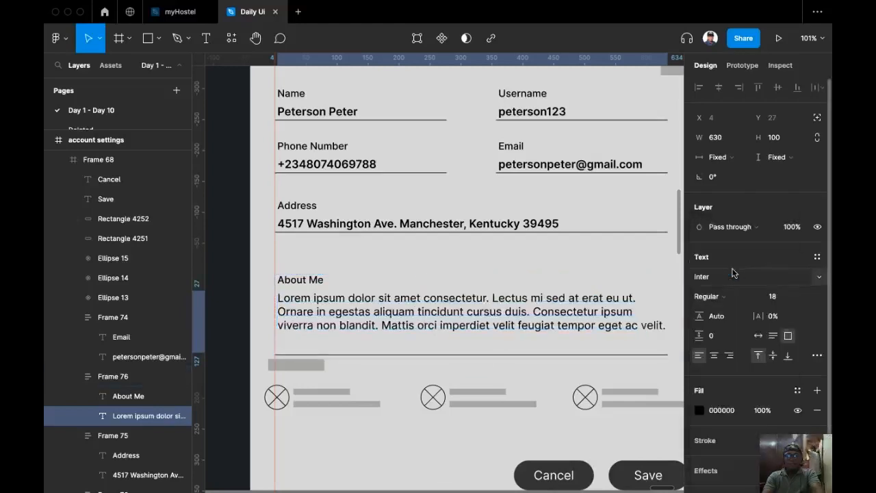
Delete the paragraph's blank last line and set its box to Auto height, shrinking it to 66.
{"action": "scroll", "coordinate": [505, 319], "scroll_direction": "down", "scroll_amount": 1}
{"action": "scroll", "coordinate": [505, 319], "scroll_direction": "right", "scroll_amount": 1}
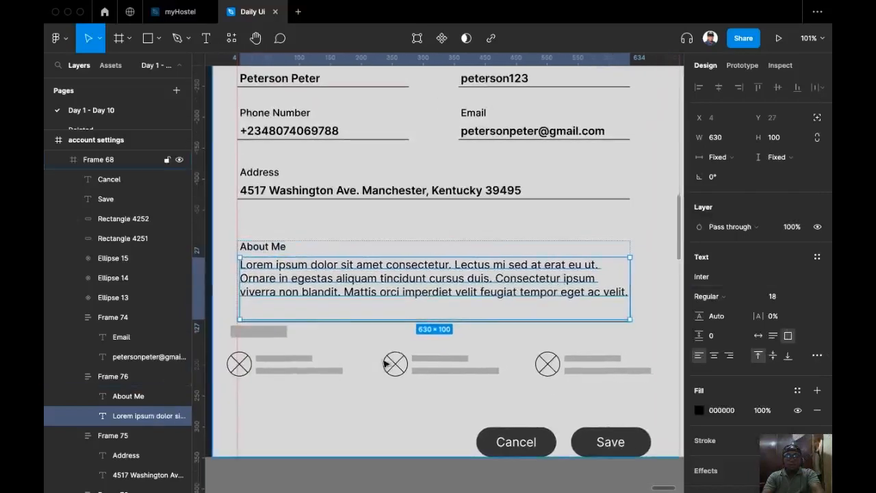
{"action": "double_click", "coordinate": [330, 310]}
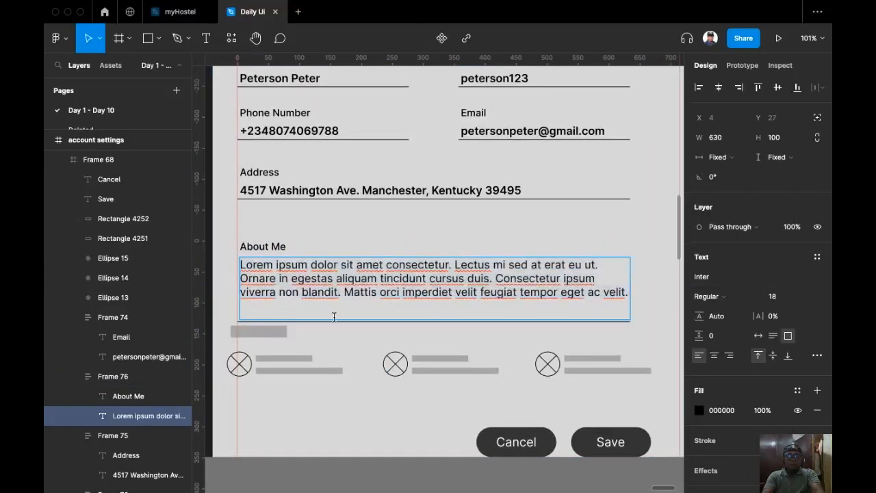
{"action": "key", "text": "BackSpace"}
{"action": "key", "text": "Down"}
{"action": "left_click", "coordinate": [773, 335]}
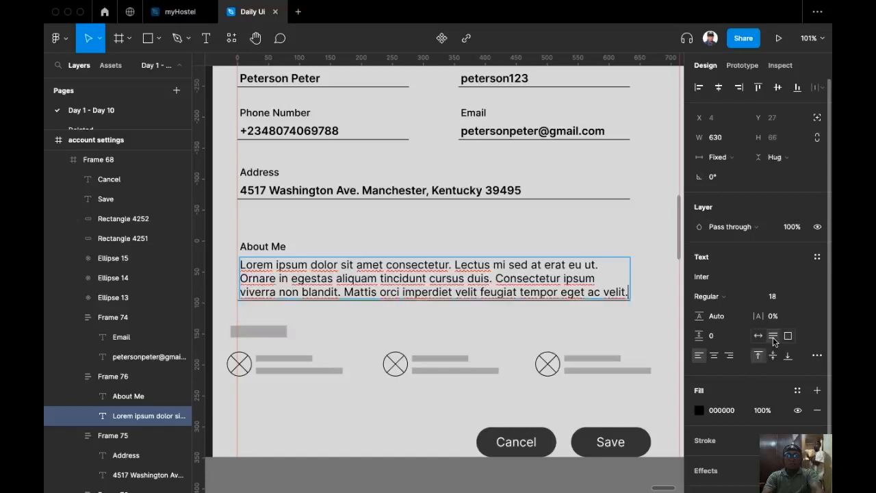
{"action": "left_click", "coordinate": [448, 342]}
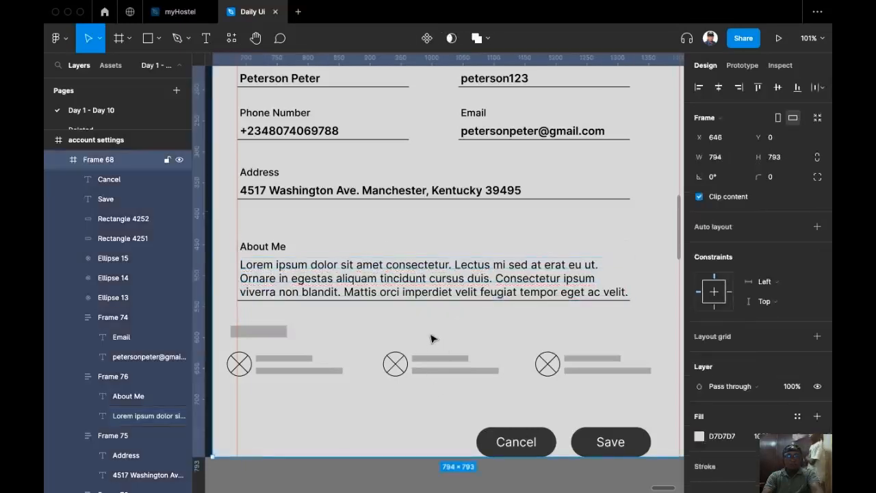
Set the About Me group's (Frame 76) auto-layout bottom padding from 4 to 8.
{"action": "left_click", "coordinate": [389, 280]}
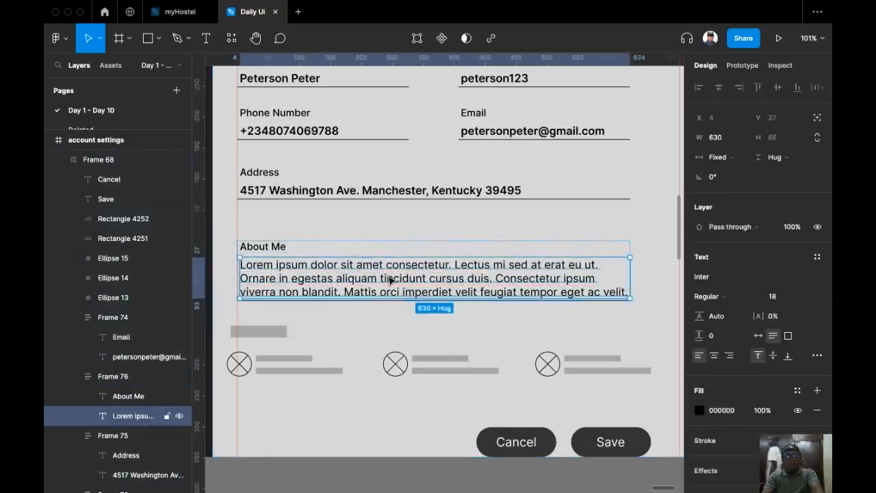
{"action": "double_click", "coordinate": [419, 287]}
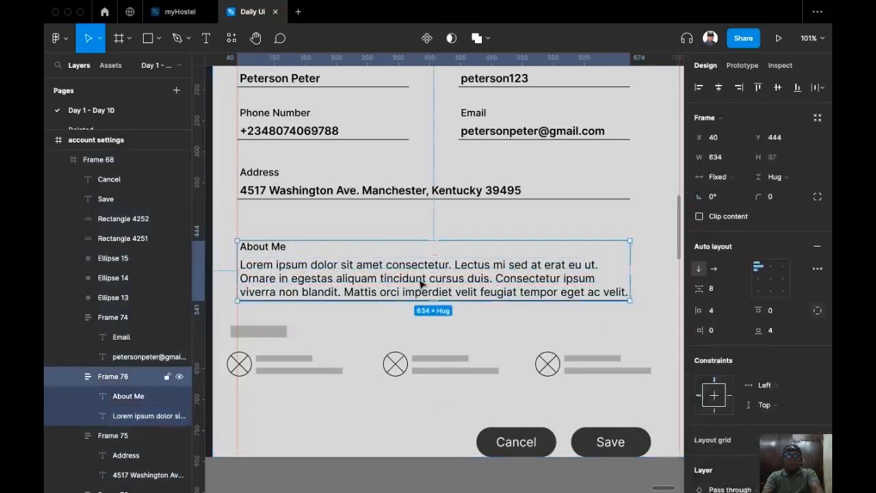
{"action": "left_click", "coordinate": [772, 330]}
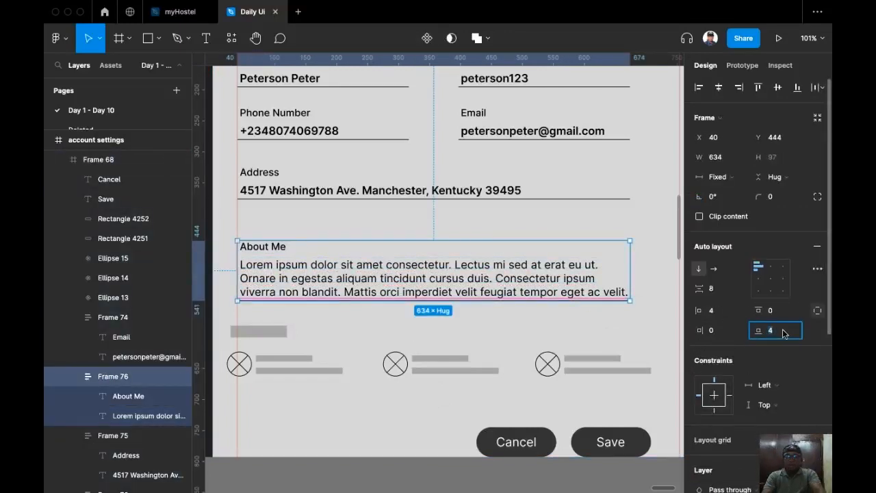
{"action": "type", "text": "8"}
{"action": "key", "text": "Return"}
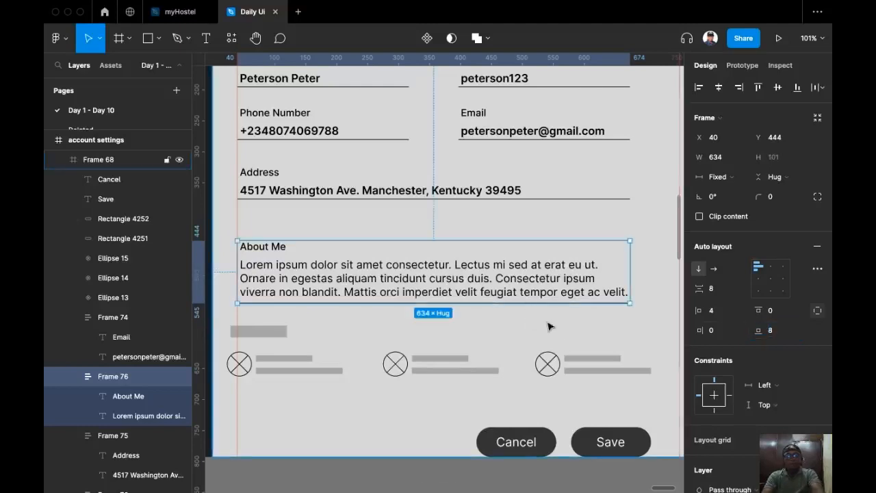
Pan across the whole form and select the About Me label.
{"action": "scroll", "coordinate": [503, 325], "scroll_direction": "right", "scroll_amount": 2}
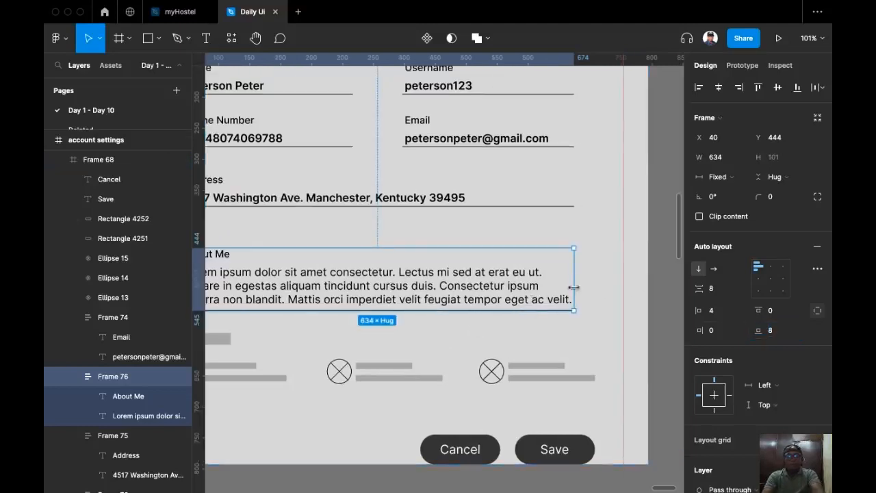
{"action": "left_click", "coordinate": [527, 336]}
{"action": "left_click_drag", "start_coordinate": [341, 430], "coordinate": [436, 381]}
{"action": "left_click_drag", "start_coordinate": [361, 367], "coordinate": [323, 423]}
{"action": "scroll", "coordinate": [389, 422], "scroll_direction": "down", "scroll_amount": 2}
{"action": "scroll", "coordinate": [325, 424], "scroll_direction": "right", "scroll_amount": 1}
{"action": "scroll", "coordinate": [315, 409], "scroll_direction": "down", "scroll_amount": 1}
{"action": "scroll", "coordinate": [316, 408], "scroll_direction": "left", "scroll_amount": 3}
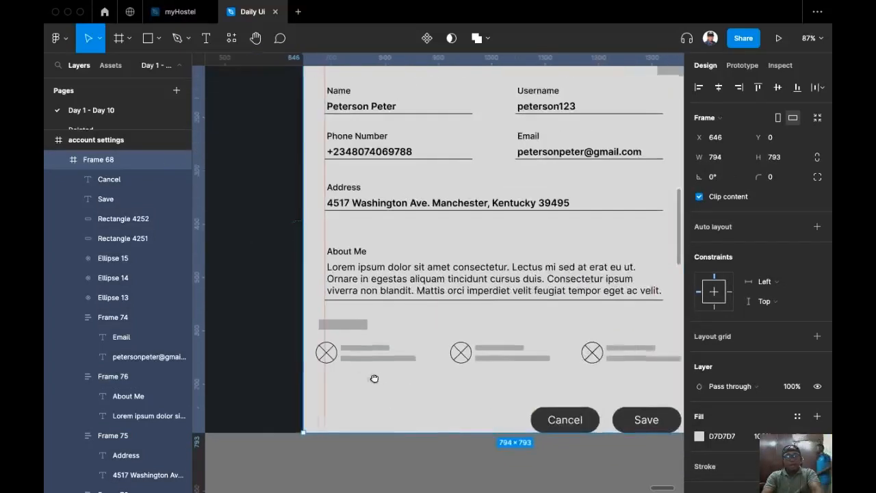
{"action": "left_click", "coordinate": [345, 256]}
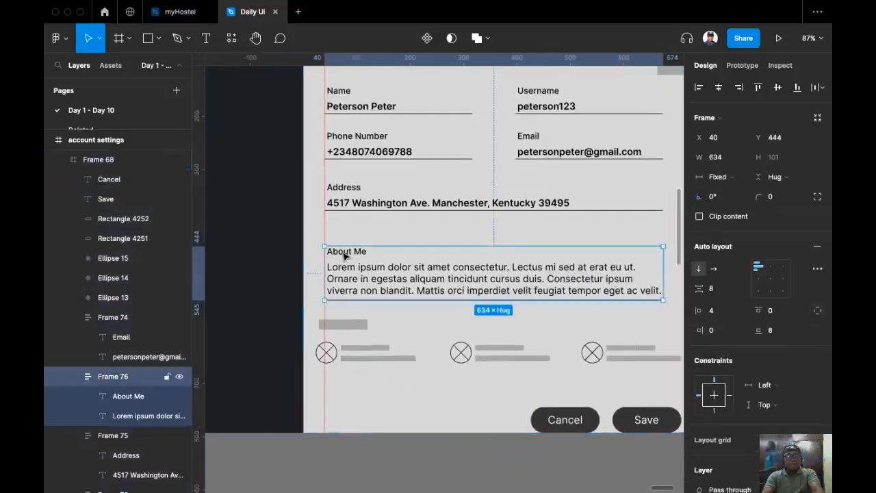
{"action": "left_click", "coordinate": [346, 255], "text": "super"}
Replace the grey placeholder bar with a copy of the About Me label, aligned with the other labels.
{"action": "key", "text": "super+c"}
{"action": "left_click", "coordinate": [355, 323]}
{"action": "key", "text": "super+shift+r"}
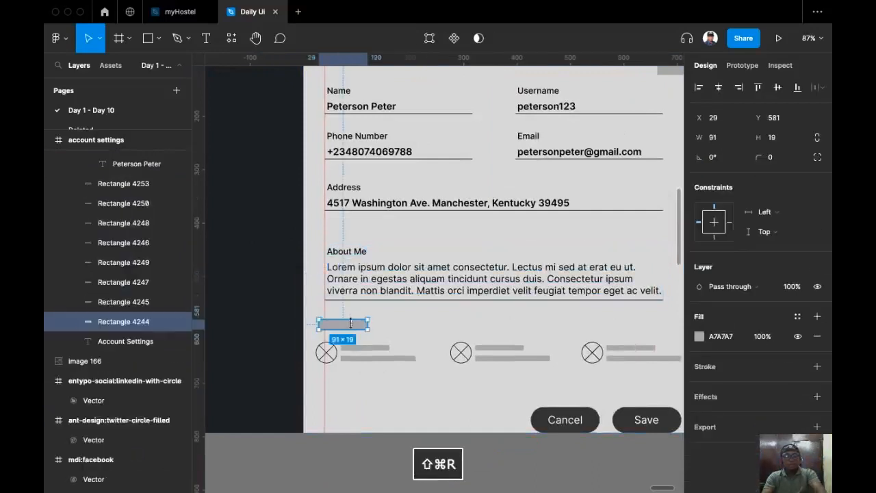
{"action": "key", "text": "shift+Right"}
{"action": "key", "text": "shift+Right"}
{"action": "key", "text": "Left"}
{"action": "key", "text": "Left"}
{"action": "key", "text": "Left"}
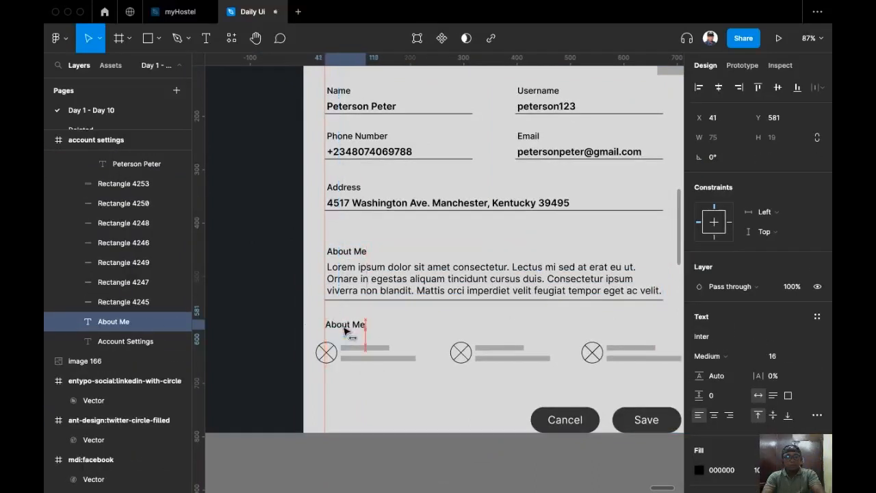
{"action": "key", "text": "Left"}
{"action": "key", "text": "Left"}
{"action": "key", "text": "Left"}
{"action": "key", "text": "Left"}
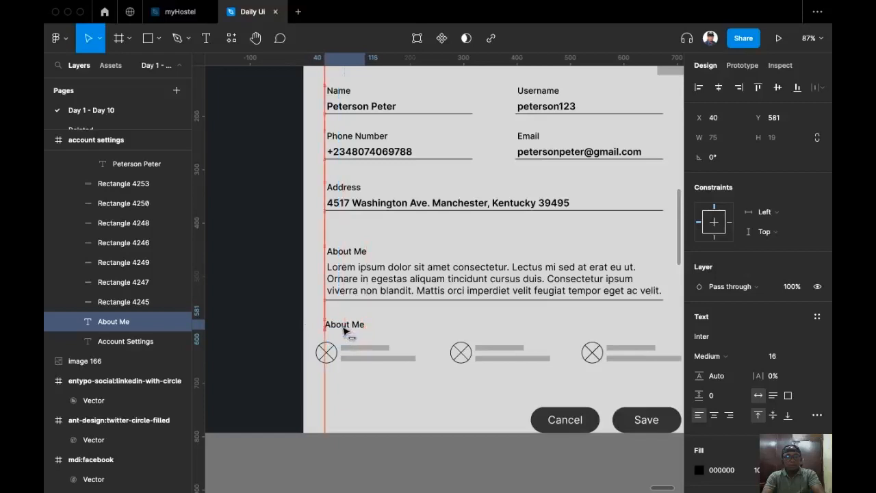
Retype the copied label as 'Social Links'.
{"action": "double_click", "coordinate": [345, 329]}
{"action": "type", "text": "Social Links"}
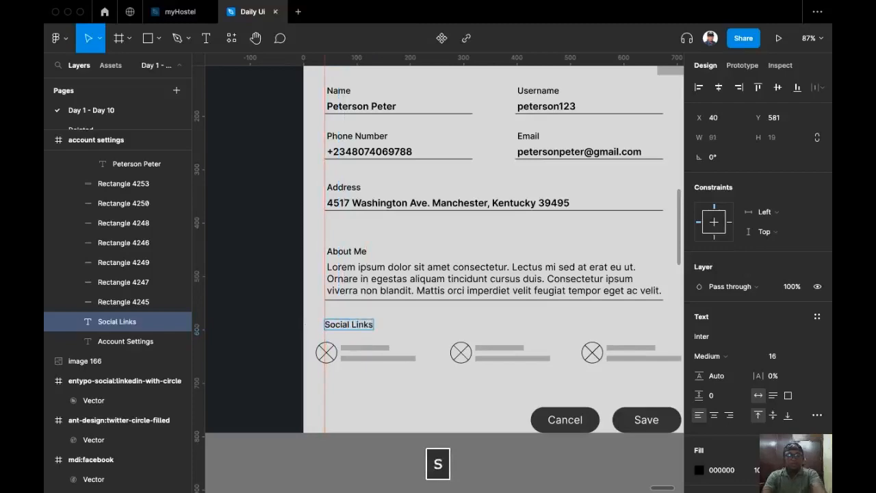
{"action": "key", "text": "Escape"}
{"action": "scroll", "coordinate": [397, 316], "scroll_direction": "left", "scroll_amount": 5}
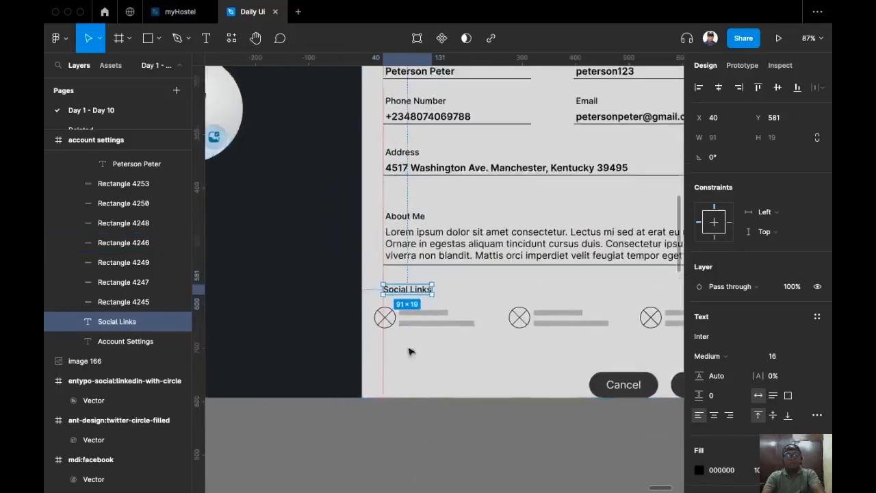
{"action": "scroll", "coordinate": [322, 294], "scroll_direction": "down", "scroll_amount": 1}
{"action": "scroll", "coordinate": [330, 308], "scroll_direction": "down", "scroll_amount": 5}
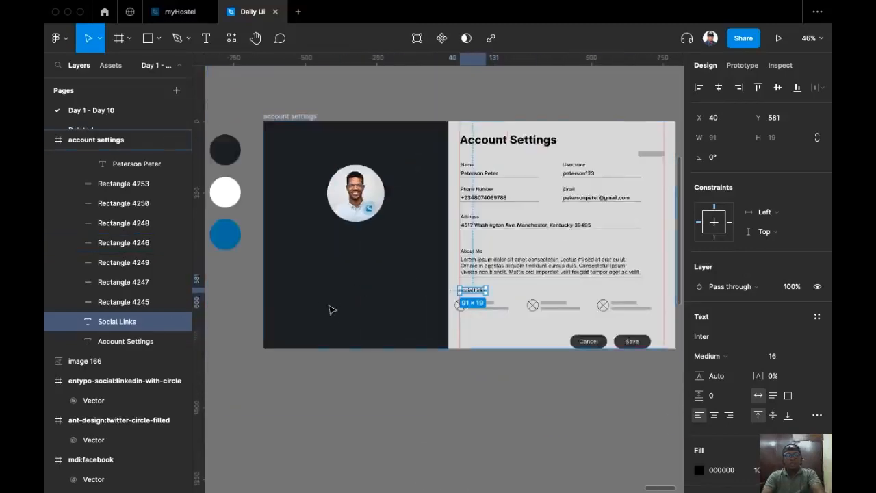
{"action": "scroll", "coordinate": [351, 333], "scroll_direction": "left", "scroll_amount": 4}
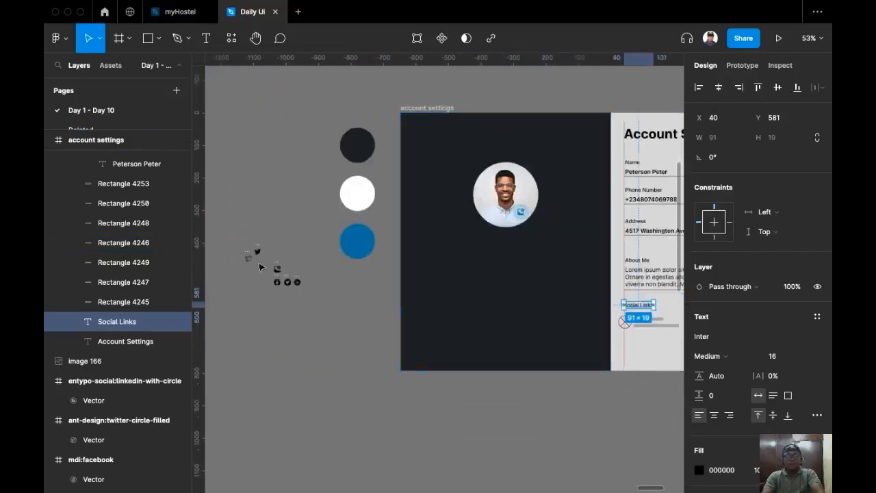
{"action": "scroll", "coordinate": [340, 320], "scroll_direction": "up", "scroll_amount": 4}
Select the three social icon frames and copy them, undoing an accidental paste.
{"action": "scroll", "coordinate": [341, 321], "scroll_direction": "up", "scroll_amount": 3}
{"action": "left_click_drag", "start_coordinate": [361, 319], "coordinate": [219, 252]}
{"action": "scroll", "coordinate": [248, 290], "scroll_direction": "right", "scroll_amount": 2}
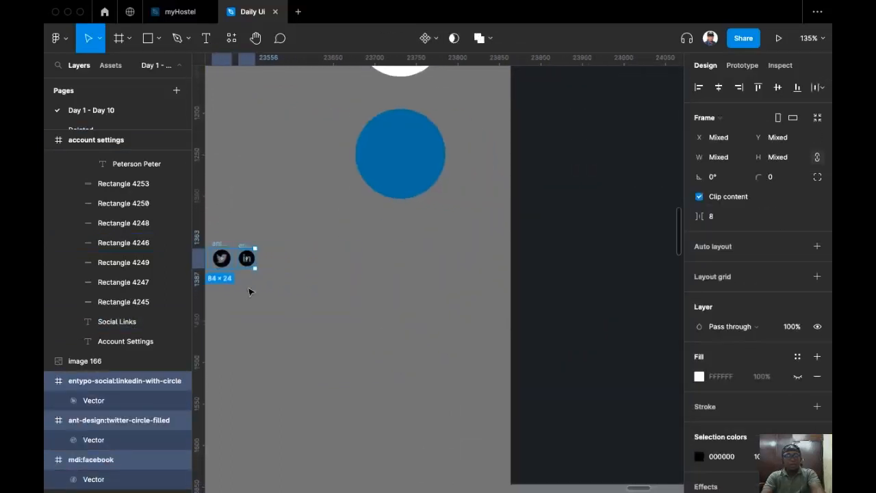
{"action": "scroll", "coordinate": [382, 300], "scroll_direction": "left", "scroll_amount": 3}
{"action": "key", "text": "super+v"}
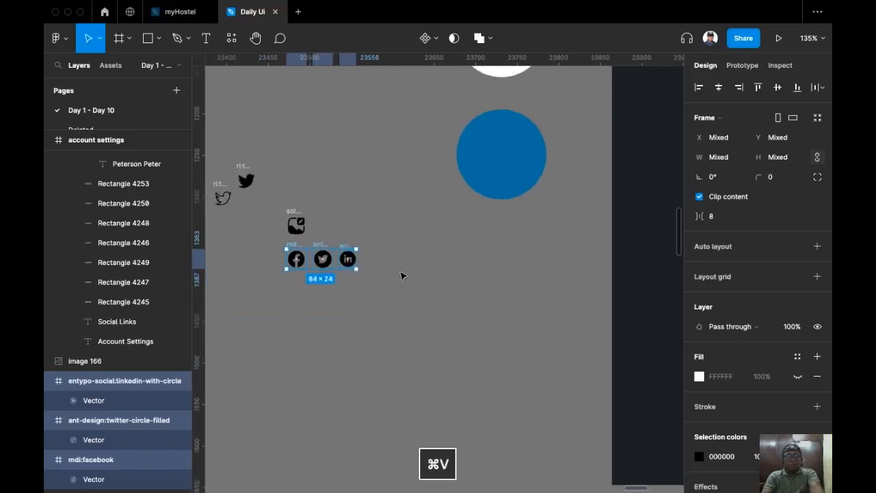
{"action": "scroll", "coordinate": [401, 273], "scroll_direction": "right", "scroll_amount": 6}
{"action": "key", "text": "super+c"}
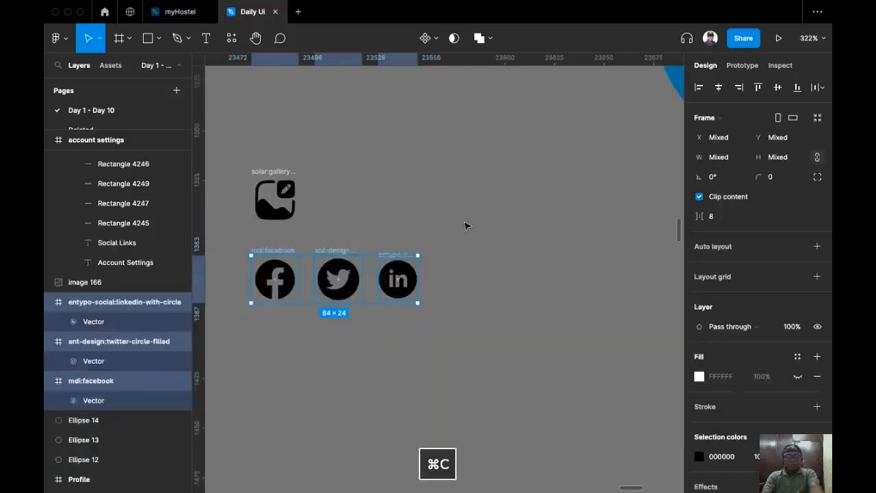
Paste the Facebook, Twitter and LinkedIn icons into the Account Settings frame beside Social Links.
{"action": "left_click_drag", "start_coordinate": [542, 272], "coordinate": [287, 188]}
{"action": "scroll", "coordinate": [503, 253], "scroll_direction": "down", "scroll_amount": 5}
{"action": "left_click_drag", "start_coordinate": [672, 309], "coordinate": [223, 240]}
{"action": "scroll", "coordinate": [420, 260], "scroll_direction": "right", "scroll_amount": 1}
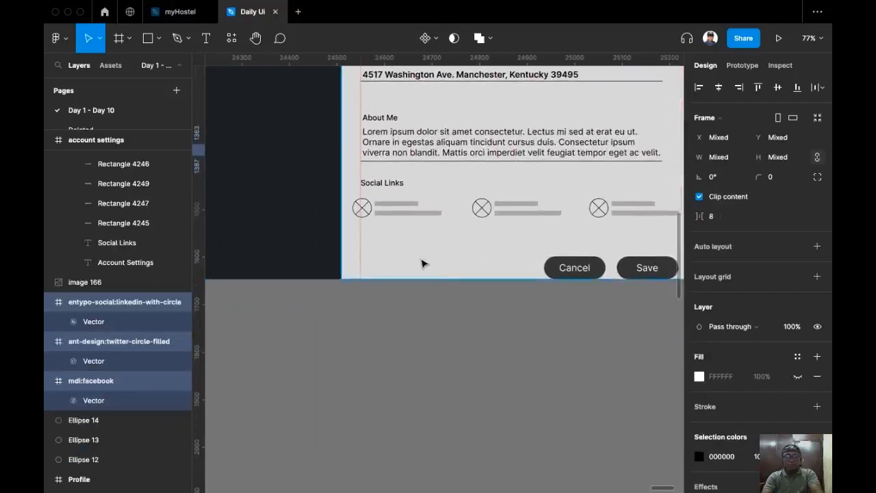
{"action": "scroll", "coordinate": [419, 255], "scroll_direction": "up", "scroll_amount": 5}
{"action": "left_click", "coordinate": [395, 230], "text": "super"}
{"action": "right_click", "coordinate": [394, 231]}
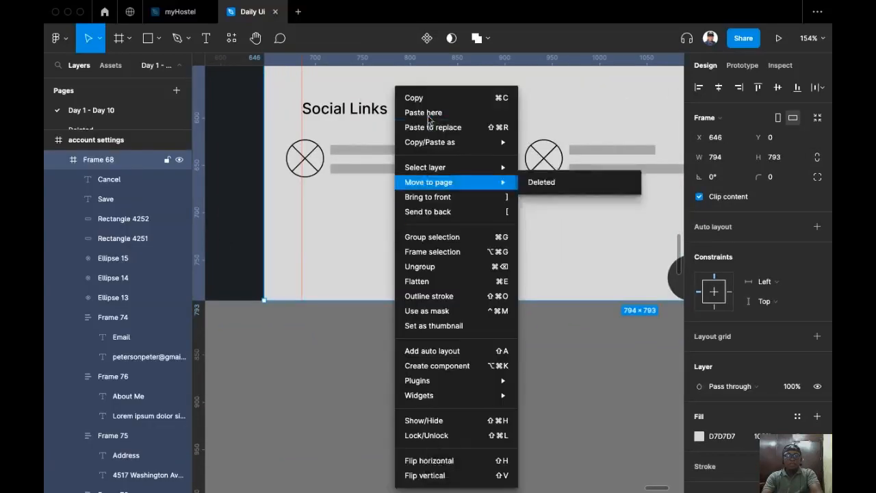
{"action": "left_click", "coordinate": [431, 111]}
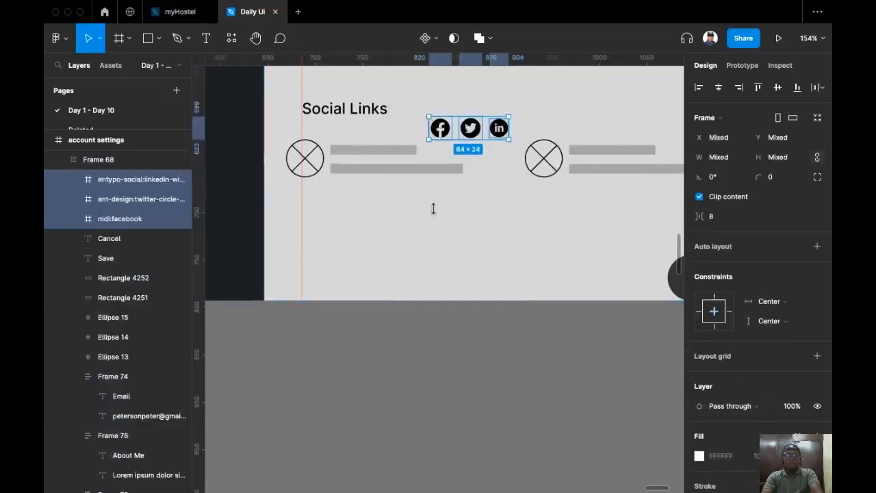
{"action": "scroll", "coordinate": [427, 204], "scroll_direction": "up", "scroll_amount": 5}
{"action": "scroll", "coordinate": [471, 297], "scroll_direction": "left", "scroll_amount": 12}
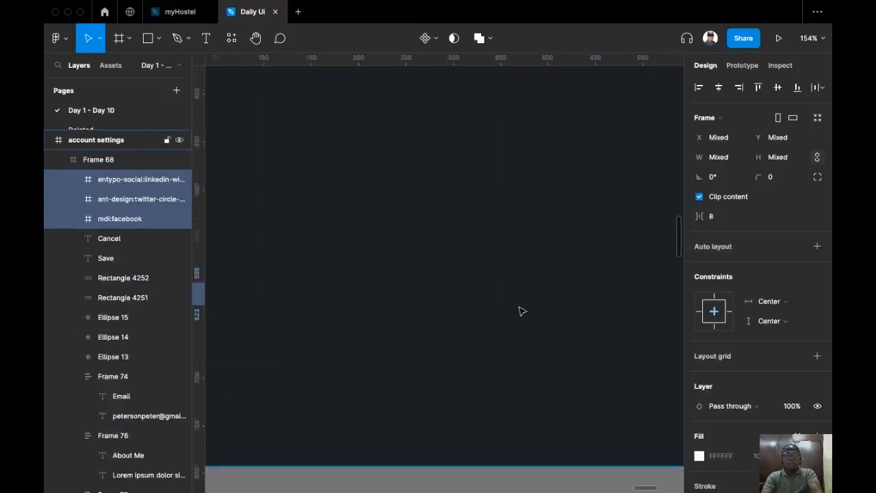
{"action": "scroll", "coordinate": [522, 312], "scroll_direction": "down", "scroll_amount": 5}
{"action": "scroll", "coordinate": [479, 267], "scroll_direction": "right", "scroll_amount": 3}
Copy the photo's round edit badge into the Social Links area and duplicate it into a row of three.
{"action": "scroll", "coordinate": [406, 221], "scroll_direction": "up", "scroll_amount": 4}
{"action": "left_click", "coordinate": [435, 227]}
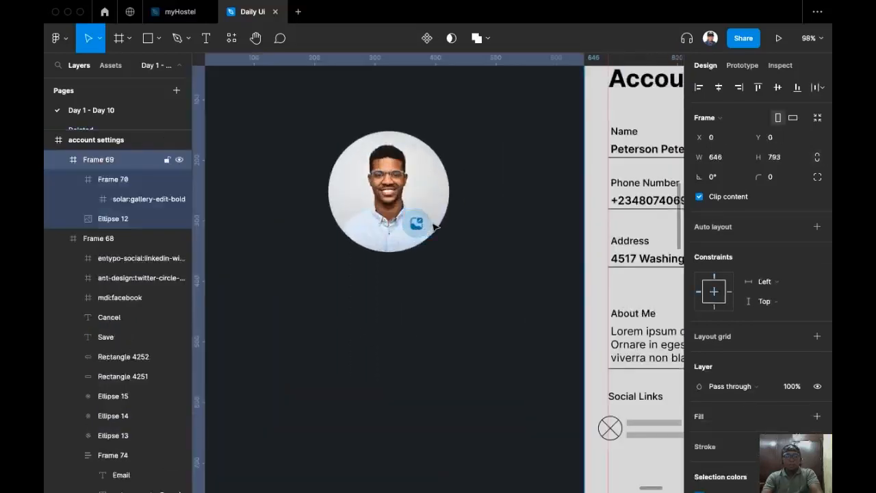
{"action": "left_click", "coordinate": [435, 227]}
{"action": "key", "text": "super+c"}
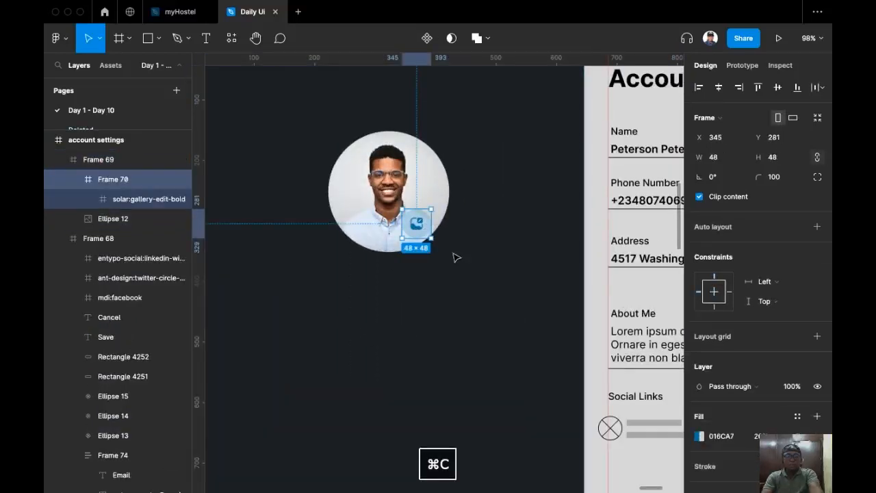
{"action": "scroll", "coordinate": [404, 330], "scroll_direction": "right", "scroll_amount": 5}
{"action": "scroll", "coordinate": [404, 330], "scroll_direction": "down", "scroll_amount": 2}
{"action": "scroll", "coordinate": [404, 329], "scroll_direction": "down", "scroll_amount": 2}
{"action": "scroll", "coordinate": [410, 322], "scroll_direction": "right", "scroll_amount": 2}
{"action": "scroll", "coordinate": [355, 297], "scroll_direction": "up", "scroll_amount": 5}
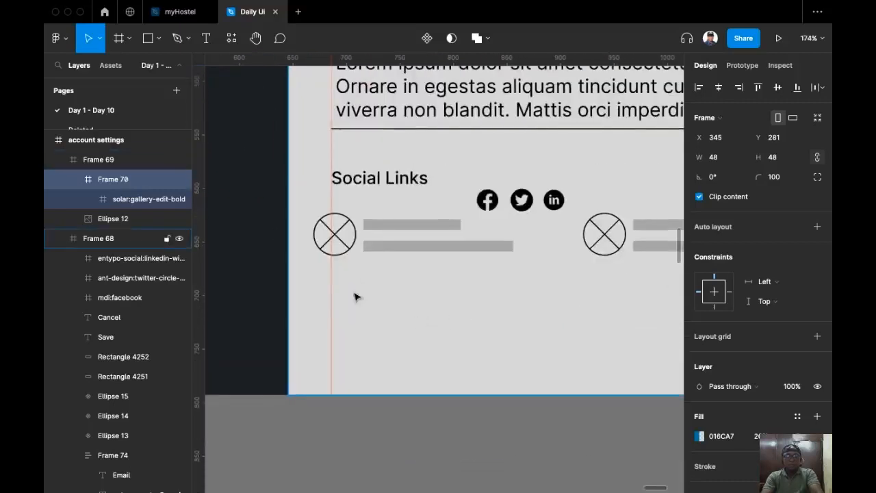
{"action": "right_click", "coordinate": [395, 316]}
{"action": "left_click", "coordinate": [439, 113]}
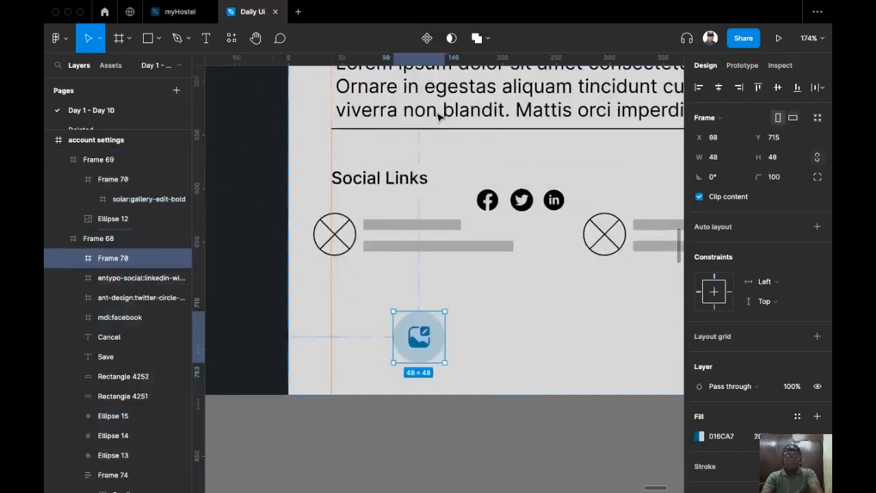
{"action": "scroll", "coordinate": [426, 210], "scroll_direction": "down", "scroll_amount": 3}
{"action": "scroll", "coordinate": [411, 226], "scroll_direction": "right", "scroll_amount": 2}
{"action": "left_click_drag", "start_coordinate": [386, 281], "coordinate": [568, 284]}
Swap the gallery glyphs in the three circles for the Facebook, Twitter and LinkedIn icons.
{"action": "left_click", "coordinate": [450, 142]}
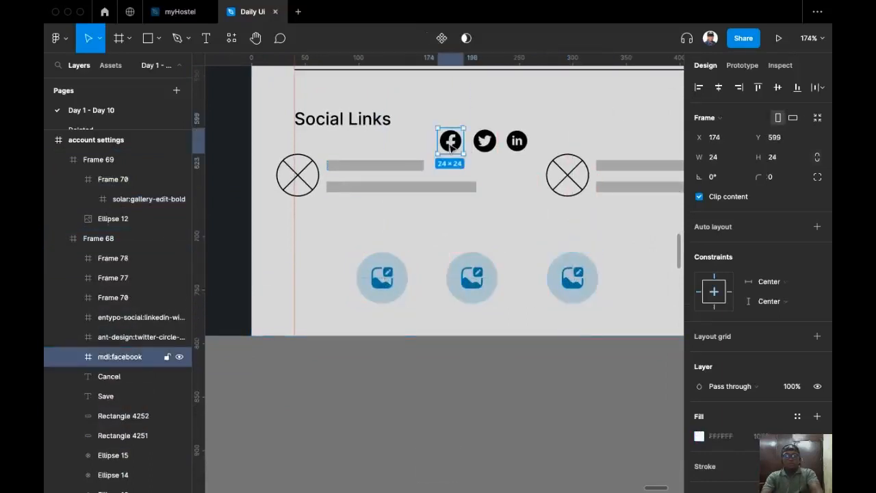
{"action": "key", "text": "super+x"}
{"action": "left_click", "coordinate": [381, 280]}
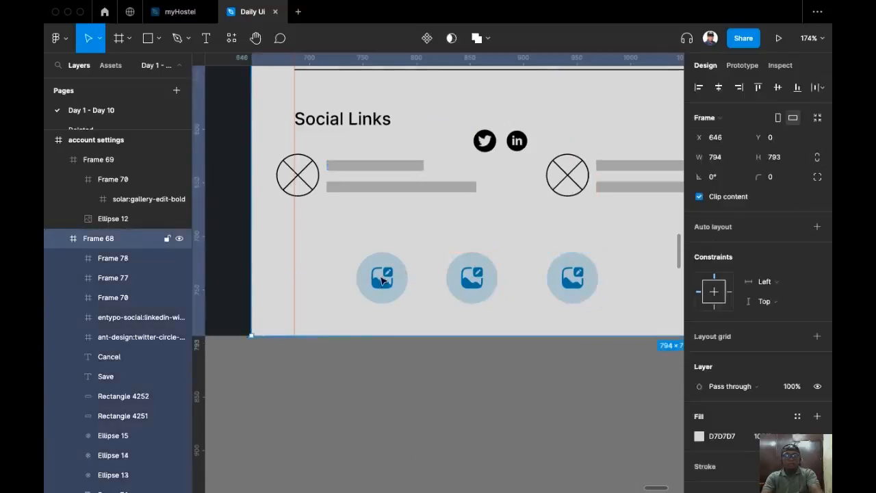
{"action": "double_click", "coordinate": [382, 280]}
{"action": "key", "text": "super+shift+r"}
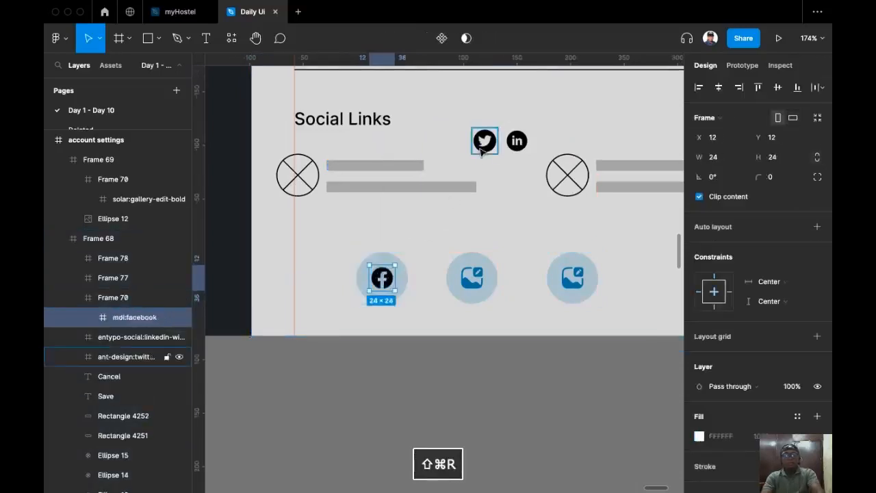
{"action": "left_click", "coordinate": [483, 144]}
{"action": "key", "text": "super+c"}
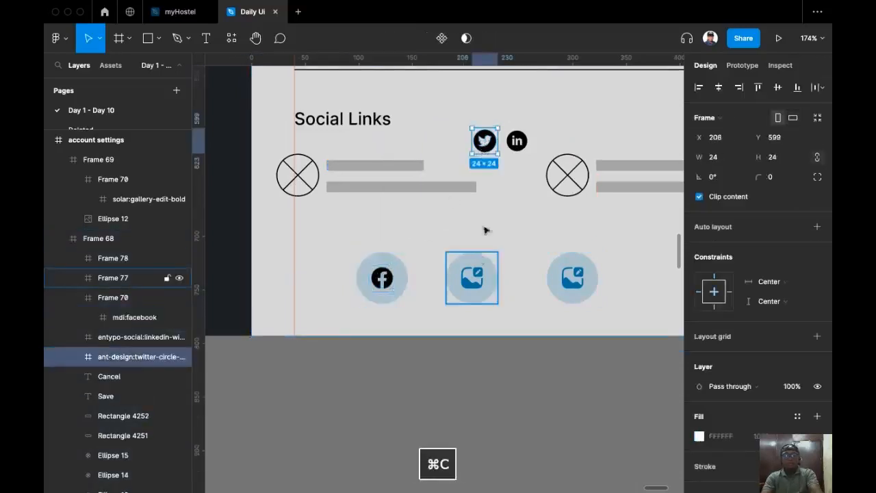
{"action": "key", "text": "super+x"}
{"action": "left_click", "coordinate": [477, 286]}
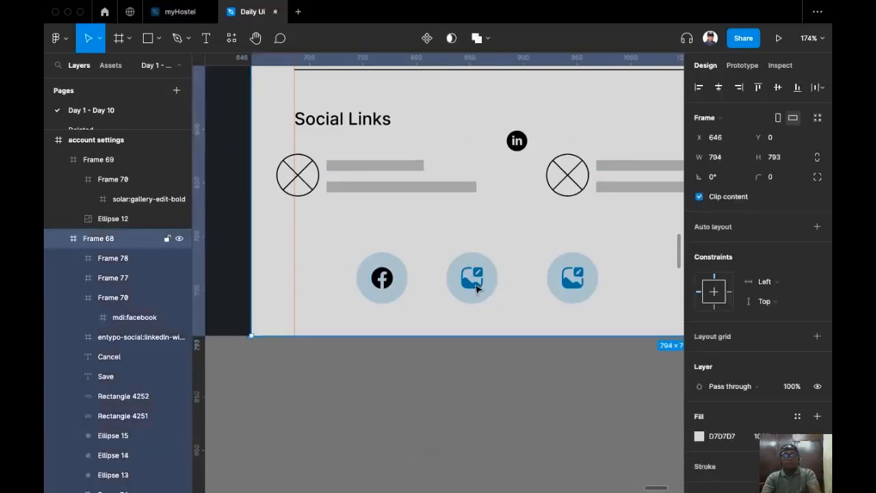
{"action": "double_click", "coordinate": [477, 288]}
{"action": "key", "text": "super+shift+r"}
{"action": "left_click", "coordinate": [518, 142]}
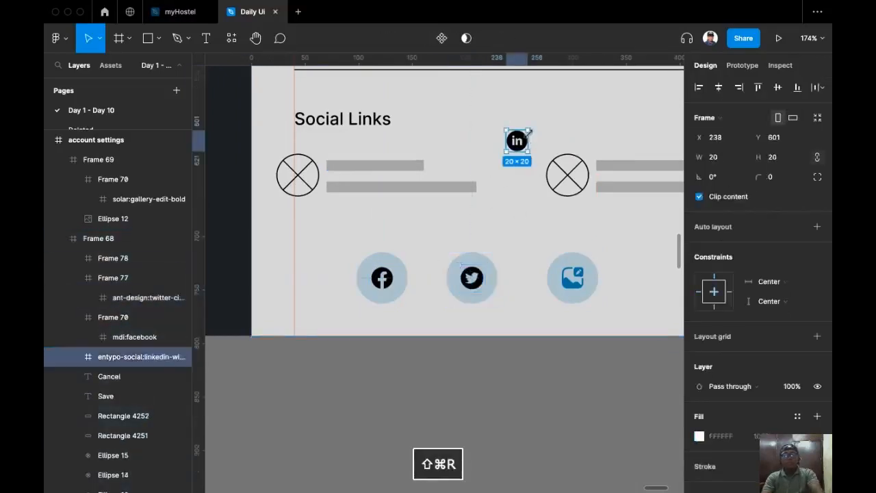
{"action": "key", "text": "super+x"}
{"action": "left_click", "coordinate": [575, 277]}
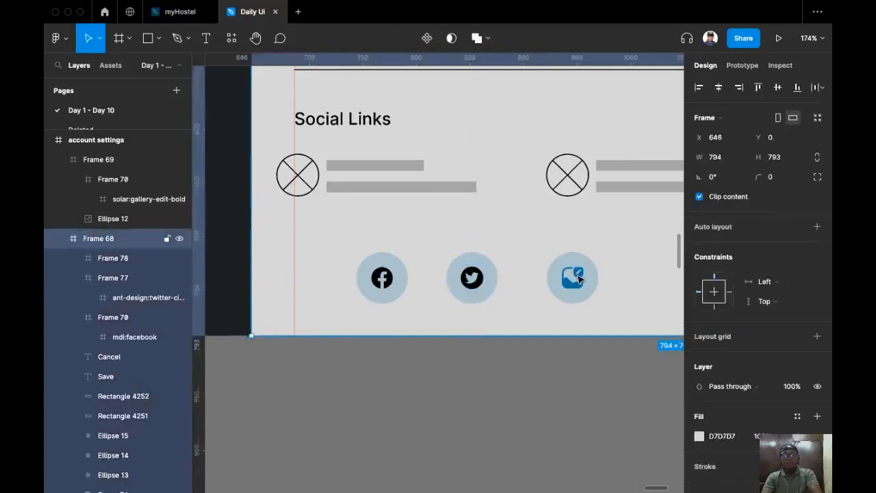
{"action": "double_click", "coordinate": [578, 277]}
{"action": "double_click", "coordinate": [578, 277]}
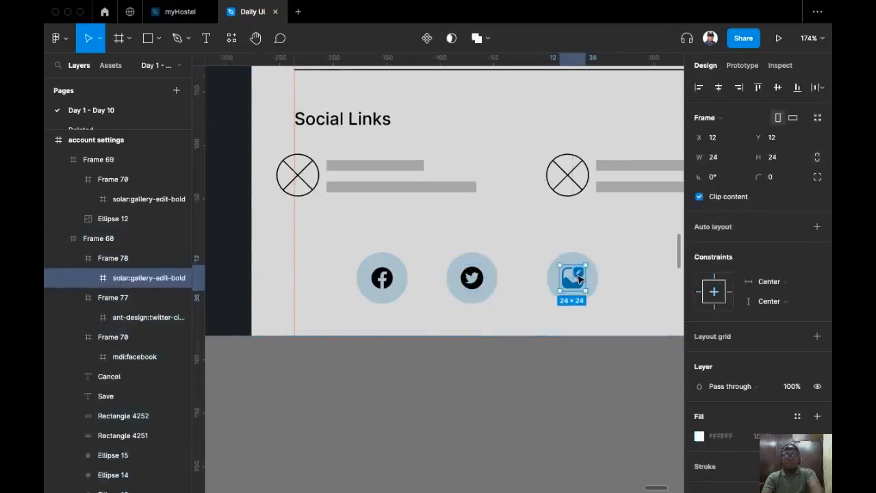
{"action": "key", "text": "super+shift+r"}
Place a copy of the blue circle below the form as a colour sample.
{"action": "scroll", "coordinate": [471, 250], "scroll_direction": "down", "scroll_amount": 5}
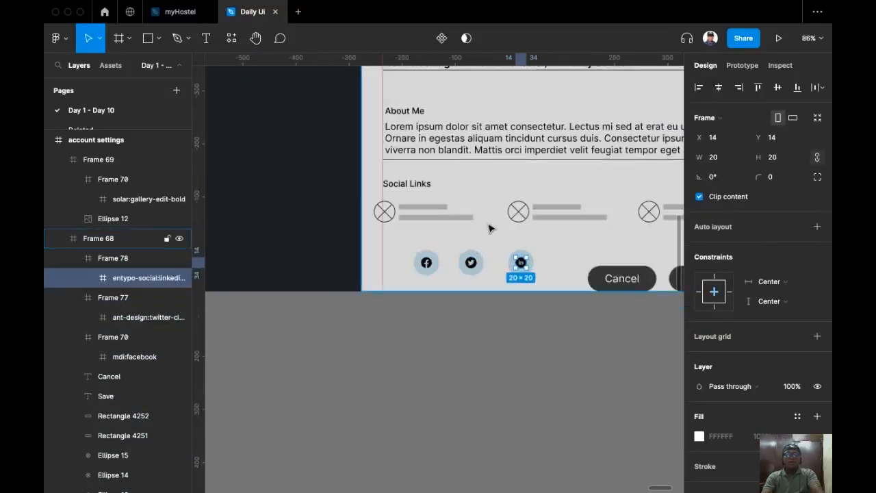
{"action": "scroll", "coordinate": [514, 306], "scroll_direction": "up", "scroll_amount": 2}
{"action": "left_click", "coordinate": [505, 285]}
{"action": "scroll", "coordinate": [479, 294], "scroll_direction": "right", "scroll_amount": 2}
{"action": "scroll", "coordinate": [479, 295], "scroll_direction": "up", "scroll_amount": 2}
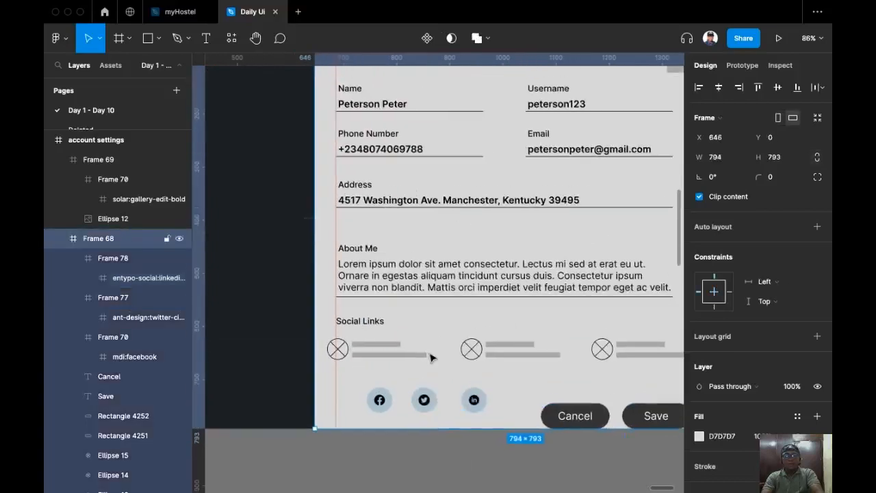
{"action": "scroll", "coordinate": [445, 308], "scroll_direction": "down", "scroll_amount": 2}
{"action": "scroll", "coordinate": [425, 350], "scroll_direction": "down", "scroll_amount": 5}
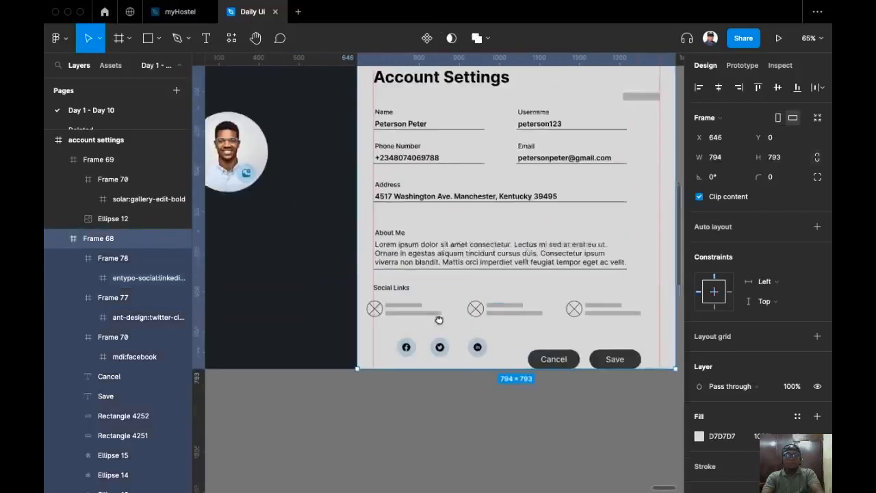
{"action": "left_click_drag", "start_coordinate": [500, 238], "coordinate": [542, 215]}
{"action": "left_click_drag", "start_coordinate": [224, 236], "coordinate": [495, 358]}
Recolour the three social icons from black to blue 016CA7 by sampling the blue circle.
{"action": "scroll", "coordinate": [510, 339], "scroll_direction": "up", "scroll_amount": 10}
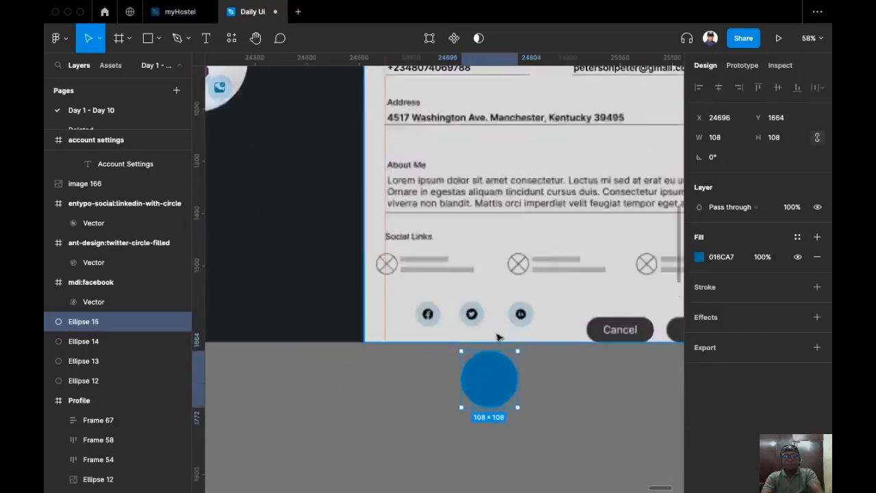
{"action": "scroll", "coordinate": [417, 316], "scroll_direction": "left", "scroll_amount": 3}
{"action": "scroll", "coordinate": [419, 287], "scroll_direction": "down", "scroll_amount": 1}
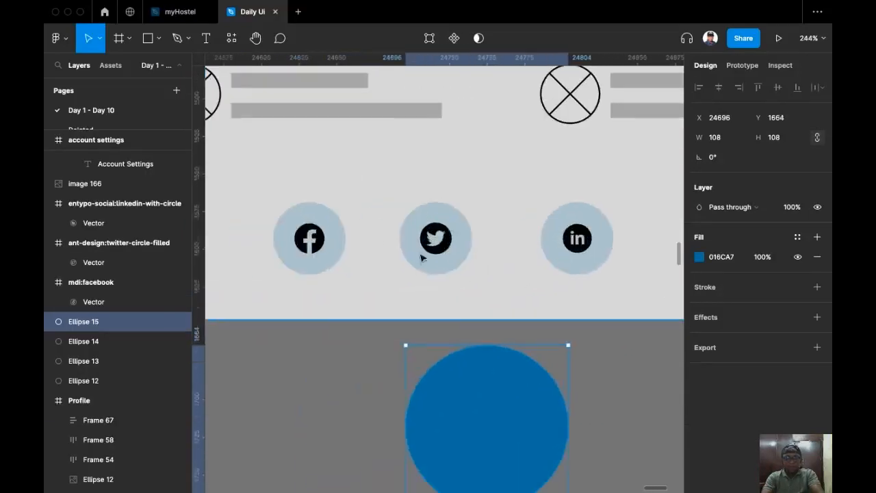
{"action": "left_click", "coordinate": [336, 230]}
{"action": "left_click", "coordinate": [448, 232], "text": "shift"}
{"action": "left_click", "coordinate": [586, 240], "text": "shift"}
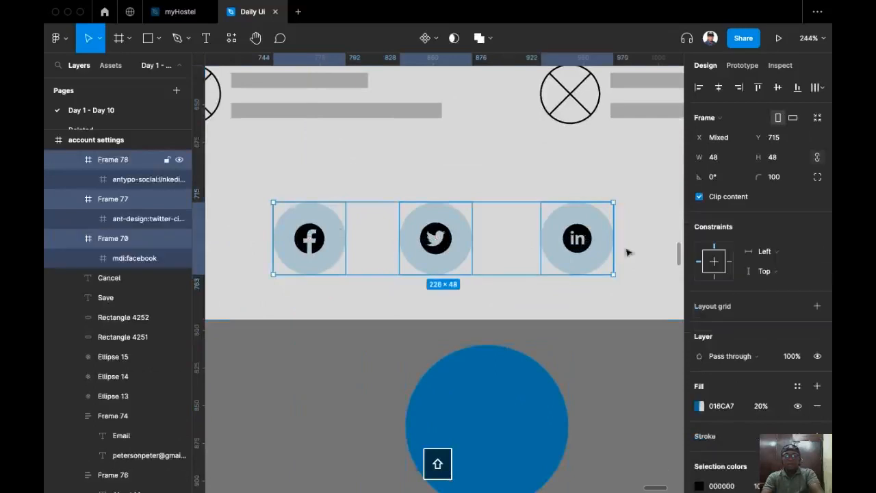
{"action": "scroll", "coordinate": [760, 322], "scroll_direction": "down", "scroll_amount": 3}
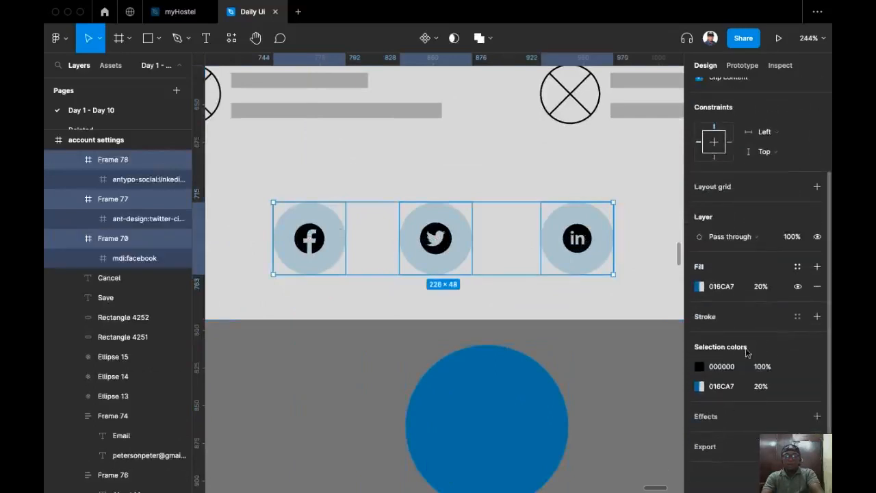
{"action": "left_click", "coordinate": [698, 367]}
{"action": "left_click", "coordinate": [554, 356]}
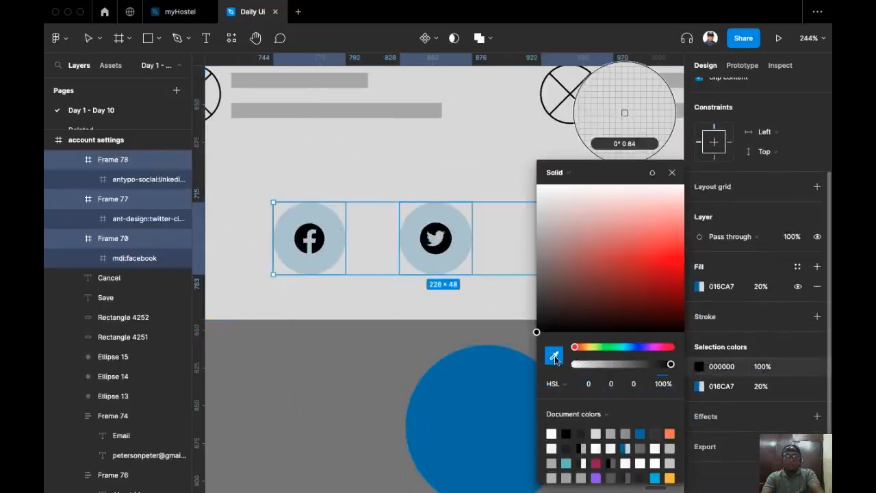
{"action": "left_click", "coordinate": [475, 382]}
{"action": "left_click", "coordinate": [251, 455]}
Move the blue sample circle away from the form and select the Facebook circle.
{"action": "scroll", "coordinate": [252, 456], "scroll_direction": "up", "scroll_amount": 1}
{"action": "scroll", "coordinate": [251, 455], "scroll_direction": "down", "scroll_amount": 5}
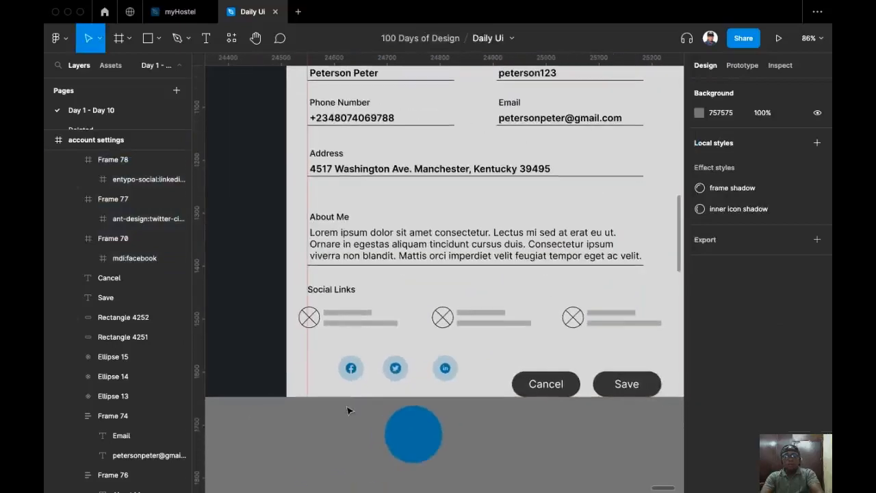
{"action": "left_click", "coordinate": [409, 430]}
{"action": "scroll", "coordinate": [366, 445], "scroll_direction": "up", "scroll_amount": 1}
{"action": "left_click_drag", "start_coordinate": [440, 442], "coordinate": [294, 488]}
{"action": "scroll", "coordinate": [361, 438], "scroll_direction": "up", "scroll_amount": 5}
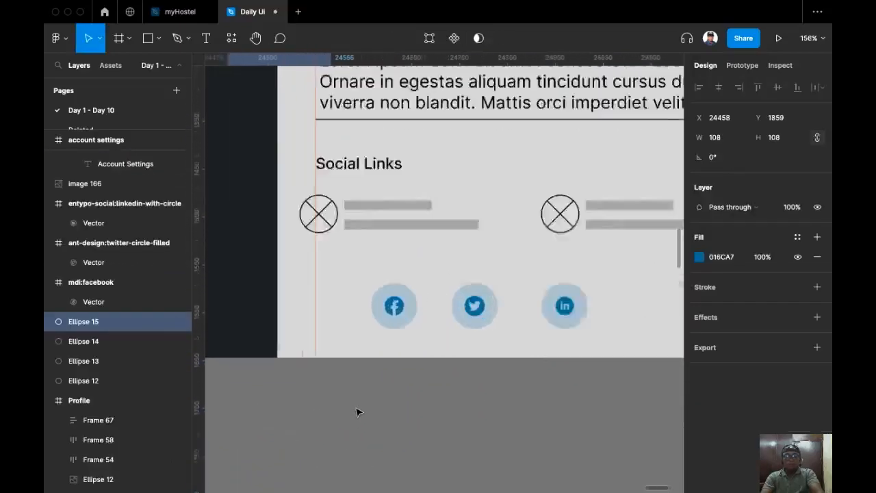
{"action": "scroll", "coordinate": [389, 429], "scroll_direction": "down", "scroll_amount": 5}
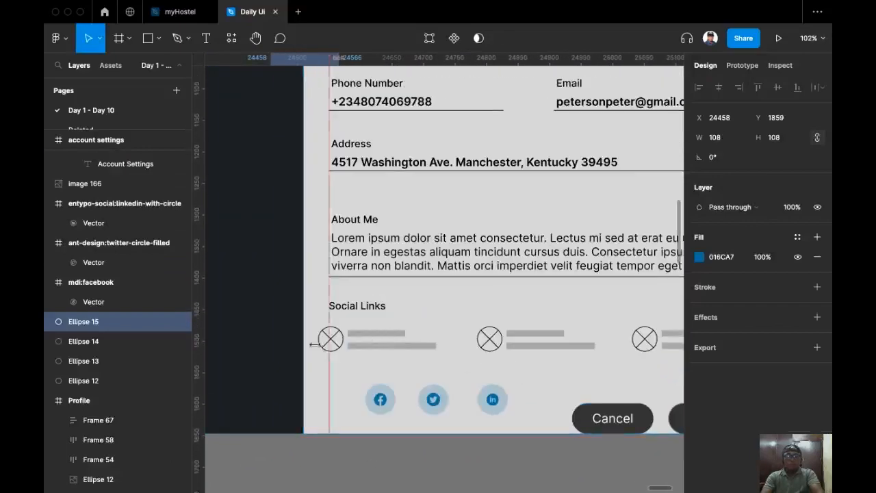
{"action": "left_click", "coordinate": [377, 401]}
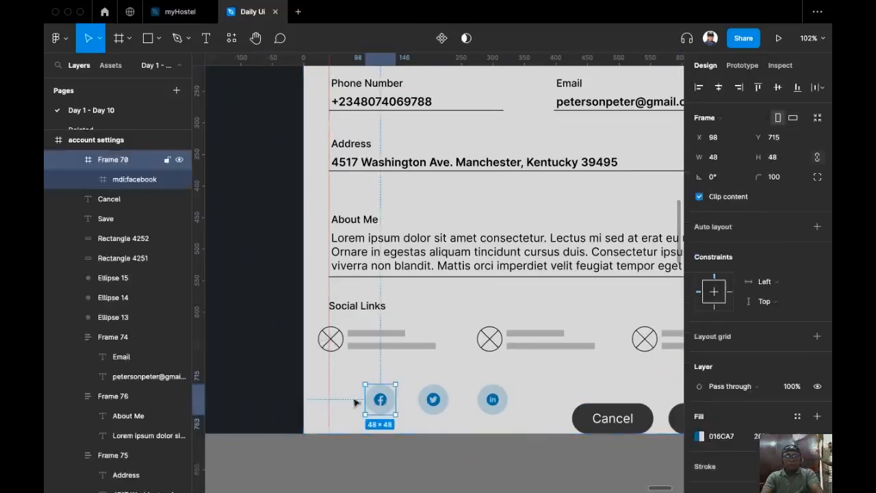
Raise the Facebook circle and place a 'Facebook' label, copied from the Social Links heading, beside it.
{"action": "left_click_drag", "start_coordinate": [377, 402], "coordinate": [346, 386]}
{"action": "left_click", "coordinate": [359, 308], "text": "super"}
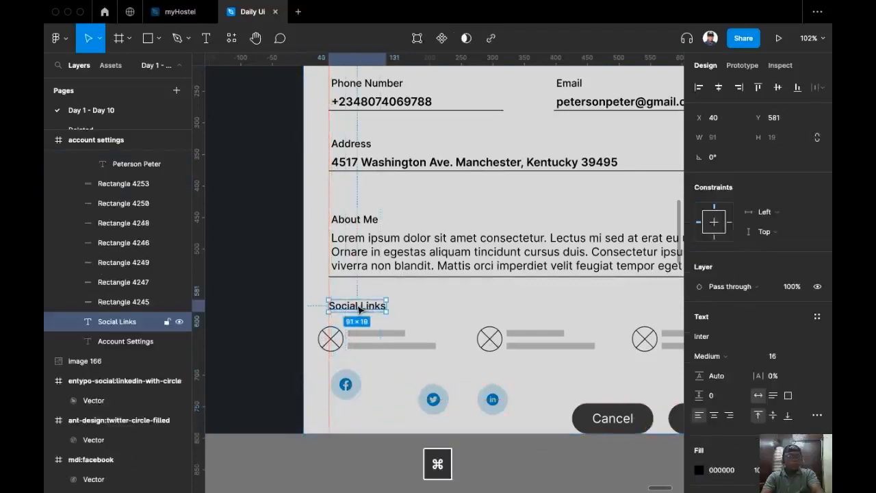
{"action": "left_click_drag", "start_coordinate": [358, 308], "coordinate": [393, 381]}
{"action": "scroll", "coordinate": [364, 389], "scroll_direction": "up", "scroll_amount": 5}
{"action": "double_click", "coordinate": [403, 376]}
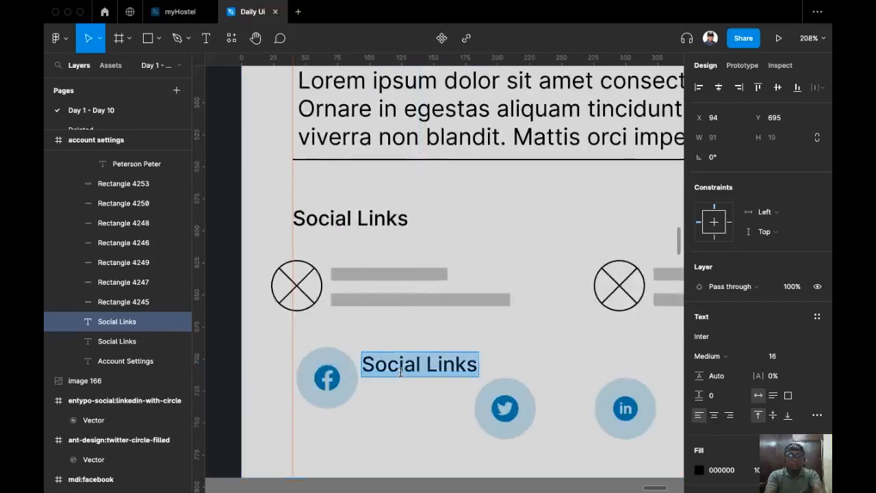
{"action": "type", "text": "Faceb"}
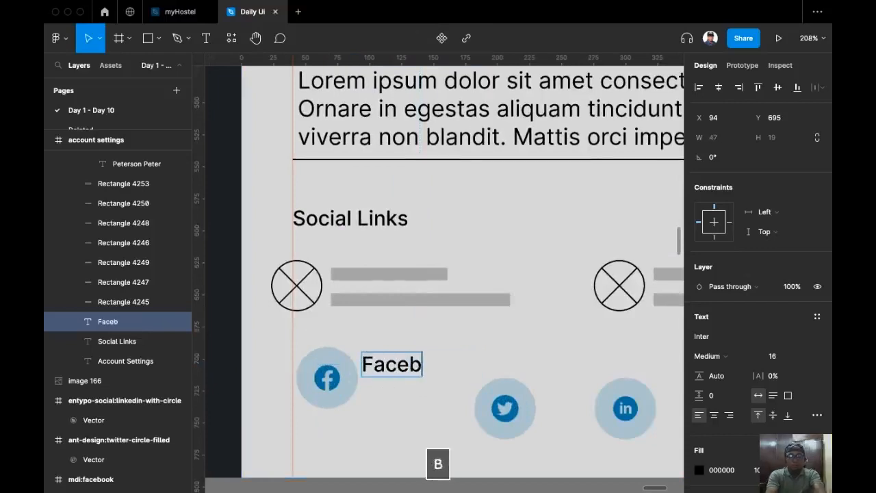
{"action": "key", "text": "Escape"}
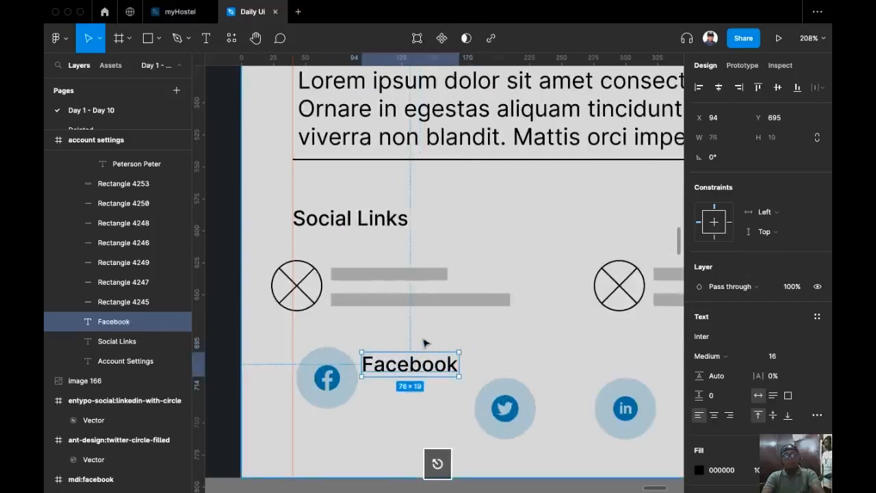
{"action": "key", "text": "Escape"}
{"action": "left_click_drag", "start_coordinate": [414, 367], "coordinate": [421, 369]}
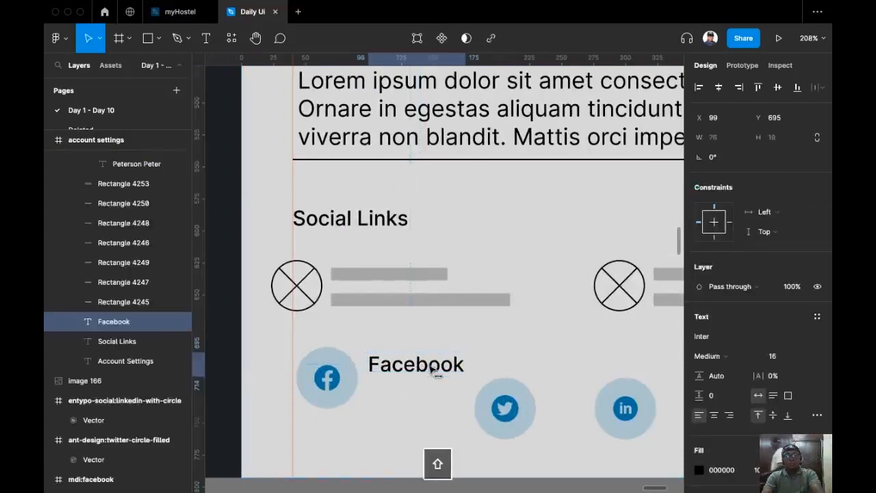
Shift the Twitter and LinkedIn icons further right.
{"action": "scroll", "coordinate": [452, 384], "scroll_direction": "down", "scroll_amount": 3}
{"action": "left_click", "coordinate": [470, 355]}
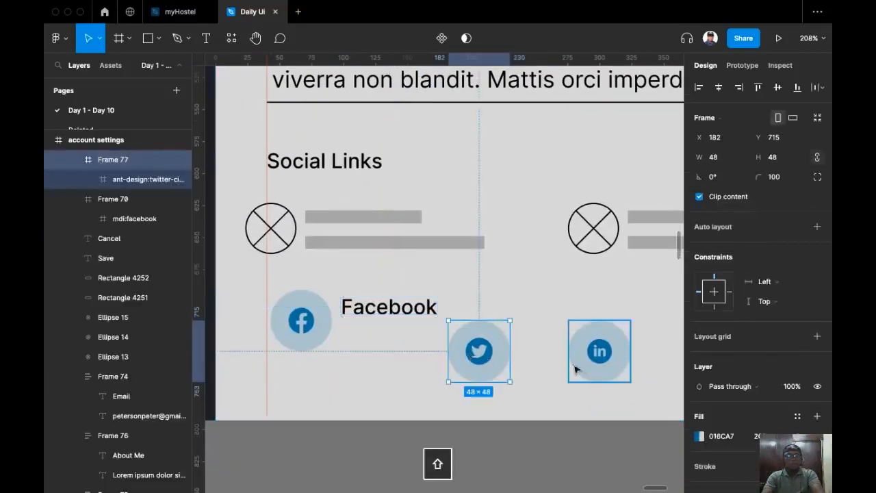
{"action": "left_click", "coordinate": [584, 362], "text": "shift"}
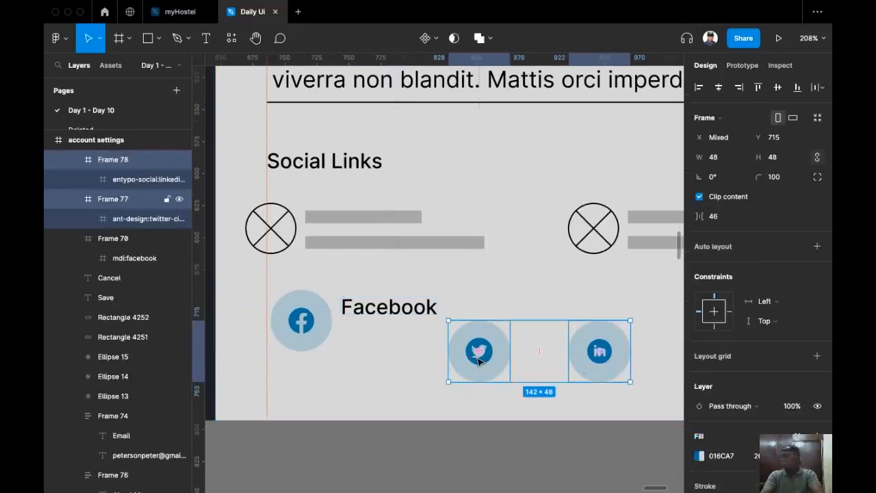
{"action": "left_click_drag", "start_coordinate": [479, 361], "coordinate": [619, 361]}
Duplicate the Facebook label below itself and retype it as the Facebook profile URL.
{"action": "left_click", "coordinate": [404, 308]}
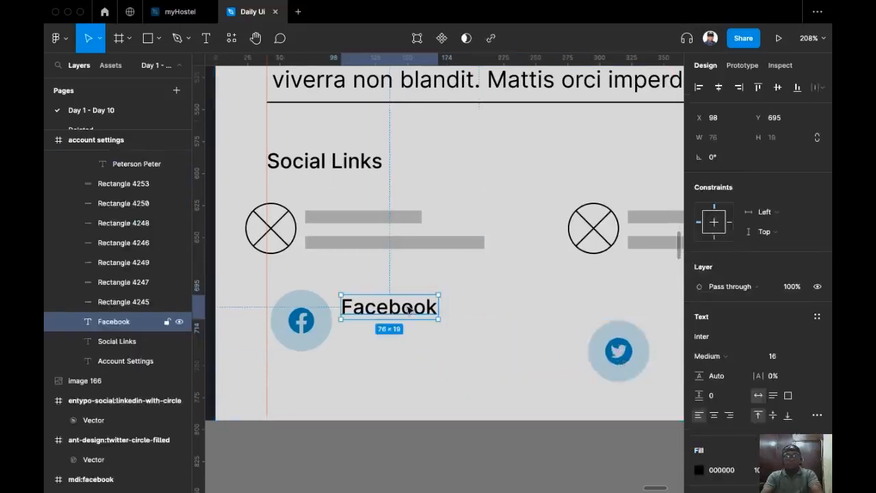
{"action": "left_click_drag", "start_coordinate": [404, 308], "coordinate": [406, 344]}
{"action": "double_click", "coordinate": [401, 339]}
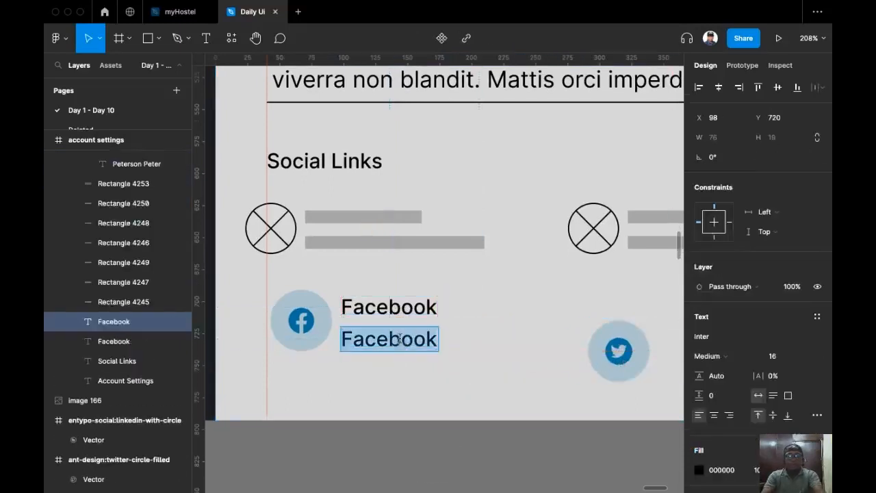
{"action": "type", "text": "www.f"}
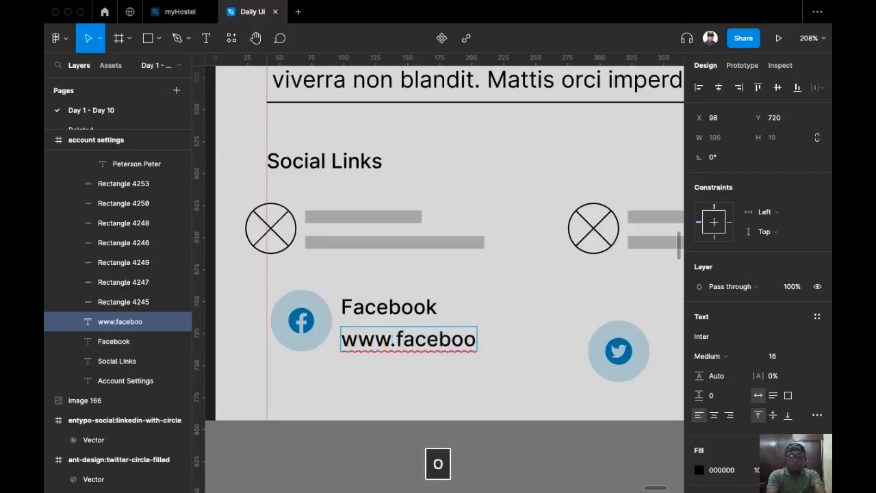
{"action": "type", "text": "aceboo."}
{"action": "key", "text": "BackSpace"}
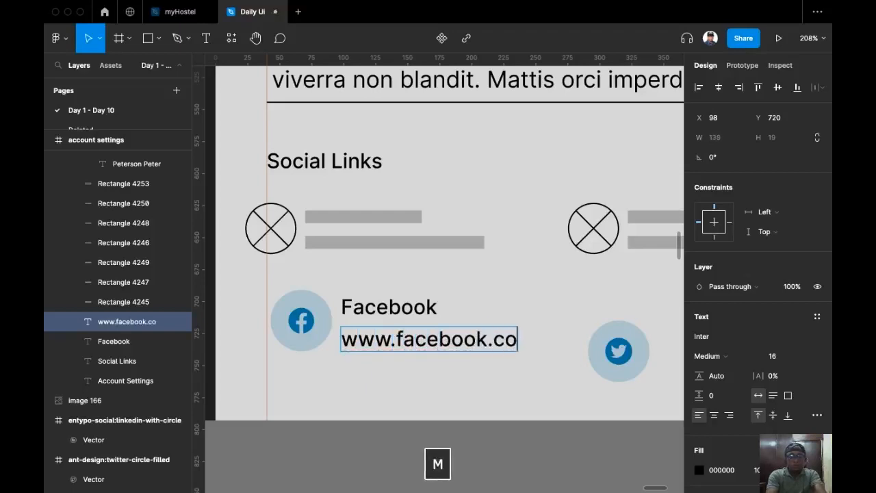
{"action": "type", "text": "k.com/"}
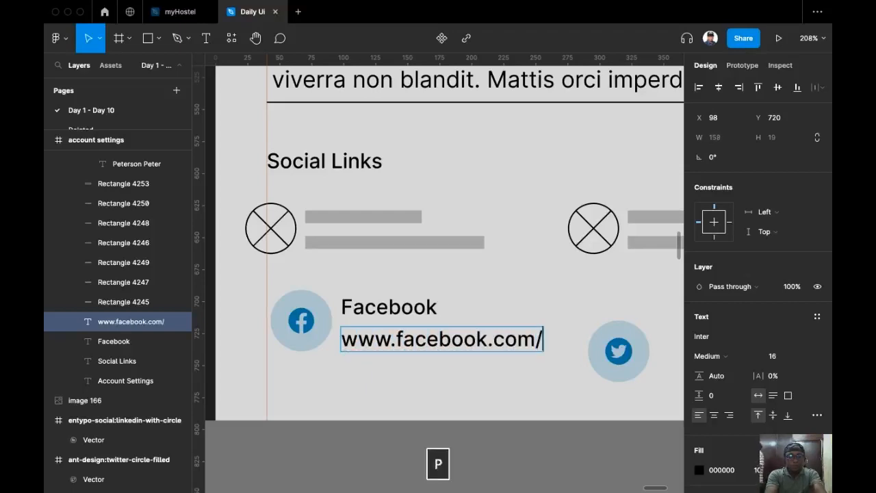
{"action": "type", "text": "pert"}
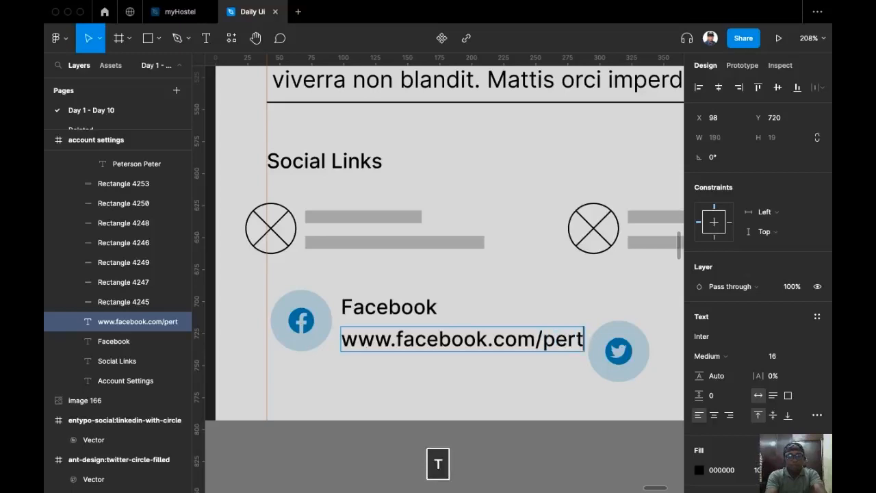
{"action": "key", "text": "BackSpace"}
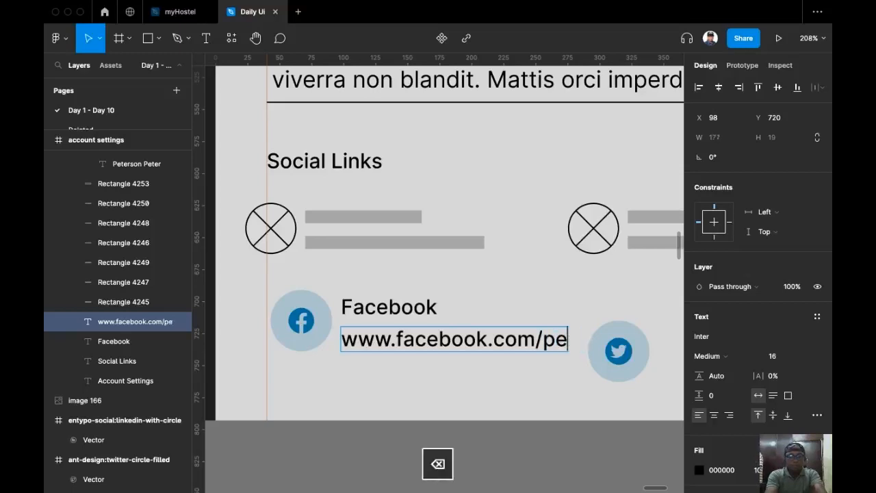
{"action": "type", "text": "erson123"}
{"action": "key", "text": "Escape"}
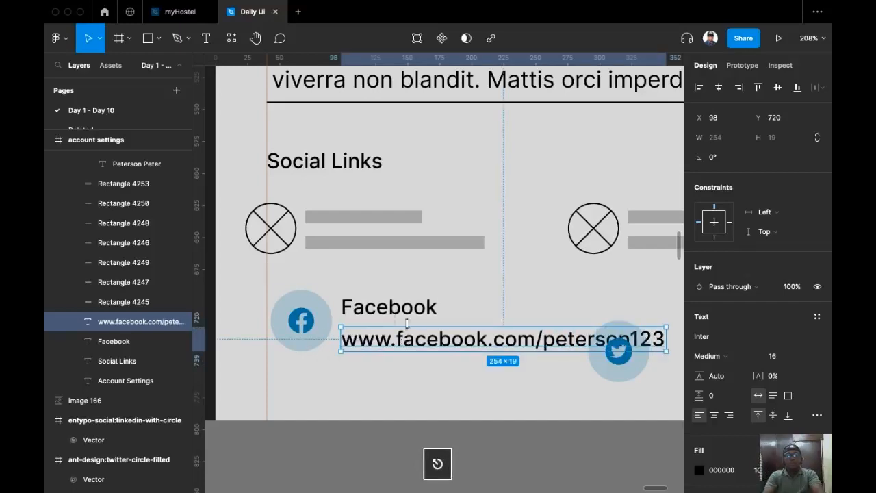
{"action": "left_click", "coordinate": [384, 309], "text": "shift"}
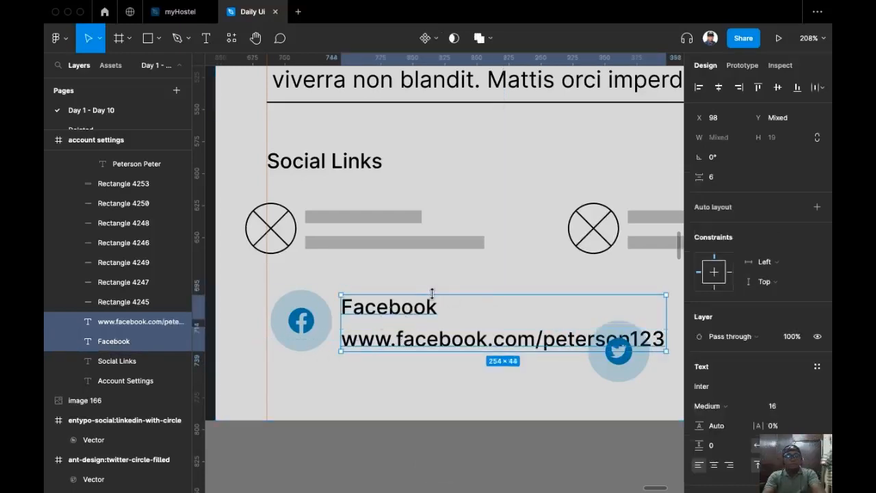
Stack the label and link in auto layout, then wrap them with the Facebook icon into a row.
{"action": "key", "text": "shift+a"}
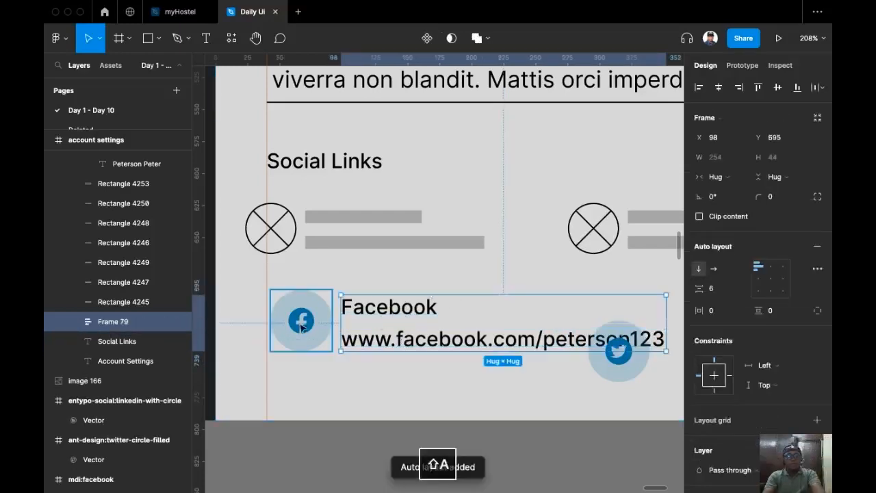
{"action": "left_click", "coordinate": [301, 322], "text": "shift"}
{"action": "key", "text": "shift+a"}
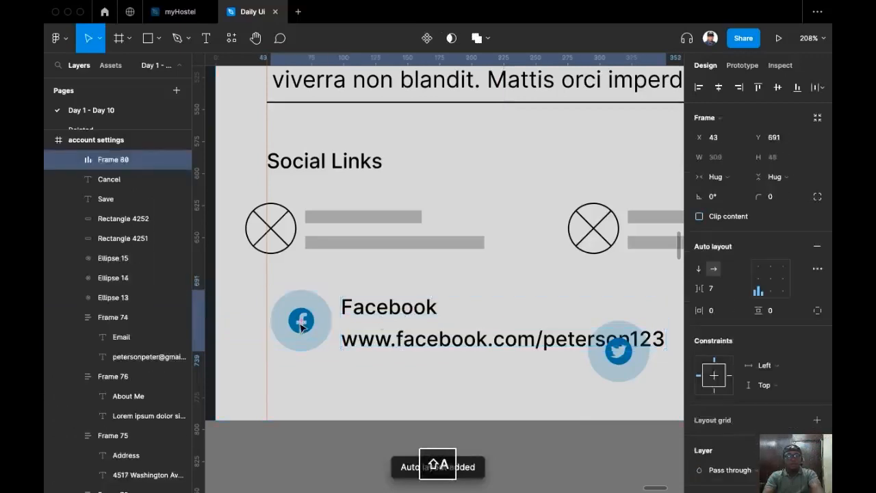
{"action": "left_click_drag", "start_coordinate": [438, 343], "coordinate": [438, 322]}
{"action": "scroll", "coordinate": [421, 362], "scroll_direction": "down", "scroll_amount": 5}
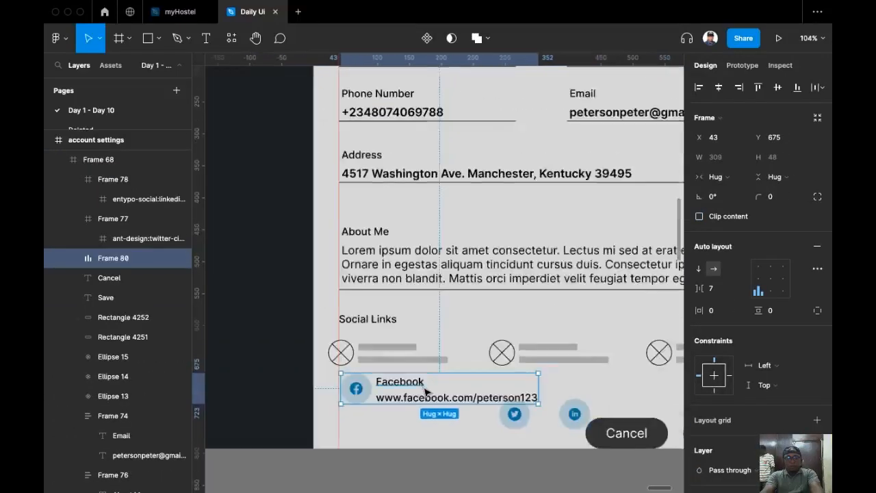
{"action": "scroll", "coordinate": [404, 356], "scroll_direction": "up", "scroll_amount": 5}
{"action": "scroll", "coordinate": [425, 346], "scroll_direction": "up", "scroll_amount": 2}
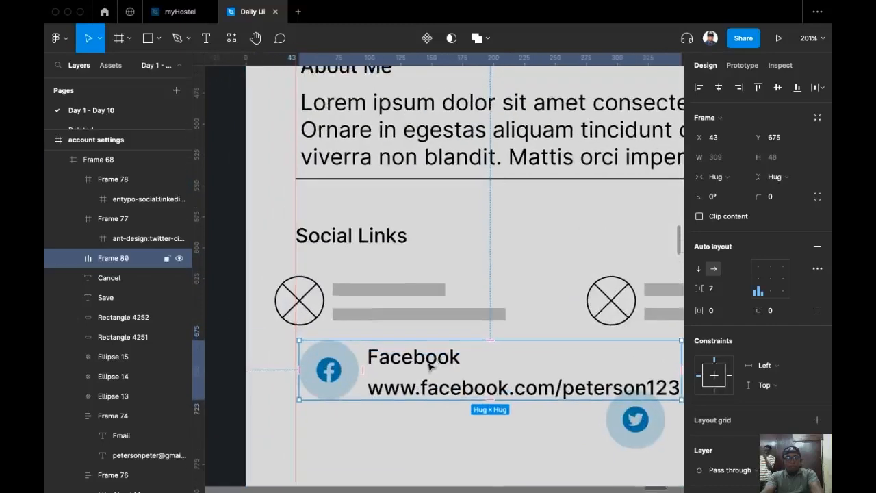
Set the Facebook label to Regular weight and the profile link to Semi Bold.
{"action": "double_click", "coordinate": [430, 367]}
{"action": "scroll", "coordinate": [417, 363], "scroll_direction": "down", "scroll_amount": 3}
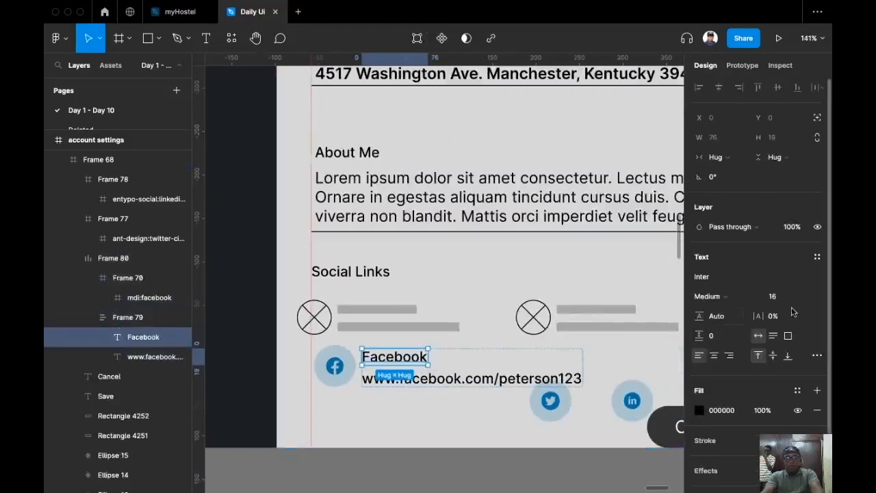
{"action": "scroll", "coordinate": [419, 381], "scroll_direction": "up", "scroll_amount": 3}
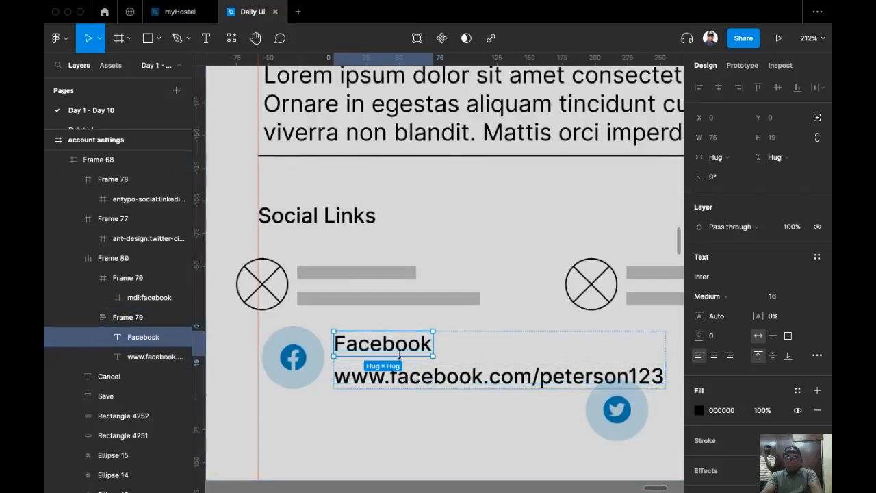
{"action": "left_click", "coordinate": [739, 297]}
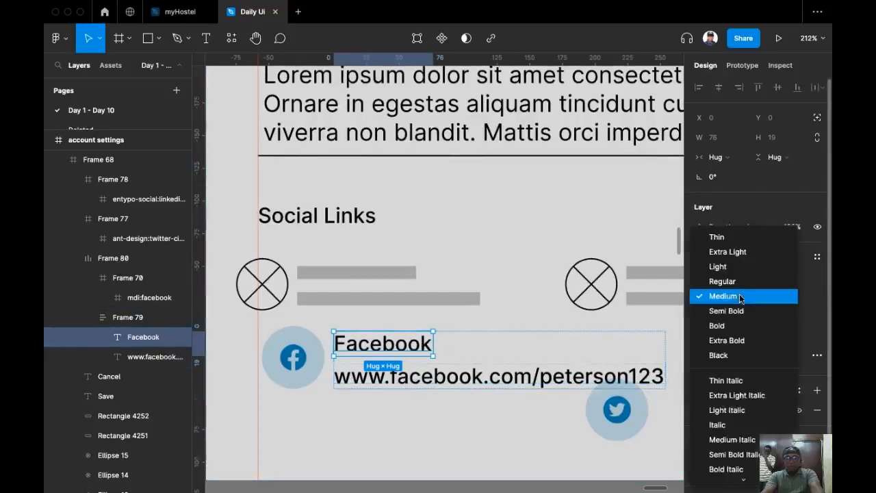
{"action": "left_click", "coordinate": [733, 282]}
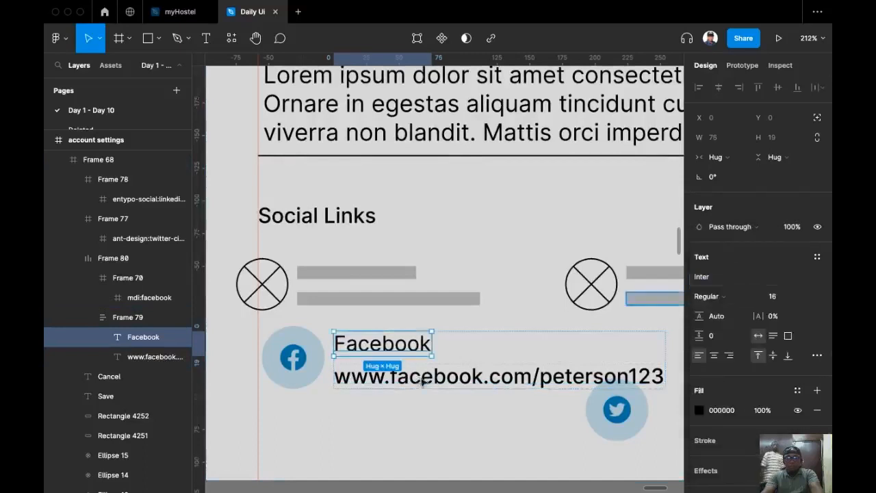
{"action": "scroll", "coordinate": [372, 413], "scroll_direction": "right", "scroll_amount": 2}
{"action": "left_click", "coordinate": [372, 328]}
{"action": "left_click", "coordinate": [375, 339]}
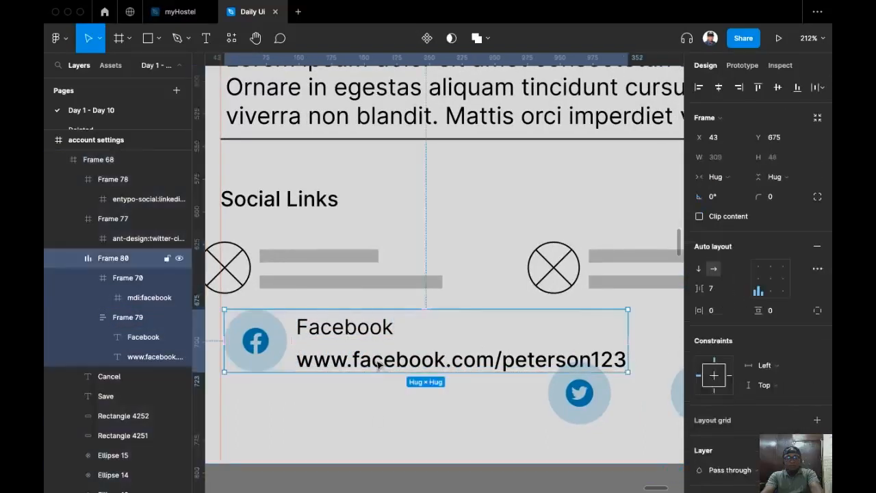
{"action": "left_click", "coordinate": [380, 363]}
{"action": "left_click", "coordinate": [380, 363]}
{"action": "left_click", "coordinate": [736, 296]}
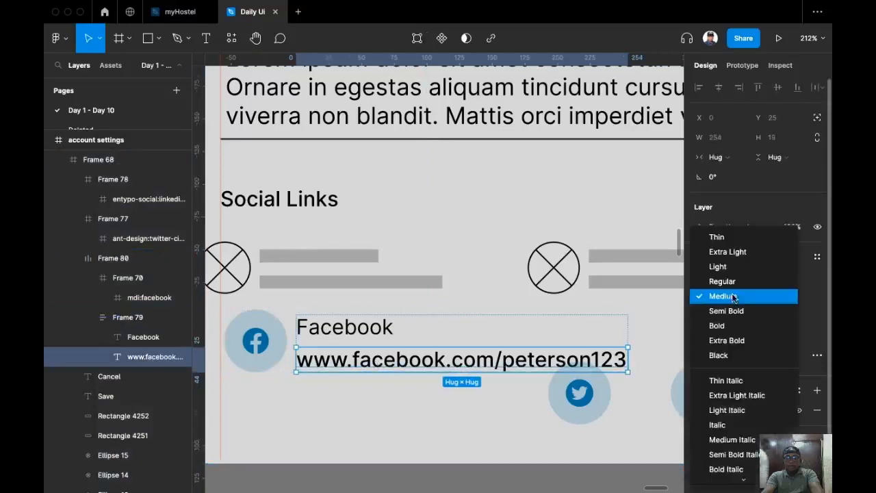
{"action": "left_click", "coordinate": [738, 309]}
Move the Twitter and LinkedIn icons over beside the Save button.
{"action": "scroll", "coordinate": [346, 365], "scroll_direction": "down", "scroll_amount": 5}
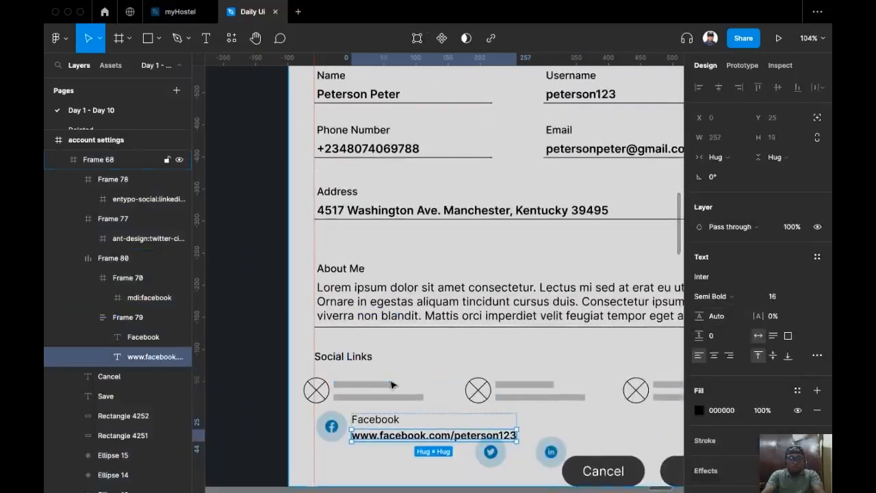
{"action": "scroll", "coordinate": [387, 380], "scroll_direction": "down", "scroll_amount": 3}
{"action": "left_click", "coordinate": [387, 390]}
{"action": "left_click", "coordinate": [410, 335]}
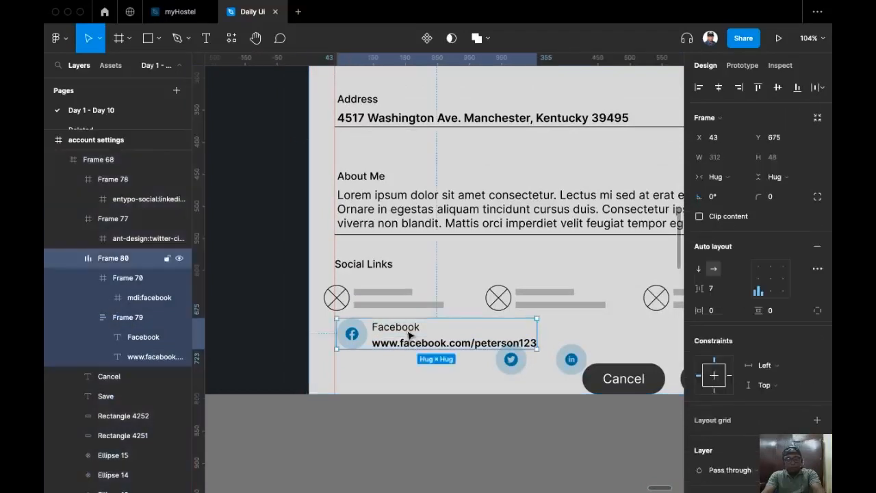
{"action": "scroll", "coordinate": [411, 342], "scroll_direction": "right", "scroll_amount": 3}
{"action": "left_click", "coordinate": [408, 352]}
{"action": "left_click", "coordinate": [466, 354], "text": "shift"}
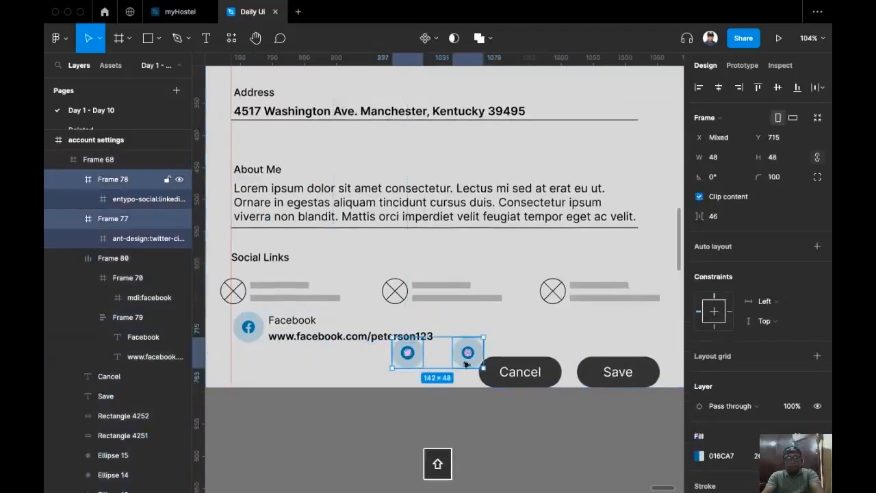
{"action": "left_click_drag", "start_coordinate": [406, 366], "coordinate": [595, 349]}
Duplicate the Facebook row just below it.
{"action": "left_click", "coordinate": [352, 340]}
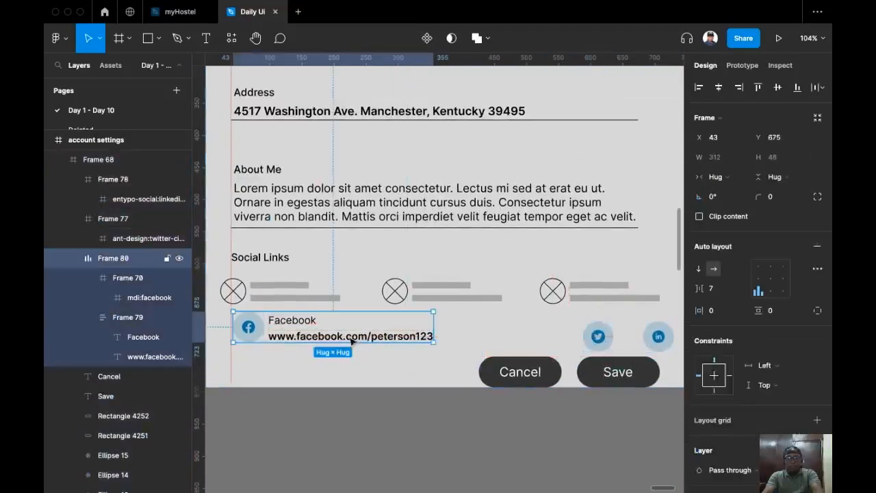
{"action": "left_click_drag", "start_coordinate": [297, 340], "coordinate": [312, 370]}
{"action": "scroll", "coordinate": [312, 369], "scroll_direction": "down", "scroll_amount": 2}
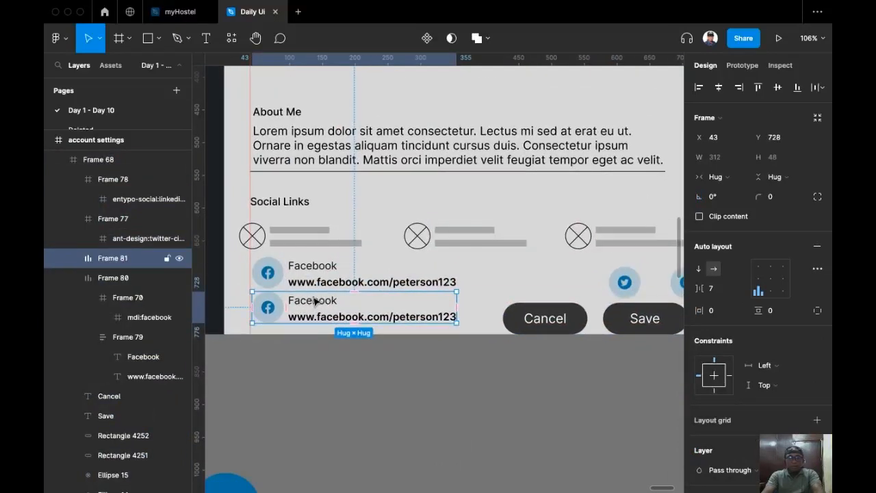
Turn the duplicated row into a Twitter entry with a Twitter handle as its link.
{"action": "double_click", "coordinate": [313, 297], "text": "super"}
{"action": "type", "text": "Twitter"}
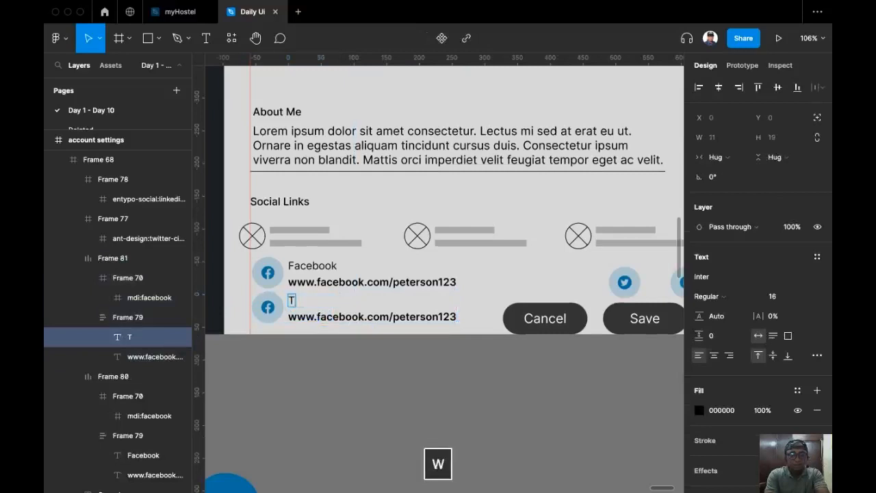
{"action": "double_click", "coordinate": [342, 317]}
{"action": "key", "text": "super+a"}
{"action": "type", "text": "@"}
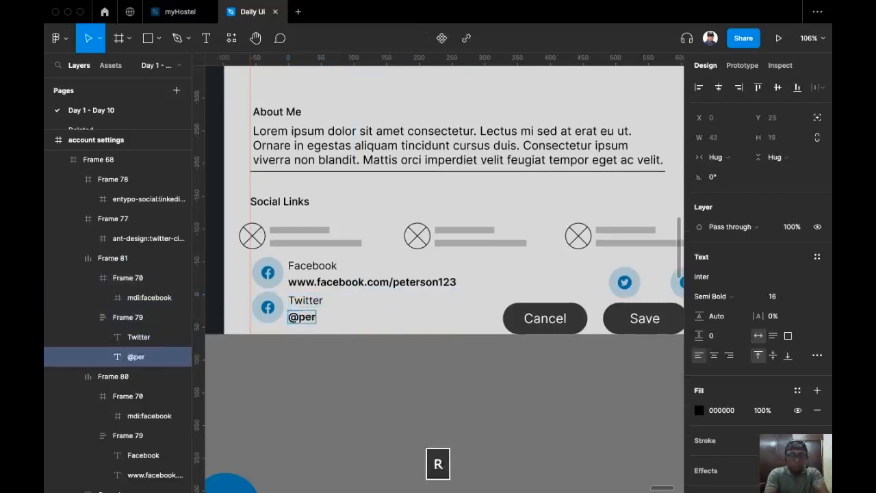
{"action": "type", "text": "peterson12"}
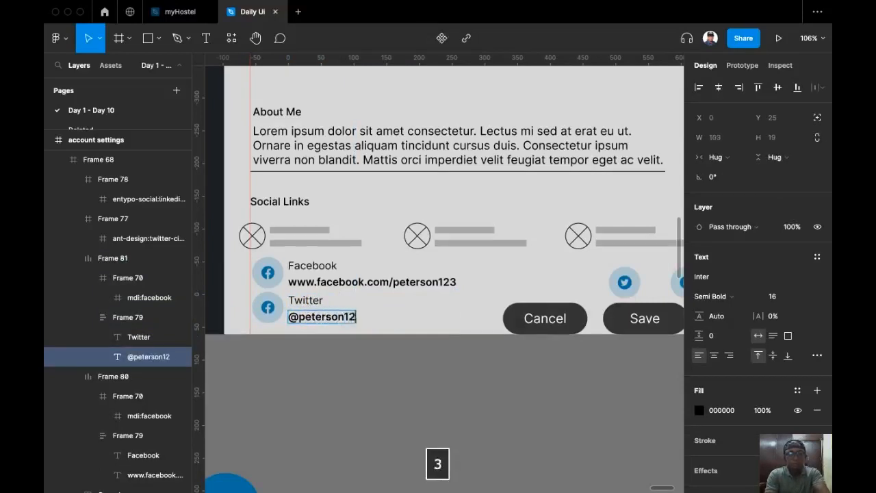
{"action": "key", "text": "Escape"}
{"action": "key", "text": "Escape"}
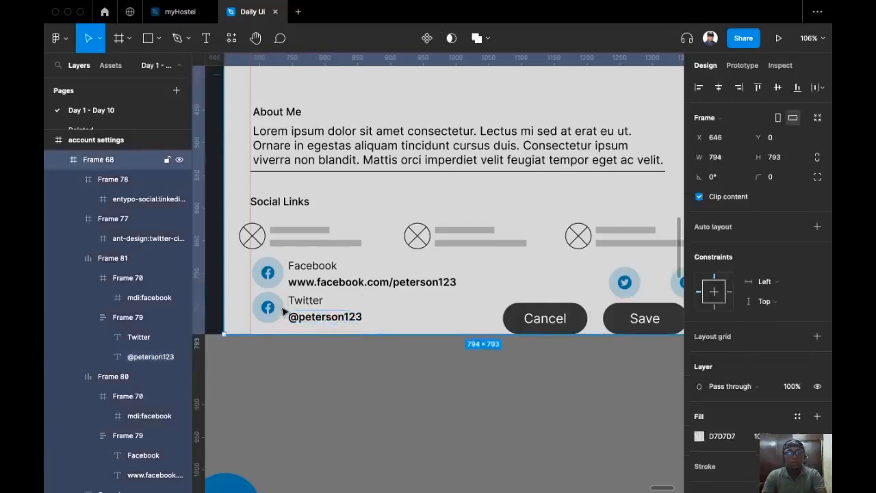
Copy the Twitter entry to the right and relabel it 'LinkedIn'.
{"action": "left_click_drag", "start_coordinate": [300, 307], "coordinate": [432, 316]}
{"action": "scroll", "coordinate": [456, 308], "scroll_direction": "right", "scroll_amount": 2}
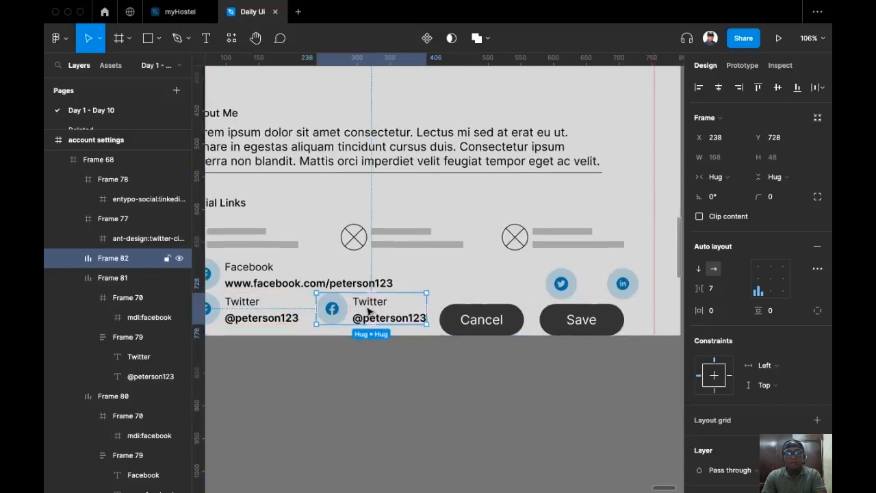
{"action": "double_click", "coordinate": [368, 311]}
{"action": "left_click", "coordinate": [369, 309]}
{"action": "type", "text": "Linke"}
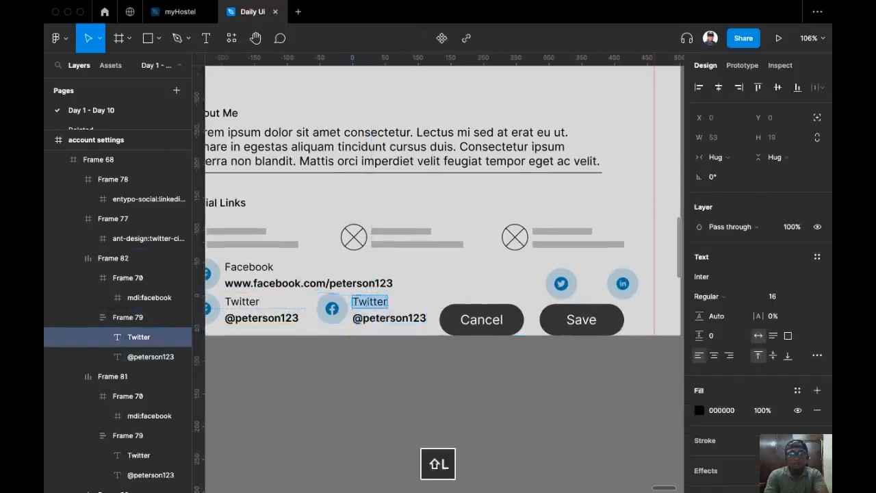
{"action": "type", "text": "dIn"}
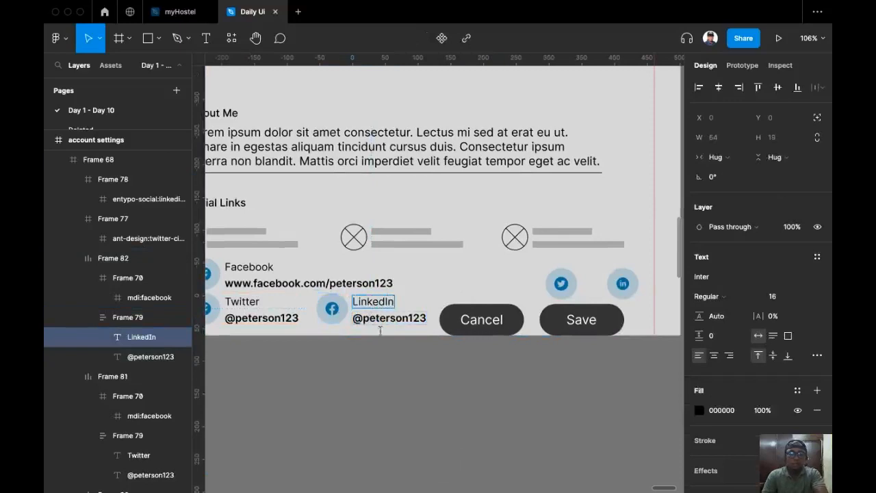
{"action": "key", "text": "Escape"}
Cut the loose Twitter icon and swap it in for the Twitter entry's icon.
{"action": "scroll", "coordinate": [559, 284], "scroll_direction": "down", "scroll_amount": 1}
{"action": "scroll", "coordinate": [559, 284], "scroll_direction": "left", "scroll_amount": 1}
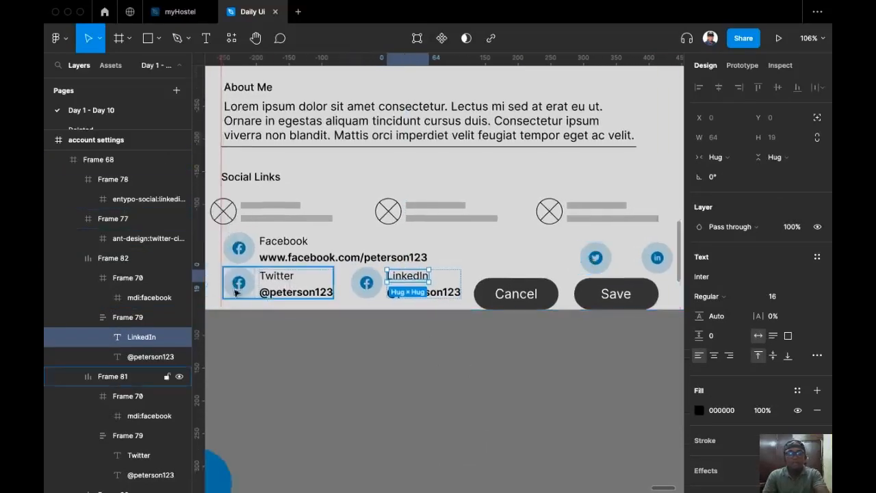
{"action": "left_click", "coordinate": [596, 258]}
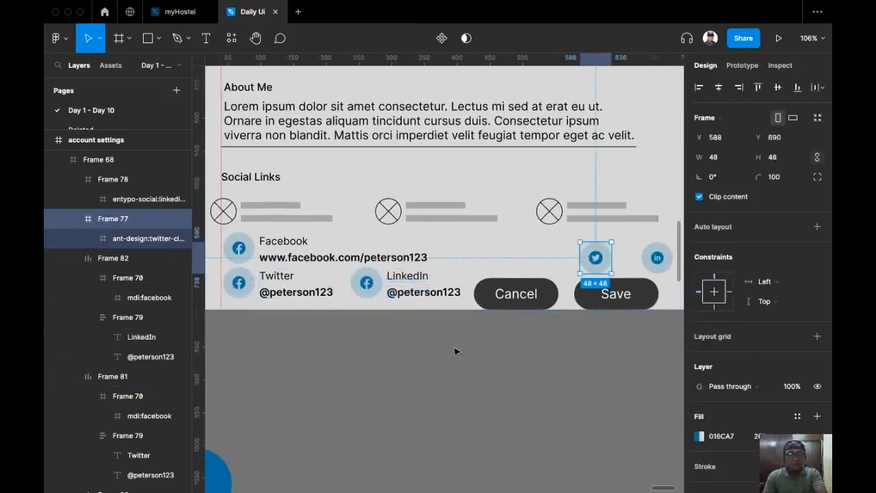
{"action": "key", "text": "super+x"}
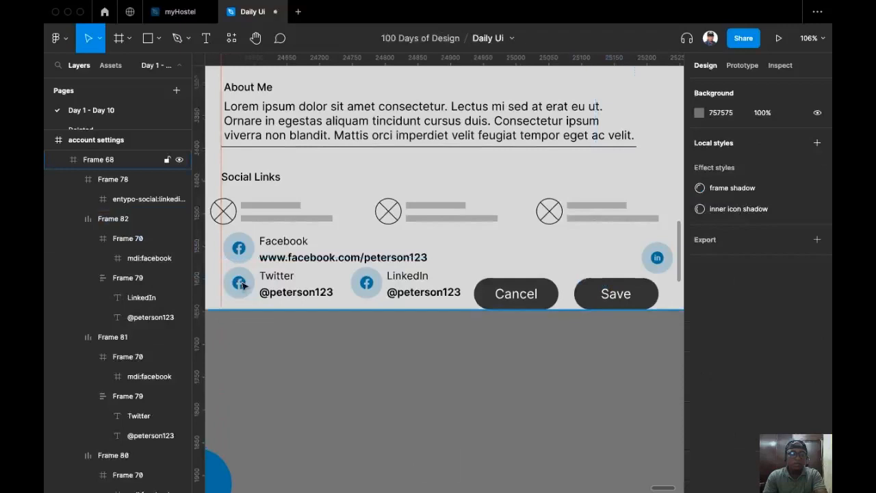
{"action": "left_click", "coordinate": [241, 283]}
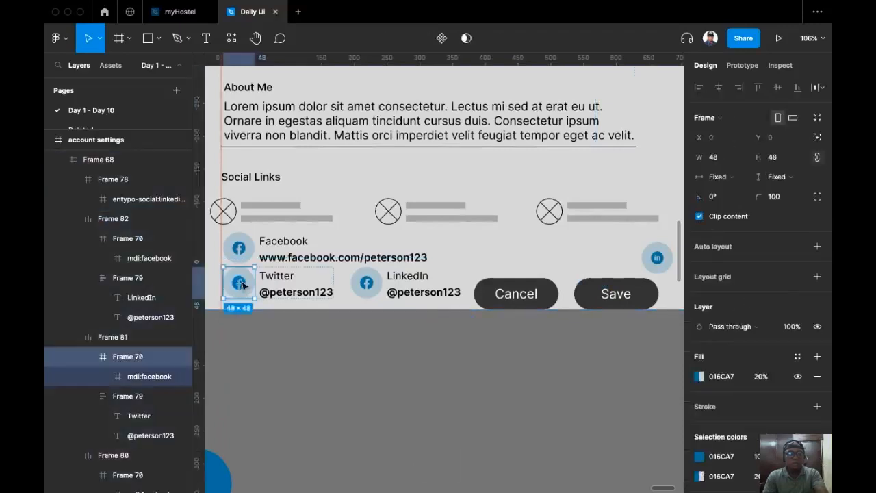
{"action": "key", "text": "super+shift+r"}
Cut the loose LinkedIn icon and swap it in for the LinkedIn entry's icon.
{"action": "left_click", "coordinate": [662, 263]}
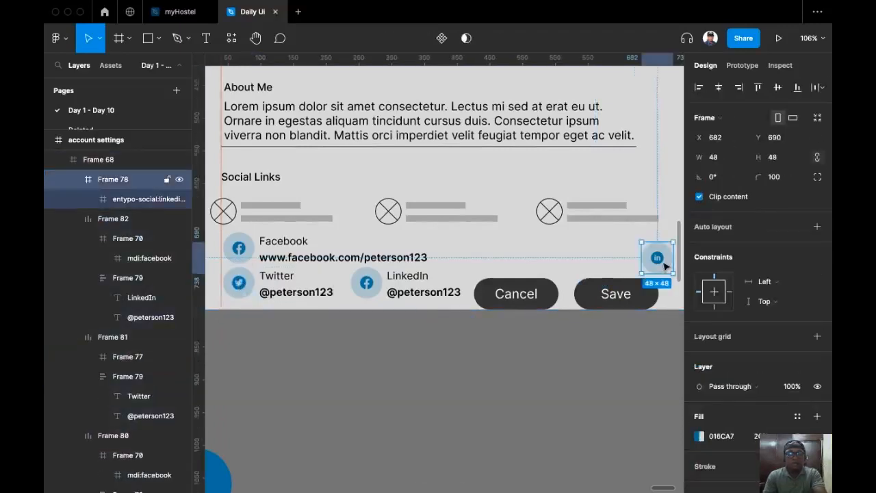
{"action": "key", "text": "super+x"}
{"action": "left_click", "coordinate": [364, 285]}
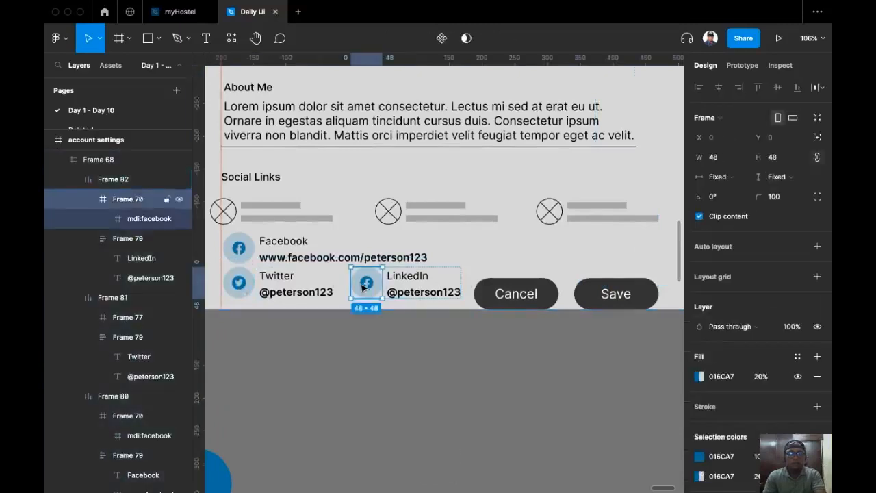
{"action": "key", "text": "super+shift+r"}
{"action": "left_click", "coordinate": [399, 348]}
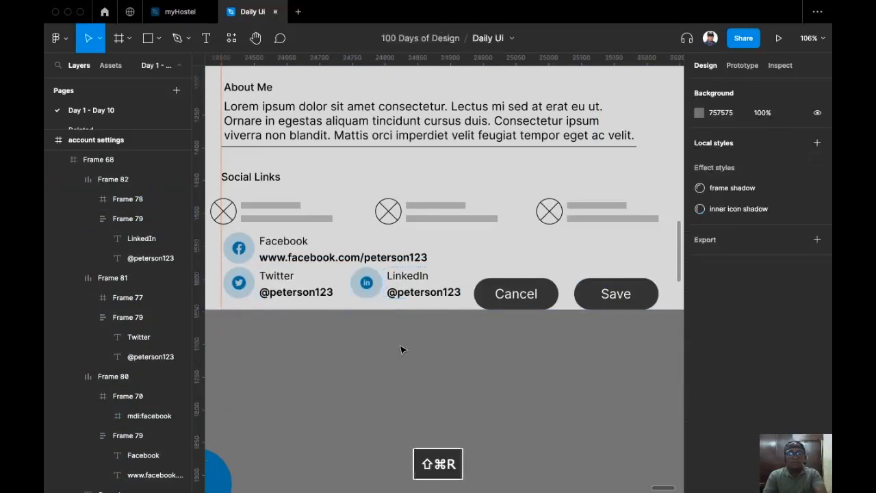
{"action": "left_click", "coordinate": [297, 293]}
{"action": "left_click", "coordinate": [414, 296], "text": "shift"}
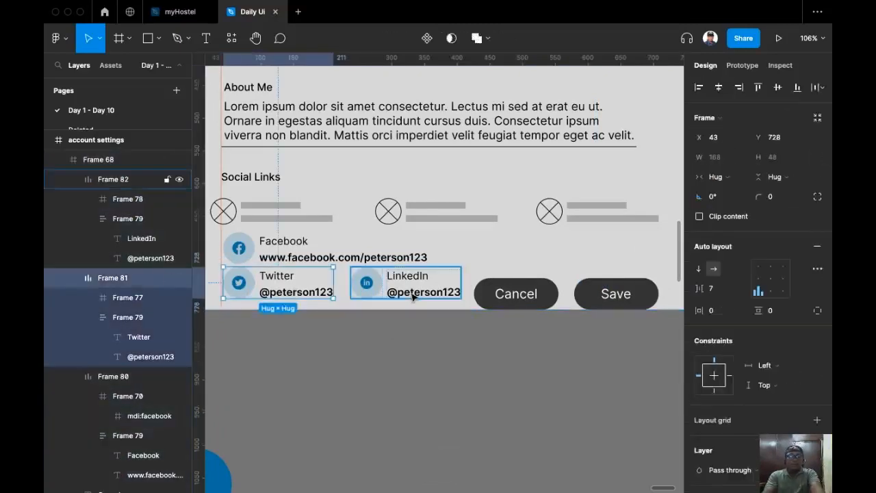
Wrap the three social entries in a horizontal auto-layout row with a 32 gap, nudged lower.
{"action": "left_click", "coordinate": [345, 257], "text": "shift"}
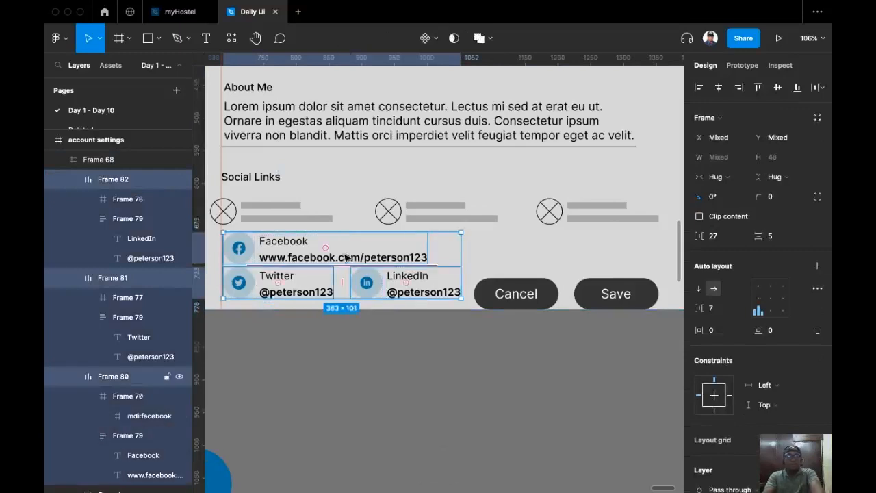
{"action": "key", "text": "shift+a"}
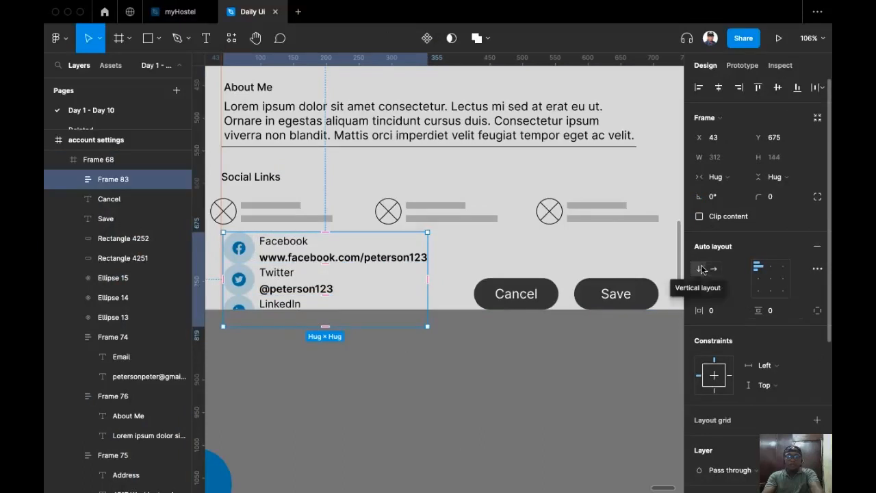
{"action": "left_click", "coordinate": [713, 268]}
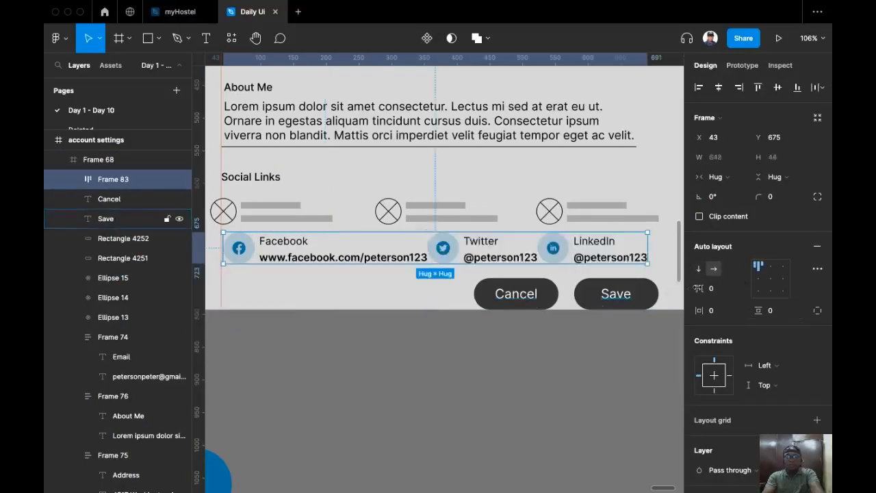
{"action": "scroll", "coordinate": [559, 308], "scroll_direction": "right", "scroll_amount": 3}
{"action": "left_click", "coordinate": [721, 293]}
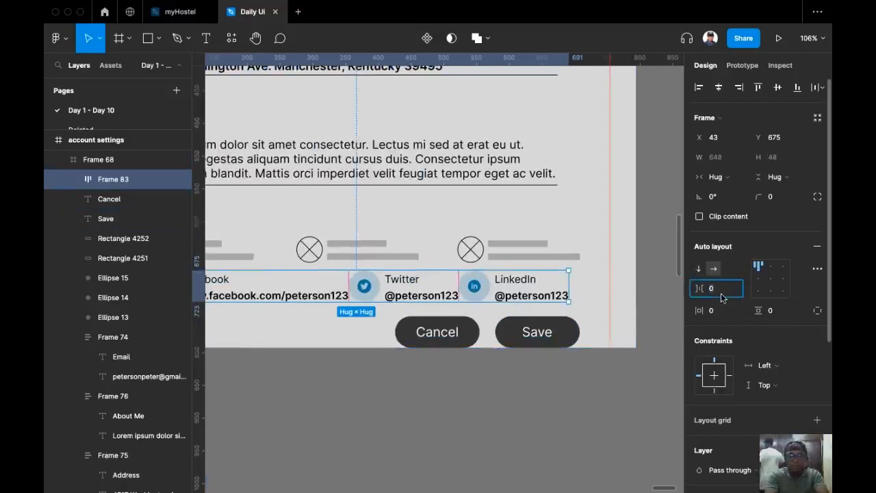
{"action": "type", "text": "32"}
{"action": "key", "text": "Return"}
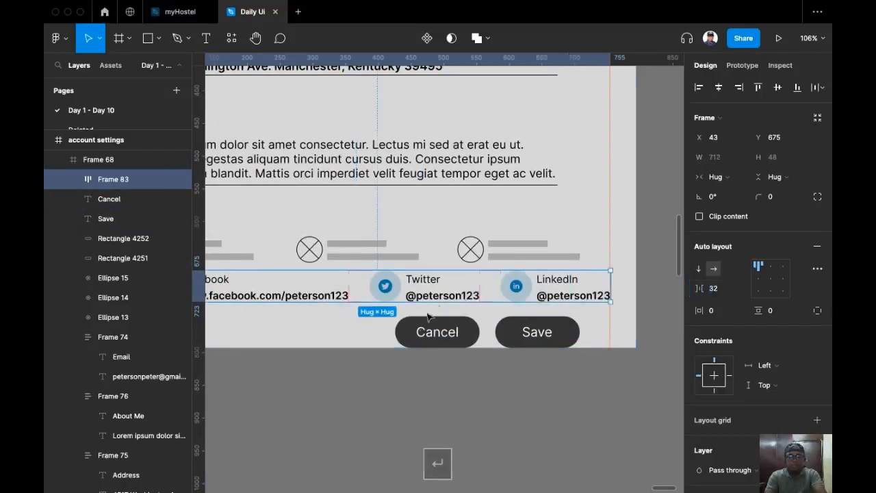
{"action": "scroll", "coordinate": [556, 315], "scroll_direction": "left", "scroll_amount": 3}
{"action": "left_click_drag", "start_coordinate": [386, 281], "coordinate": [385, 291]}
{"action": "scroll", "coordinate": [342, 301], "scroll_direction": "right", "scroll_amount": 2}
{"action": "scroll", "coordinate": [342, 301], "scroll_direction": "down", "scroll_amount": 1}
{"action": "scroll", "coordinate": [356, 315], "scroll_direction": "right", "scroll_amount": 1}
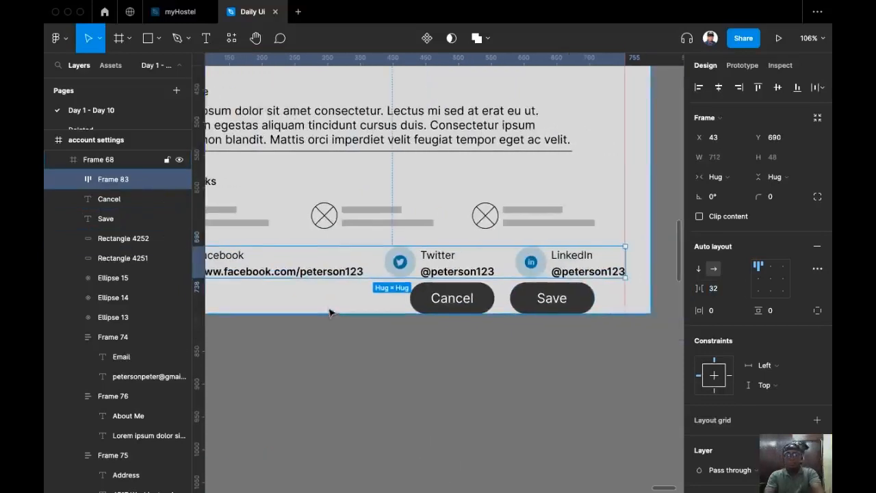
Change the social links row's spacing mode from Packed to Space between.
{"action": "left_click", "coordinate": [818, 269]}
{"action": "left_click", "coordinate": [668, 373]}
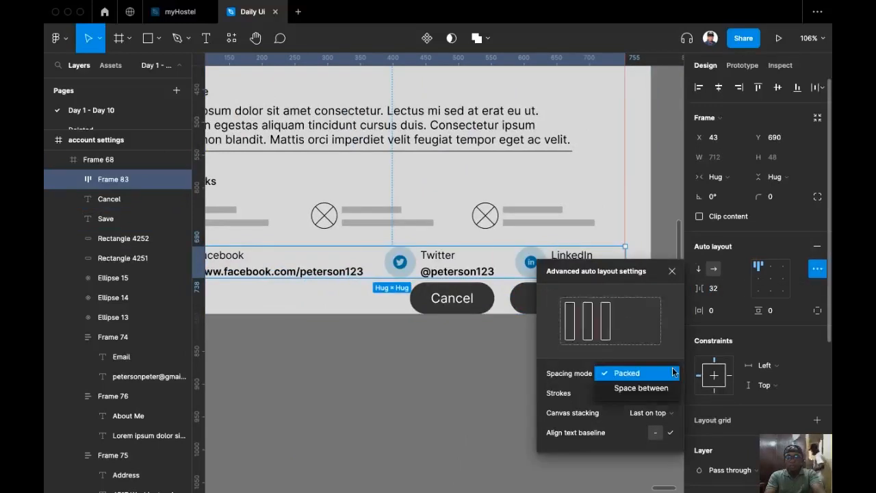
{"action": "left_click", "coordinate": [640, 388]}
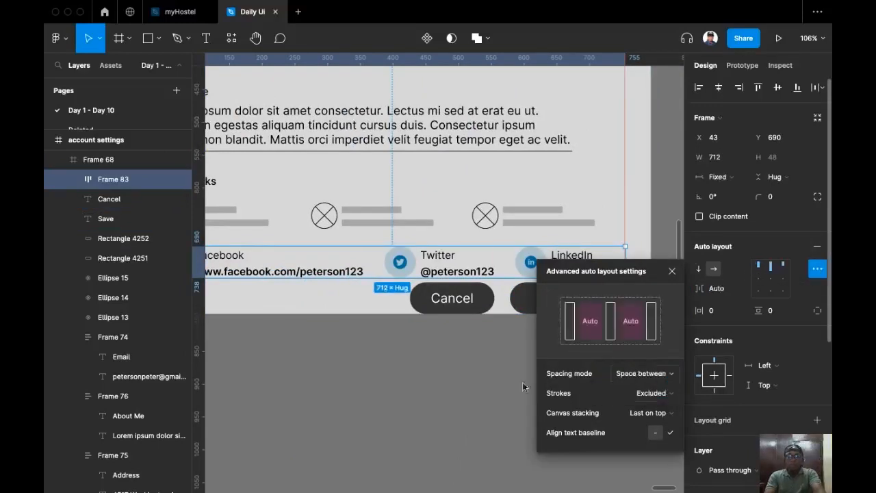
{"action": "scroll", "coordinate": [348, 305], "scroll_direction": "down", "scroll_amount": 5}
{"action": "scroll", "coordinate": [362, 300], "scroll_direction": "left", "scroll_amount": 1}
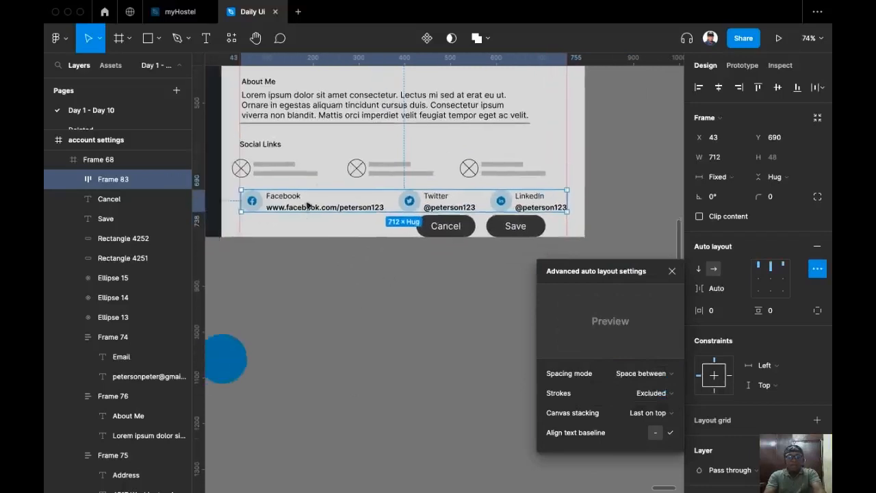
{"action": "scroll", "coordinate": [274, 213], "scroll_direction": "up", "scroll_amount": 5}
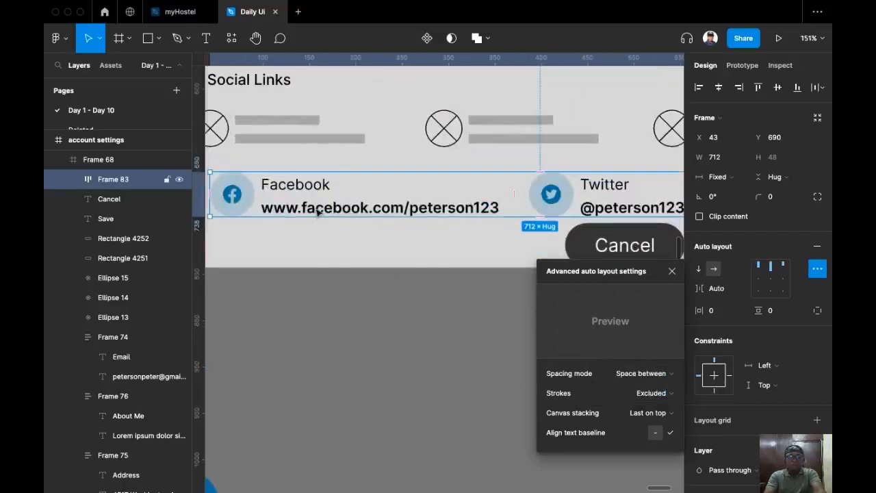
{"action": "left_click", "coordinate": [299, 212], "text": "super"}
{"action": "double_click", "coordinate": [301, 214]}
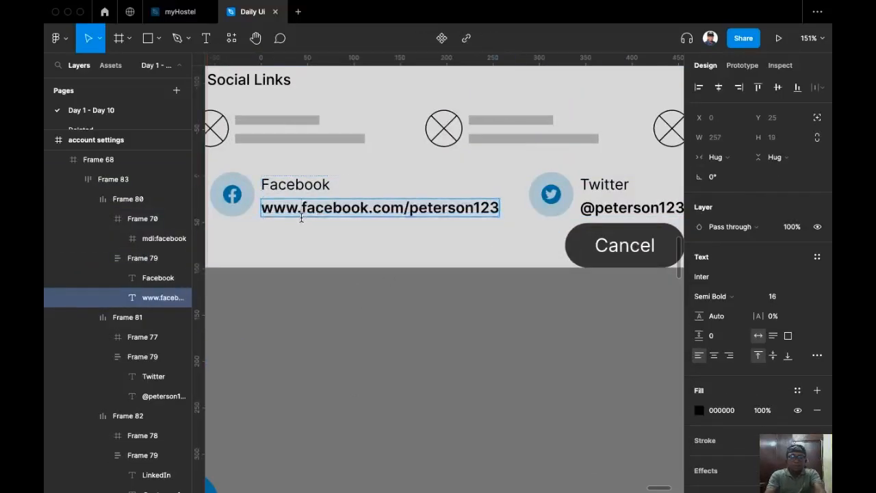
{"action": "key", "text": "BackSpace"}
{"action": "key", "text": "BackSpace"}
{"action": "key", "text": "BackSpace"}
{"action": "key", "text": "BackSpace"}
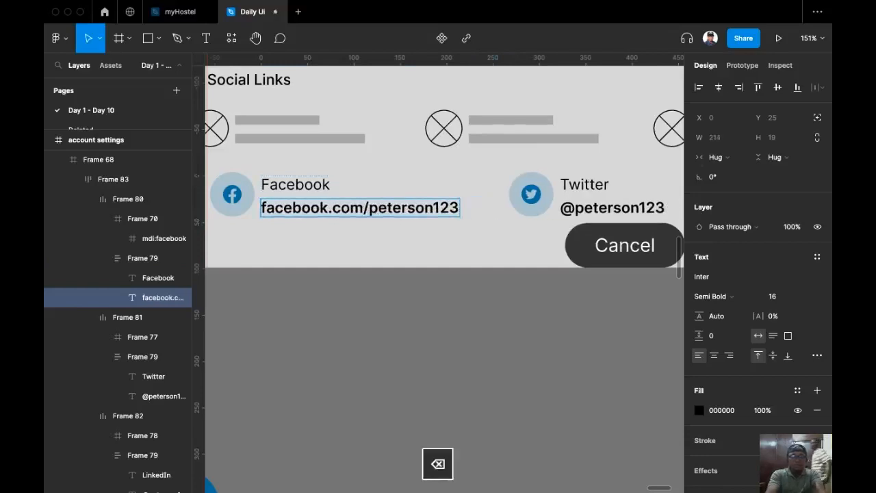
{"action": "scroll", "coordinate": [383, 260], "scroll_direction": "down", "scroll_amount": 5}
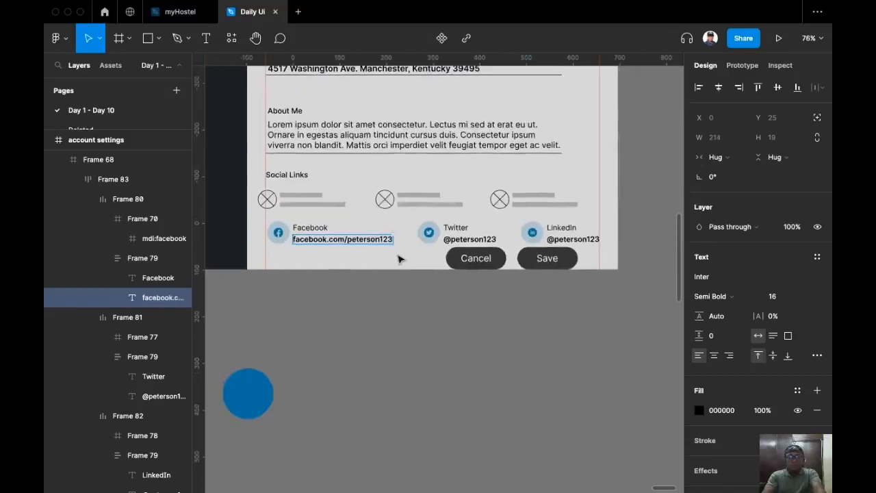
{"action": "left_click", "coordinate": [401, 260]}
Set a 16 gap between icon and text in all three social link entries.
{"action": "left_click", "coordinate": [432, 299]}
{"action": "double_click", "coordinate": [443, 236]}
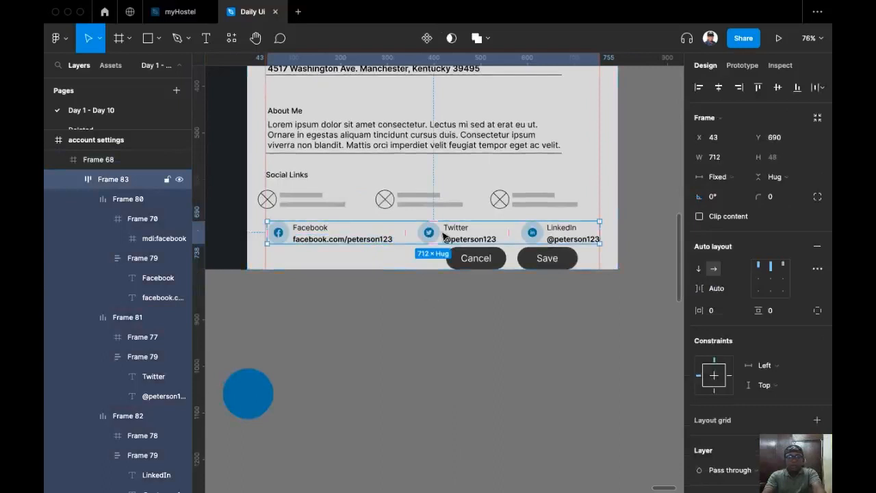
{"action": "key", "text": "Return"}
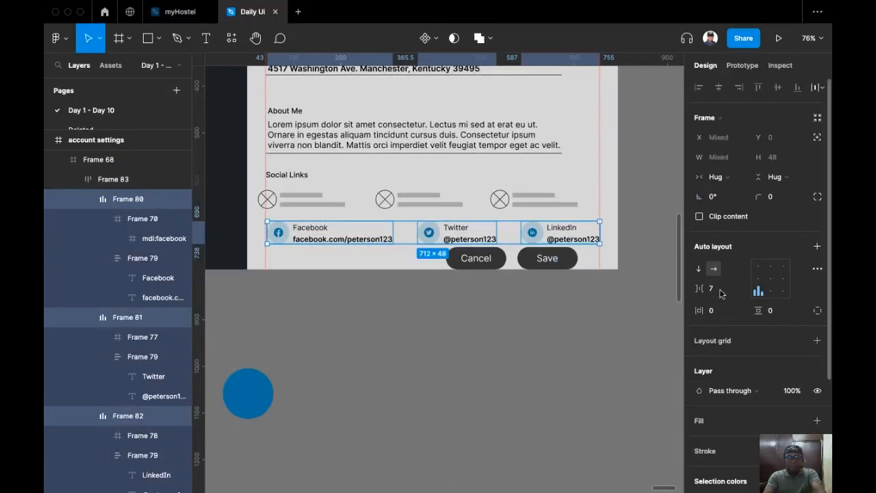
{"action": "type", "text": "16"}
{"action": "key", "text": "Return"}
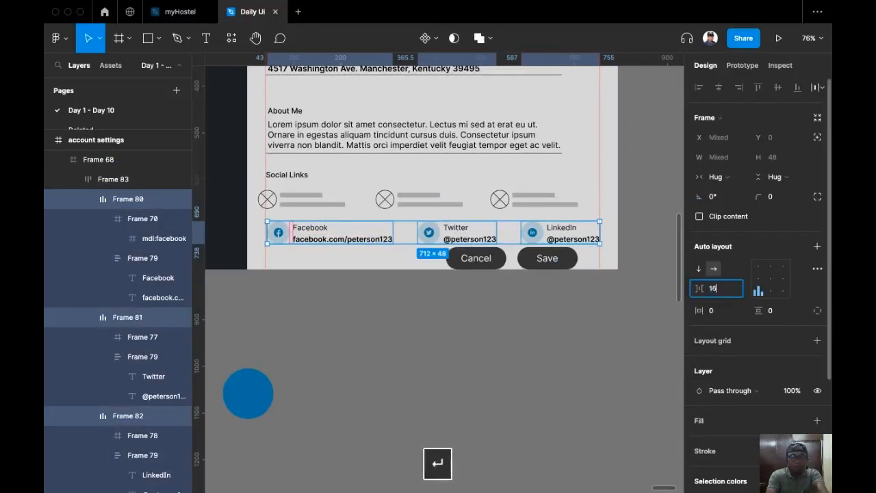
{"action": "left_click", "coordinate": [496, 390]}
Vertically centre the icon and text inside each of the three social link items.
{"action": "scroll", "coordinate": [472, 320], "scroll_direction": "down", "scroll_amount": 2}
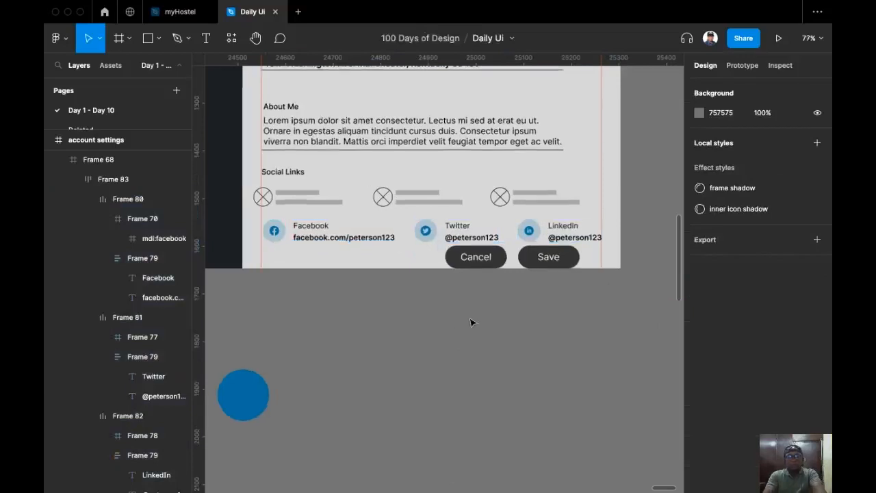
{"action": "scroll", "coordinate": [339, 227], "scroll_direction": "up", "scroll_amount": 2}
{"action": "left_click", "coordinate": [291, 237]}
{"action": "double_click", "coordinate": [294, 235]}
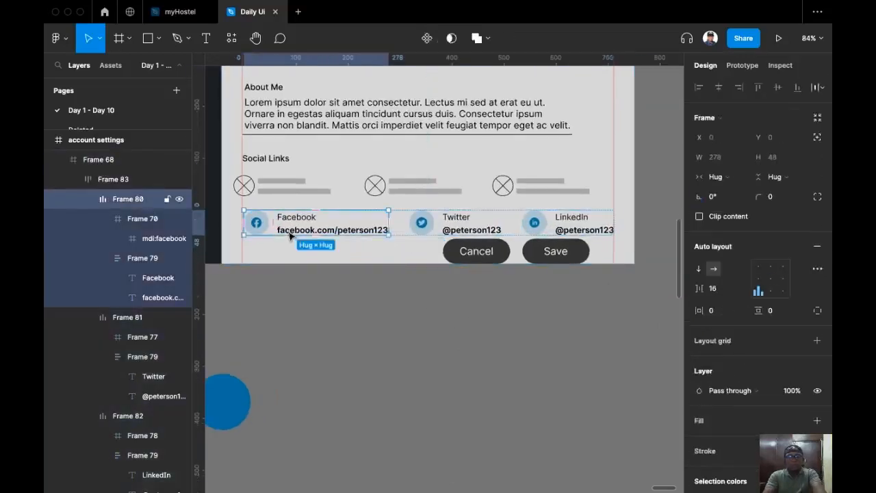
{"action": "double_click", "coordinate": [298, 232]}
{"action": "left_click", "coordinate": [356, 349]}
{"action": "left_click", "coordinate": [325, 233]}
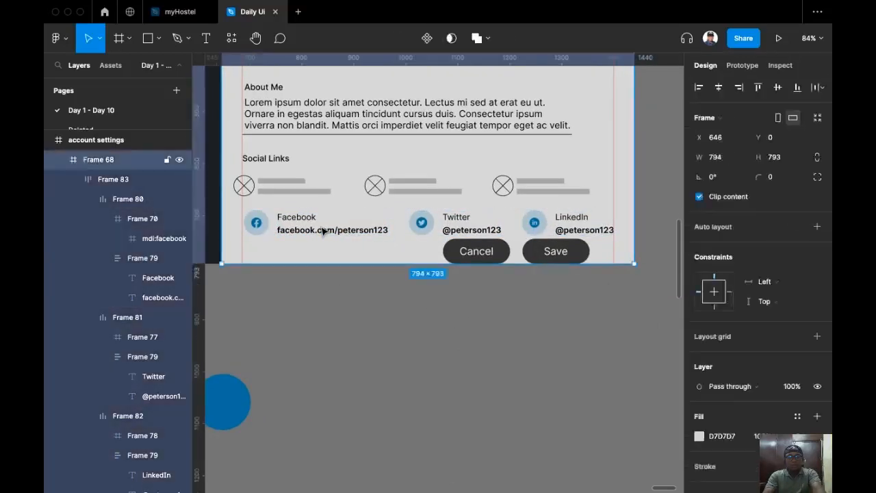
{"action": "double_click", "coordinate": [324, 231]}
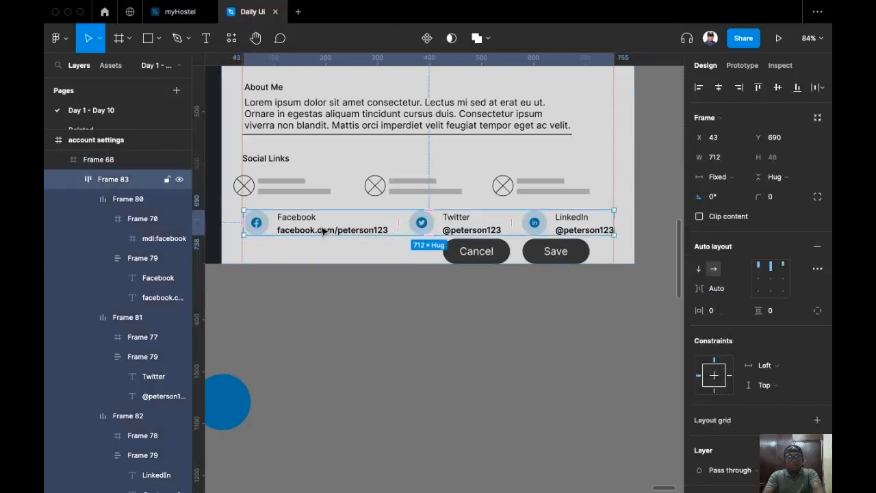
{"action": "key", "text": "Return"}
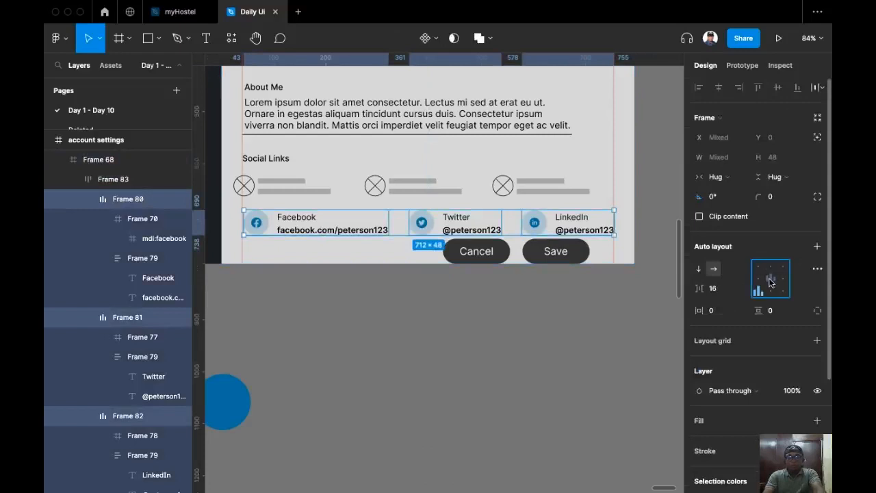
{"action": "left_click", "coordinate": [770, 279]}
{"action": "left_click", "coordinate": [507, 316]}
{"action": "scroll", "coordinate": [458, 316], "scroll_direction": "down", "scroll_amount": 1}
{"action": "scroll", "coordinate": [459, 316], "scroll_direction": "left", "scroll_amount": 1}
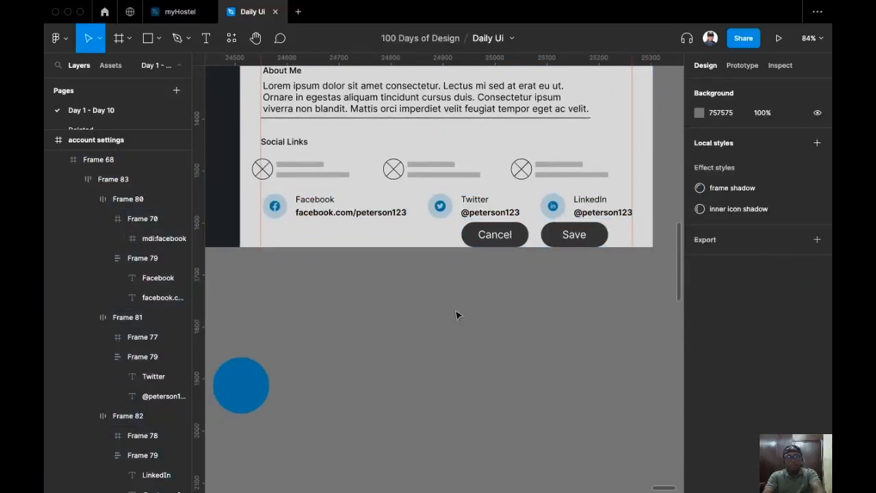
{"action": "scroll", "coordinate": [459, 308], "scroll_direction": "up", "scroll_amount": 4}
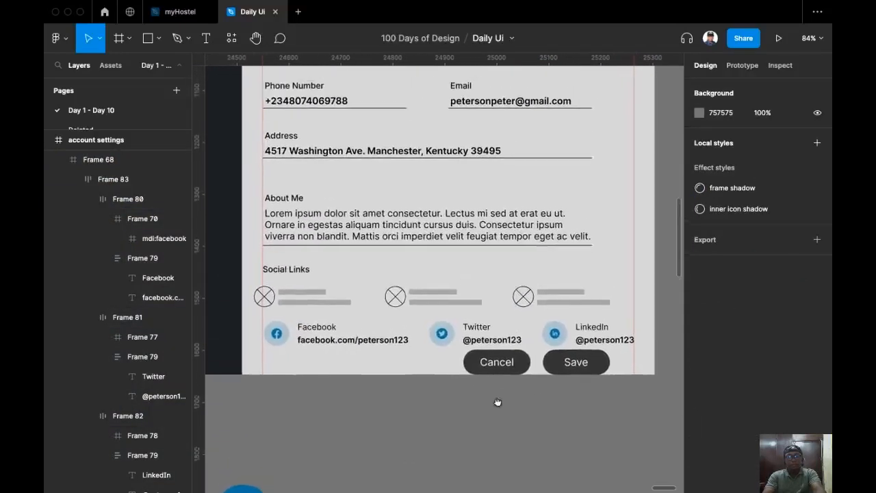
Set a 32 px vertical gap between the Phone Number and Address fields.
{"action": "scroll", "coordinate": [368, 350], "scroll_direction": "up", "scroll_amount": 2}
{"action": "scroll", "coordinate": [420, 327], "scroll_direction": "left", "scroll_amount": 1}
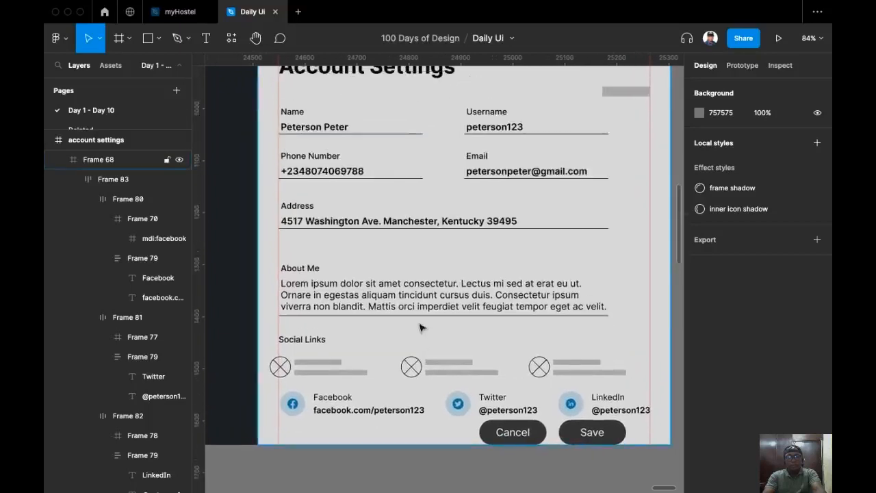
{"action": "left_click", "coordinate": [407, 295]}
{"action": "left_click", "coordinate": [329, 262]}
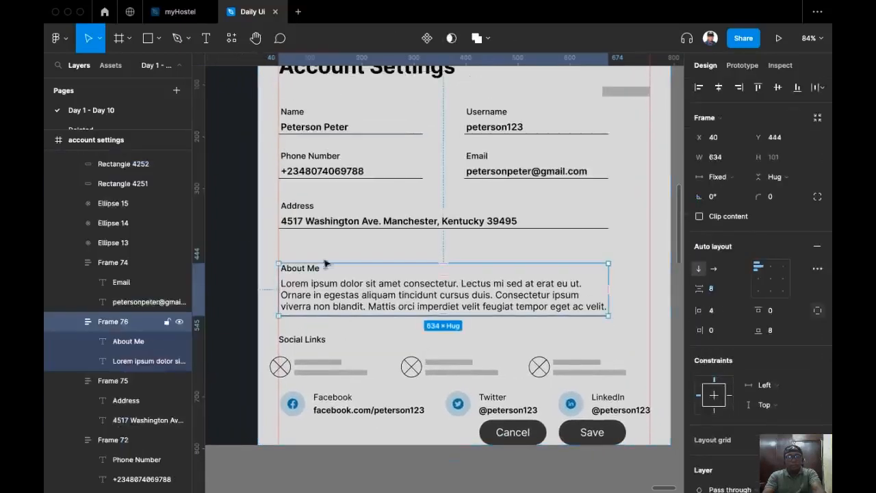
{"action": "left_click", "coordinate": [342, 226]}
{"action": "left_click", "coordinate": [336, 166]}
{"action": "left_click", "coordinate": [322, 123], "text": "shift"}
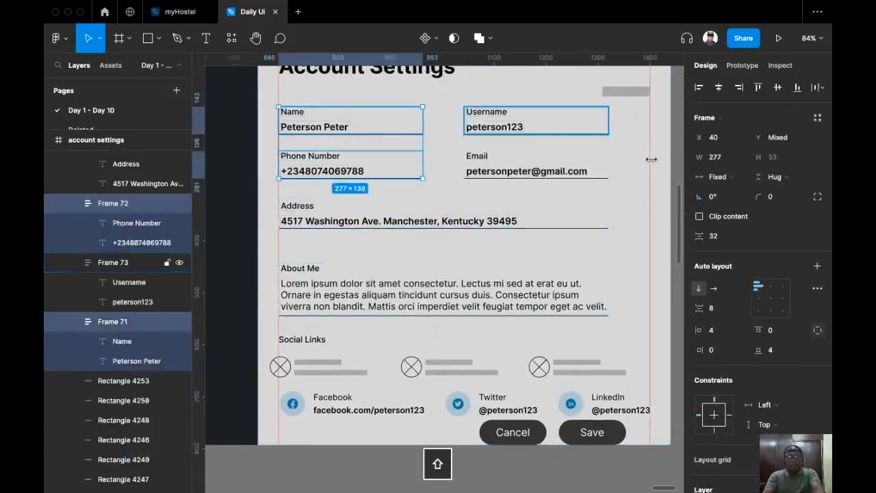
{"action": "left_click", "coordinate": [329, 210]}
{"action": "left_click", "coordinate": [325, 163], "text": "shift"}
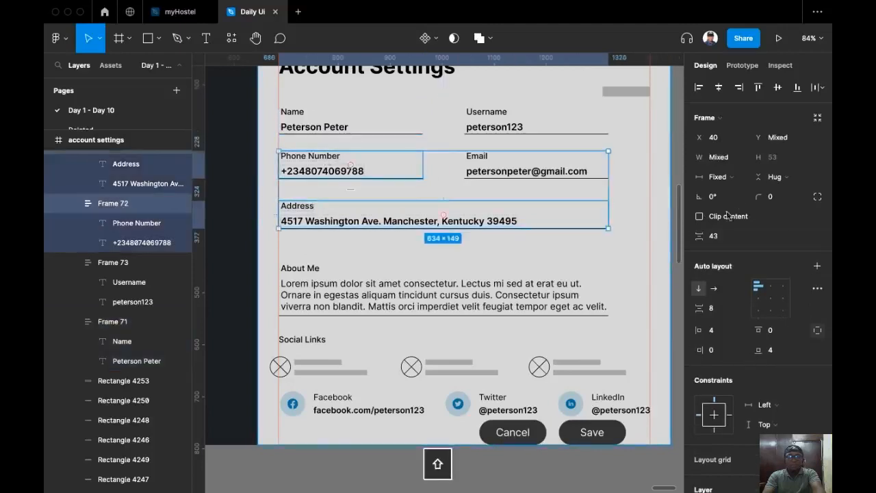
{"action": "left_click", "coordinate": [733, 238]}
{"action": "type", "text": "32"}
{"action": "key", "text": "Return"}
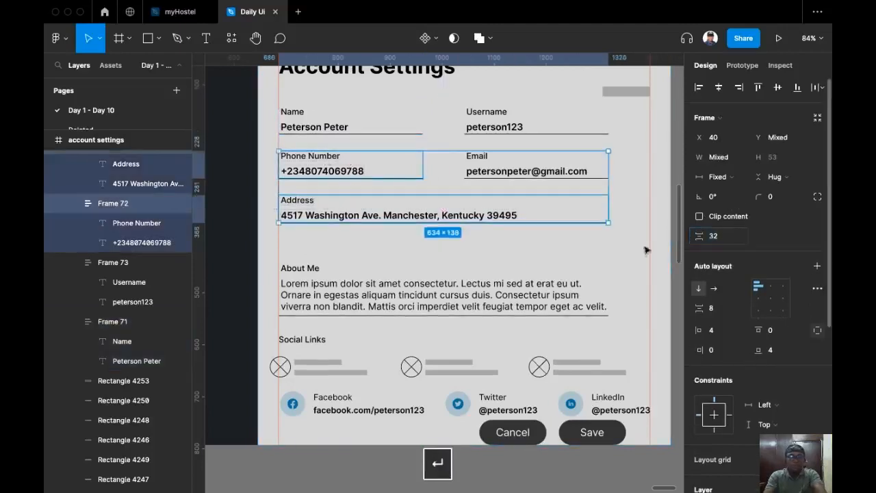
Set a 32 px gap between the Address and About Me fields.
{"action": "left_click", "coordinate": [516, 285]}
{"action": "left_click", "coordinate": [507, 220], "text": "shift"}
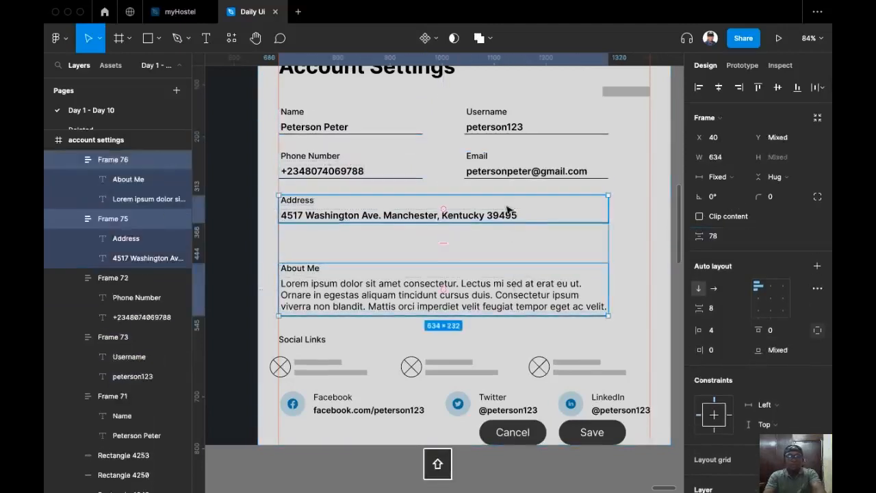
{"action": "left_click", "coordinate": [745, 235]}
{"action": "type", "text": "32"}
{"action": "key", "text": "Return"}
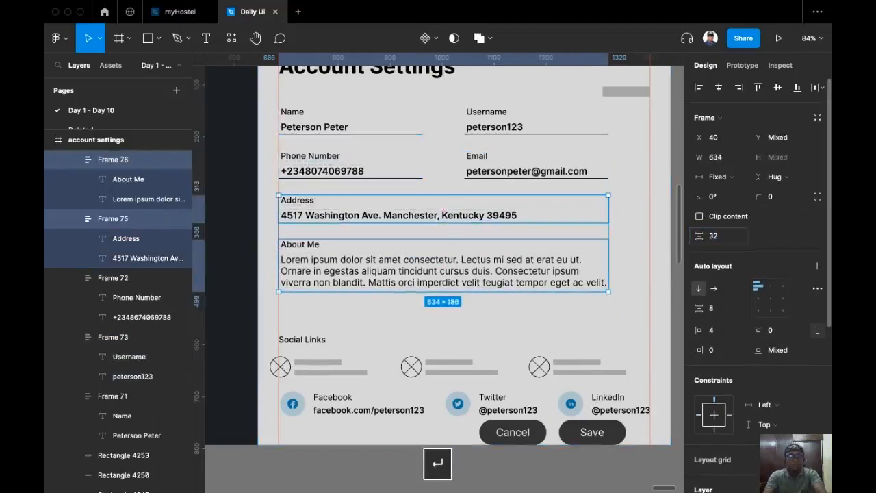
Delete the placeholder circles and bars under Social Links.
{"action": "left_click_drag", "start_coordinate": [267, 348], "coordinate": [635, 384]}
{"action": "key", "text": "Delete"}
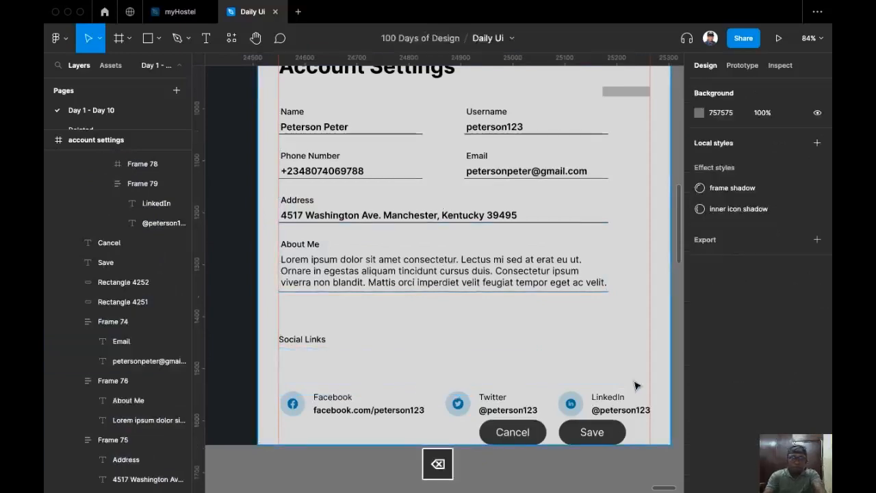
{"action": "scroll", "coordinate": [301, 324], "scroll_direction": "down", "scroll_amount": 3}
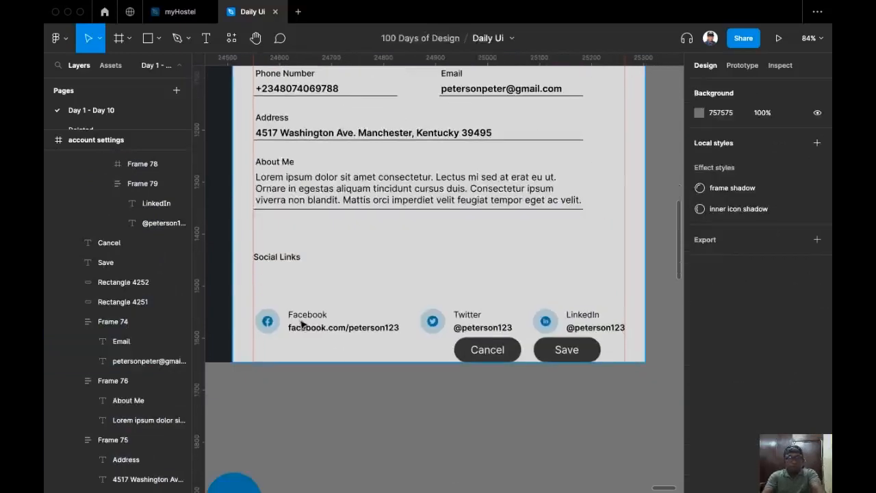
Make the About Me and Social Links headings Bold.
{"action": "left_click", "coordinate": [274, 259]}
{"action": "scroll", "coordinate": [287, 274], "scroll_direction": "up", "scroll_amount": 2}
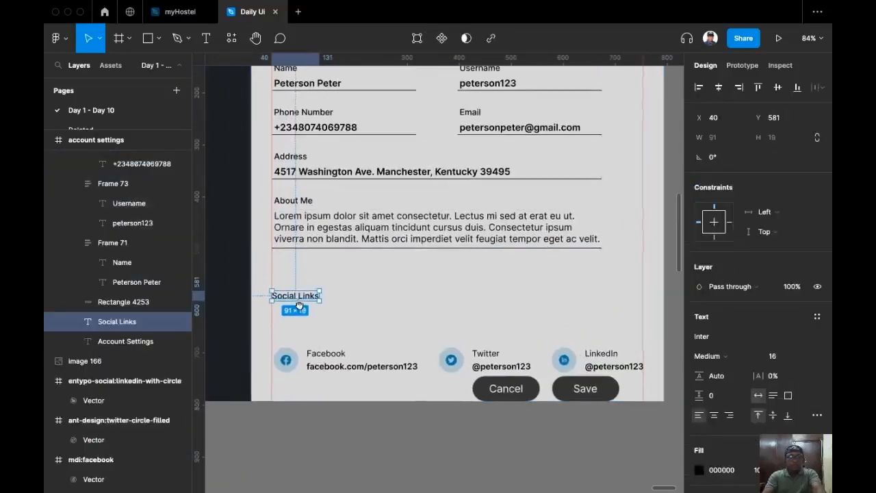
{"action": "left_click", "coordinate": [734, 358]}
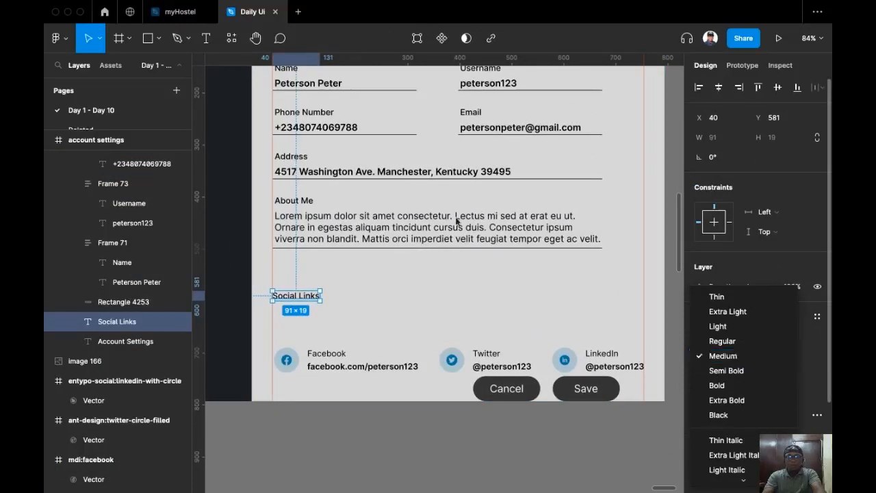
{"action": "left_click", "coordinate": [468, 268]}
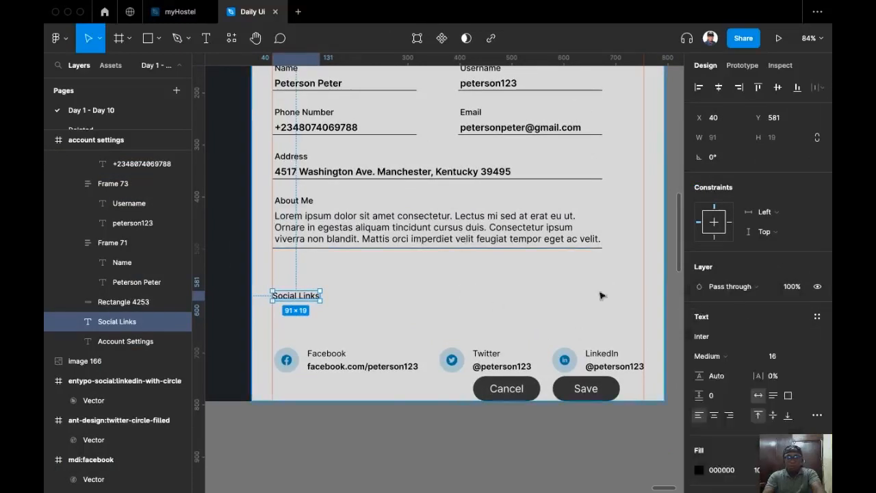
{"action": "left_click", "coordinate": [289, 201], "text": "shift"}
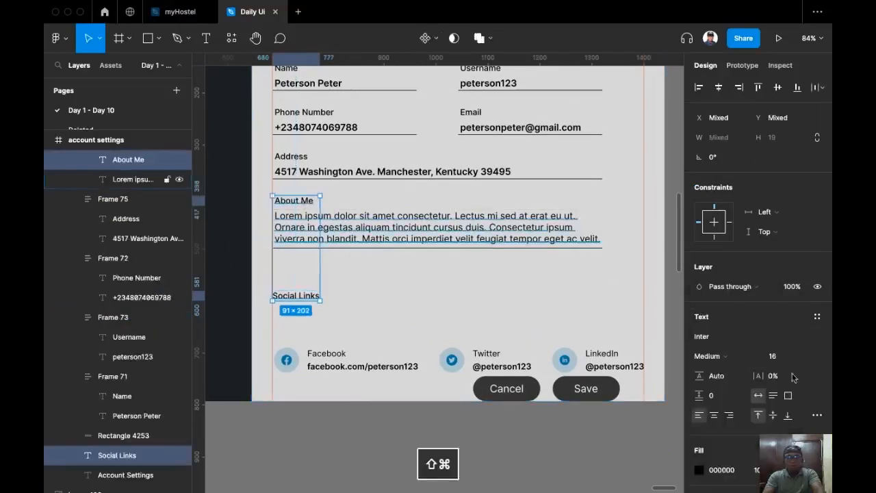
{"action": "left_click", "coordinate": [725, 356]}
{"action": "left_click", "coordinate": [734, 384]}
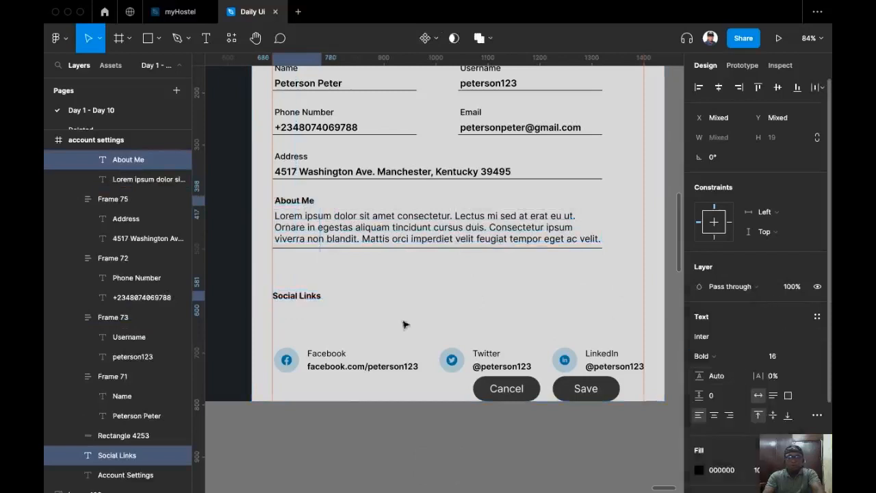
Place the Social Links heading 40 px below the About Me field.
{"action": "left_click", "coordinate": [361, 364]}
{"action": "left_click", "coordinate": [308, 295]}
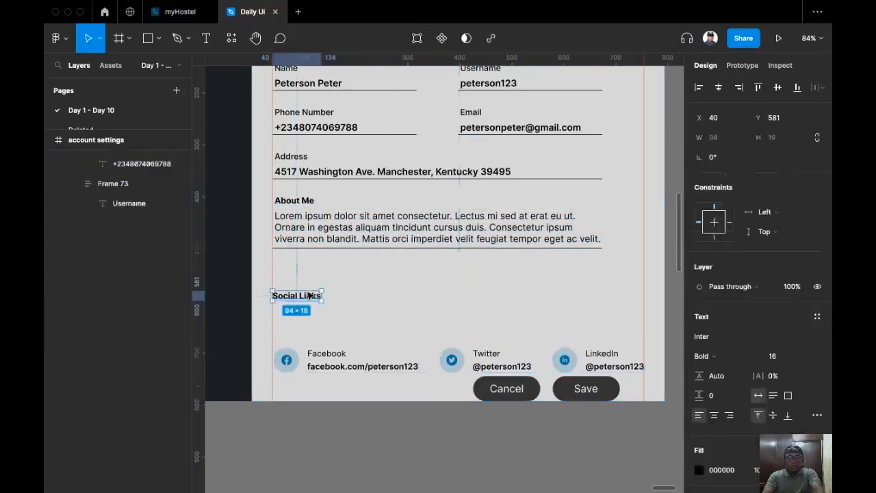
{"action": "left_click", "coordinate": [591, 240], "text": "shift"}
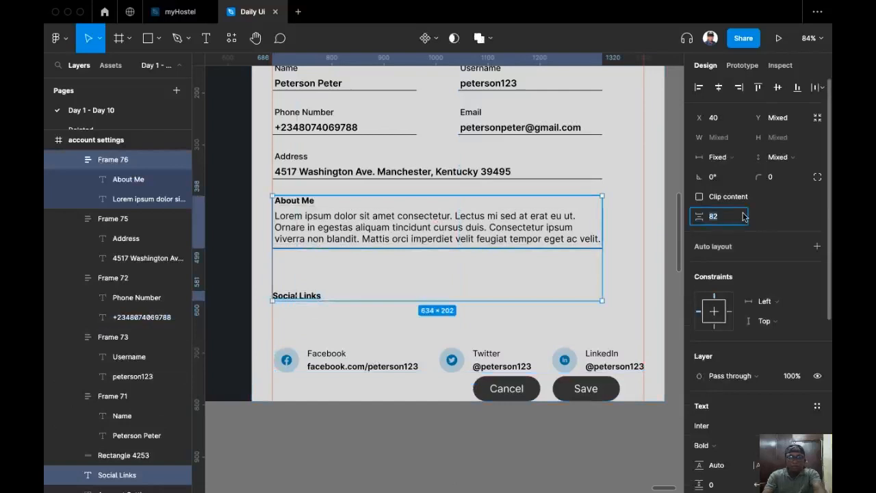
{"action": "type", "text": "40"}
{"action": "key", "text": "Return"}
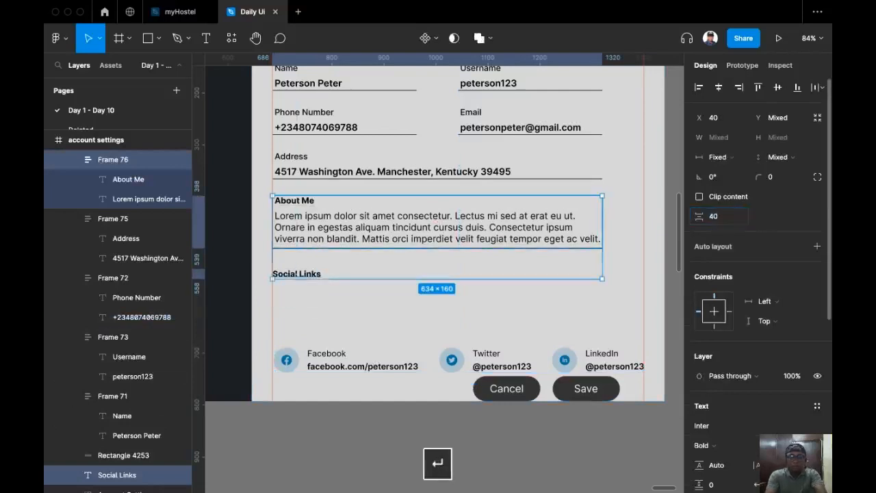
Begin adjusting the gap between the Social Links heading and the links row.
{"action": "left_click", "coordinate": [485, 353]}
{"action": "left_click", "coordinate": [309, 277], "text": "shift"}
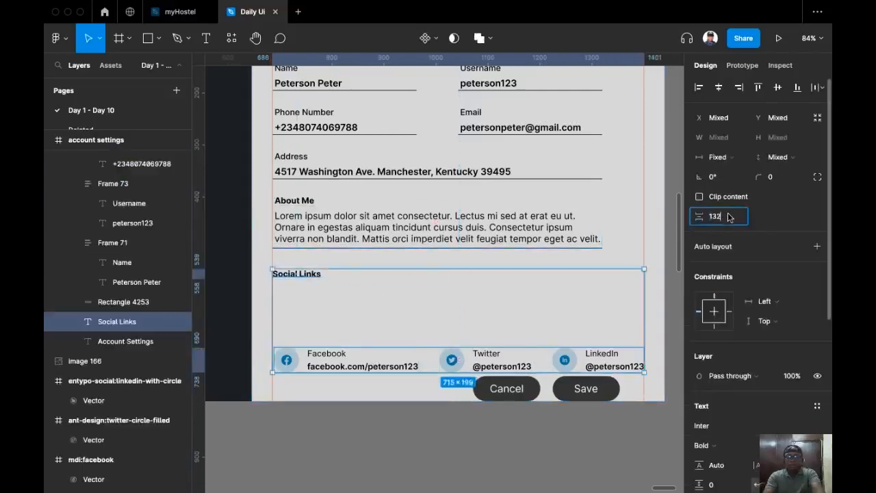
{"action": "type", "text": "32"}
{"action": "key", "text": "BackSpace"}
{"action": "key", "text": "BackSpace"}
Set a 24 px gap above the social links row, then select the Cancel and Save buttons.
{"action": "type", "text": "24"}
{"action": "key", "text": "Return"}
{"action": "left_click", "coordinate": [611, 329]}
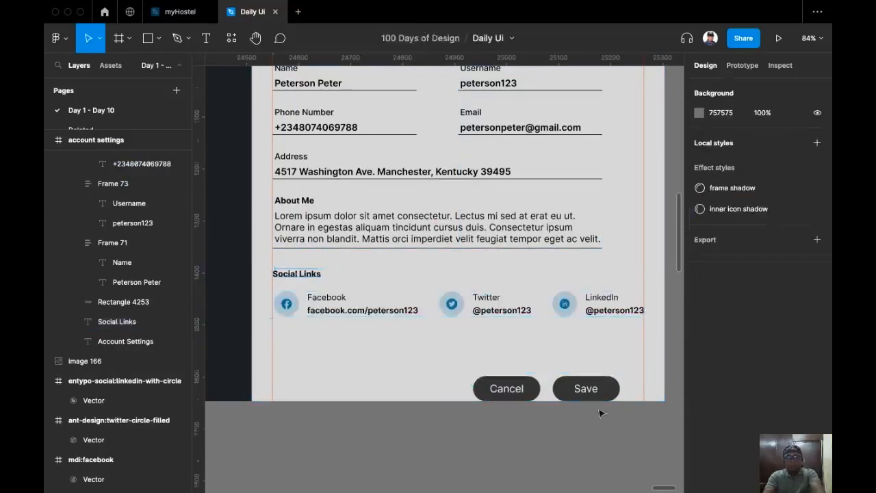
{"action": "left_click", "coordinate": [586, 388]}
{"action": "left_click", "coordinate": [518, 364]}
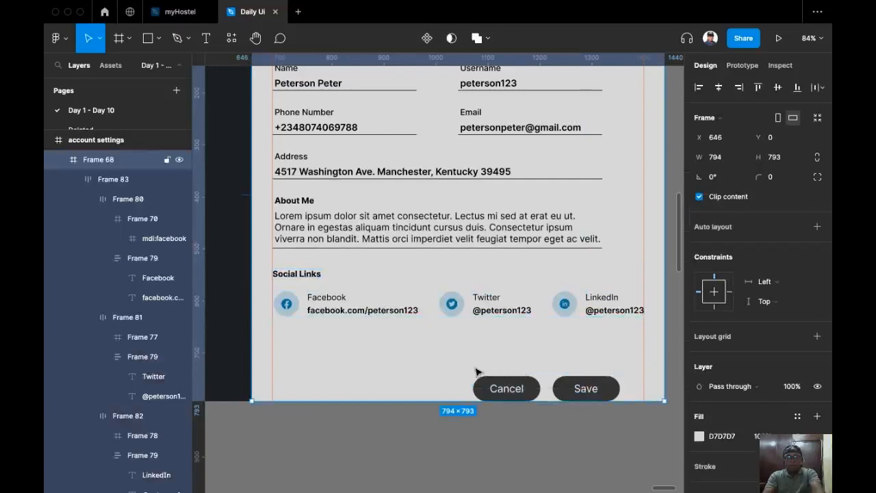
{"action": "left_click_drag", "start_coordinate": [457, 353], "coordinate": [611, 369]}
{"action": "left_click", "coordinate": [520, 422]}
Delete the grey placeholder bar near the top right.
{"action": "scroll", "coordinate": [521, 422], "scroll_direction": "down", "scroll_amount": 5}
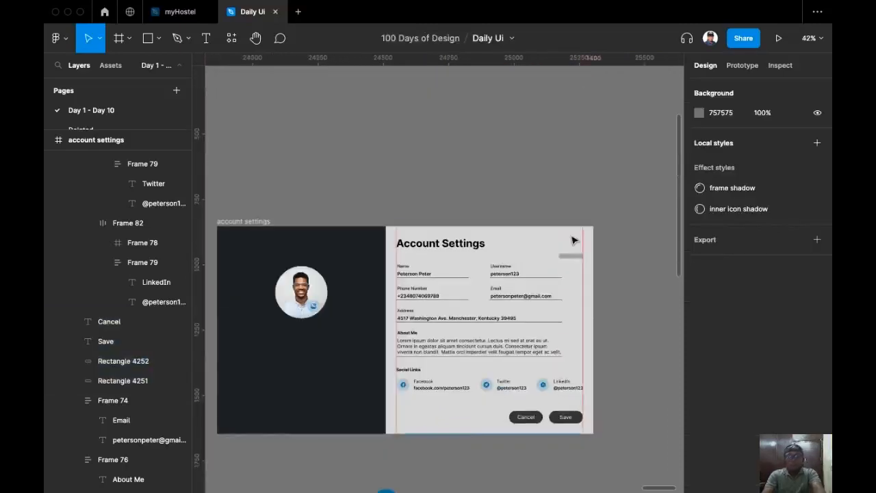
{"action": "left_click", "coordinate": [571, 261]}
{"action": "double_click", "coordinate": [571, 261]}
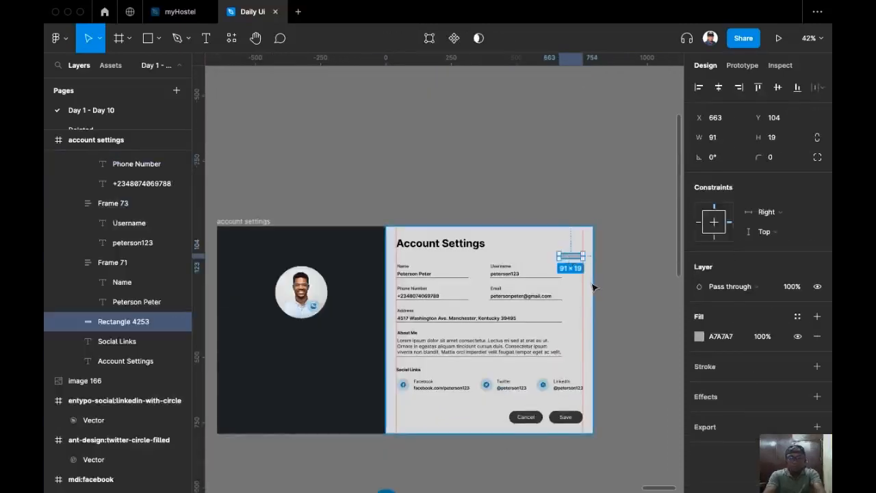
{"action": "key", "text": "BackSpace"}
Move the blue circle up and to the right.
{"action": "scroll", "coordinate": [592, 288], "scroll_direction": "up", "scroll_amount": 3}
{"action": "scroll", "coordinate": [593, 287], "scroll_direction": "down", "scroll_amount": 3}
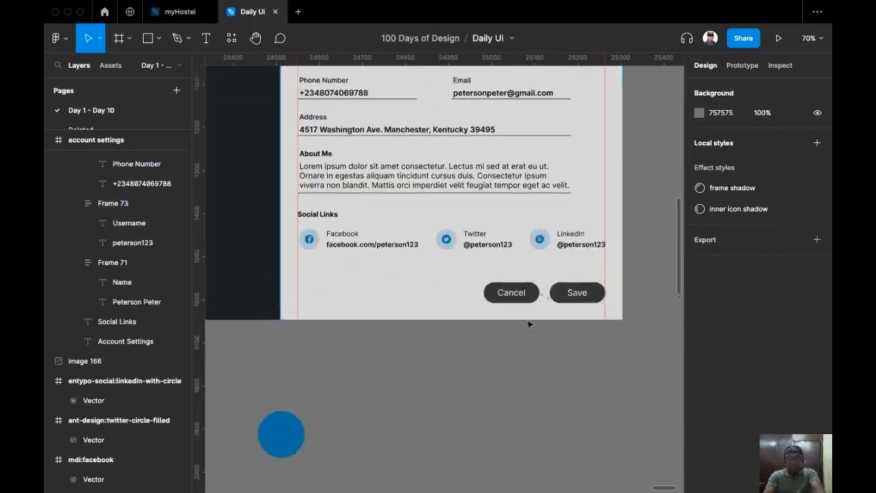
{"action": "left_click_drag", "start_coordinate": [278, 433], "coordinate": [502, 363]}
{"action": "scroll", "coordinate": [592, 293], "scroll_direction": "up", "scroll_amount": 3}
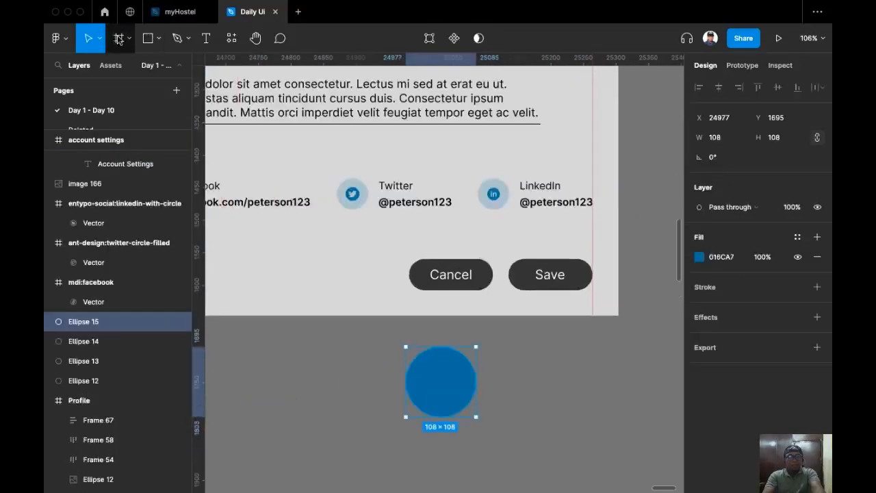
Duplicate the Cancel label to the buttons' left and colour it the circle's blue 016CA7.
{"action": "left_click", "coordinate": [118, 39]}
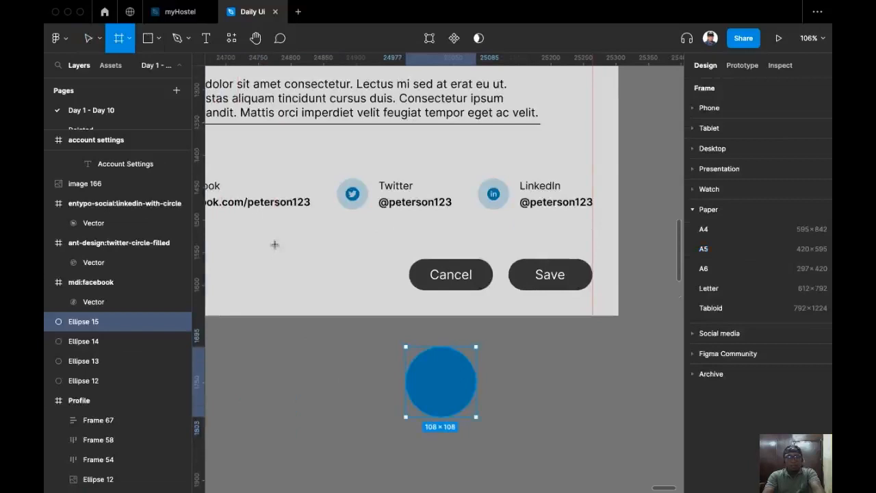
{"action": "left_click", "coordinate": [454, 281], "text": "super"}
{"action": "left_click_drag", "start_coordinate": [462, 281], "coordinate": [329, 280]}
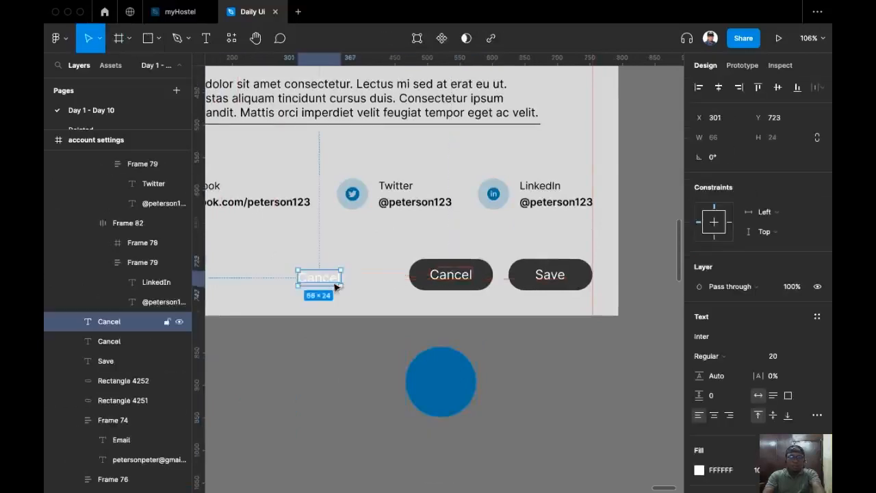
{"action": "key", "text": "i"}
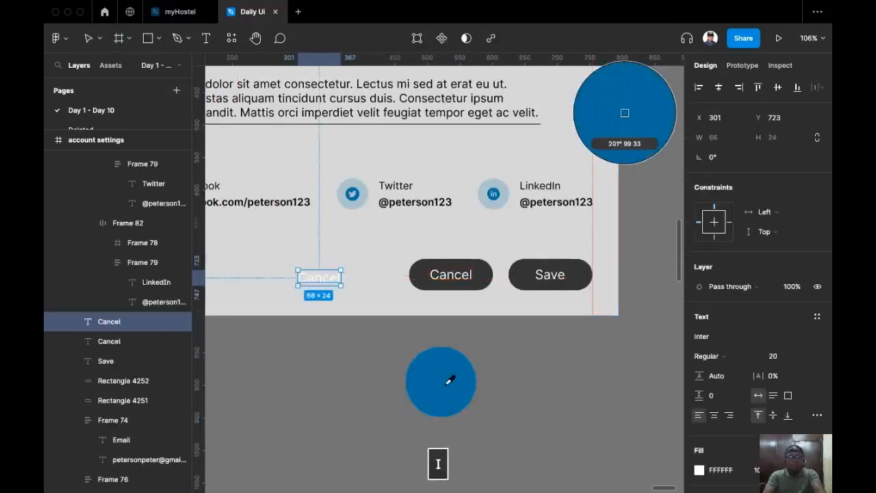
{"action": "left_click", "coordinate": [454, 381]}
{"action": "scroll", "coordinate": [354, 366], "scroll_direction": "up", "scroll_amount": 5}
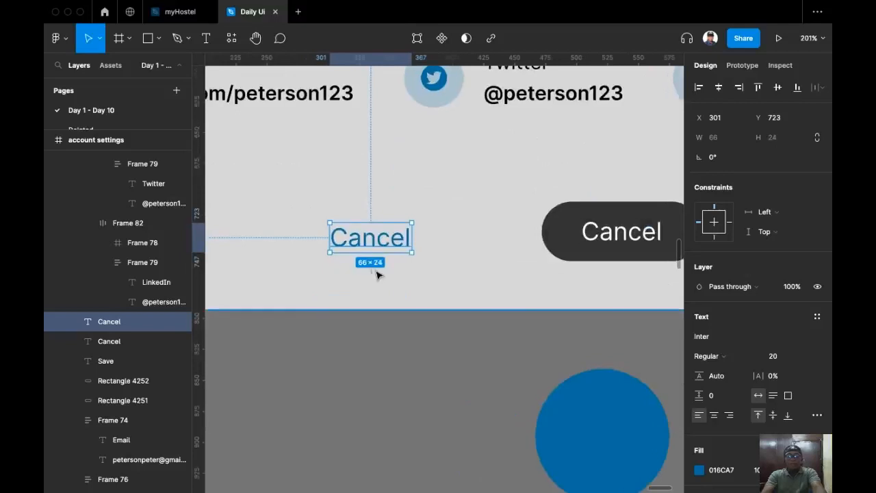
Wrap the blue Cancel label in a centred auto-layout frame with 24 px side and 10 px vertical padding.
{"action": "key", "text": "shift+a"}
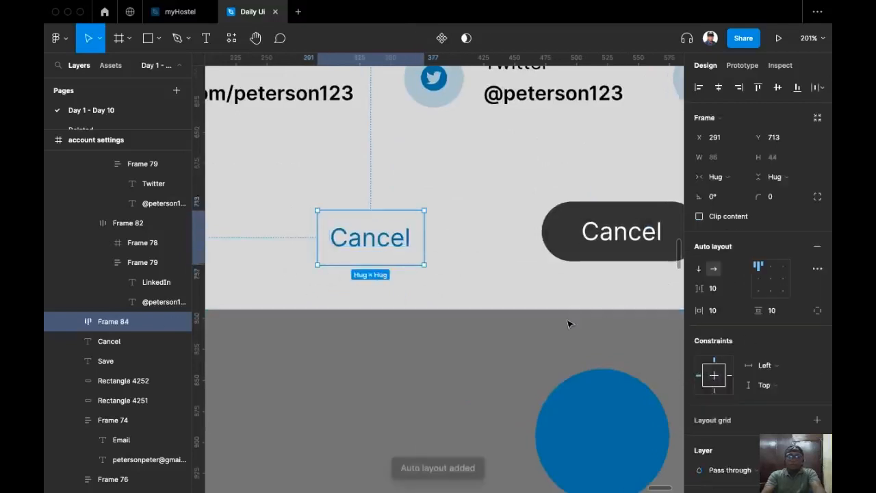
{"action": "left_click", "coordinate": [770, 279]}
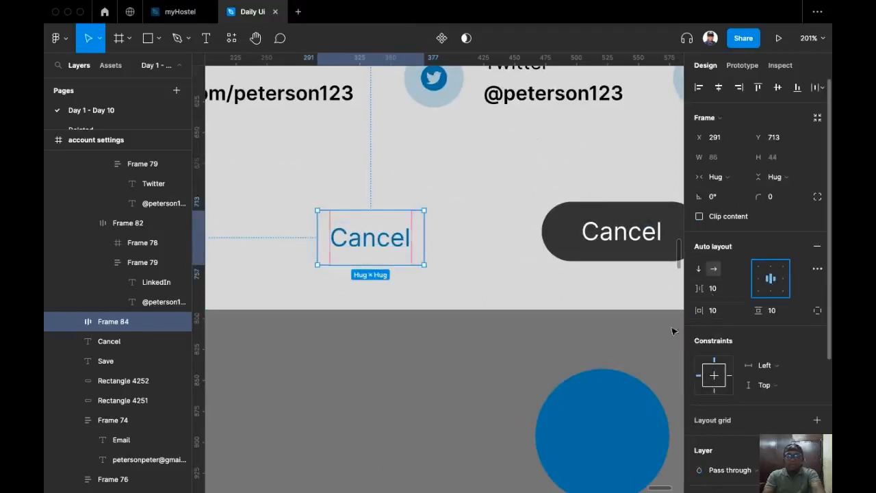
{"action": "left_click", "coordinate": [366, 245]}
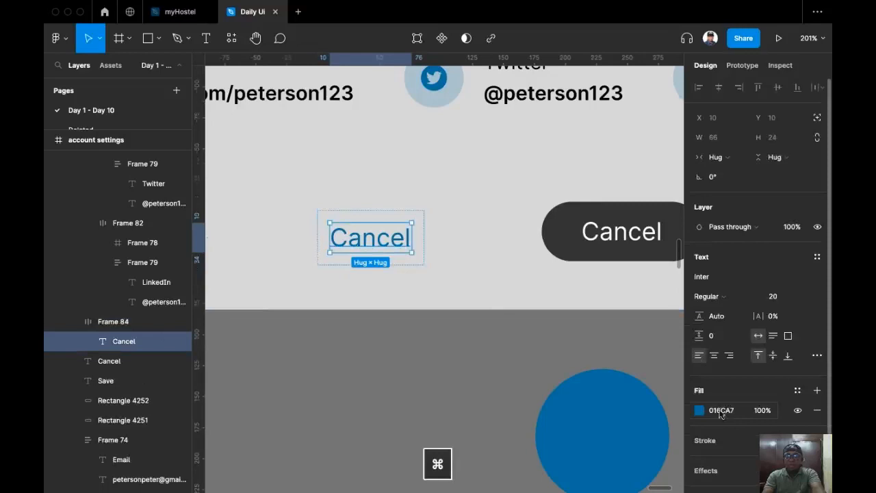
{"action": "left_click", "coordinate": [380, 240]}
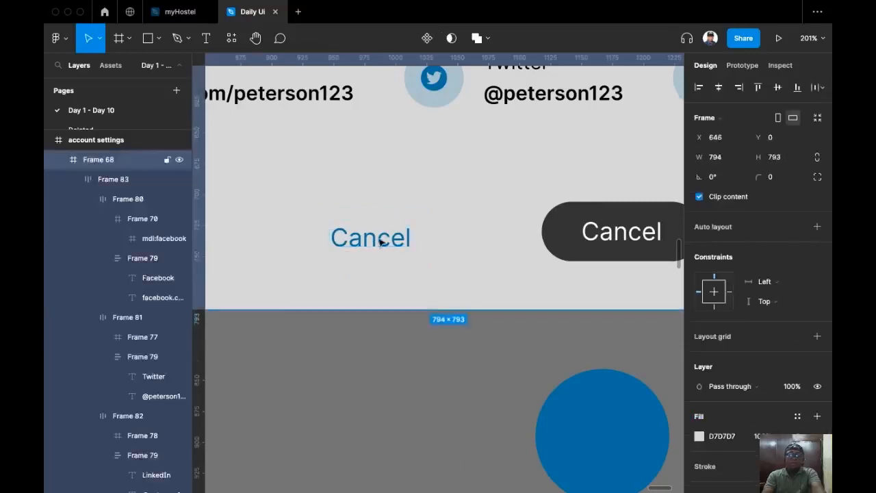
{"action": "left_click", "coordinate": [389, 237]}
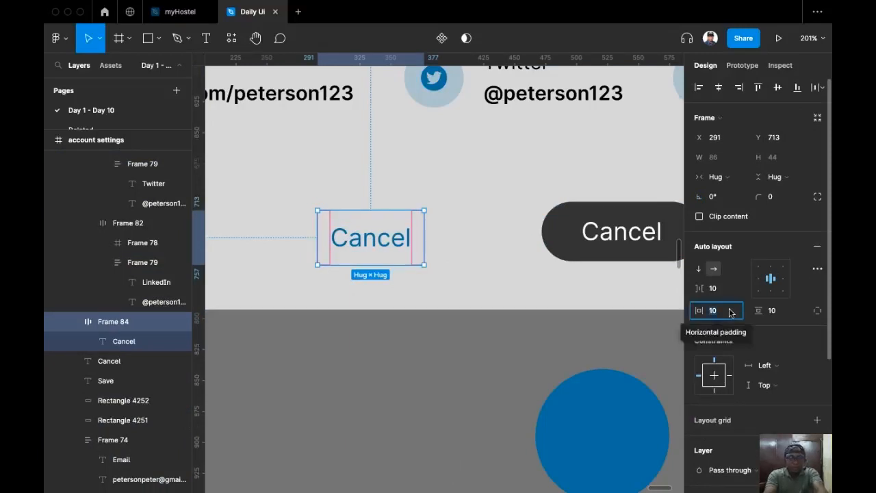
{"action": "type", "text": "24"}
{"action": "key", "text": "Return"}
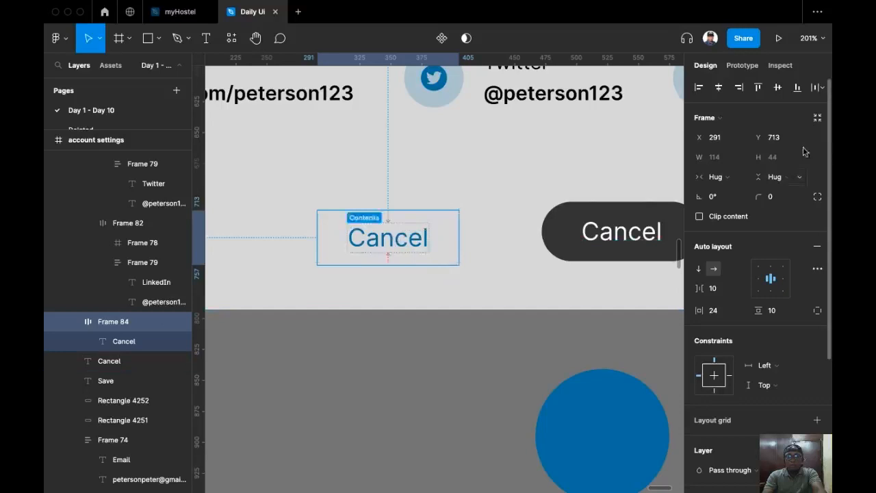
{"action": "left_click", "coordinate": [779, 317]}
{"action": "type", "text": "14"}
{"action": "key", "text": "Return"}
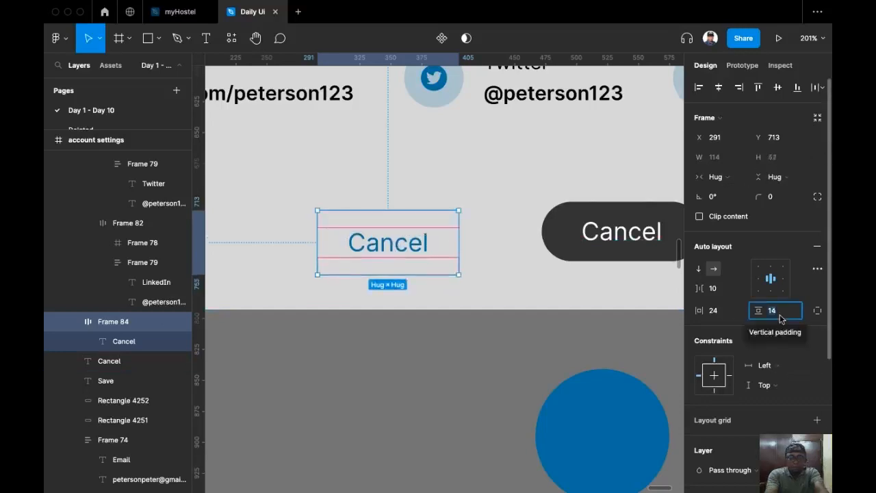
{"action": "type", "text": "10"}
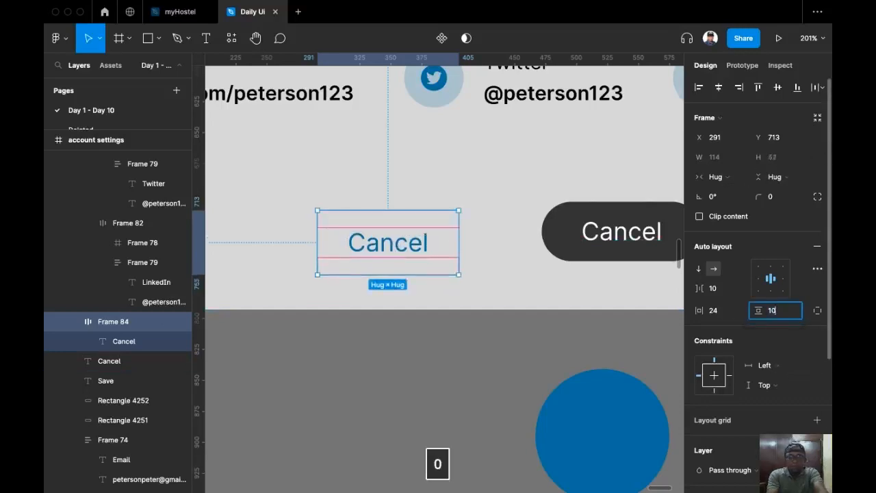
{"action": "key", "text": "Return"}
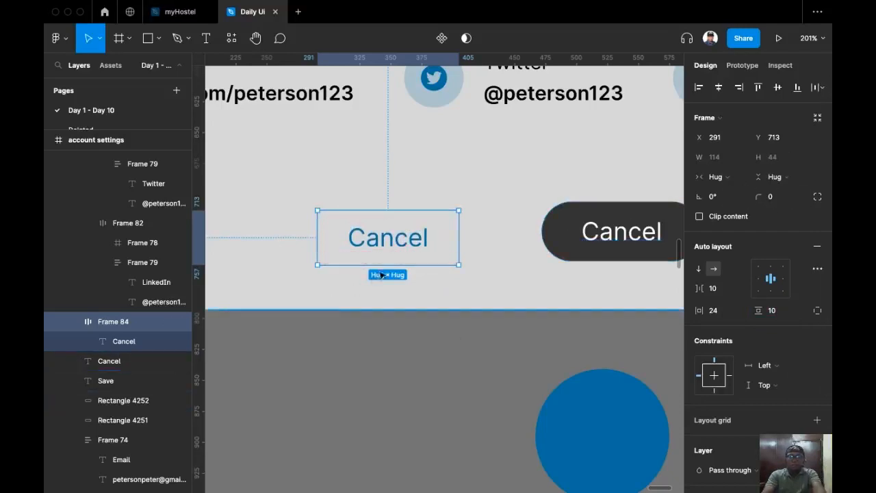
Give the Cancel frame a black outline and a 100 corner radius.
{"action": "scroll", "coordinate": [369, 288], "scroll_direction": "right", "scroll_amount": 3}
{"action": "scroll", "coordinate": [370, 288], "scroll_direction": "up", "scroll_amount": 1}
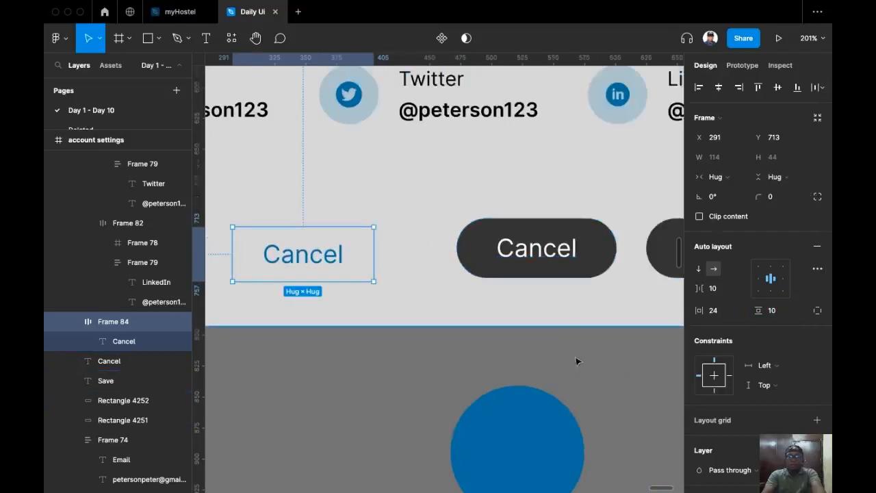
{"action": "scroll", "coordinate": [517, 350], "scroll_direction": "down", "scroll_amount": 2}
{"action": "scroll", "coordinate": [517, 349], "scroll_direction": "left", "scroll_amount": 1}
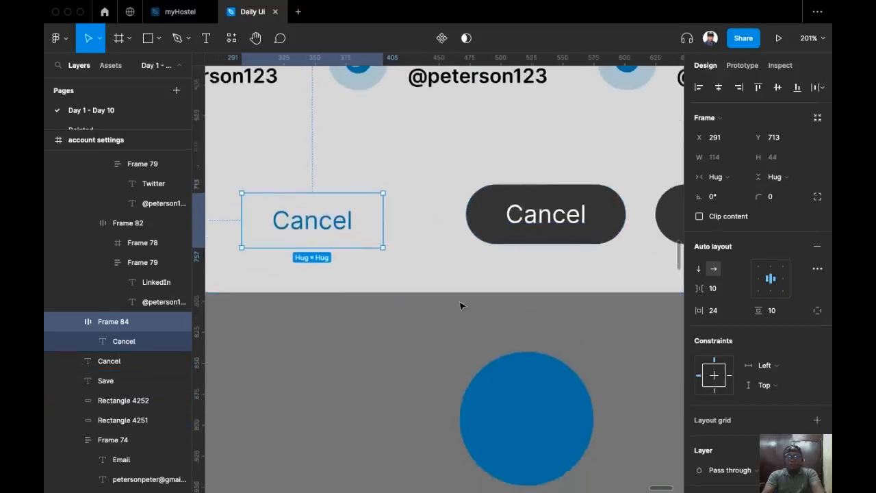
{"action": "scroll", "coordinate": [767, 395], "scroll_direction": "down", "scroll_amount": 2}
{"action": "scroll", "coordinate": [829, 422], "scroll_direction": "down", "scroll_amount": 2}
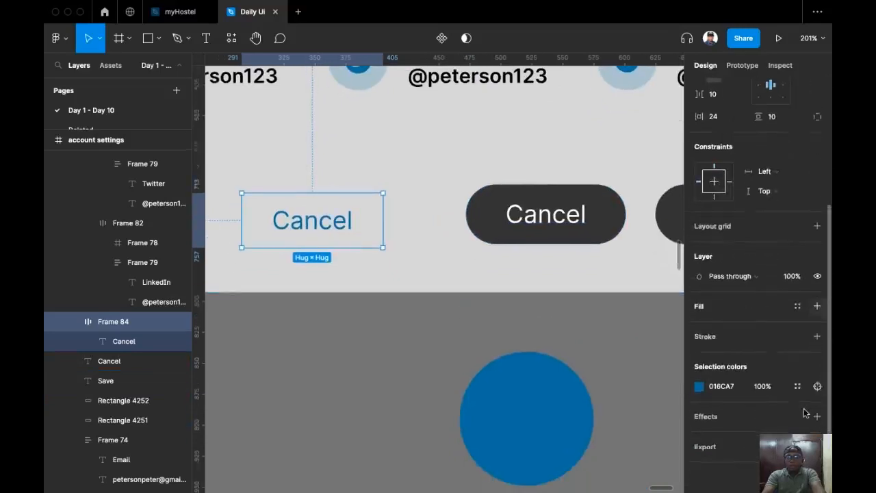
{"action": "left_click", "coordinate": [816, 337]}
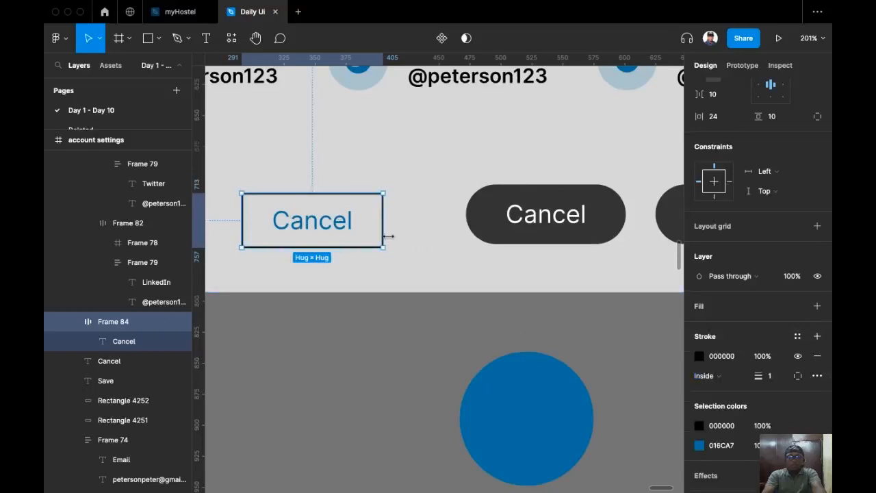
{"action": "scroll", "coordinate": [816, 178], "scroll_direction": "up", "scroll_amount": 4}
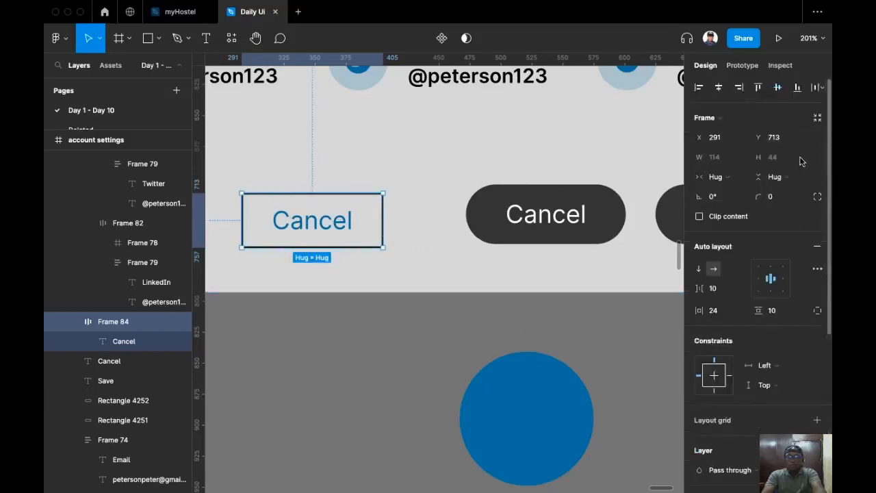
{"action": "type", "text": "100"}
{"action": "key", "text": "Return"}
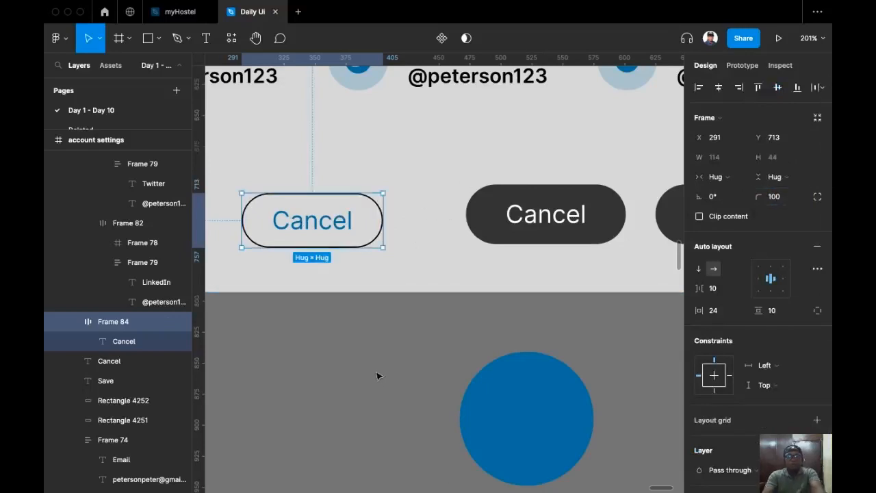
{"action": "scroll", "coordinate": [377, 374], "scroll_direction": "up", "scroll_amount": 2}
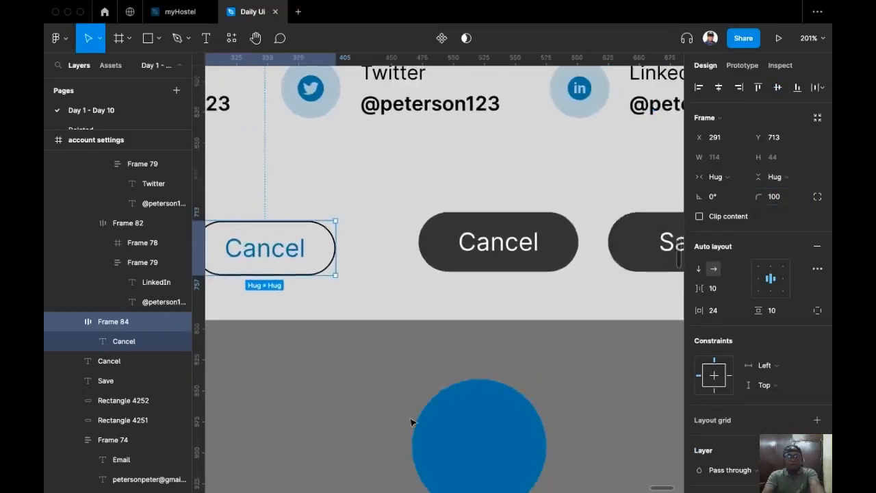
{"action": "scroll", "coordinate": [411, 422], "scroll_direction": "right", "scroll_amount": 3}
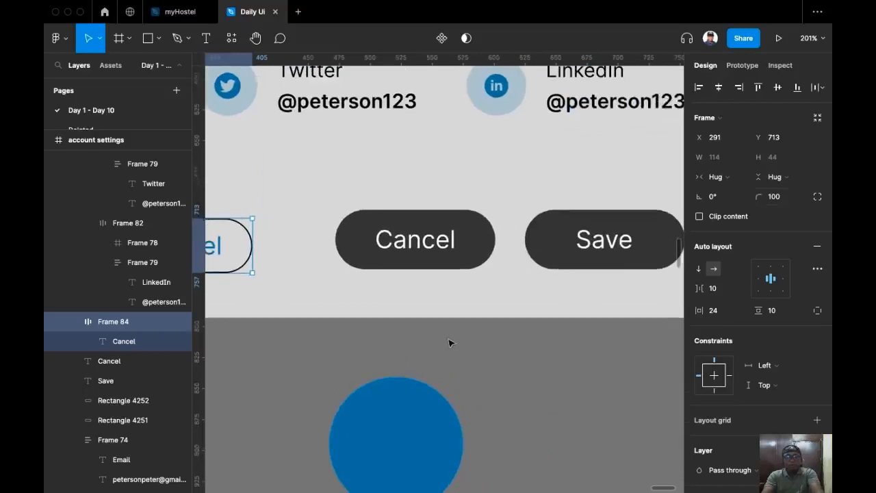
{"action": "left_click", "coordinate": [424, 248], "text": "super"}
{"action": "left_click", "coordinate": [609, 250], "text": "shift+super"}
{"action": "key", "text": "BackSpace"}
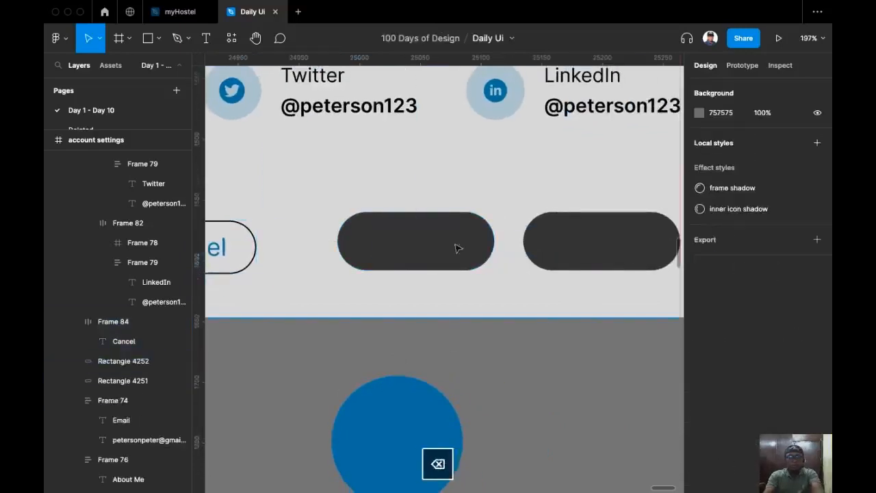
{"action": "scroll", "coordinate": [294, 253], "scroll_direction": "left", "scroll_amount": 3}
{"action": "left_click", "coordinate": [322, 248]}
{"action": "left_click", "coordinate": [322, 246]}
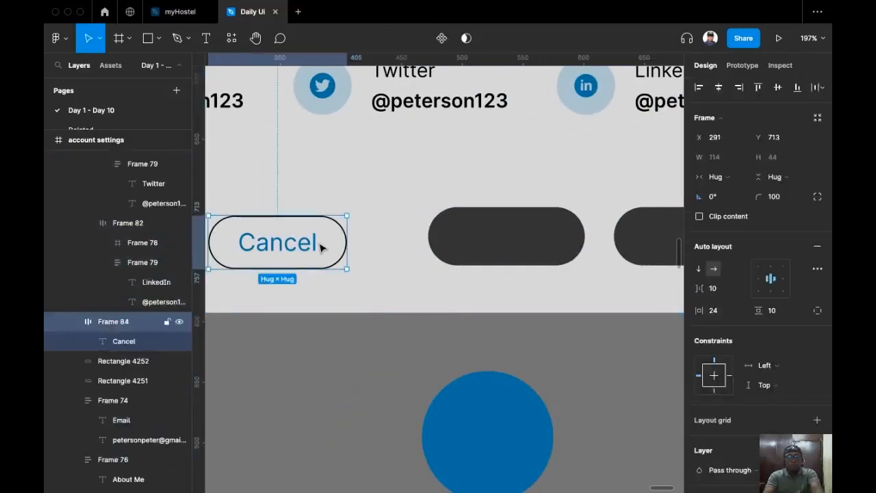
{"action": "key", "text": "super+c"}
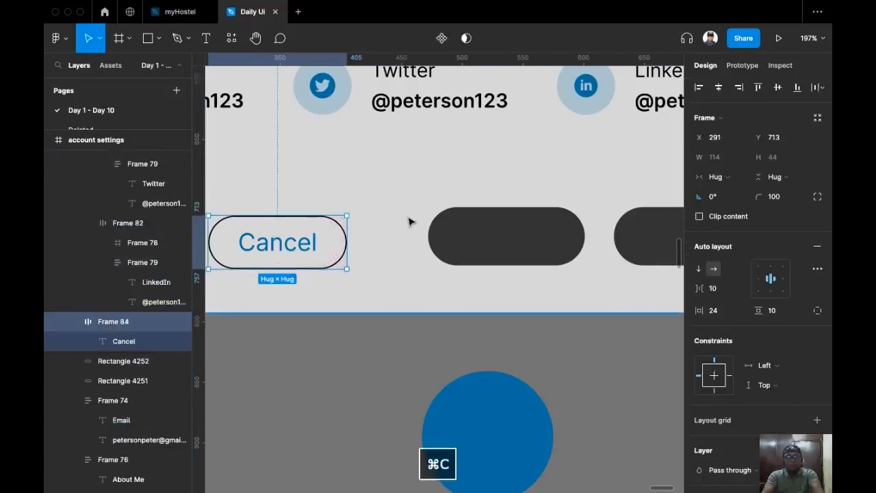
{"action": "scroll", "coordinate": [351, 227], "scroll_direction": "right", "scroll_amount": 5}
{"action": "left_click", "coordinate": [432, 236]}
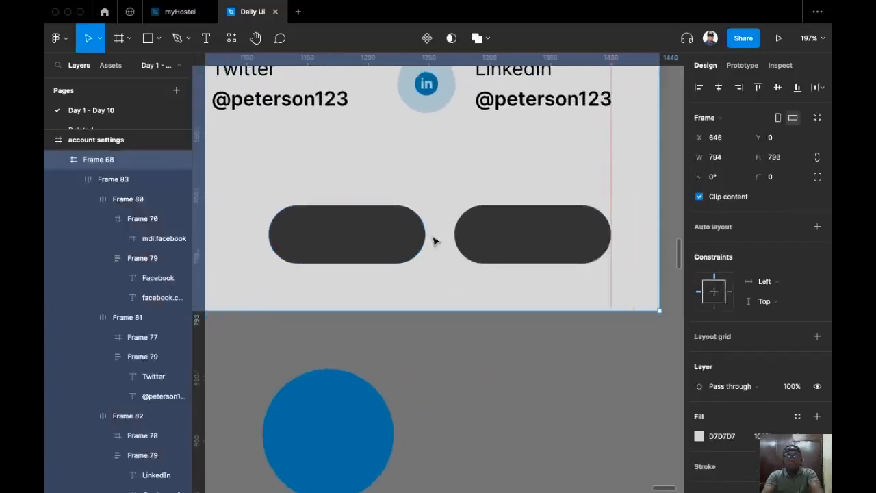
{"action": "left_click", "coordinate": [373, 249]}
{"action": "left_click", "coordinate": [534, 235], "text": "shift"}
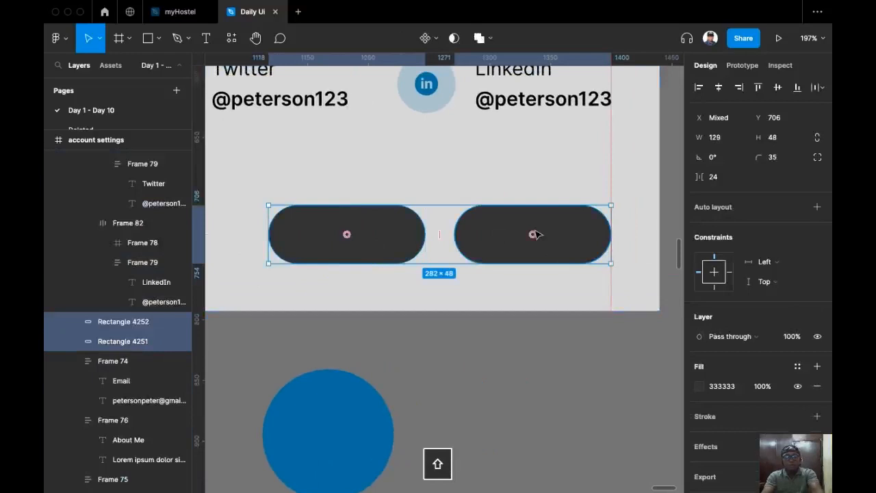
{"action": "key", "text": "shift+super+r"}
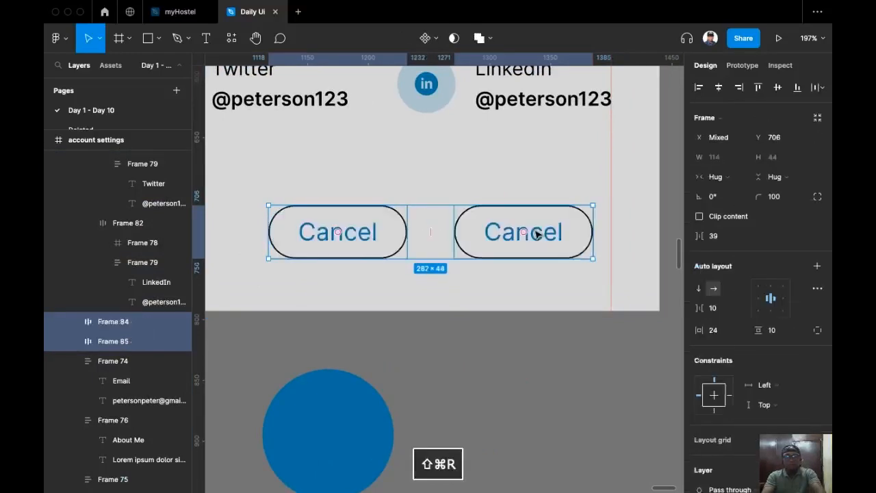
{"action": "left_click", "coordinate": [486, 251]}
{"action": "left_click", "coordinate": [522, 232]}
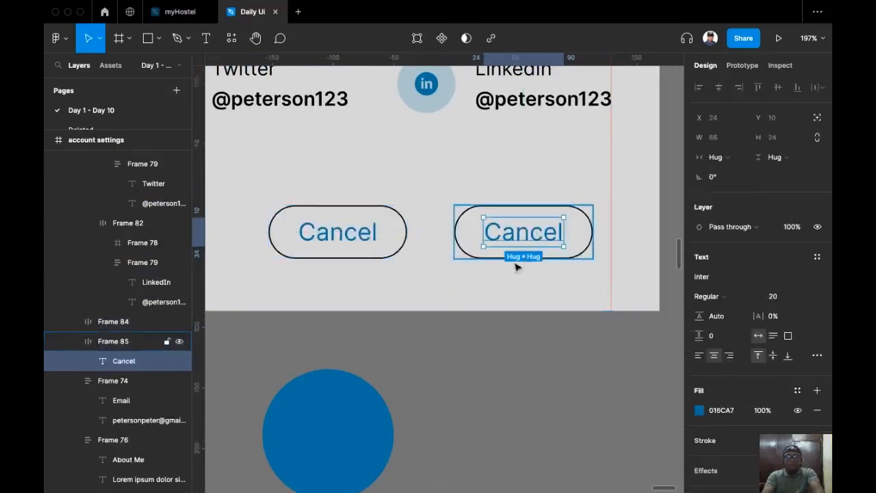
{"action": "left_click", "coordinate": [588, 220]}
{"action": "double_click", "coordinate": [538, 231]}
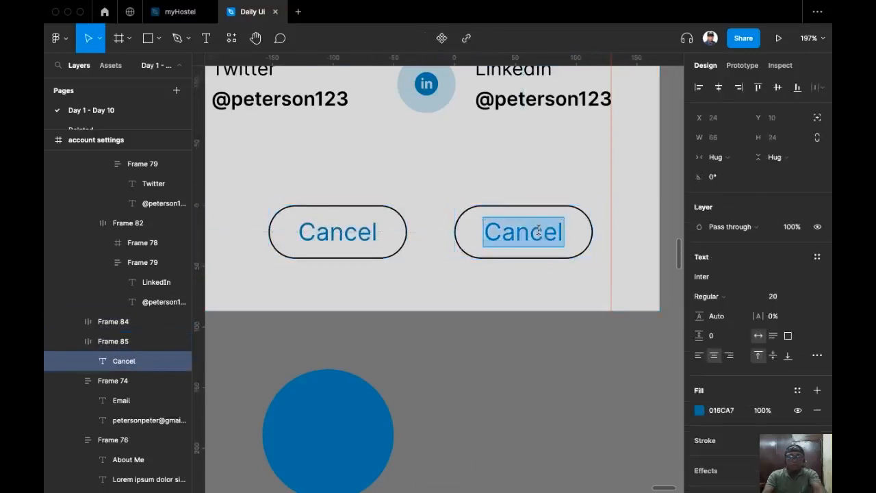
{"action": "type", "text": "Save"}
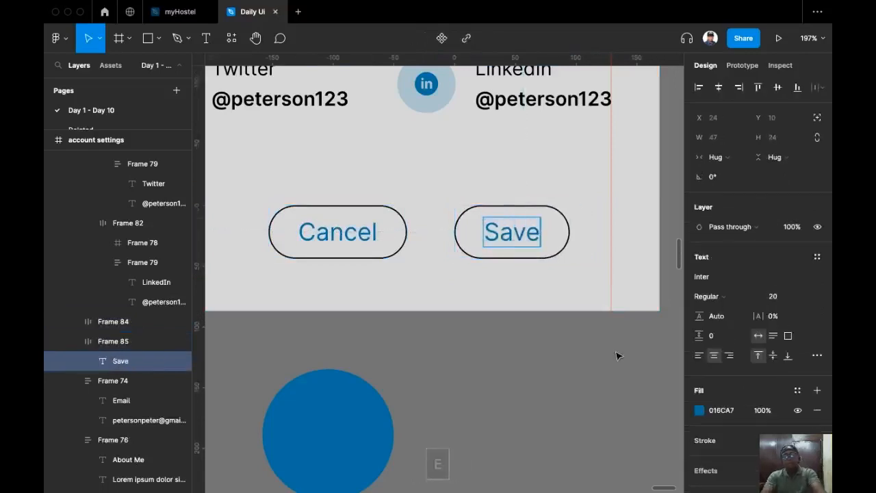
{"action": "left_click", "coordinate": [506, 368]}
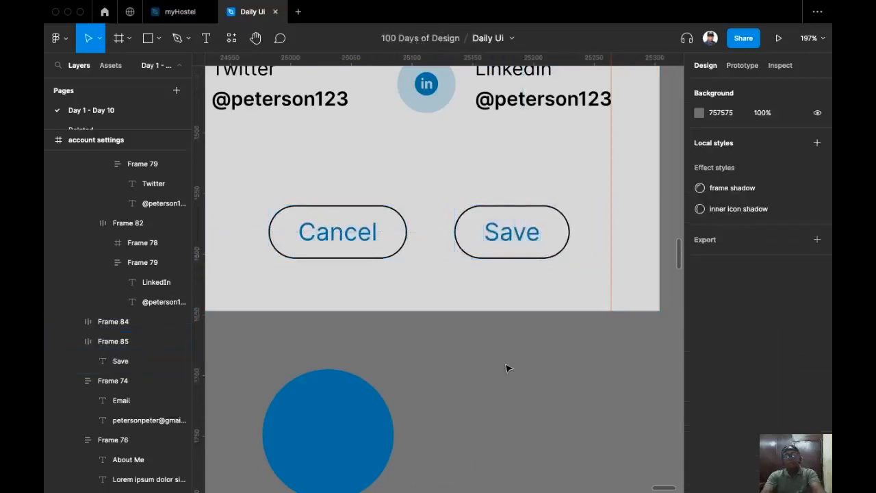
{"action": "left_click", "coordinate": [552, 220]}
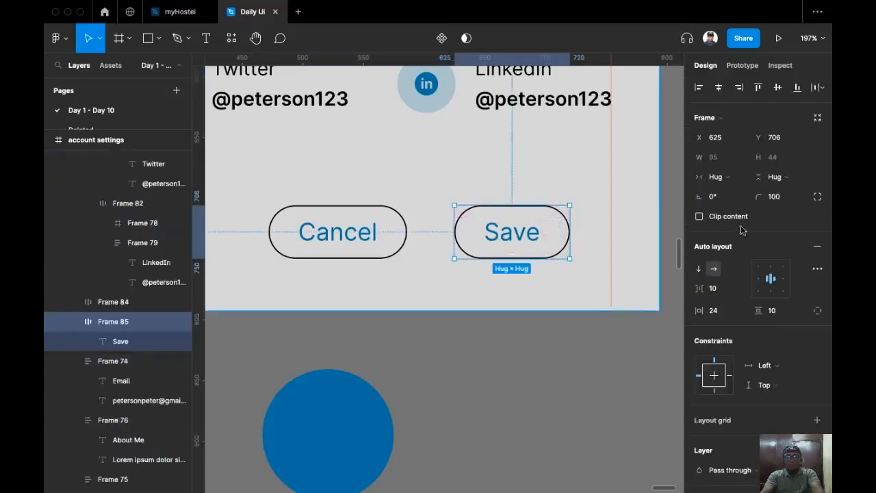
Raise the Save button's horizontal padding to 33 after comparing it with Cancel.
{"action": "left_click", "coordinate": [354, 222]}
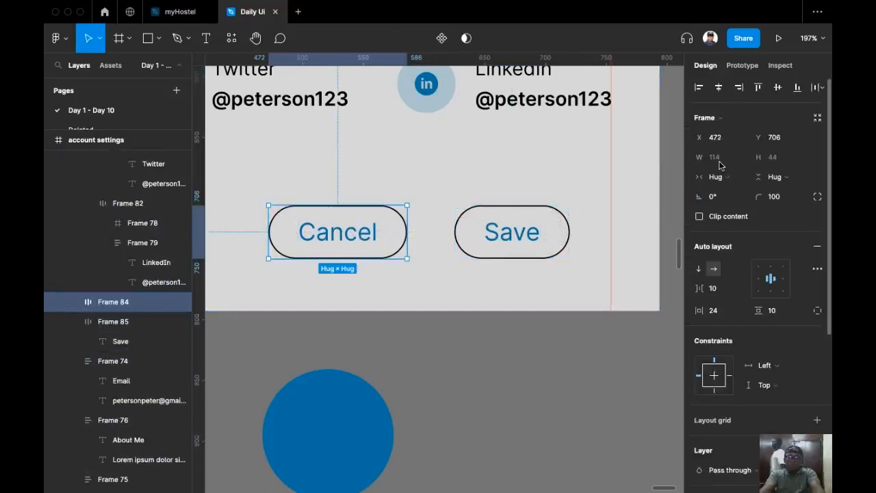
{"action": "left_click", "coordinate": [473, 240]}
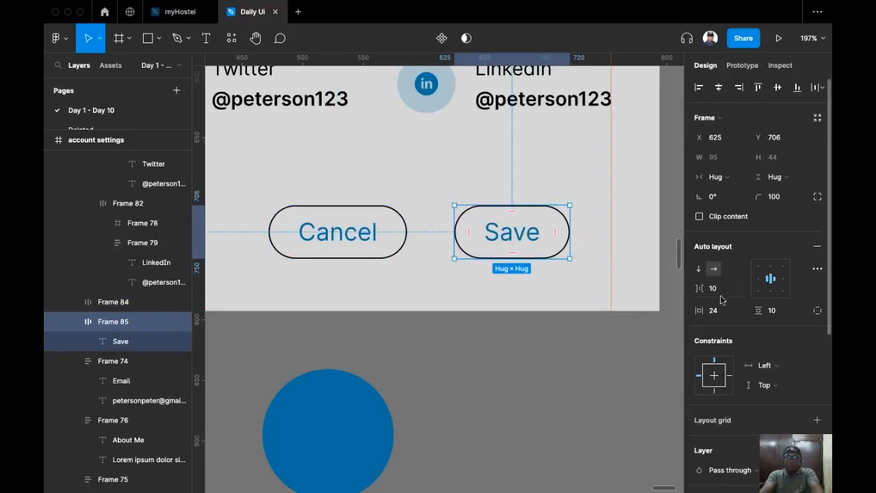
{"action": "left_click", "coordinate": [370, 255]}
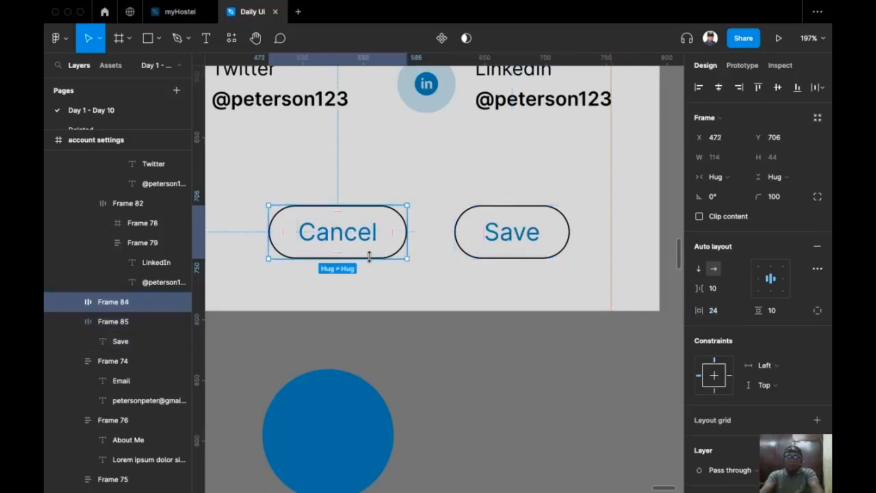
{"action": "left_click", "coordinate": [499, 230]}
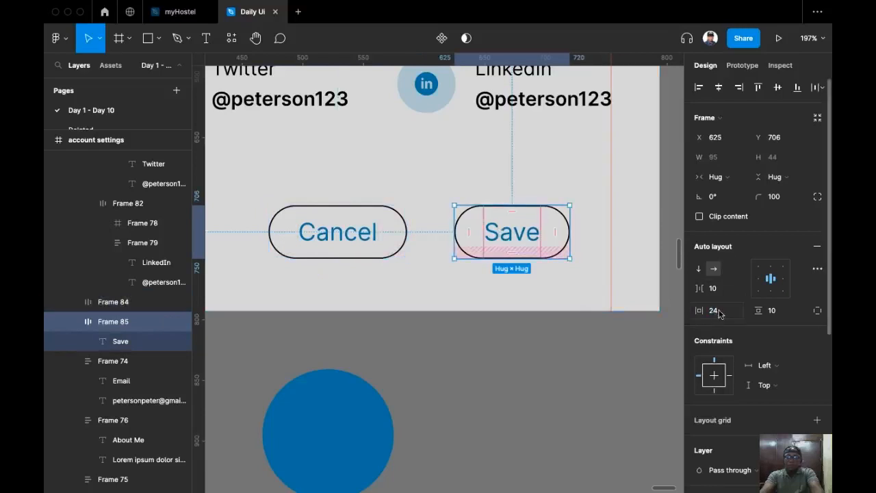
{"action": "key", "text": "Up"}
{"action": "key", "text": "Up"}
{"action": "key", "text": "Up"}
{"action": "key", "text": "Up"}
{"action": "key", "text": "Up"}
{"action": "key", "text": "Up"}
{"action": "key", "text": "Up"}
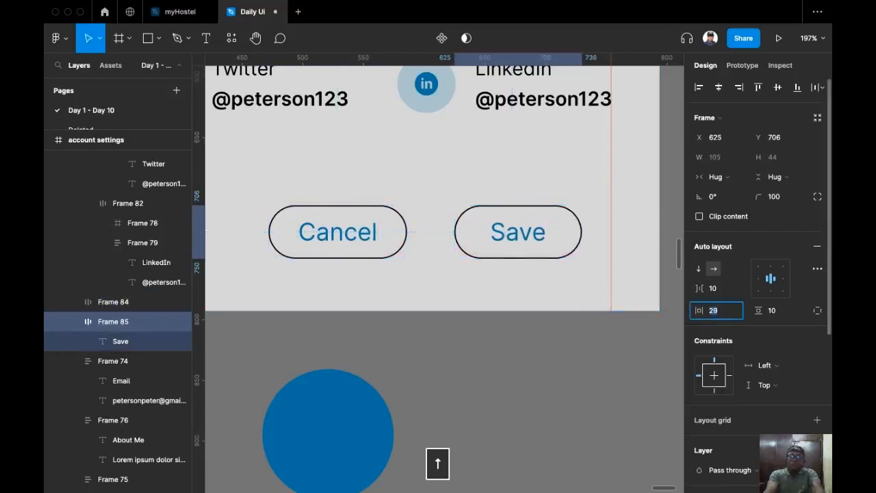
{"action": "key", "text": "Up"}
{"action": "key", "text": "Up"}
{"action": "key", "text": "Up"}
{"action": "key", "text": "Up"}
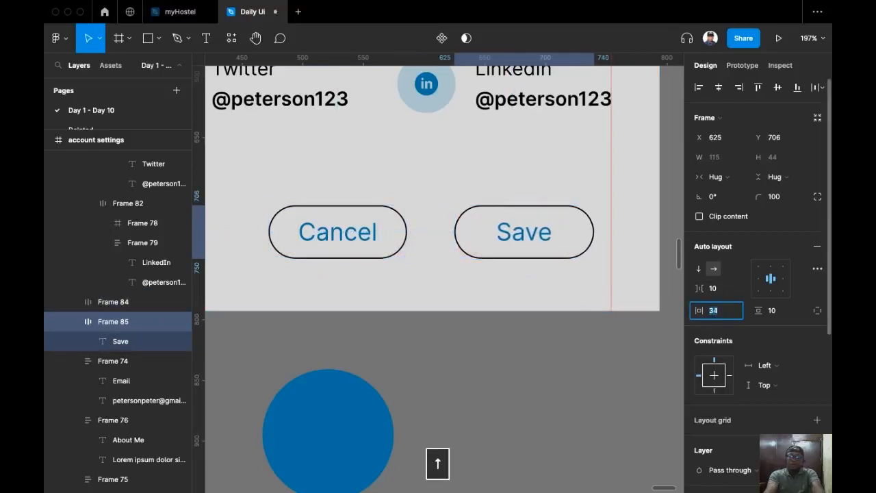
{"action": "key", "text": "Down"}
{"action": "key", "text": "Down"}
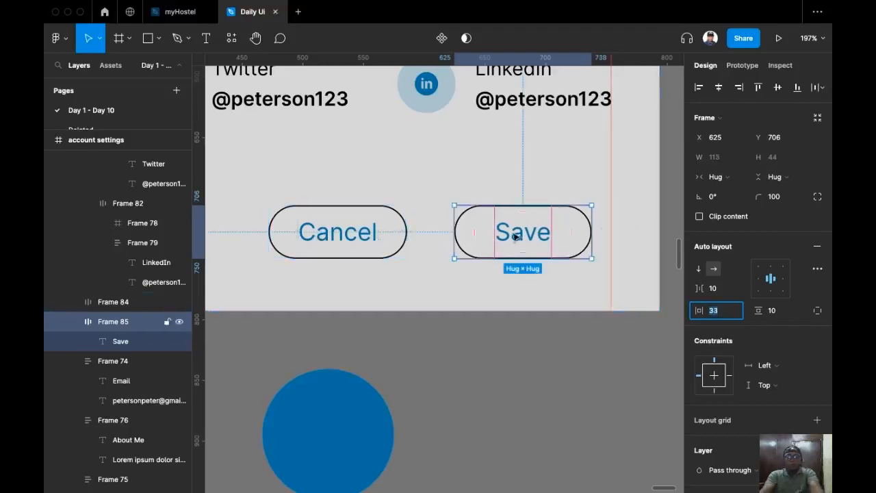
Set the Save label's text colour to white FFFFFF.
{"action": "scroll", "coordinate": [414, 269], "scroll_direction": "right", "scroll_amount": 2}
{"action": "scroll", "coordinate": [413, 270], "scroll_direction": "down", "scroll_amount": 1}
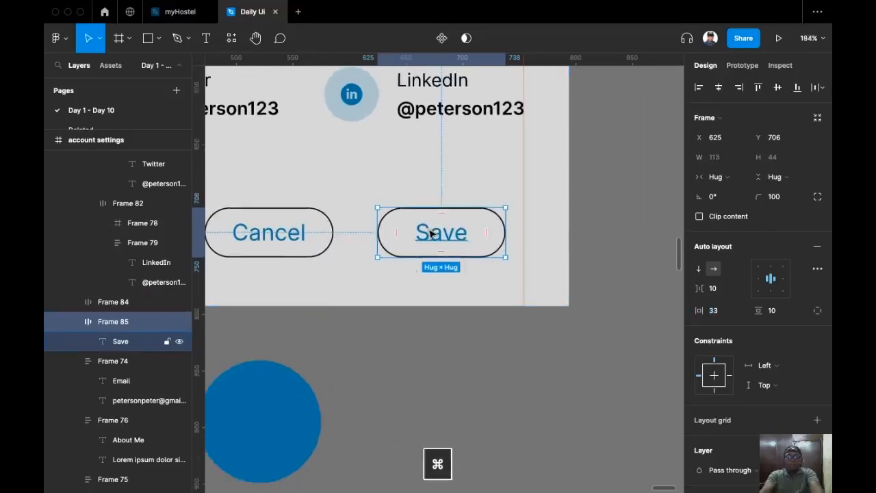
{"action": "left_click", "coordinate": [433, 234], "text": "super"}
{"action": "scroll", "coordinate": [547, 363], "scroll_direction": "up", "scroll_amount": 2}
{"action": "scroll", "coordinate": [538, 376], "scroll_direction": "down", "scroll_amount": 3}
{"action": "scroll", "coordinate": [533, 324], "scroll_direction": "down", "scroll_amount": 1}
{"action": "left_click", "coordinate": [716, 412]}
{"action": "type", "text": "ffffff"}
{"action": "key", "text": "Return"}
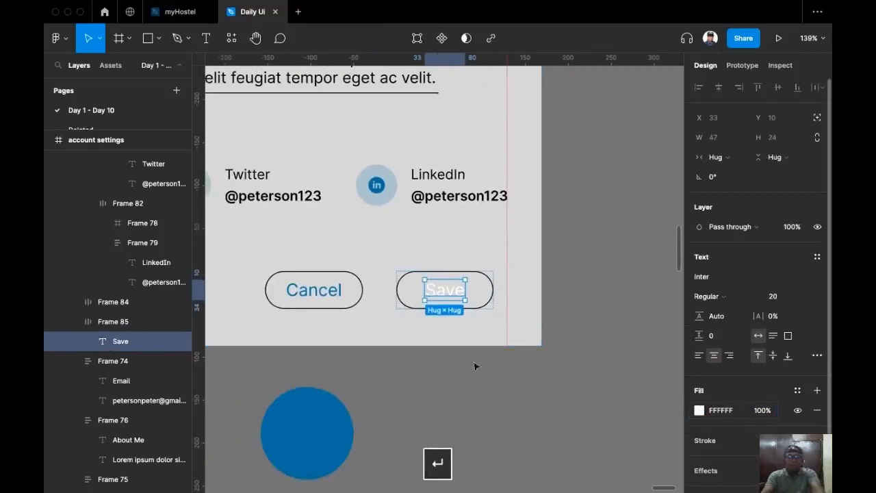
Add a blue 016CA7 background fill to the Save button, sampled from the circle.
{"action": "scroll", "coordinate": [504, 269], "scroll_direction": "up", "scroll_amount": 3}
{"action": "left_click", "coordinate": [510, 269]}
{"action": "scroll", "coordinate": [784, 328], "scroll_direction": "down", "scroll_amount": 3}
{"action": "scroll", "coordinate": [800, 308], "scroll_direction": "down", "scroll_amount": 3}
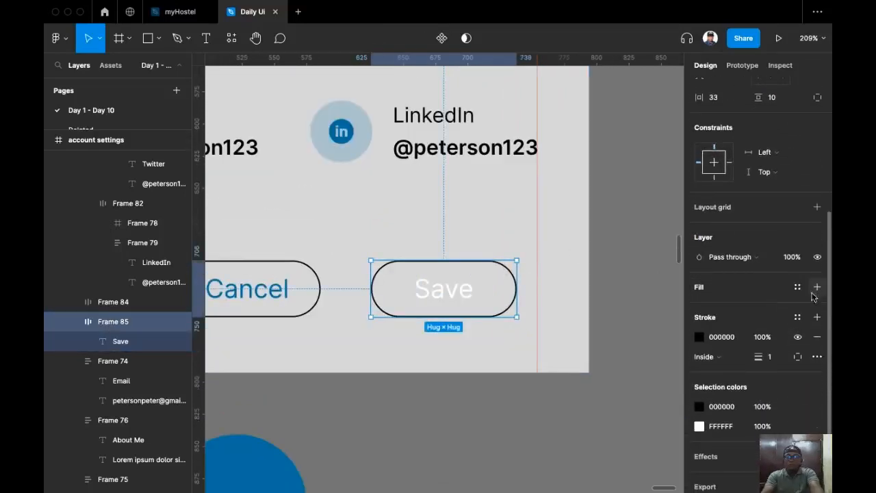
{"action": "left_click", "coordinate": [816, 286]}
{"action": "left_click", "coordinate": [699, 306]}
{"action": "left_click", "coordinate": [554, 356]}
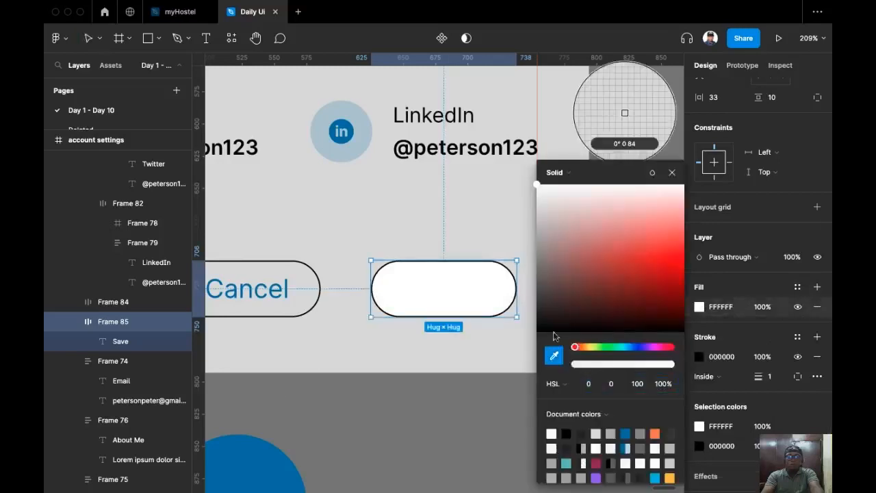
{"action": "left_click", "coordinate": [261, 459]}
{"action": "left_click", "coordinate": [404, 428]}
Remove the Save button's black border and add a drop shadow.
{"action": "scroll", "coordinate": [347, 425], "scroll_direction": "right", "scroll_amount": 3}
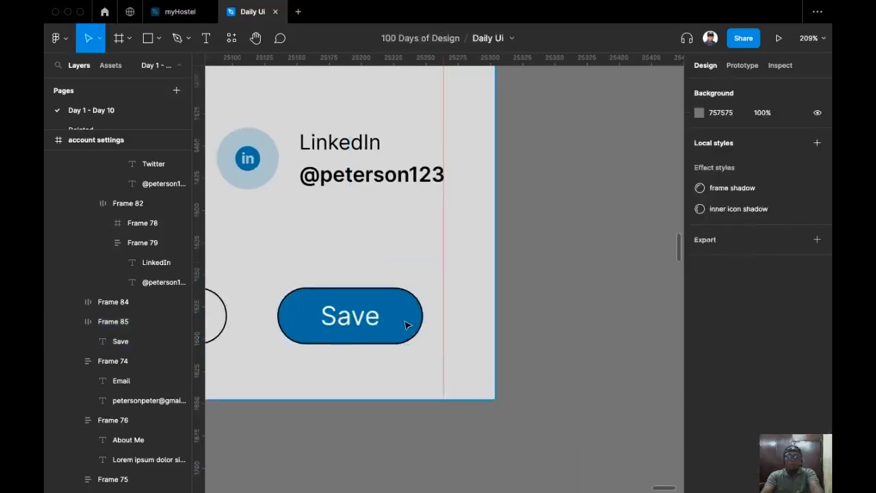
{"action": "left_click", "coordinate": [409, 322]}
{"action": "scroll", "coordinate": [803, 340], "scroll_direction": "down", "scroll_amount": 5}
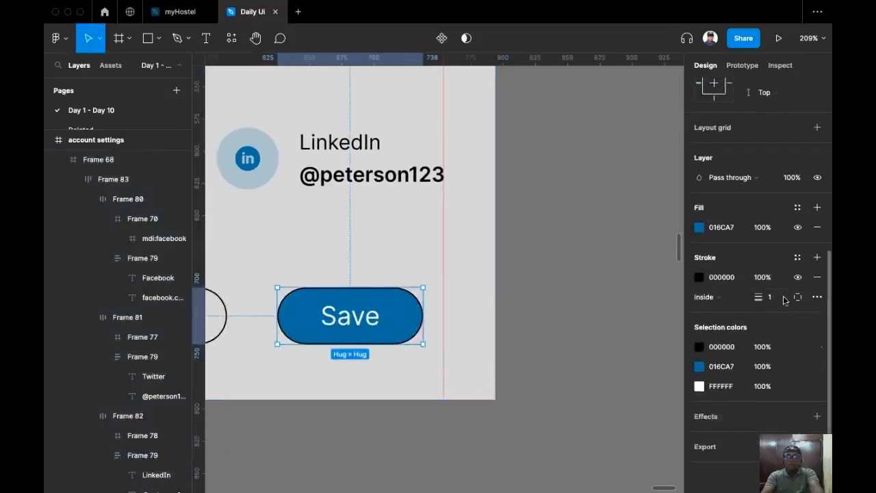
{"action": "left_click", "coordinate": [816, 276]}
{"action": "scroll", "coordinate": [407, 442], "scroll_direction": "left", "scroll_amount": 5}
{"action": "scroll", "coordinate": [407, 442], "scroll_direction": "down", "scroll_amount": 2}
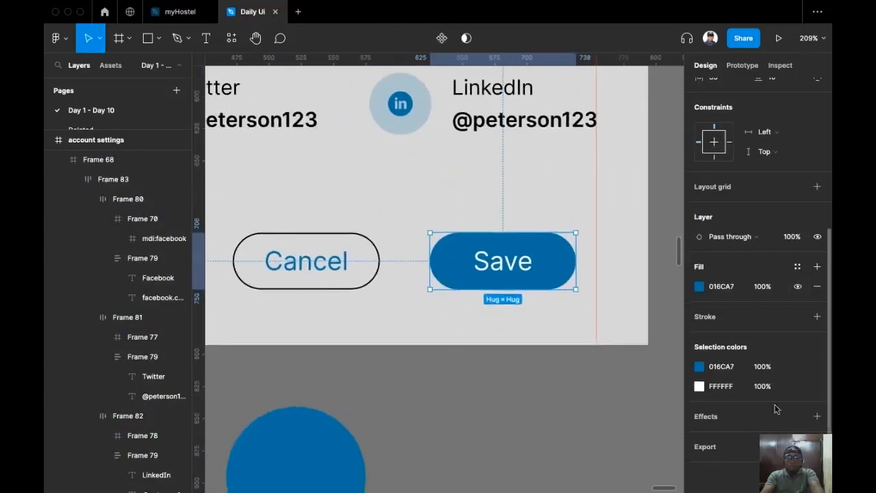
{"action": "left_click", "coordinate": [816, 416]}
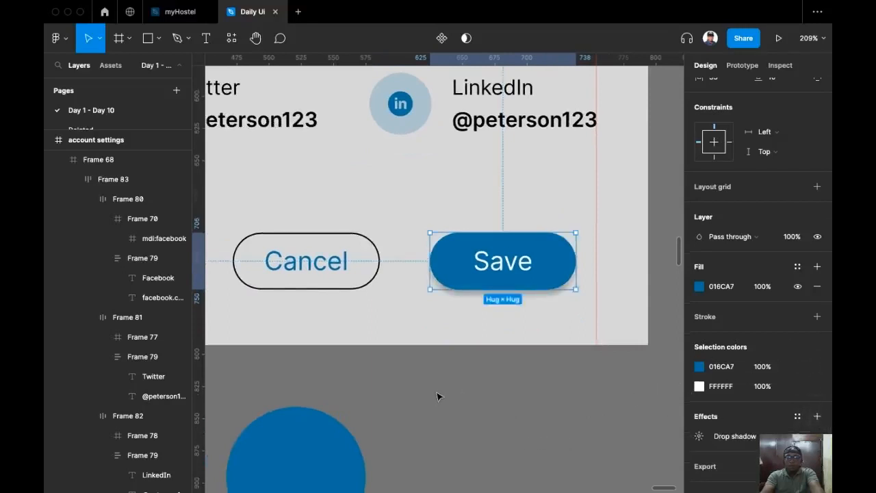
{"action": "left_click", "coordinate": [670, 439]}
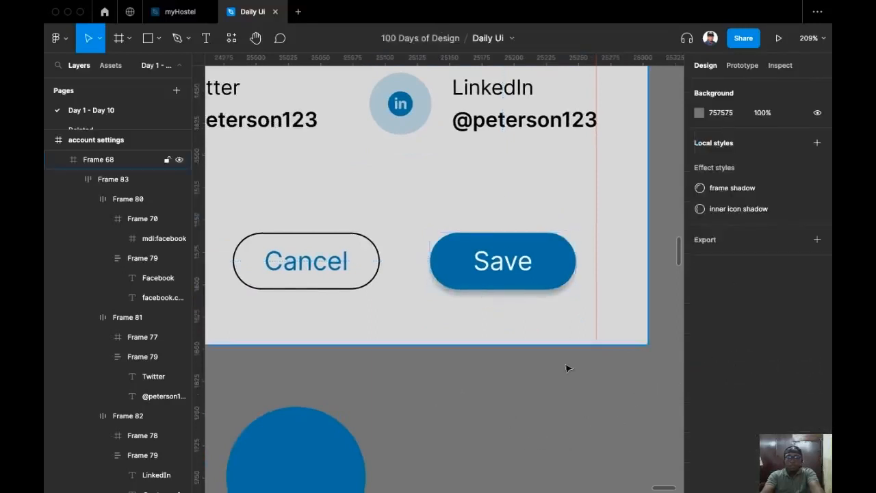
Colour the Cancel button's outline with the Save button's blue using the eyedropper.
{"action": "left_click", "coordinate": [313, 263]}
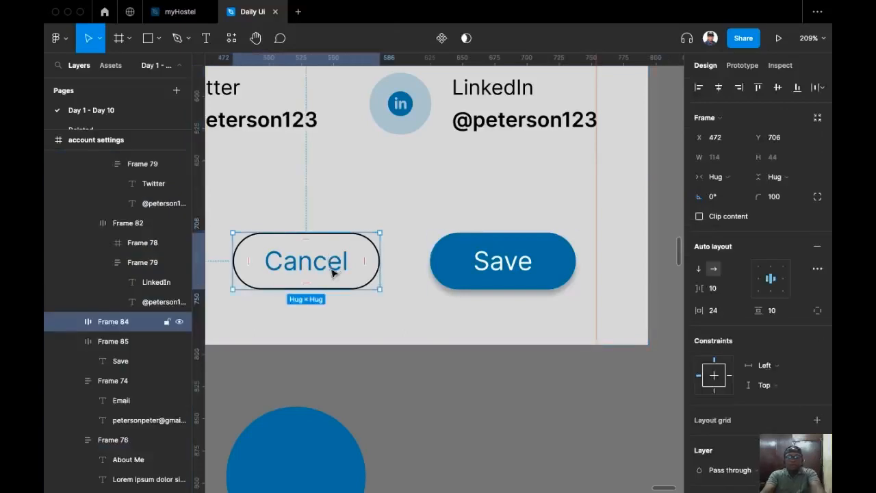
{"action": "scroll", "coordinate": [333, 273], "scroll_direction": "left", "scroll_amount": 3}
{"action": "left_click", "coordinate": [434, 300], "text": "super"}
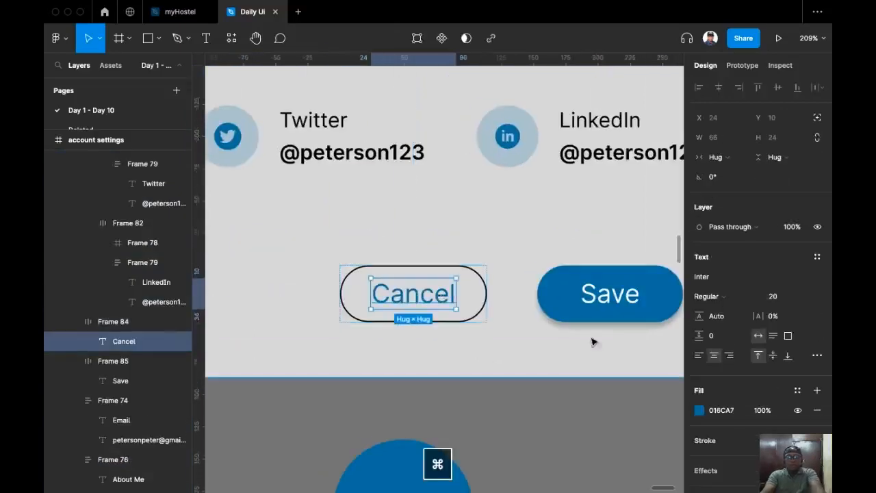
{"action": "left_click", "coordinate": [452, 275]}
{"action": "scroll", "coordinate": [500, 290], "scroll_direction": "left", "scroll_amount": 2}
{"action": "scroll", "coordinate": [498, 290], "scroll_direction": "down", "scroll_amount": 5}
{"action": "left_click", "coordinate": [500, 288], "text": "super"}
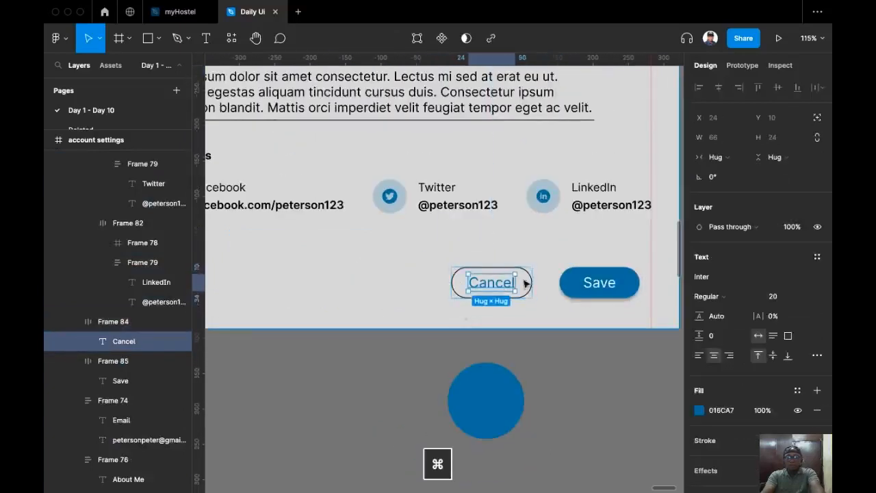
{"action": "scroll", "coordinate": [518, 262], "scroll_direction": "up", "scroll_amount": 5}
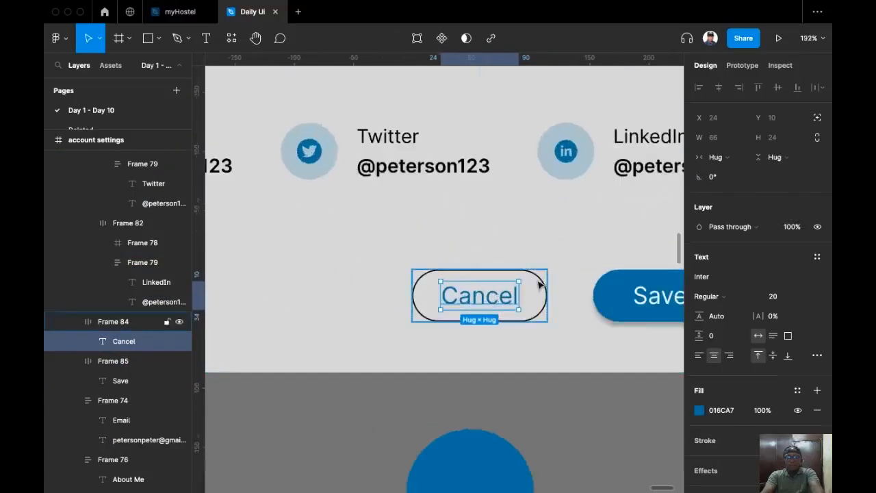
{"action": "left_click", "coordinate": [539, 284]}
{"action": "scroll", "coordinate": [557, 340], "scroll_direction": "right", "scroll_amount": 3}
{"action": "key", "text": "i"}
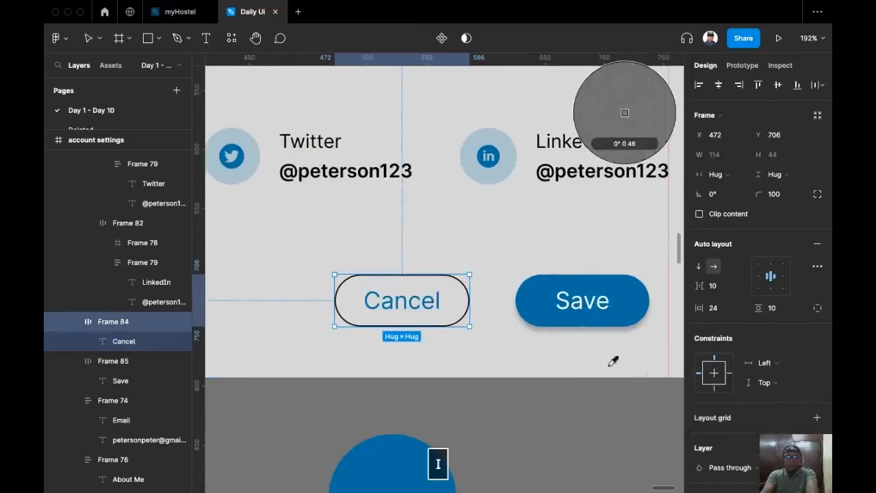
{"action": "left_click", "coordinate": [544, 302]}
Look over both buttons, then select the Save button.
{"action": "left_click", "coordinate": [527, 456]}
{"action": "scroll", "coordinate": [493, 409], "scroll_direction": "right", "scroll_amount": 2}
{"action": "scroll", "coordinate": [494, 408], "scroll_direction": "down", "scroll_amount": 3}
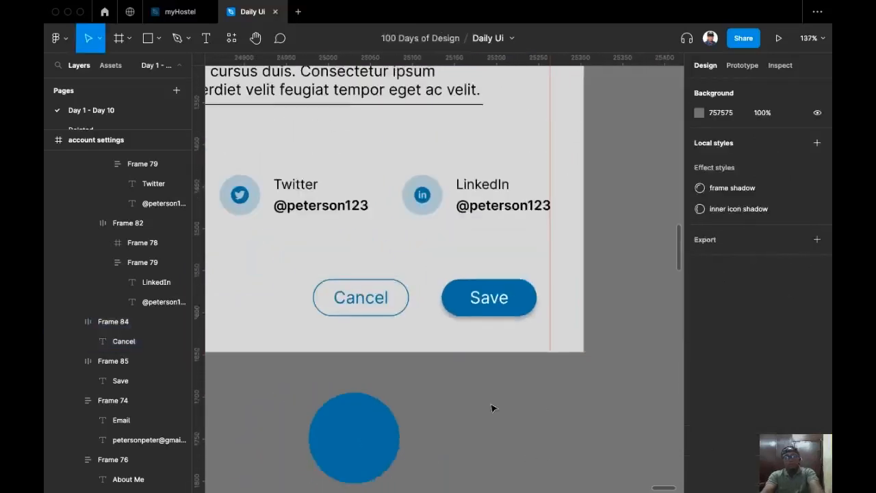
{"action": "scroll", "coordinate": [525, 381], "scroll_direction": "left", "scroll_amount": 2}
{"action": "scroll", "coordinate": [527, 371], "scroll_direction": "up", "scroll_amount": 2}
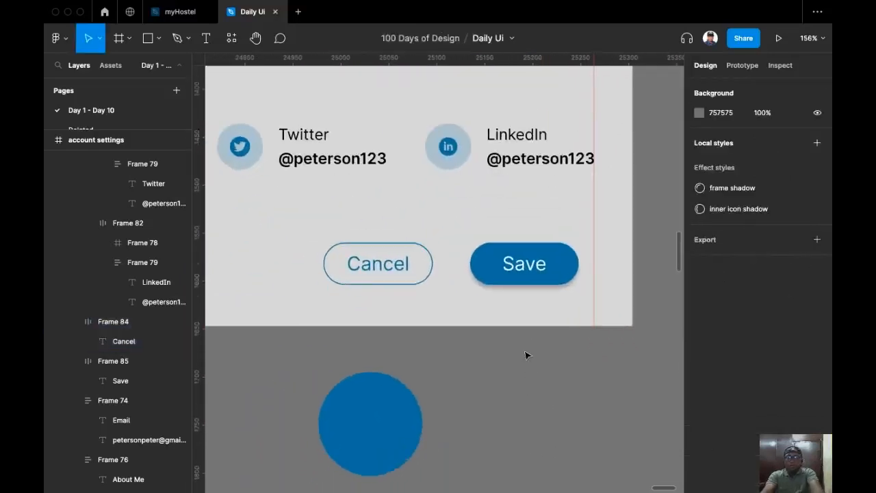
{"action": "left_click", "coordinate": [533, 264]}
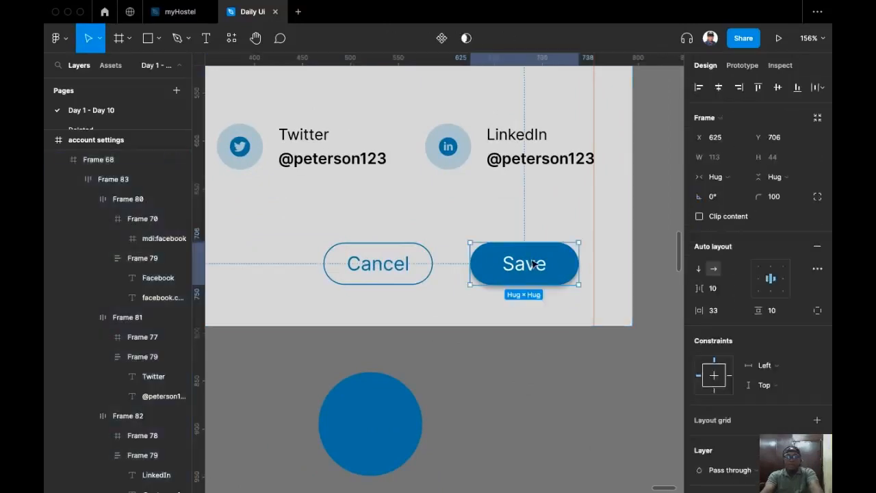
Turn Cancel and Save into an auto-layout row with a 24 gap, aligned right to the red guide.
{"action": "left_click", "coordinate": [371, 276], "text": "shift"}
{"action": "key", "text": "shift+a"}
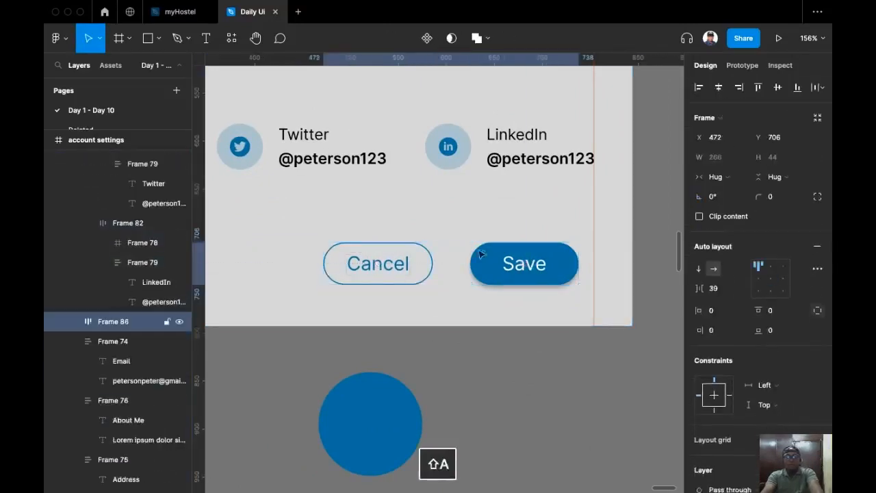
{"action": "left_click", "coordinate": [717, 293]}
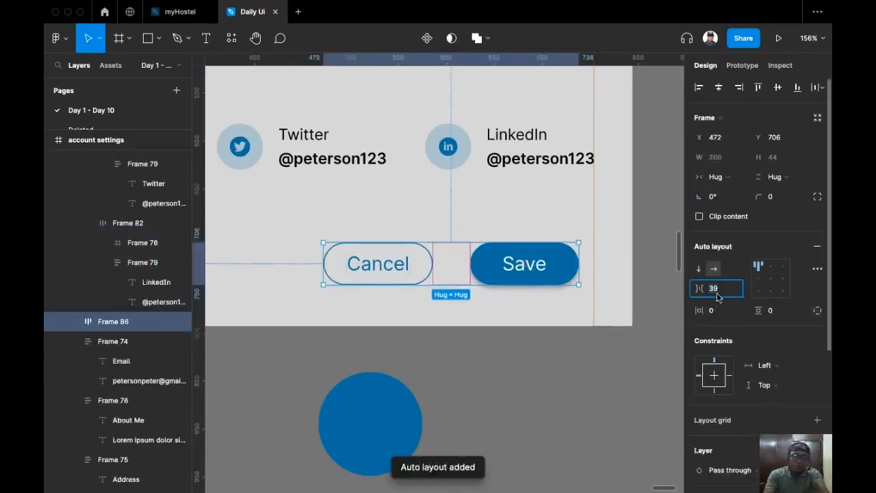
{"action": "type", "text": "24"}
{"action": "key", "text": "Return"}
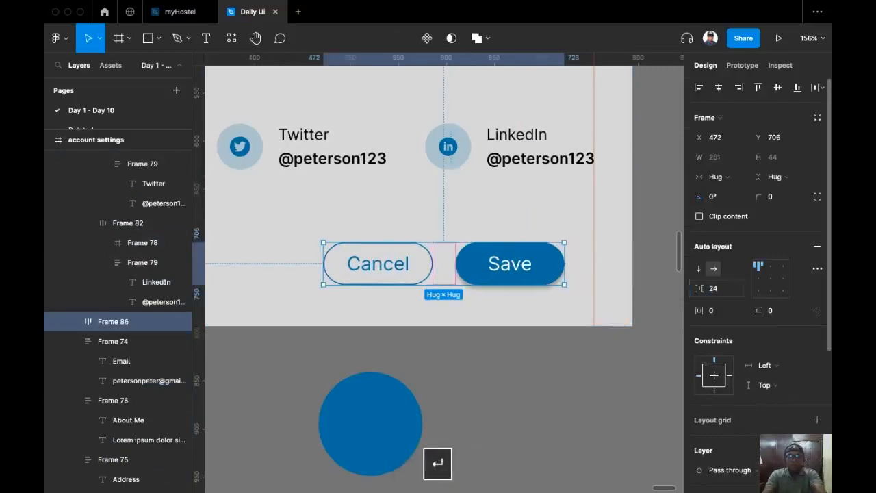
{"action": "left_click_drag", "start_coordinate": [562, 263], "coordinate": [567, 263]}
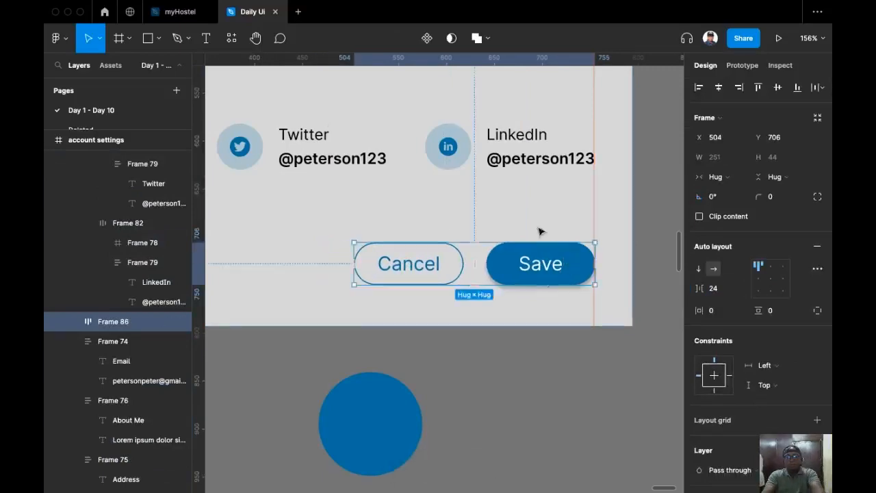
{"action": "left_click_drag", "start_coordinate": [540, 231], "coordinate": [549, 319]}
{"action": "scroll", "coordinate": [550, 320], "scroll_direction": "down", "scroll_amount": 5}
{"action": "scroll", "coordinate": [553, 317], "scroll_direction": "up", "scroll_amount": 4}
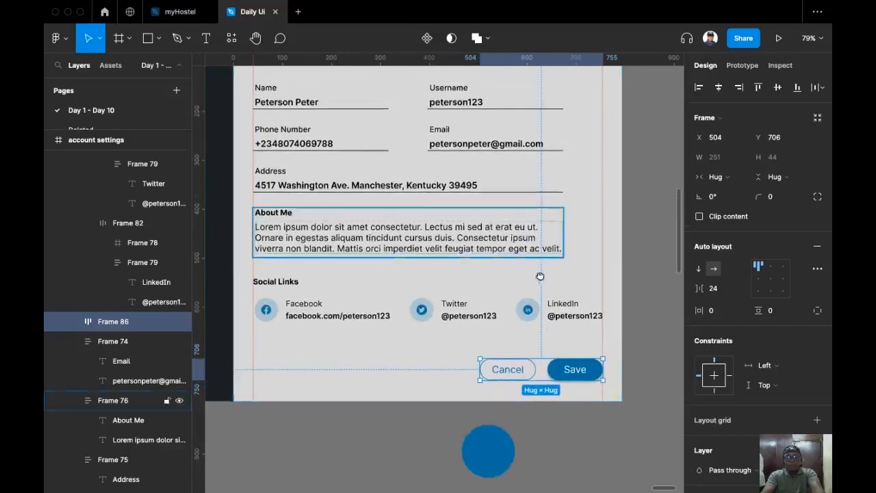
Set the spacing between the Social Links row and the button row to 64.
{"action": "left_click", "coordinate": [382, 335]}
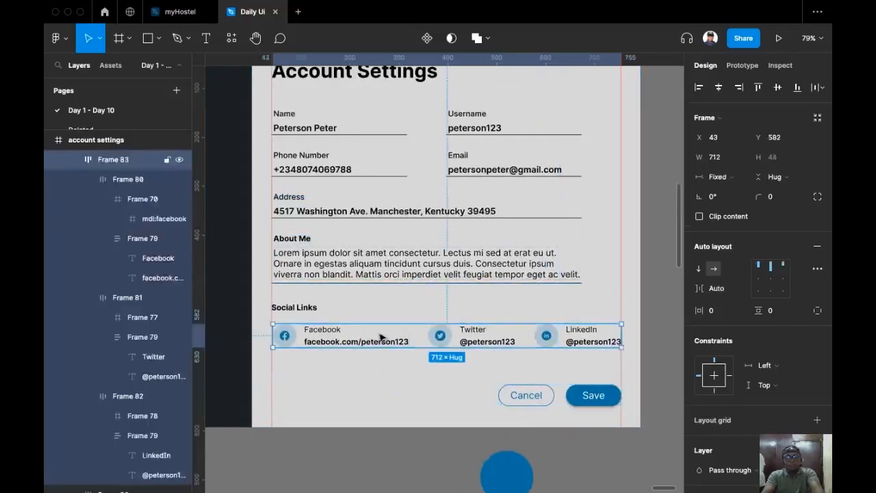
{"action": "left_click", "coordinate": [560, 402]}
{"action": "left_click", "coordinate": [593, 332], "text": "shift"}
{"action": "left_click", "coordinate": [720, 237]}
{"action": "type", "text": "64"}
{"action": "key", "text": "Return"}
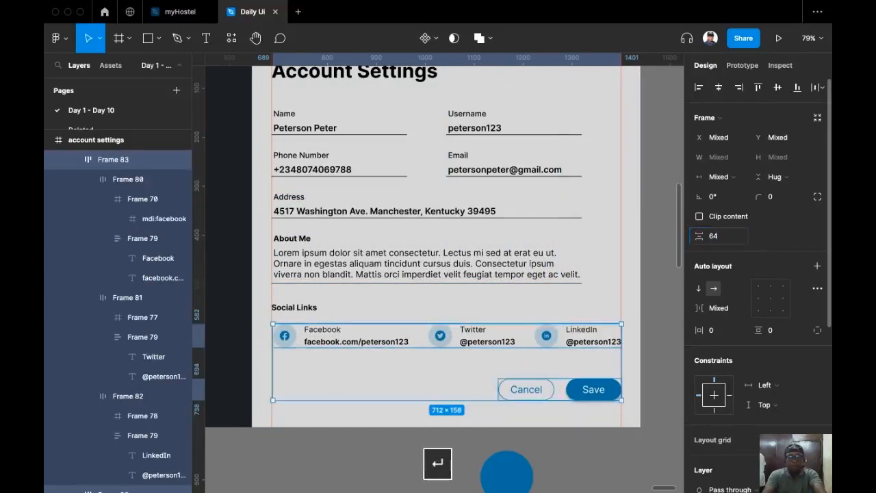
{"action": "left_click", "coordinate": [662, 260]}
{"action": "scroll", "coordinate": [598, 199], "scroll_direction": "up", "scroll_amount": 3}
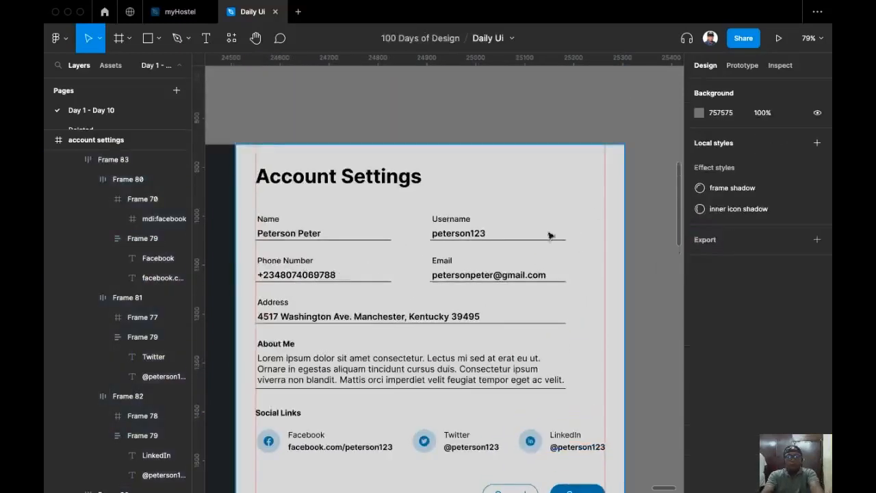
Select the About Me, Address, Phone Number, Name, Username and Email field groups.
{"action": "scroll", "coordinate": [498, 229], "scroll_direction": "down", "scroll_amount": 2}
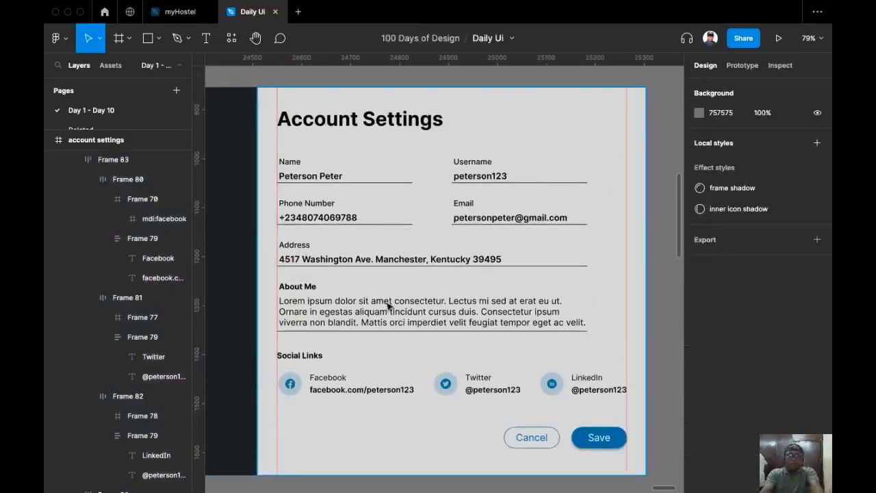
{"action": "left_click", "coordinate": [392, 325]}
{"action": "left_click", "coordinate": [391, 326]}
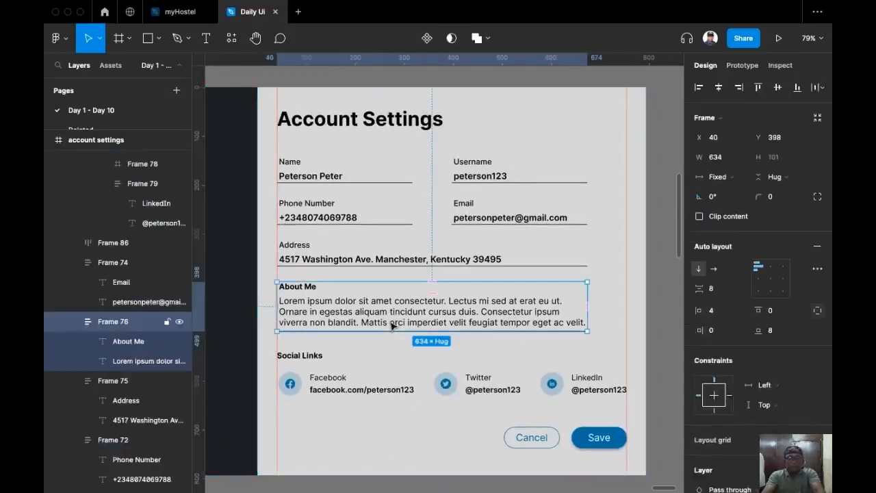
{"action": "left_click", "coordinate": [380, 252], "text": "shift"}
{"action": "left_click", "coordinate": [342, 212], "text": "shift"}
{"action": "left_click", "coordinate": [342, 171], "text": "shift"}
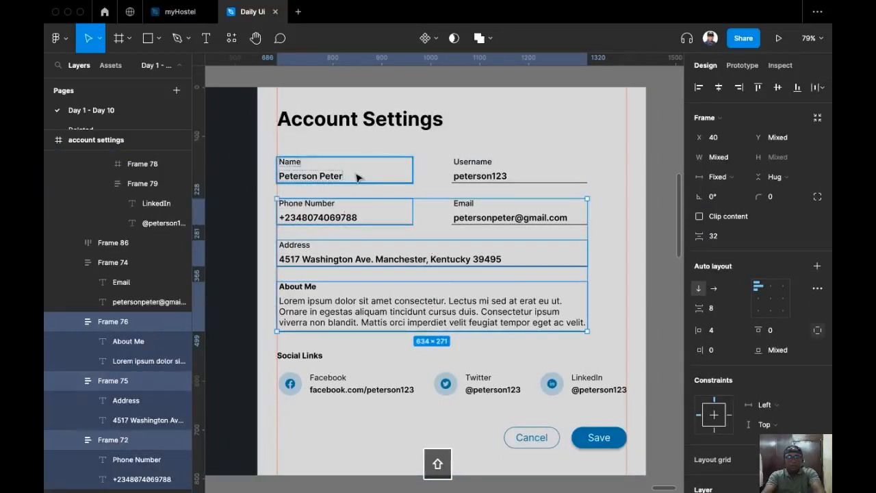
{"action": "left_click", "coordinate": [516, 174], "text": "shift"}
{"action": "left_click", "coordinate": [513, 206], "text": "shift"}
Lower the field underlines' stroke opacity to 20%.
{"action": "scroll", "coordinate": [748, 301], "scroll_direction": "down", "scroll_amount": 3}
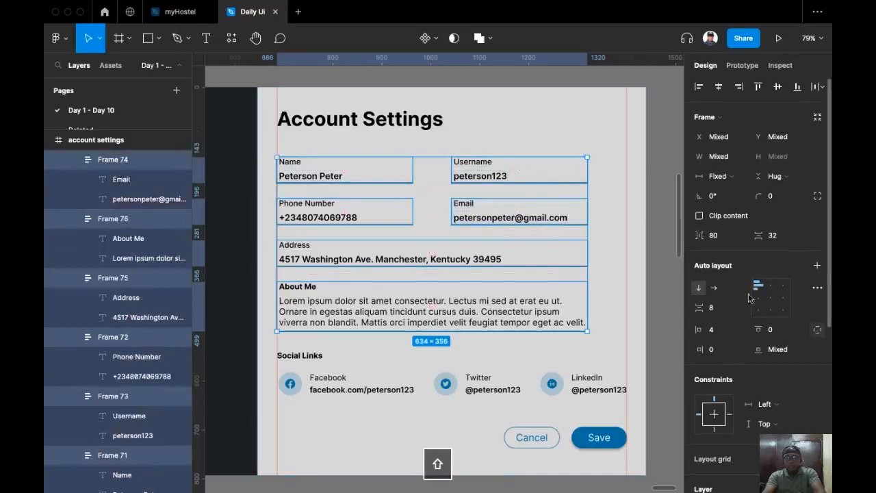
{"action": "scroll", "coordinate": [748, 304], "scroll_direction": "down", "scroll_amount": 3}
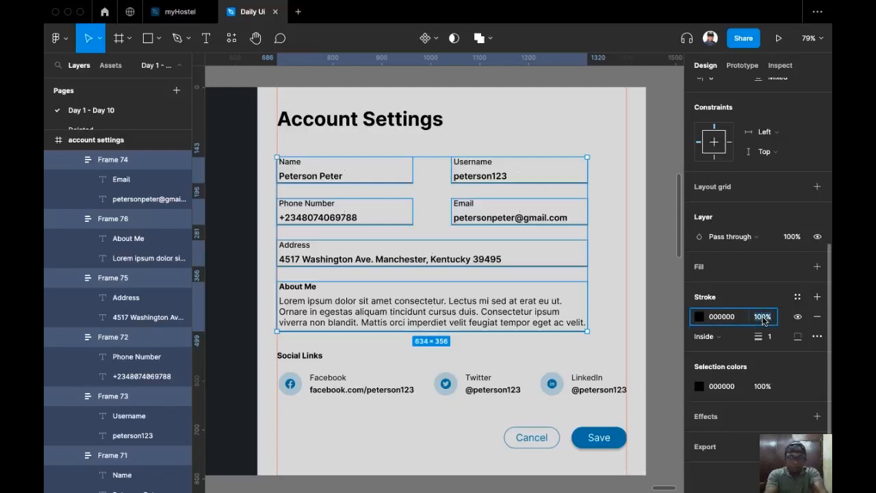
{"action": "type", "text": "20"}
{"action": "key", "text": "Return"}
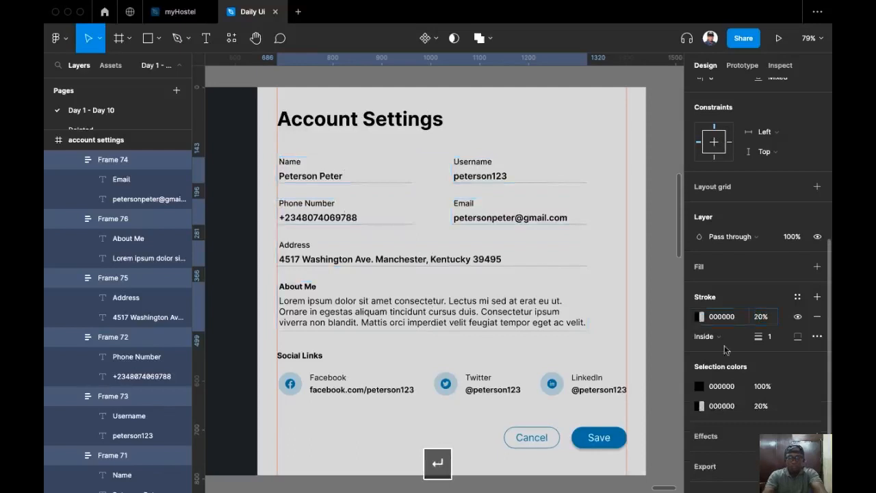
{"action": "left_click", "coordinate": [653, 310]}
{"action": "scroll", "coordinate": [629, 302], "scroll_direction": "down", "scroll_amount": 1}
{"action": "scroll", "coordinate": [630, 301], "scroll_direction": "right", "scroll_amount": 1}
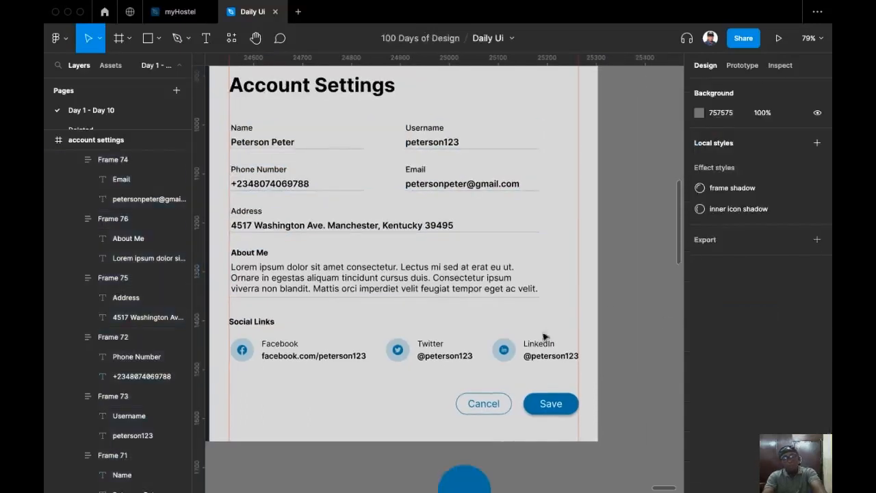
Multi-select the About Me, address, phone, username and name values plus the Facebook, Twitter and LinkedIn handles.
{"action": "scroll", "coordinate": [514, 345], "scroll_direction": "left", "scroll_amount": 1}
{"action": "scroll", "coordinate": [374, 284], "scroll_direction": "up", "scroll_amount": 1}
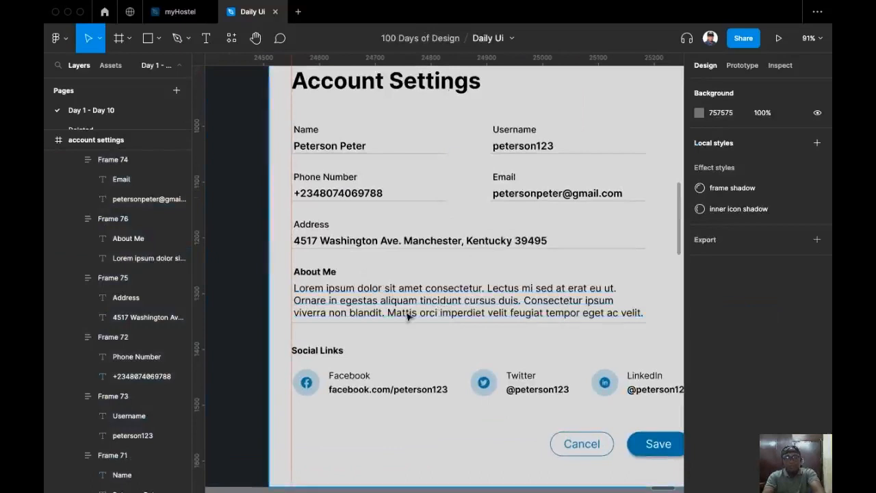
{"action": "left_click", "coordinate": [454, 302]}
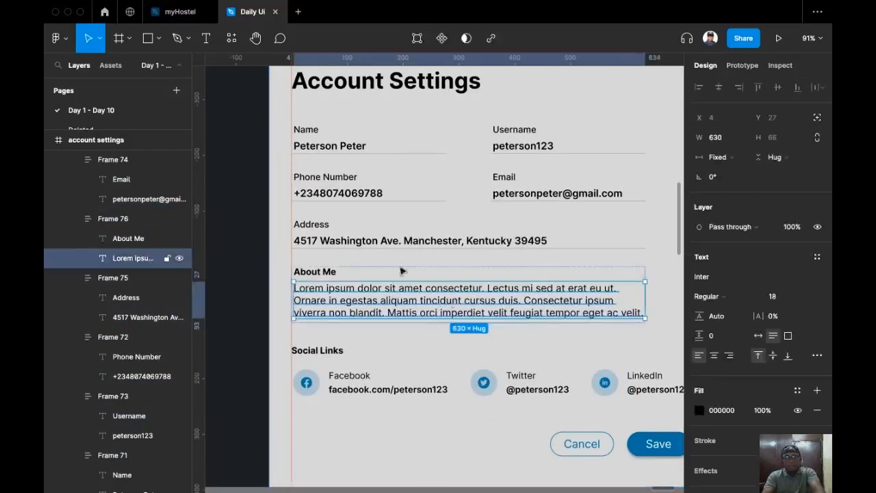
{"action": "left_click", "coordinate": [370, 243], "text": "shift+super"}
{"action": "left_click", "coordinate": [354, 192], "text": "shift+super"}
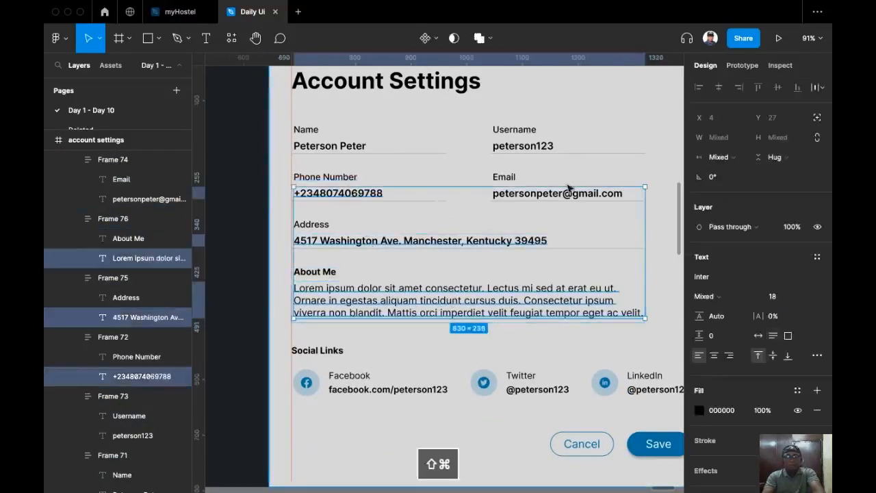
{"action": "left_click", "coordinate": [522, 146], "text": "shift+super"}
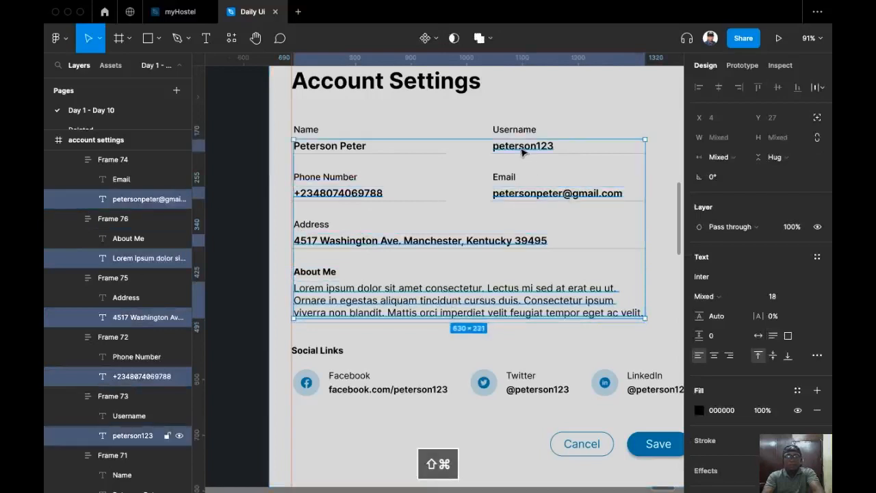
{"action": "left_click", "coordinate": [352, 149], "text": "shift+super"}
{"action": "left_click", "coordinate": [411, 387], "text": "shift+super"}
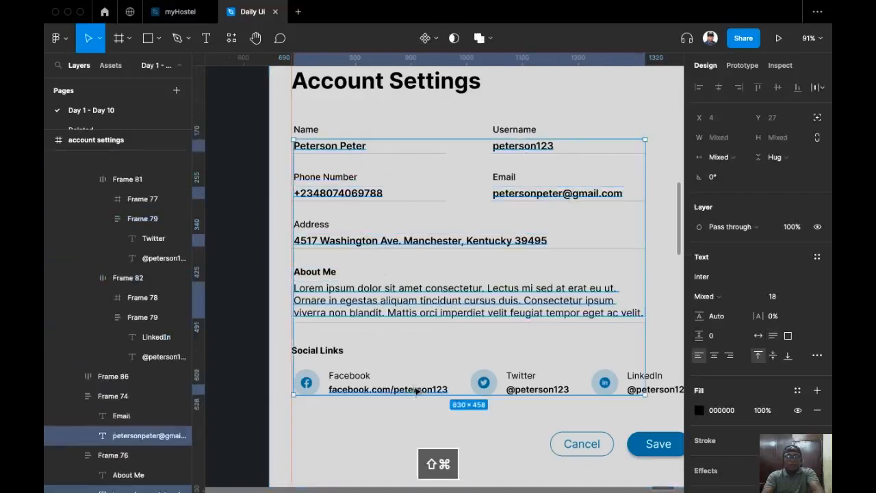
{"action": "left_click", "coordinate": [541, 389], "text": "shift+super"}
{"action": "left_click", "coordinate": [631, 390], "text": "shift+super"}
{"action": "scroll", "coordinate": [479, 373], "scroll_direction": "down", "scroll_amount": 5}
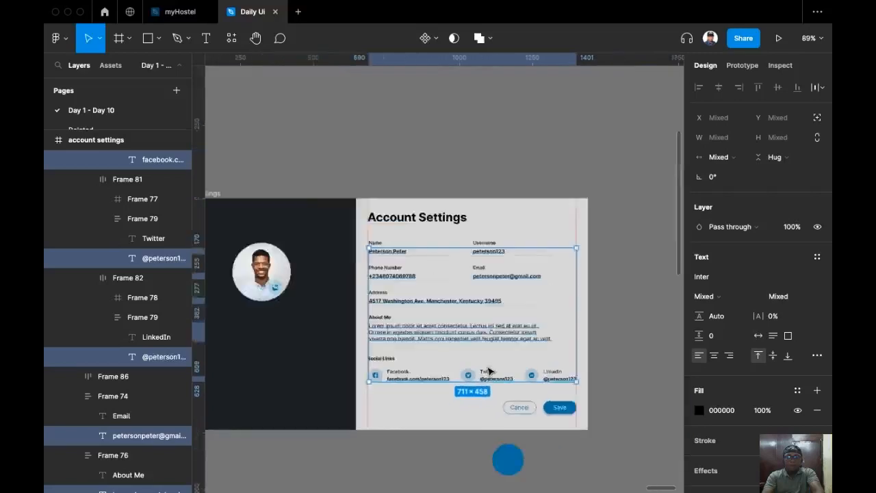
Place the dark 1C1F22 circle (Ellipse 12) over the Twitter link in the Social Links row.
{"action": "left_click", "coordinate": [372, 182]}
{"action": "left_click_drag", "start_coordinate": [217, 261], "coordinate": [538, 317]}
{"action": "mouse_move", "coordinate": [495, 365]}
{"action": "left_mouse_down"}
{"action": "mouse_move", "coordinate": [450, 406]}
{"action": "mouse_move", "coordinate": [492, 365]}
{"action": "left_mouse_up"}
{"action": "scroll", "coordinate": [486, 350], "scroll_direction": "up", "scroll_amount": 6}
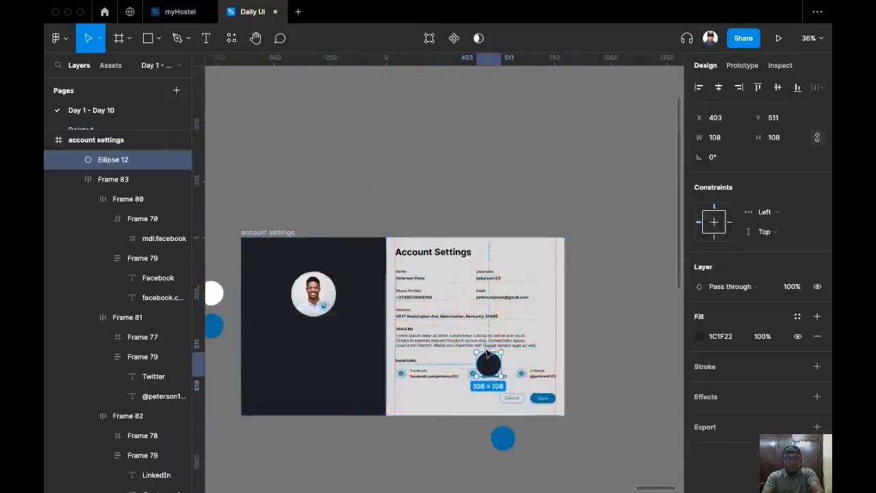
{"action": "scroll", "coordinate": [485, 353], "scroll_direction": "down", "scroll_amount": 3}
{"action": "scroll", "coordinate": [495, 283], "scroll_direction": "up", "scroll_amount": 2}
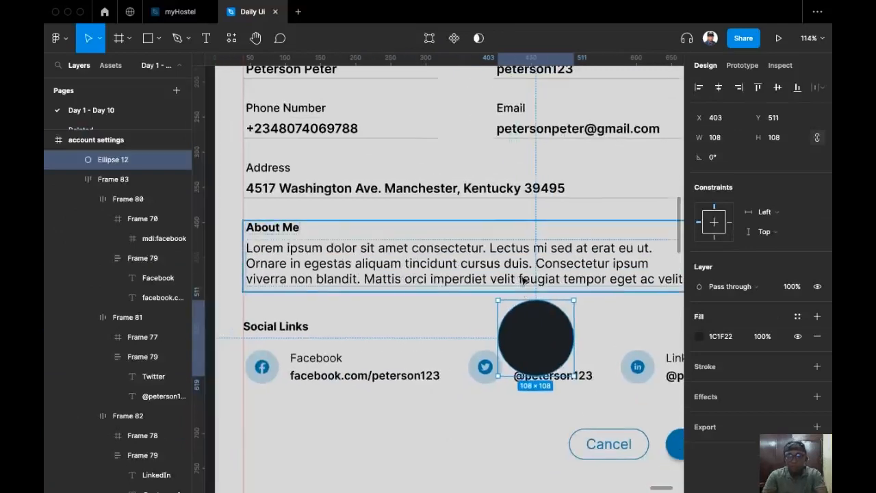
With the UI hidden, select all field value texts plus the Facebook and LinkedIn handles.
{"action": "key", "text": "super+backslash"}
{"action": "scroll", "coordinate": [479, 301], "scroll_direction": "right", "scroll_amount": 1}
{"action": "scroll", "coordinate": [479, 301], "scroll_direction": "up", "scroll_amount": 1}
{"action": "left_click", "coordinate": [426, 296]}
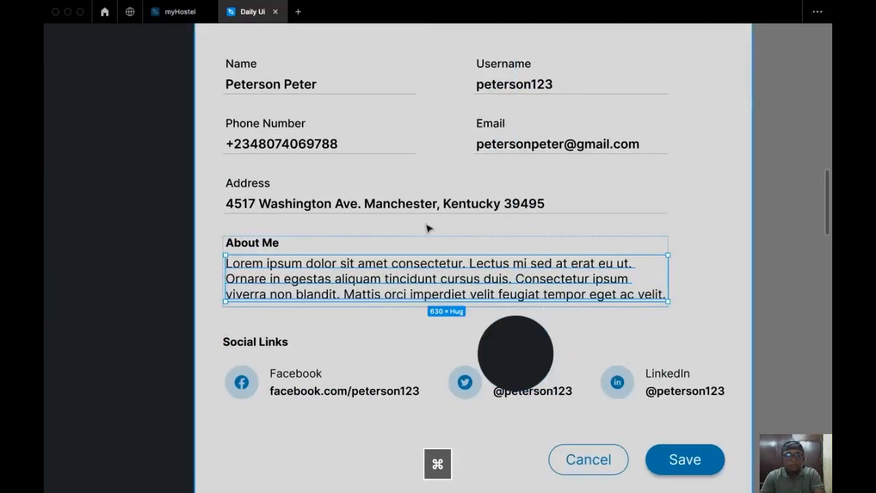
{"action": "left_click", "coordinate": [424, 204], "text": "shift+super"}
{"action": "left_click", "coordinate": [311, 146], "text": "shift+super"}
{"action": "left_click", "coordinate": [517, 147], "text": "shift+super"}
{"action": "left_click", "coordinate": [509, 86], "text": "shift+super"}
{"action": "left_click", "coordinate": [307, 88], "text": "shift+super"}
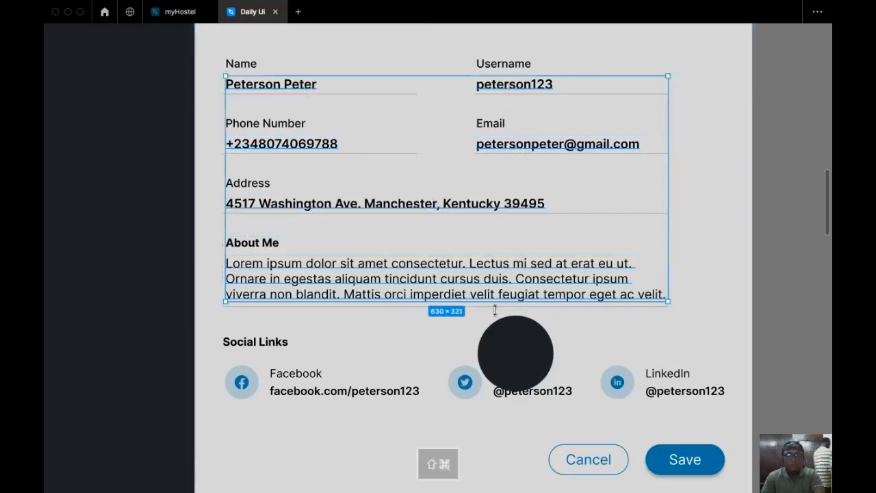
{"action": "left_click", "coordinate": [411, 390], "text": "shift+super"}
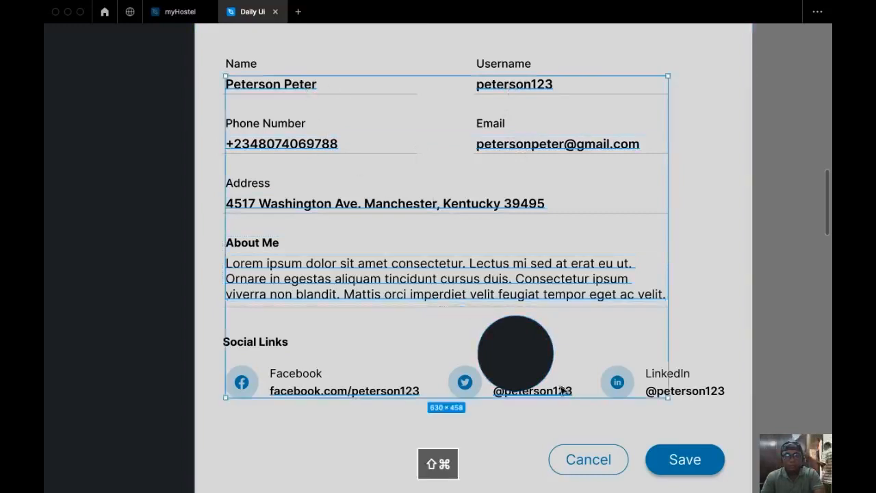
{"action": "left_click", "coordinate": [712, 393], "text": "shift+super"}
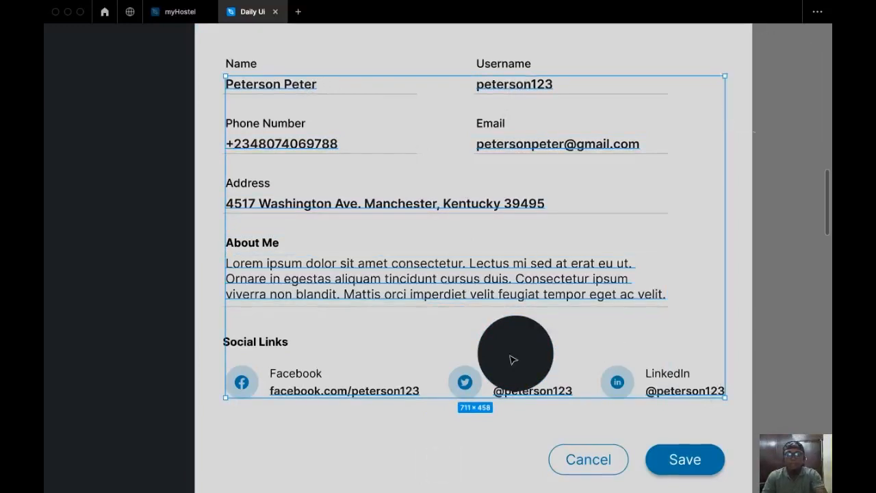
Restore the interface panels to confirm the selected texts share the Inter 1C1F22 fill at 100%.
{"action": "scroll", "coordinate": [513, 360], "scroll_direction": "right", "scroll_amount": 3}
{"action": "scroll", "coordinate": [512, 360], "scroll_direction": "down", "scroll_amount": 1}
{"action": "scroll", "coordinate": [487, 335], "scroll_direction": "down", "scroll_amount": 5}
{"action": "scroll", "coordinate": [522, 313], "scroll_direction": "right", "scroll_amount": 2}
{"action": "scroll", "coordinate": [523, 313], "scroll_direction": "down", "scroll_amount": 1}
{"action": "key", "text": "super+backslash"}
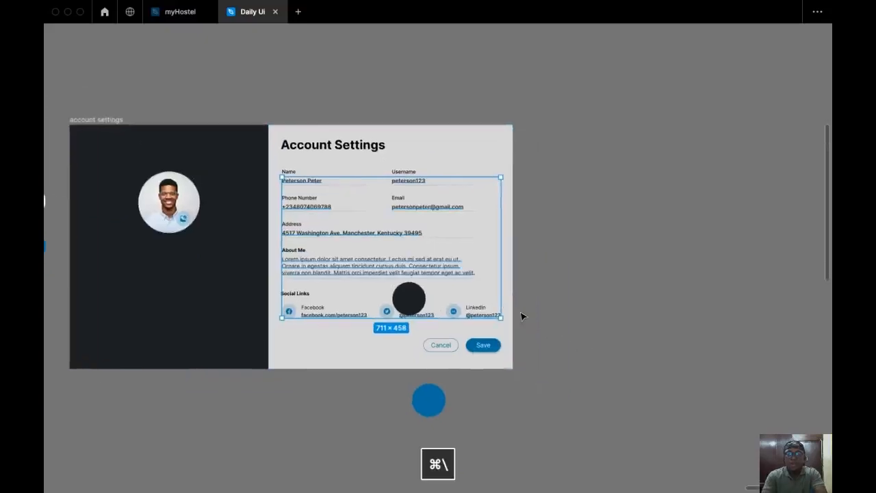
{"action": "scroll", "coordinate": [428, 308], "scroll_direction": "up", "scroll_amount": 6}
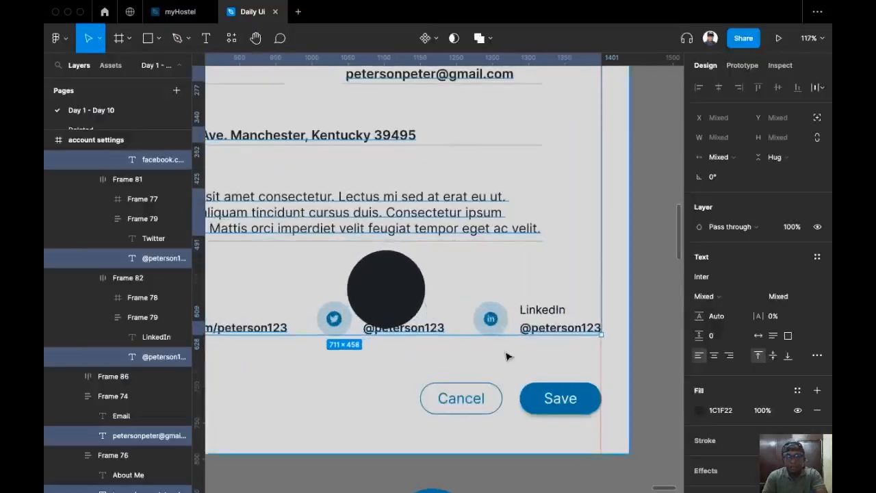
{"action": "scroll", "coordinate": [503, 352], "scroll_direction": "up", "scroll_amount": 3}
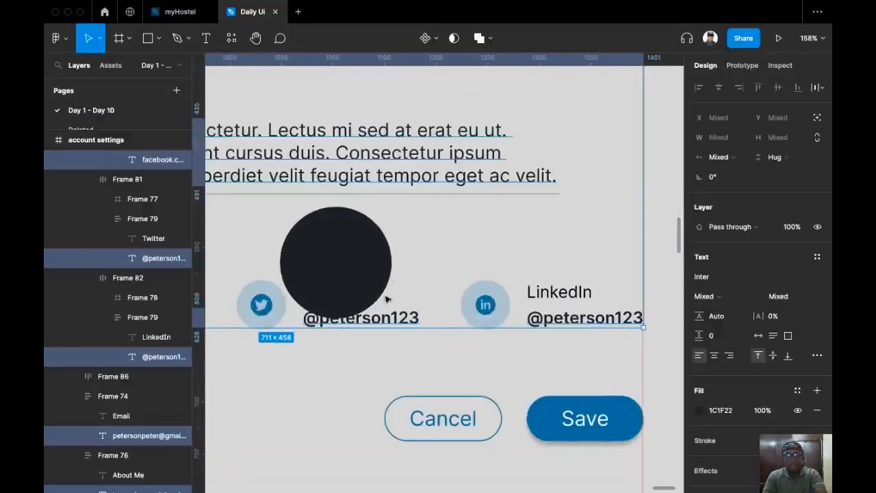
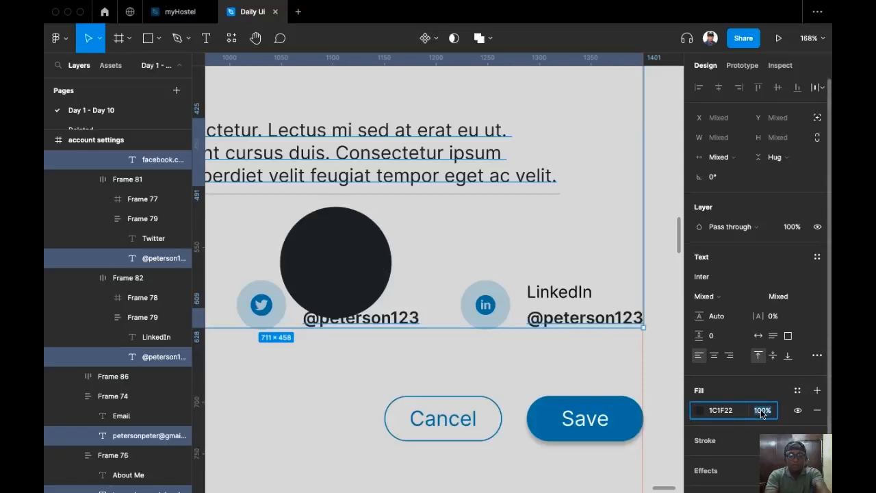
Set the selected field value texts to 90% opacity.
{"action": "type", "text": "90"}
{"action": "scroll", "coordinate": [339, 379], "scroll_direction": "down", "scroll_amount": 3}
{"action": "key", "text": "Return"}
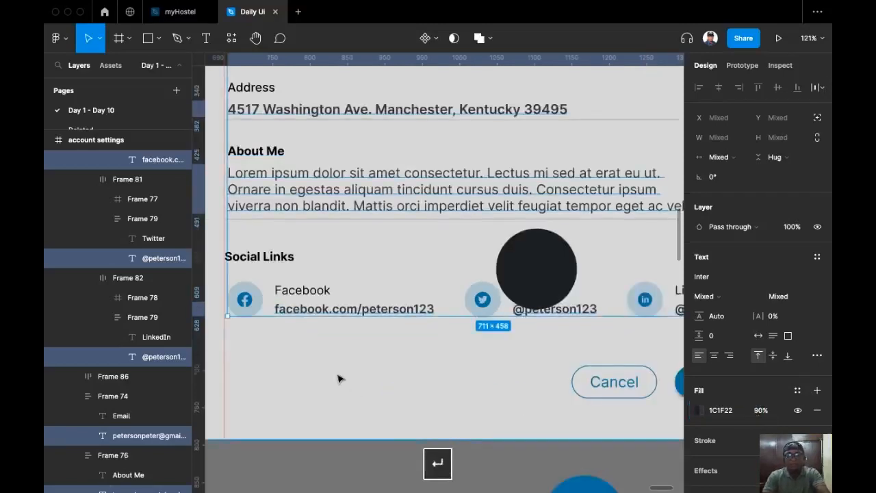
Select the Social Links, About Me, Address, Phone Number, Name, Username, Email, Facebook and LinkedIn labels.
{"action": "scroll", "coordinate": [338, 379], "scroll_direction": "up", "scroll_amount": 2}
{"action": "left_click", "coordinate": [288, 283], "text": "super"}
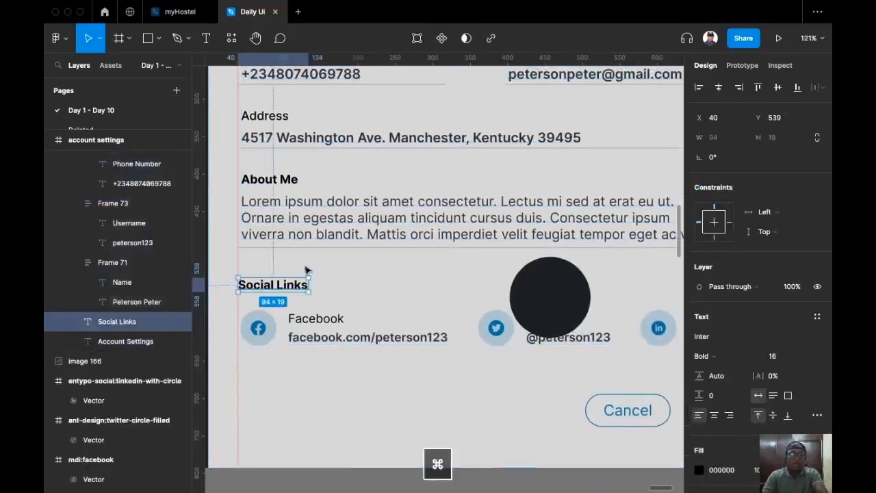
{"action": "scroll", "coordinate": [306, 270], "scroll_direction": "up", "scroll_amount": 3}
{"action": "left_click", "coordinate": [325, 306], "text": "shift+super"}
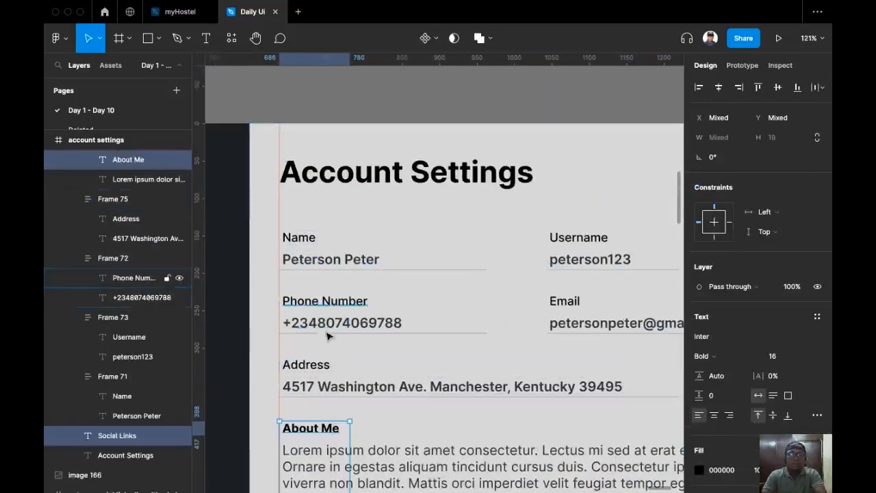
{"action": "left_click", "coordinate": [319, 364], "text": "shift+super"}
{"action": "left_click", "coordinate": [331, 305], "text": "shift+super"}
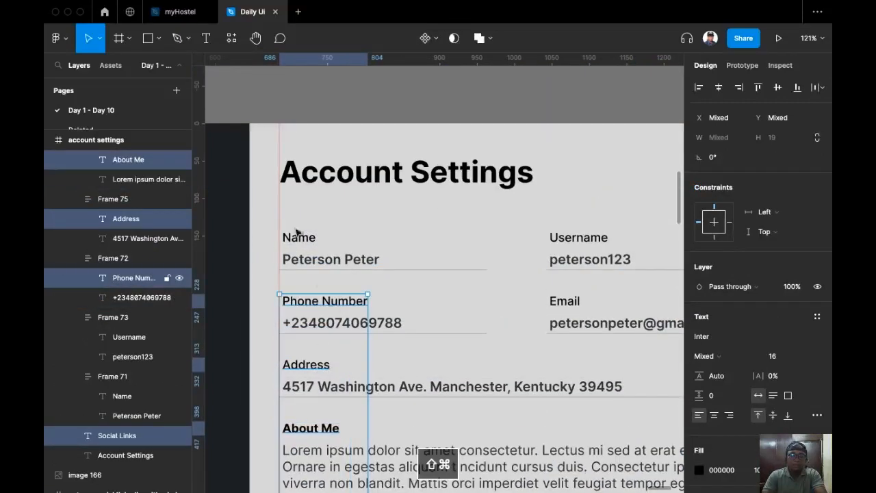
{"action": "left_click", "coordinate": [290, 240], "text": "shift+super"}
{"action": "left_click", "coordinate": [562, 239], "text": "shift+super"}
{"action": "left_click", "coordinate": [568, 303], "text": "shift+super"}
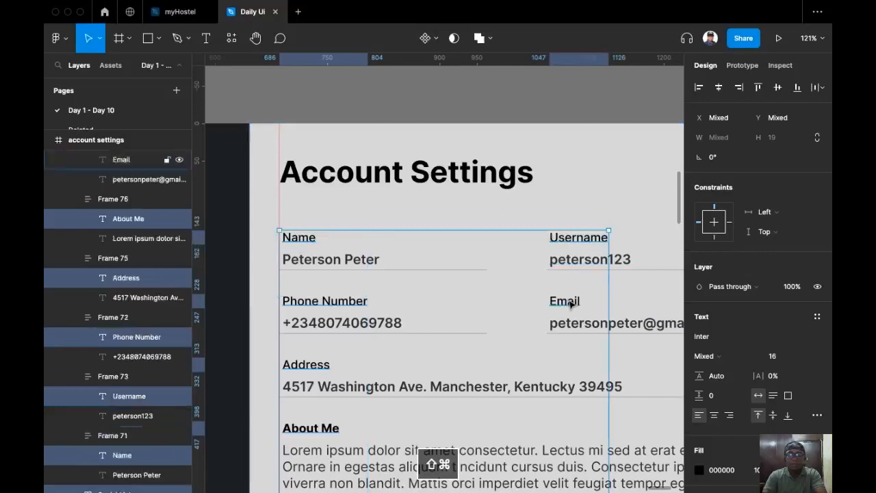
{"action": "scroll", "coordinate": [684, 445], "scroll_direction": "down", "scroll_amount": 3}
{"action": "scroll", "coordinate": [552, 331], "scroll_direction": "down", "scroll_amount": 5}
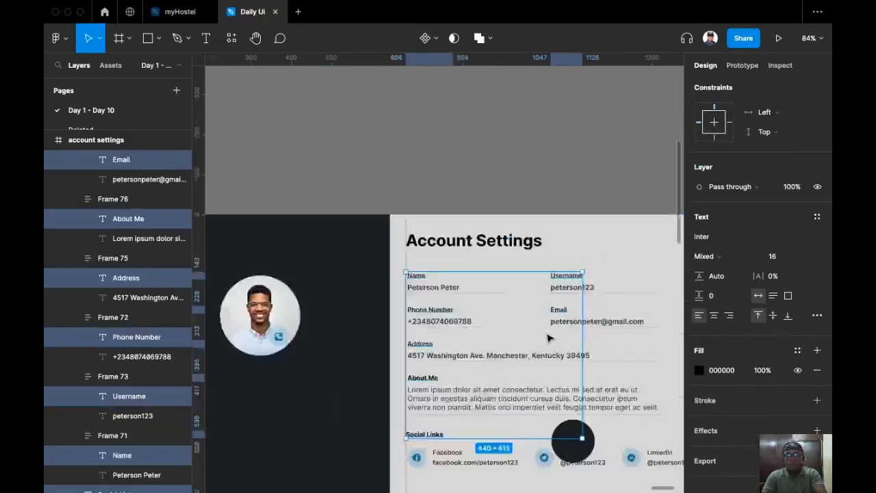
{"action": "scroll", "coordinate": [428, 359], "scroll_direction": "up", "scroll_amount": 4}
{"action": "left_click", "coordinate": [306, 274], "text": "shift+super"}
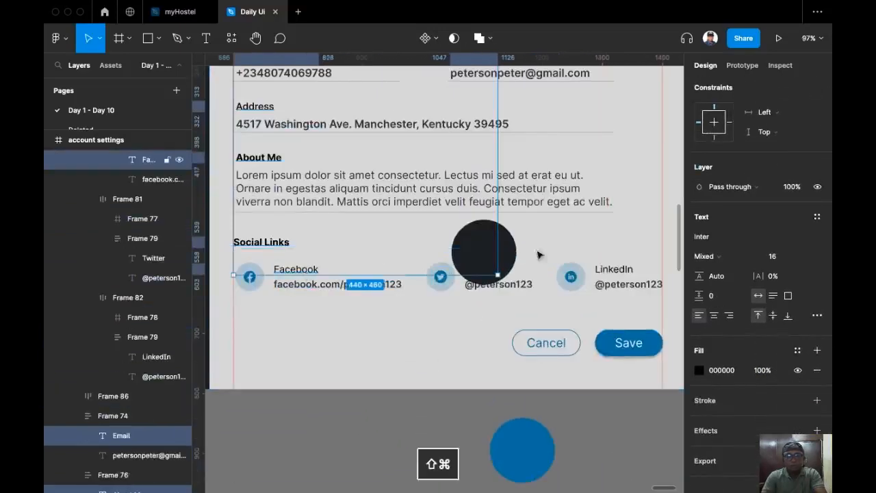
{"action": "left_click", "coordinate": [625, 269], "text": "shift+super"}
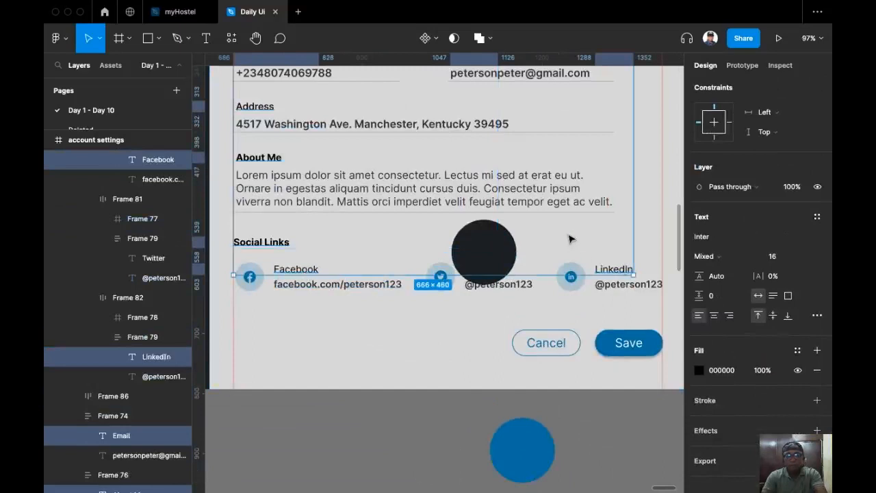
Eyedrop the dark circle's 1C1F22 onto the labels at 70% opacity.
{"action": "key", "text": "i"}
{"action": "left_click", "coordinate": [505, 237]}
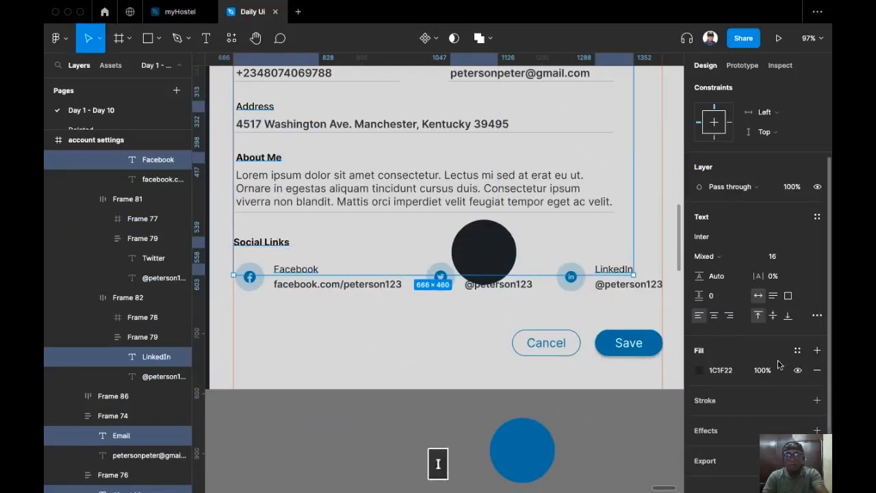
{"action": "type", "text": "70"}
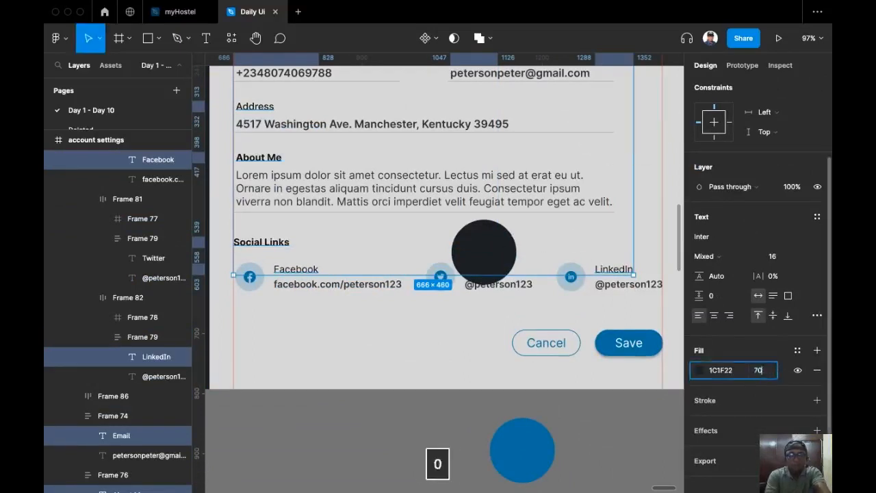
{"action": "key", "text": "Return"}
Give the Twitter label the same 1C1F22 colour at 70% opacity.
{"action": "left_click", "coordinate": [405, 331]}
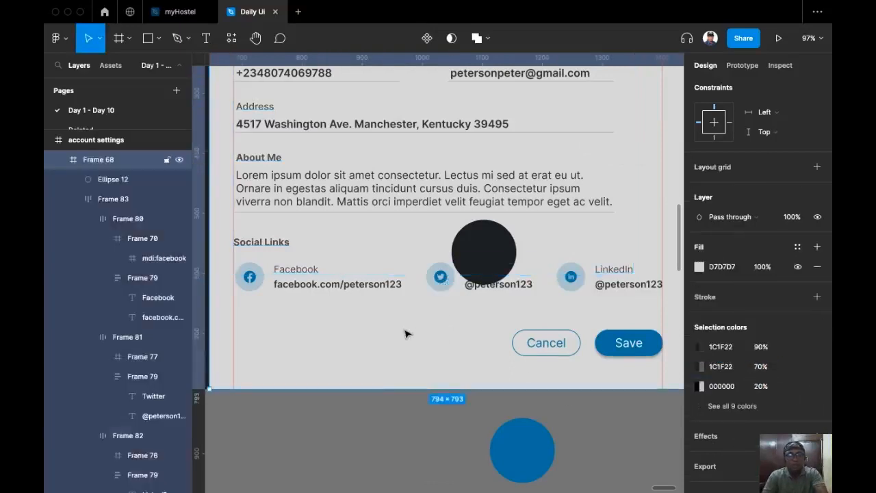
{"action": "scroll", "coordinate": [510, 266], "scroll_direction": "up", "scroll_amount": 1}
{"action": "left_click_drag", "start_coordinate": [498, 275], "coordinate": [381, 263]}
{"action": "left_click", "coordinate": [491, 289], "text": "super"}
{"action": "key", "text": "i"}
{"action": "left_click", "coordinate": [389, 246]}
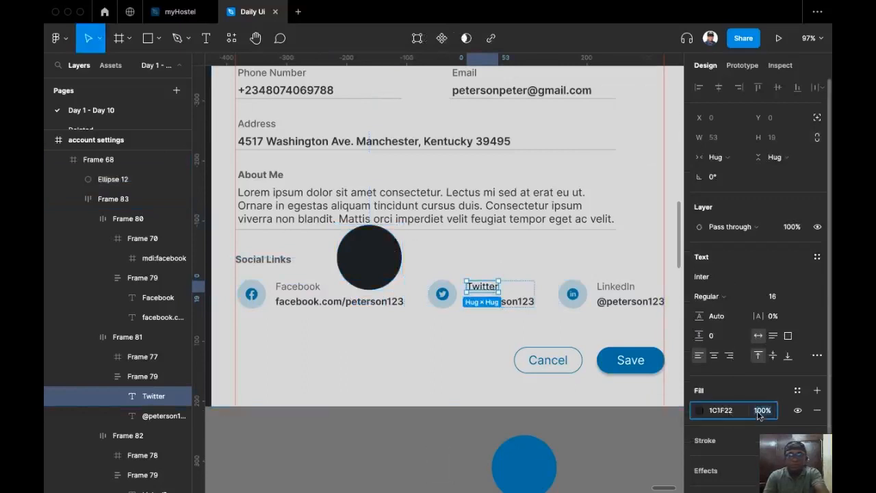
{"action": "type", "text": "70"}
{"action": "key", "text": "Return"}
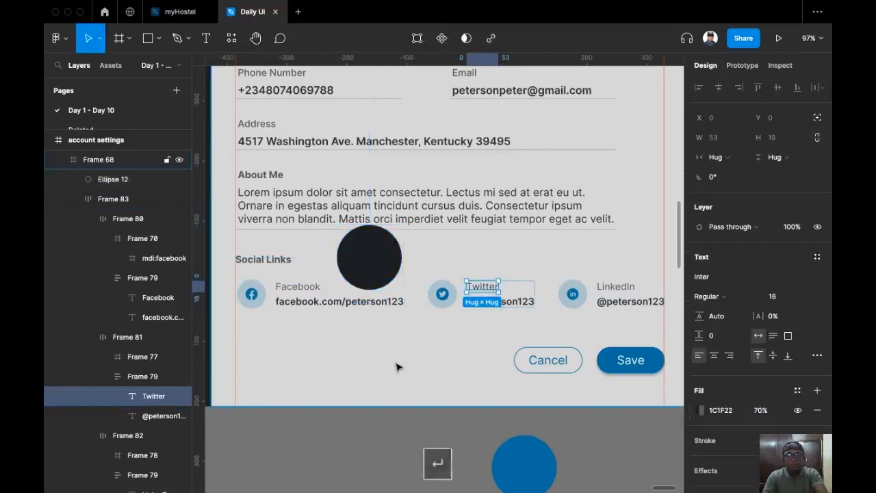
Delete the dark sample circle from the form.
{"action": "left_click", "coordinate": [400, 362]}
{"action": "left_click_drag", "start_coordinate": [410, 331], "coordinate": [478, 411]}
{"action": "left_click", "coordinate": [442, 349], "text": "super"}
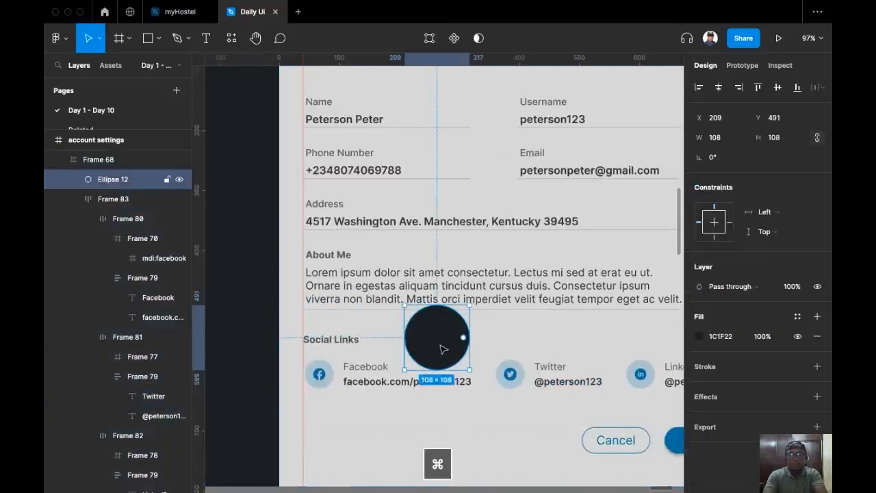
{"action": "key", "text": "BackSpace"}
Colour the Account Settings heading with the dark panel's colour.
{"action": "scroll", "coordinate": [440, 348], "scroll_direction": "down", "scroll_amount": 3}
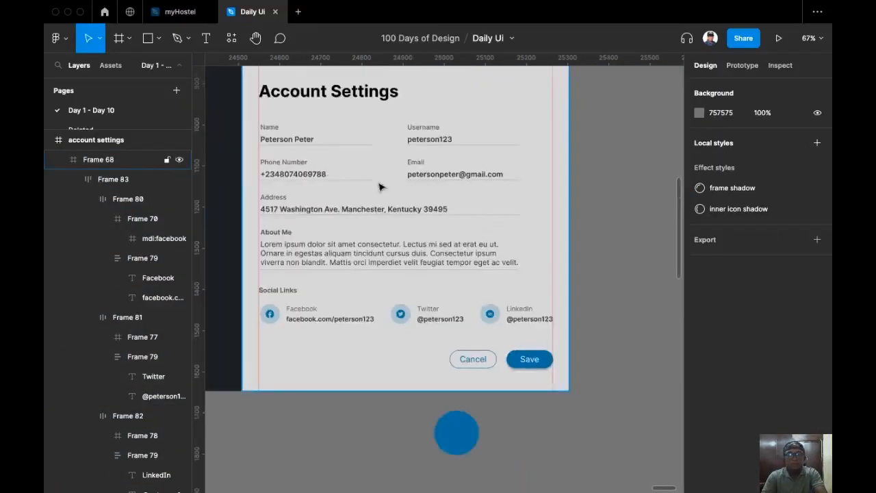
{"action": "left_click_drag", "start_coordinate": [370, 98], "coordinate": [429, 141]}
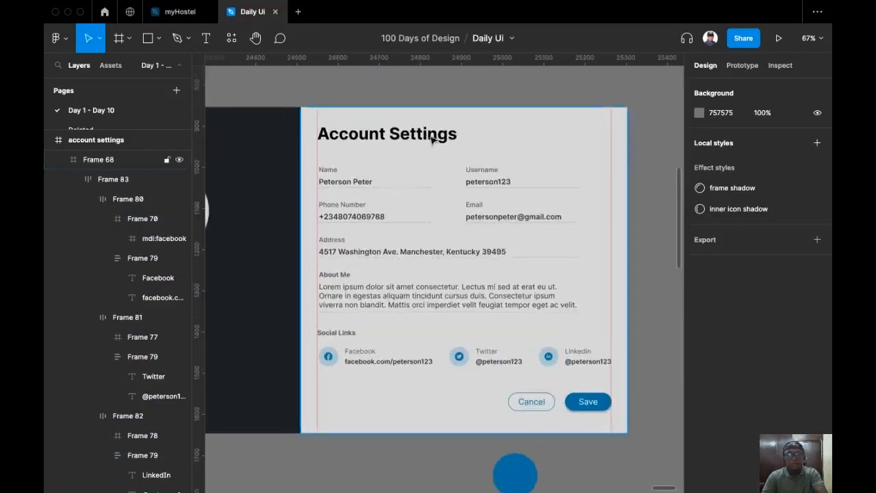
{"action": "left_click", "coordinate": [341, 136], "text": "super"}
{"action": "key", "text": "i"}
{"action": "left_click", "coordinate": [263, 193]}
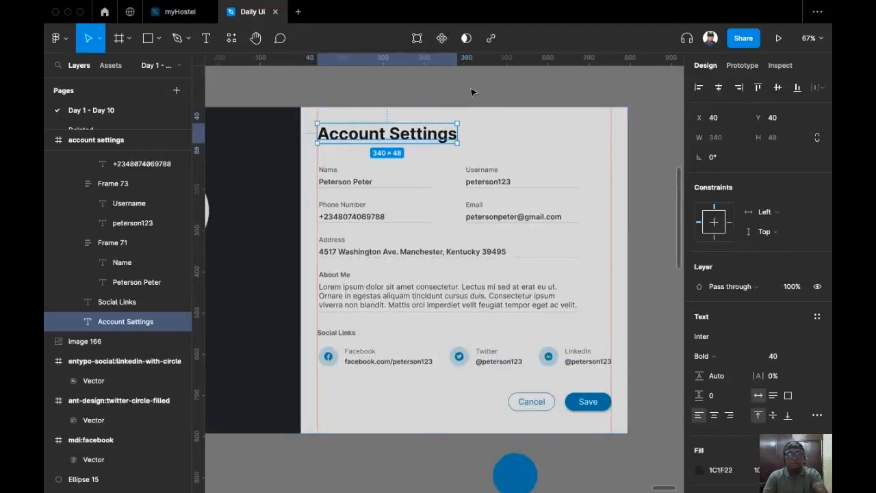
{"action": "left_click", "coordinate": [472, 91]}
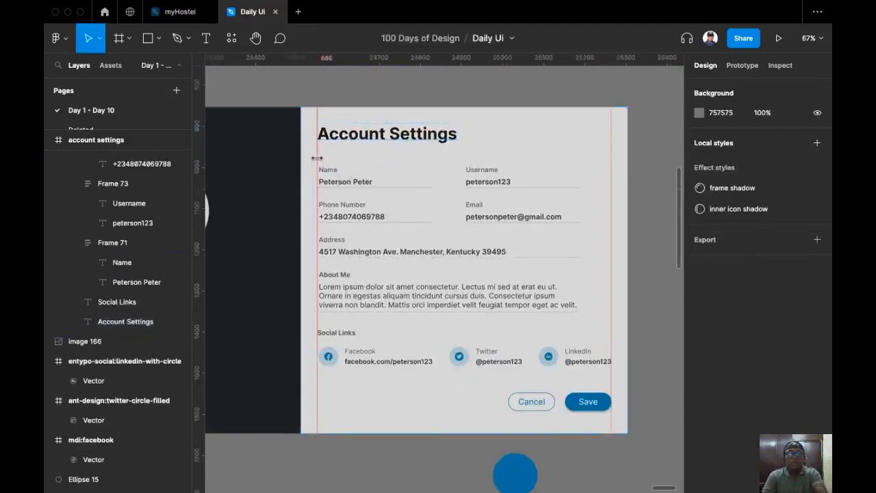
Remove both vertical guides.
{"action": "left_click", "coordinate": [612, 164]}
{"action": "key", "text": "BackSpace"}
{"action": "left_click", "coordinate": [317, 151]}
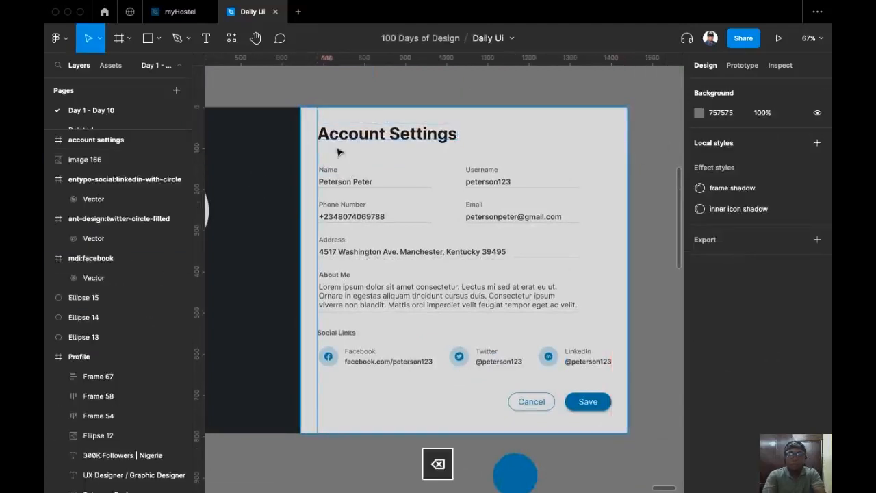
{"action": "key", "text": "BackSpace"}
Duplicate the profile name below the photo and colour it light grey D7D7D7.
{"action": "scroll", "coordinate": [349, 160], "scroll_direction": "left", "scroll_amount": 5}
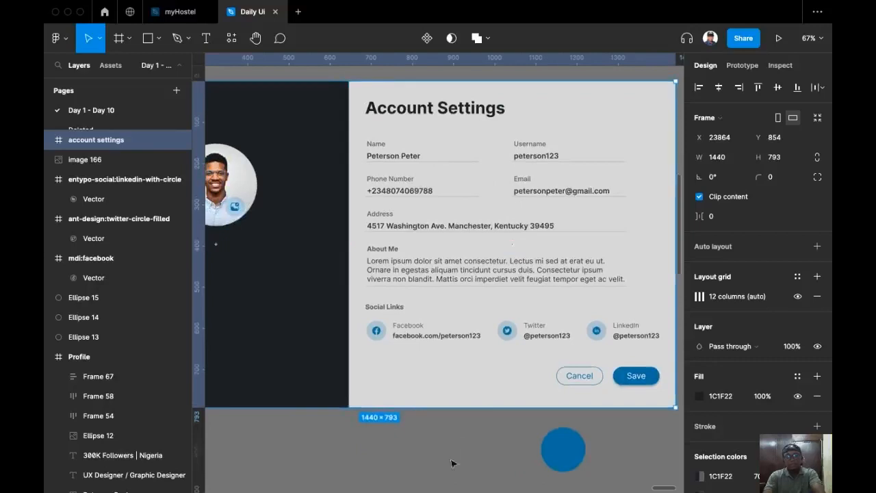
{"action": "scroll", "coordinate": [436, 155], "scroll_direction": "down", "scroll_amount": 2}
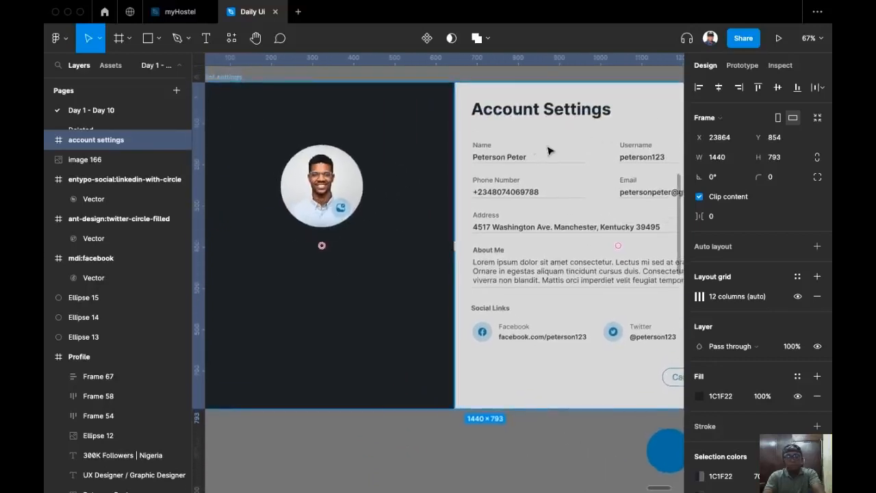
{"action": "scroll", "coordinate": [541, 154], "scroll_direction": "up", "scroll_amount": 3}
{"action": "left_click", "coordinate": [510, 167], "text": "super"}
{"action": "left_click_drag", "start_coordinate": [511, 167], "coordinate": [553, 150]}
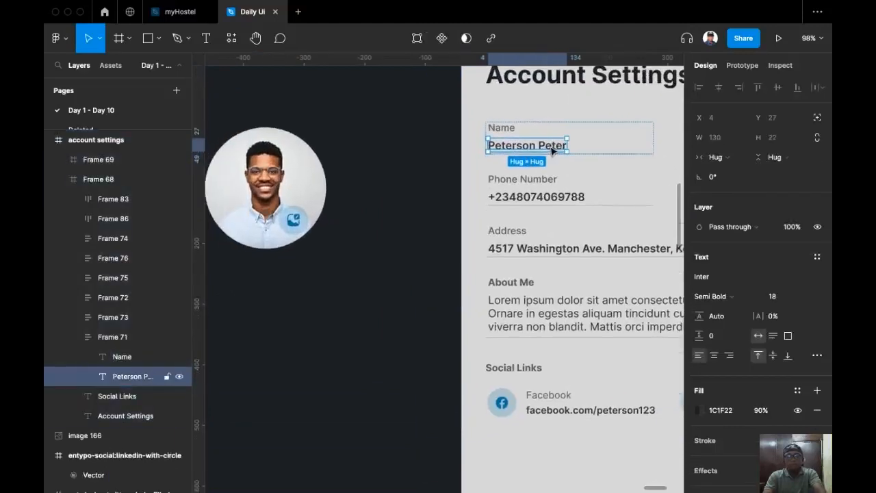
{"action": "left_click_drag", "start_coordinate": [553, 149], "coordinate": [339, 323], "text": "alt"}
{"action": "key", "text": "i"}
{"action": "left_click", "coordinate": [510, 383]}
Set the form frame's fill to white FFFFFF.
{"action": "left_click_drag", "start_coordinate": [256, 335], "coordinate": [103, 357]}
{"action": "scroll", "coordinate": [427, 256], "scroll_direction": "down", "scroll_amount": 5}
{"action": "left_click", "coordinate": [487, 205]}
{"action": "scroll", "coordinate": [748, 292], "scroll_direction": "down", "scroll_amount": 3}
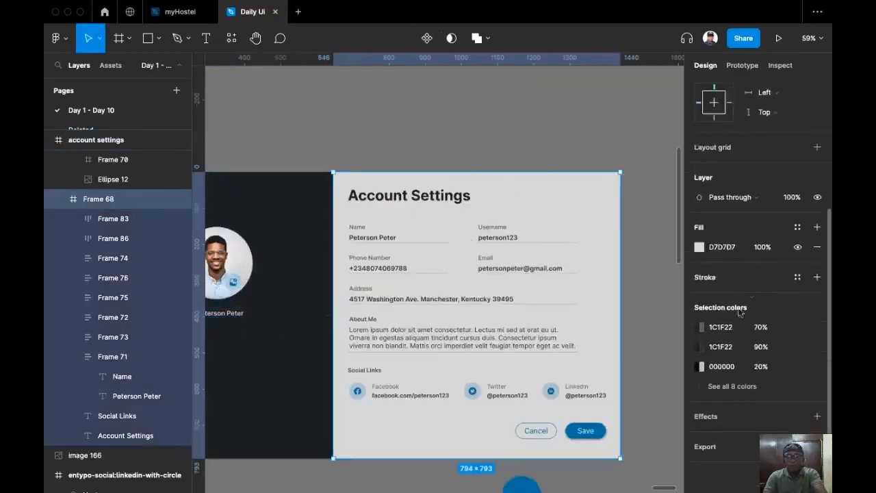
{"action": "left_click", "coordinate": [724, 245]}
{"action": "type", "text": "ffffff"}
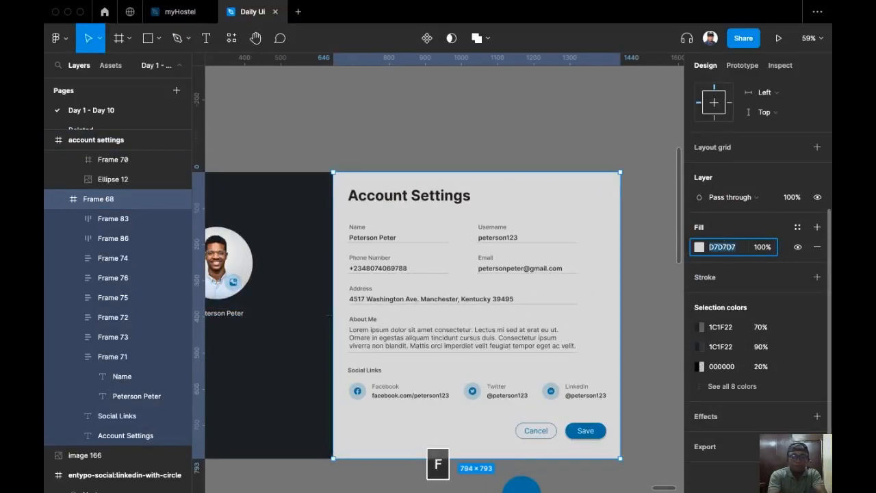
{"action": "key", "text": "Return"}
{"action": "key", "text": "Escape"}
{"action": "scroll", "coordinate": [358, 307], "scroll_direction": "up", "scroll_amount": 6}
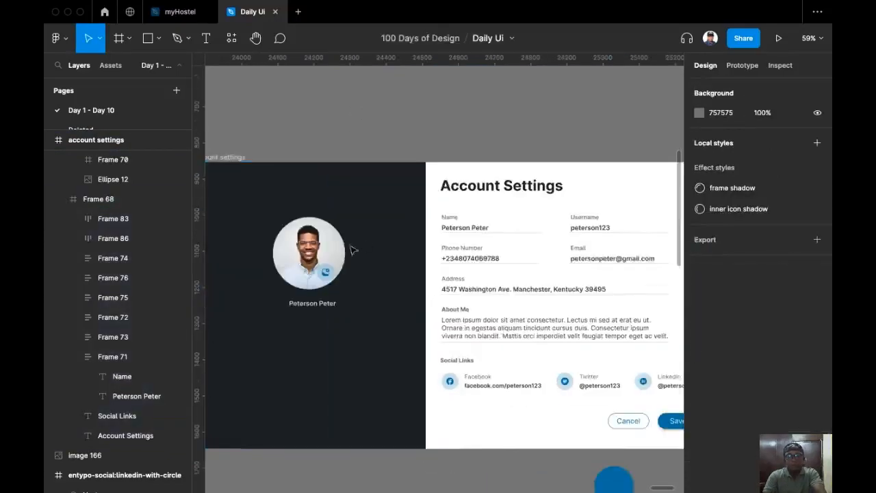
Change the name copy under the photo to a white FFFFFF fill.
{"action": "left_click", "coordinate": [319, 319]}
{"action": "left_click", "coordinate": [734, 473]}
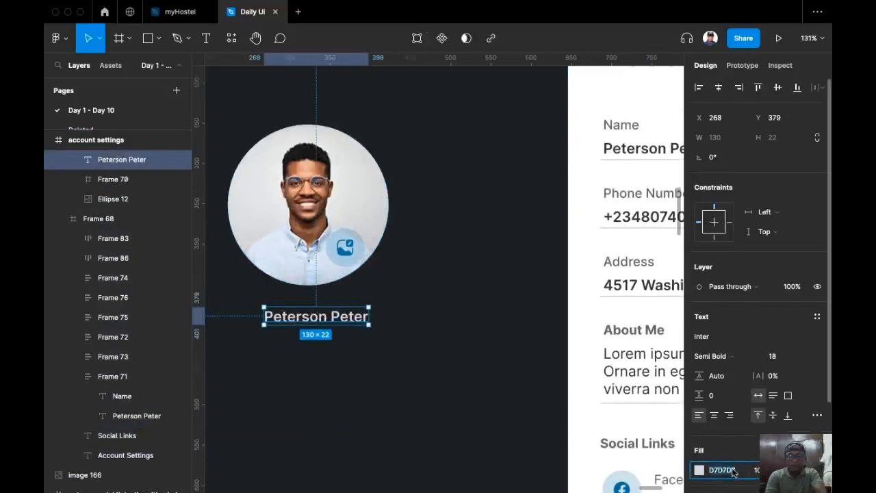
{"action": "type", "text": "ffffff"}
{"action": "key", "text": "Return"}
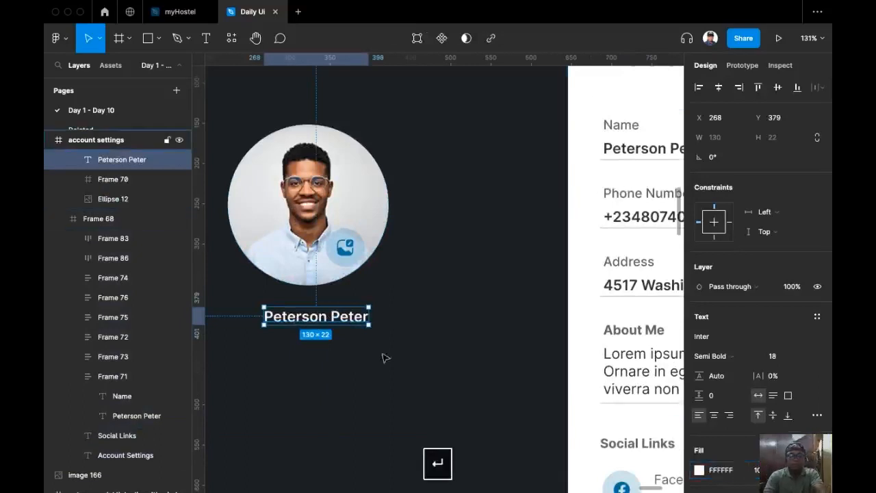
{"action": "scroll", "coordinate": [431, 331], "scroll_direction": "up", "scroll_amount": 3}
{"action": "scroll", "coordinate": [432, 335], "scroll_direction": "down", "scroll_amount": 5}
{"action": "scroll", "coordinate": [441, 347], "scroll_direction": "up", "scroll_amount": 3}
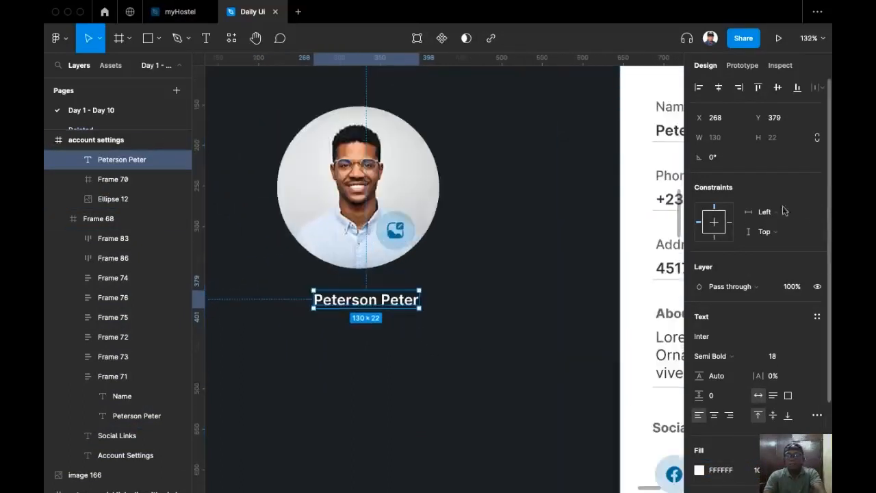
Set the name text's font size to 32.
{"action": "left_click", "coordinate": [806, 357]}
{"action": "scroll", "coordinate": [787, 397], "scroll_direction": "down", "scroll_amount": 1}
{"action": "left_click", "coordinate": [787, 459]}
{"action": "scroll", "coordinate": [387, 322], "scroll_direction": "left", "scroll_amount": 2}
Centre the name under the photo and duplicate it directly below.
{"action": "left_click_drag", "start_coordinate": [572, 307], "coordinate": [540, 340]}
{"action": "left_click_drag", "start_coordinate": [540, 338], "coordinate": [364, 295]}
{"action": "scroll", "coordinate": [403, 291], "scroll_direction": "down", "scroll_amount": 5}
{"action": "scroll", "coordinate": [514, 247], "scroll_direction": "up", "scroll_amount": 4}
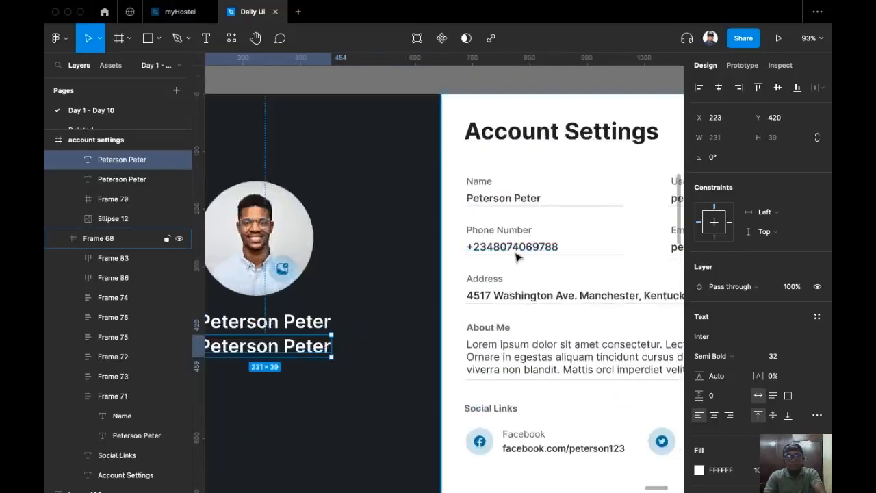
Replace the duplicated name's text with the phone number copied from the form.
{"action": "left_click", "coordinate": [519, 254], "text": "super"}
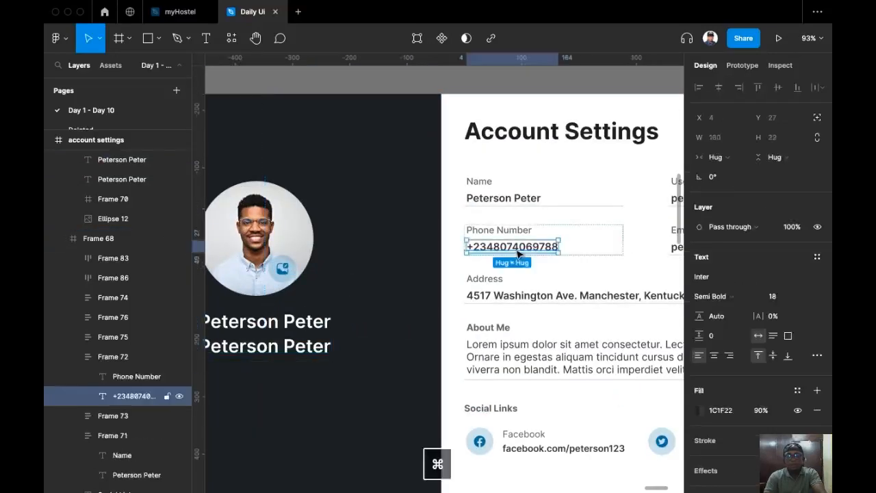
{"action": "double_click", "coordinate": [518, 254]}
{"action": "key", "text": "super+c"}
{"action": "scroll", "coordinate": [293, 351], "scroll_direction": "left", "scroll_amount": 5}
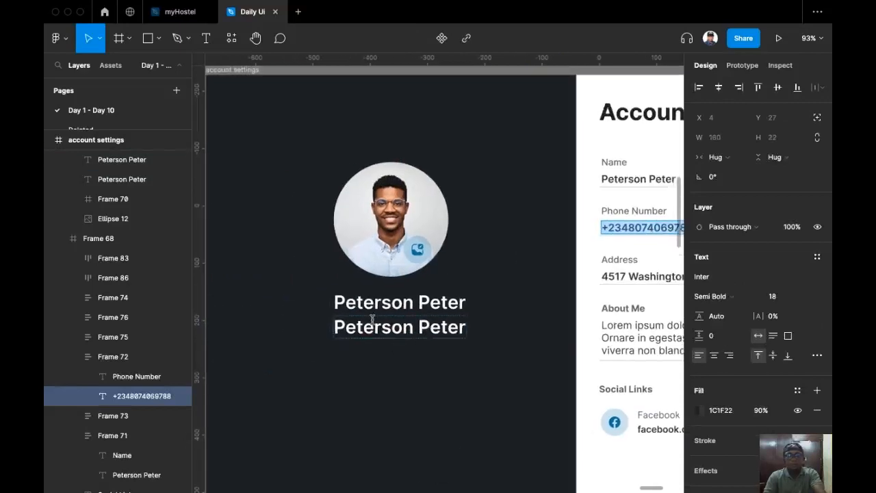
{"action": "left_click", "coordinate": [369, 322]}
{"action": "double_click", "coordinate": [373, 323]}
{"action": "key", "text": "super+a"}
{"action": "key", "text": "super+v"}
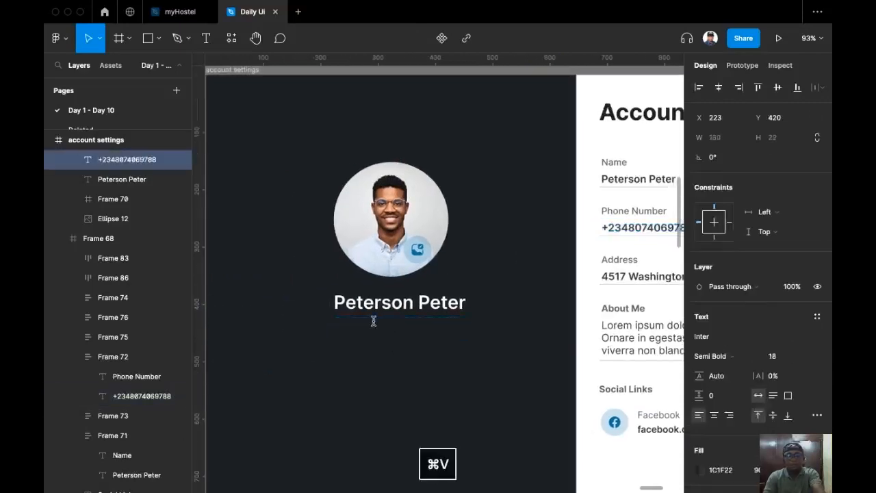
{"action": "key", "text": "super+z"}
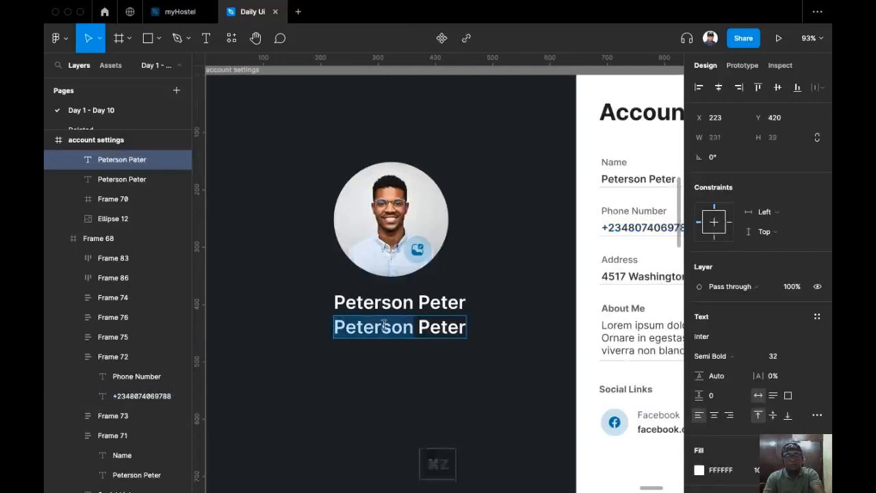
{"action": "key", "text": "super+a"}
{"action": "key", "text": "super+v"}
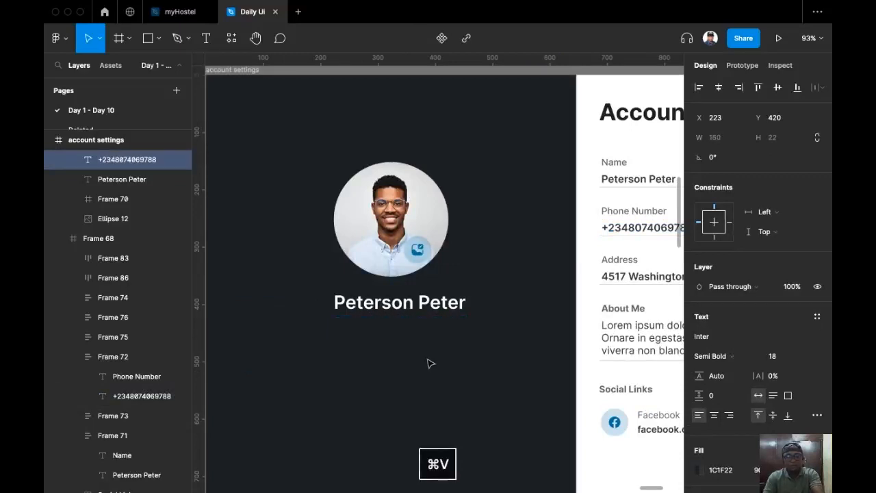
{"action": "key", "text": "Escape"}
Recolour the phone number text white using the eyedropper.
{"action": "key", "text": "i"}
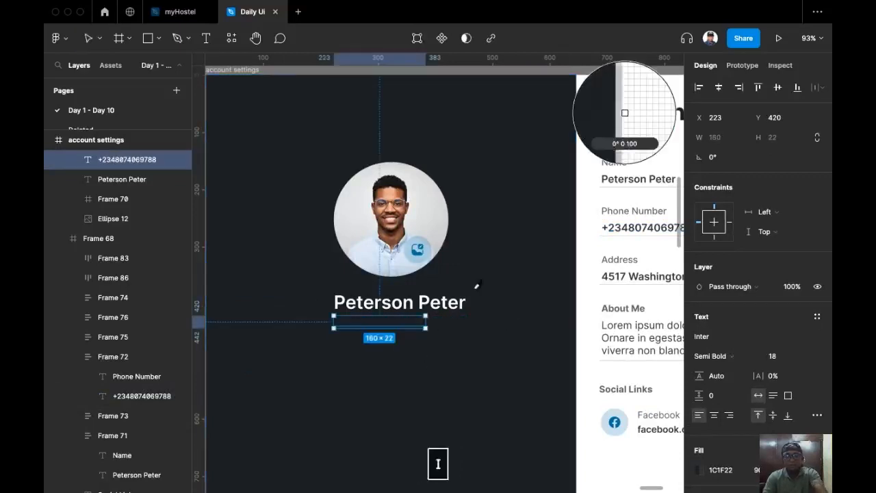
{"action": "left_click", "coordinate": [590, 239]}
{"action": "scroll", "coordinate": [404, 320], "scroll_direction": "right", "scroll_amount": 2}
{"action": "scroll", "coordinate": [403, 321], "scroll_direction": "right", "scroll_amount": 5}
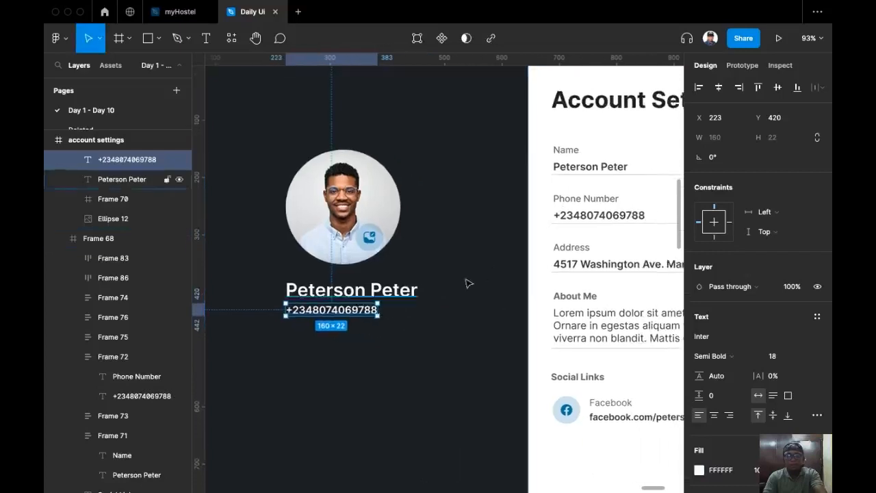
Append a ' | ' separator and the form's email address to the phone line.
{"action": "left_click", "coordinate": [621, 218]}
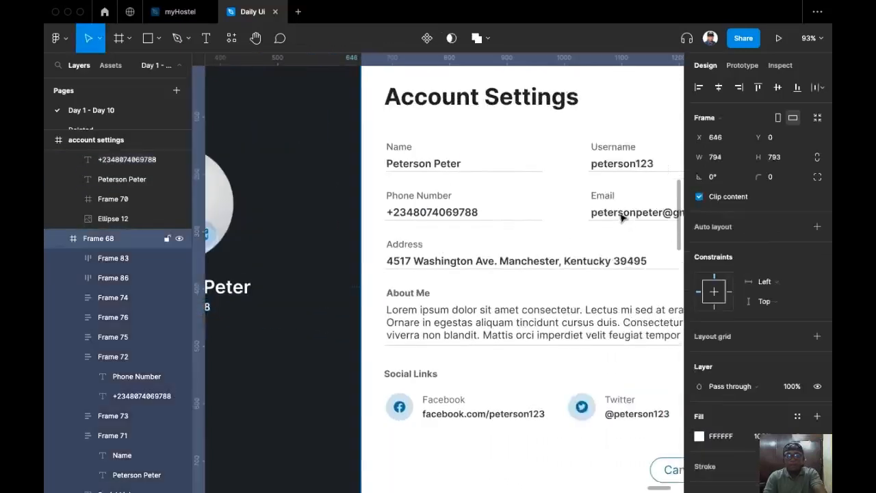
{"action": "left_click", "coordinate": [622, 218]}
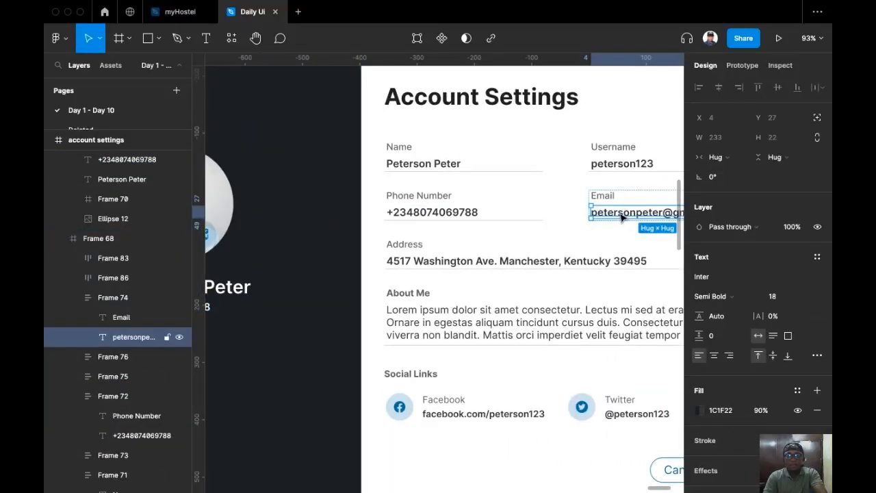
{"action": "double_click", "coordinate": [620, 213]}
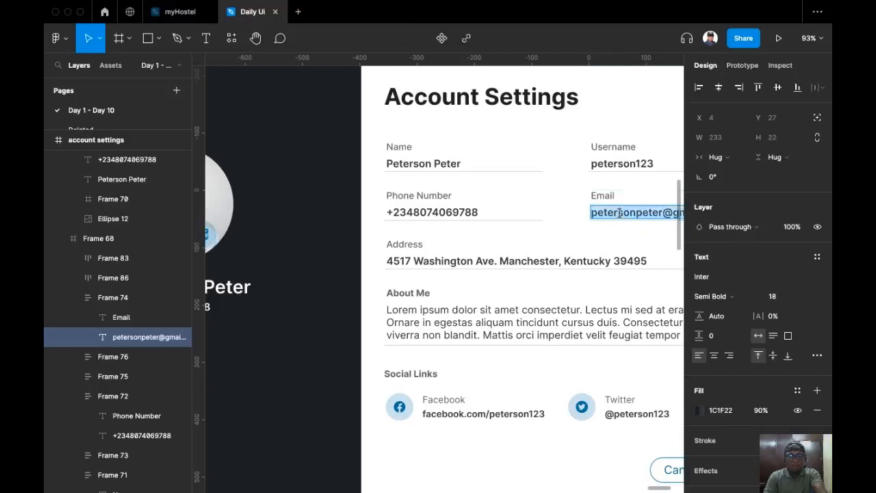
{"action": "key", "text": "super+c"}
{"action": "scroll", "coordinate": [428, 278], "scroll_direction": "left", "scroll_amount": 6}
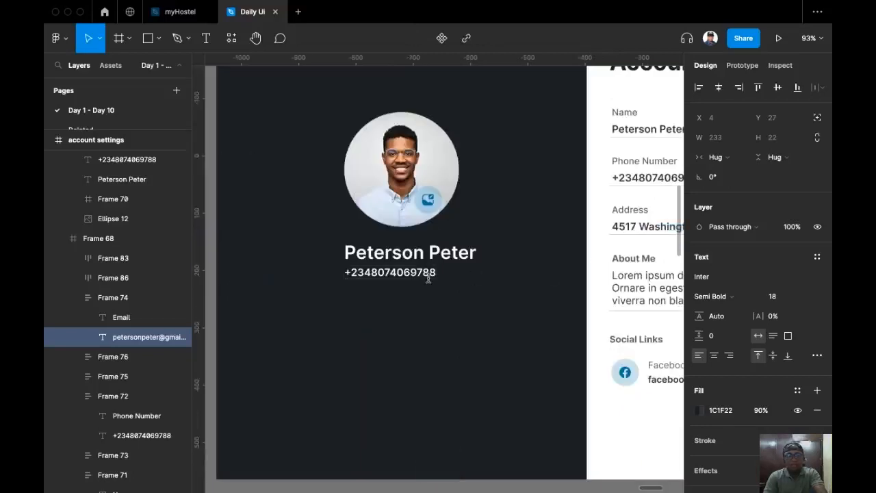
{"action": "left_click", "coordinate": [428, 277]}
{"action": "key", "text": "space"}
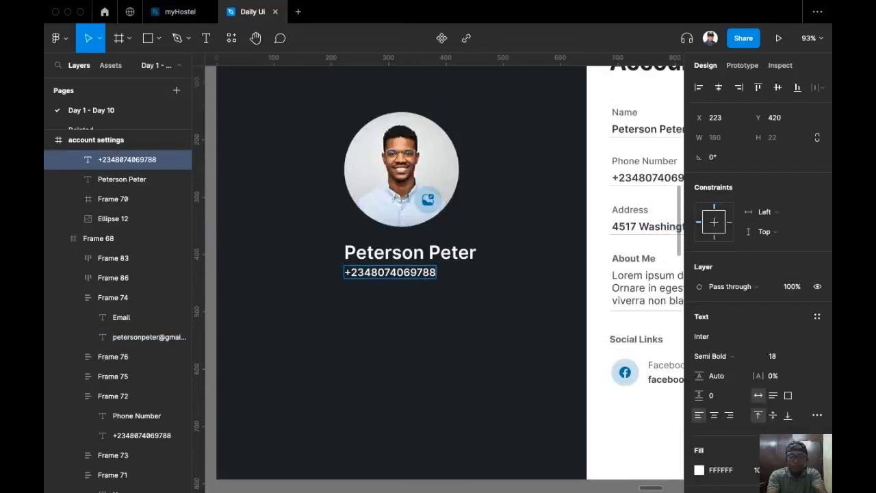
{"action": "type", "text": "|"}
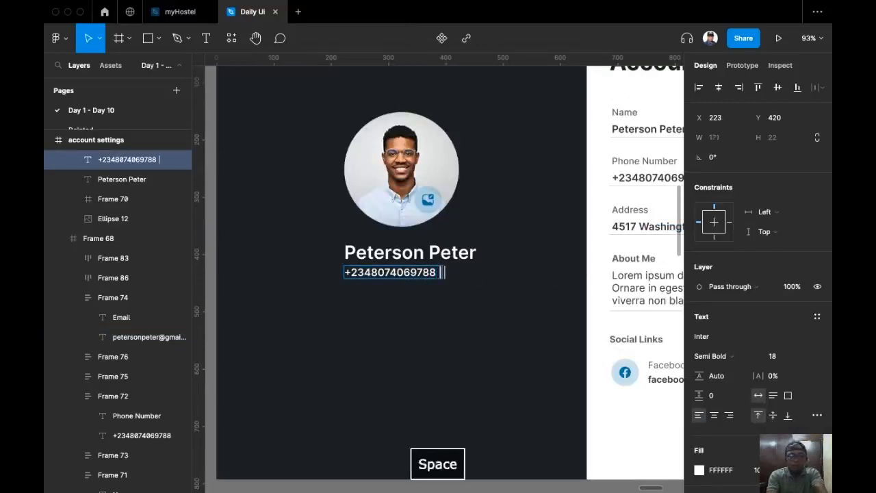
{"action": "key", "text": "super+v"}
{"action": "key", "text": "Escape"}
{"action": "key", "text": "Escape"}
Move the combined contact line down and left beneath the name.
{"action": "scroll", "coordinate": [543, 271], "scroll_direction": "left", "scroll_amount": 3}
{"action": "scroll", "coordinate": [543, 272], "scroll_direction": "down", "scroll_amount": 2}
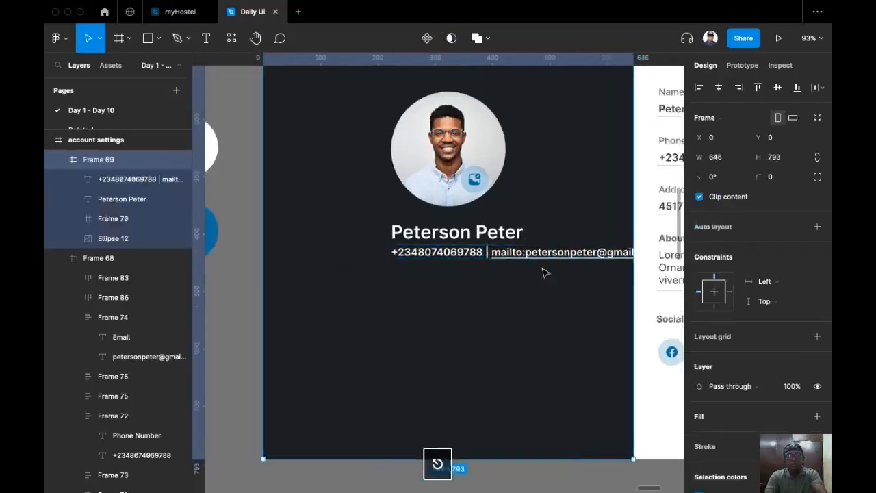
{"action": "left_click", "coordinate": [488, 249]}
{"action": "left_click_drag", "start_coordinate": [489, 248], "coordinate": [400, 274]}
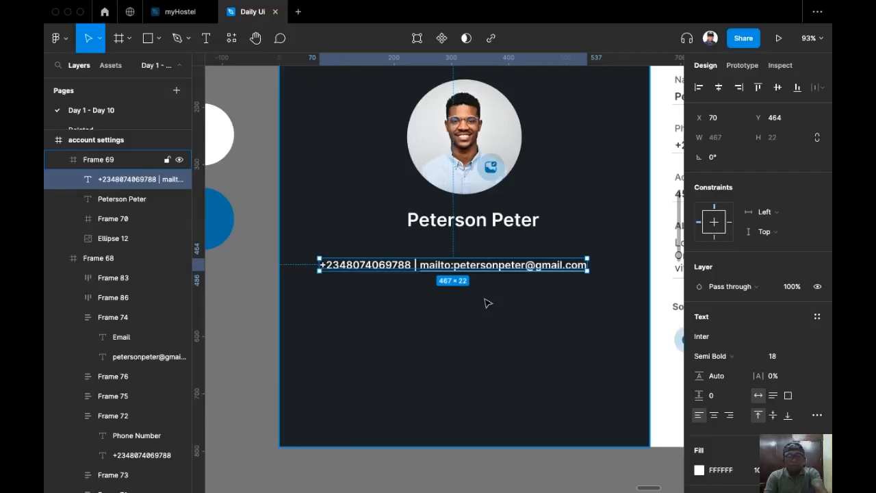
Underline the contact line and set it to size 14, Regular weight.
{"action": "key", "text": "super+u"}
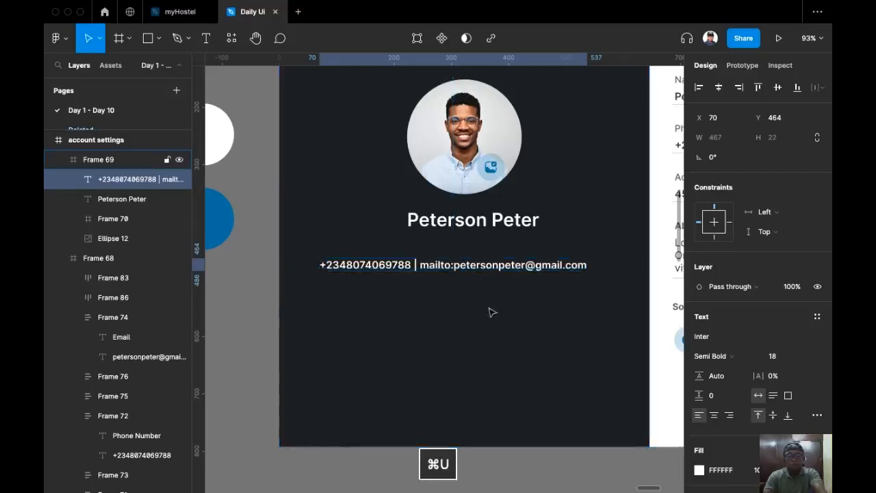
{"action": "left_click", "coordinate": [804, 359]}
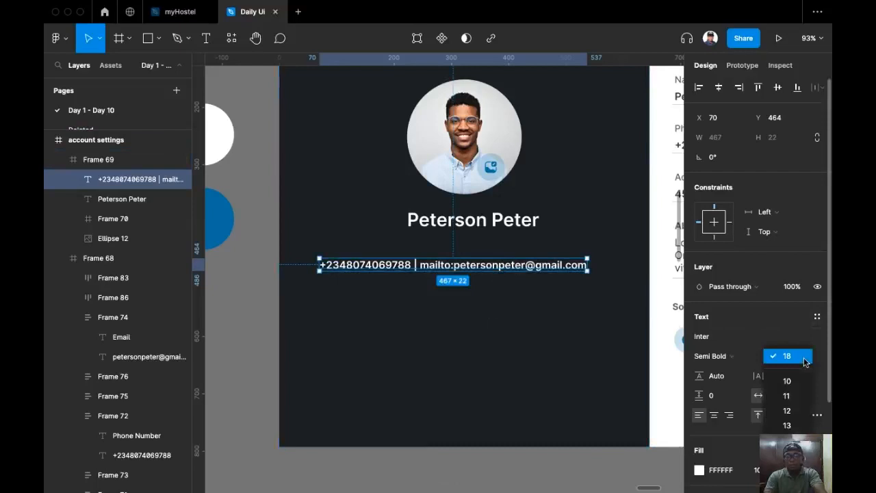
{"action": "key", "text": "Escape"}
{"action": "left_click", "coordinate": [812, 361]}
{"action": "left_click", "coordinate": [794, 440]}
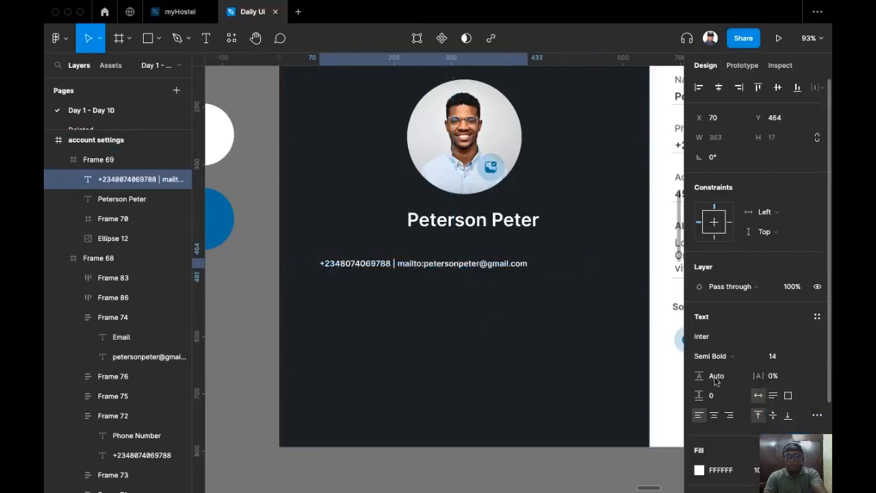
{"action": "left_click", "coordinate": [712, 356]}
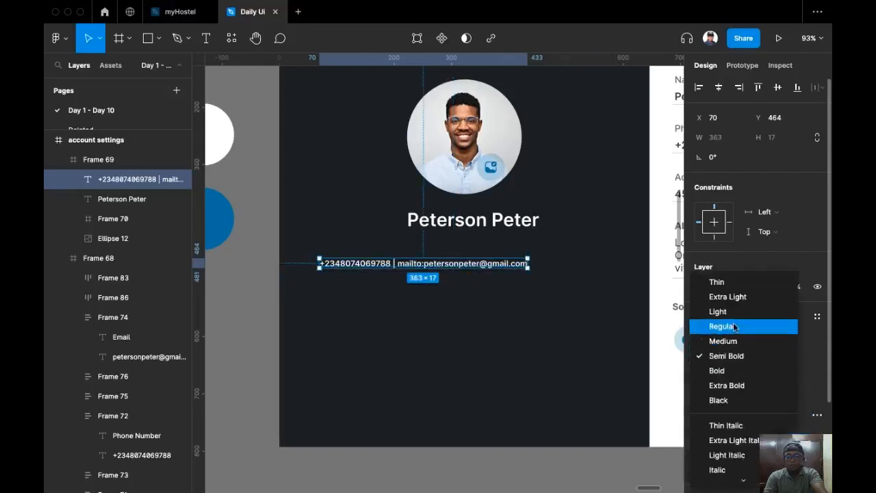
{"action": "left_click", "coordinate": [715, 327]}
Centre the contact line closer under the name, then select the dark profile panel.
{"action": "left_click", "coordinate": [427, 265]}
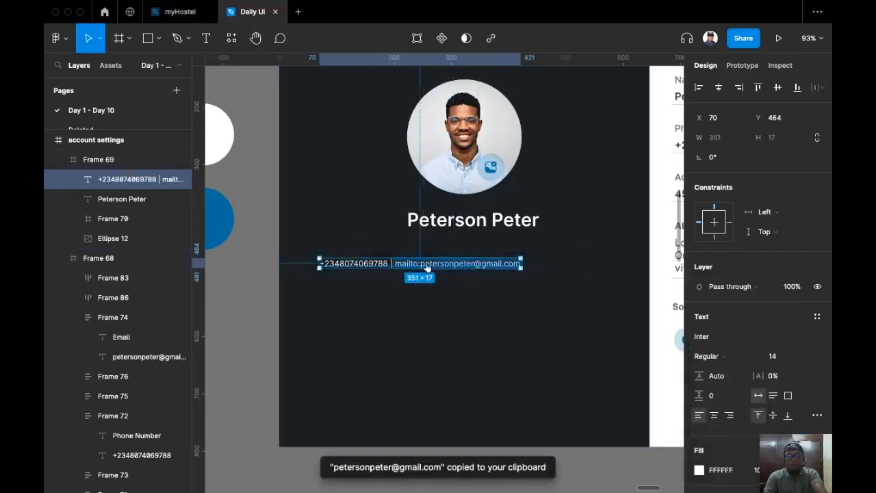
{"action": "left_click", "coordinate": [426, 243]}
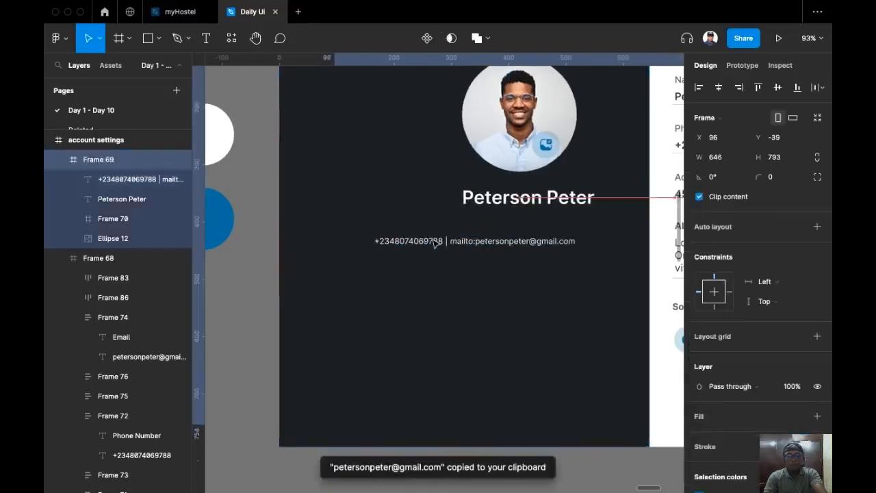
{"action": "key", "text": "super+z"}
{"action": "left_click_drag", "start_coordinate": [388, 269], "coordinate": [417, 250]}
{"action": "scroll", "coordinate": [387, 378], "scroll_direction": "down", "scroll_amount": 5}
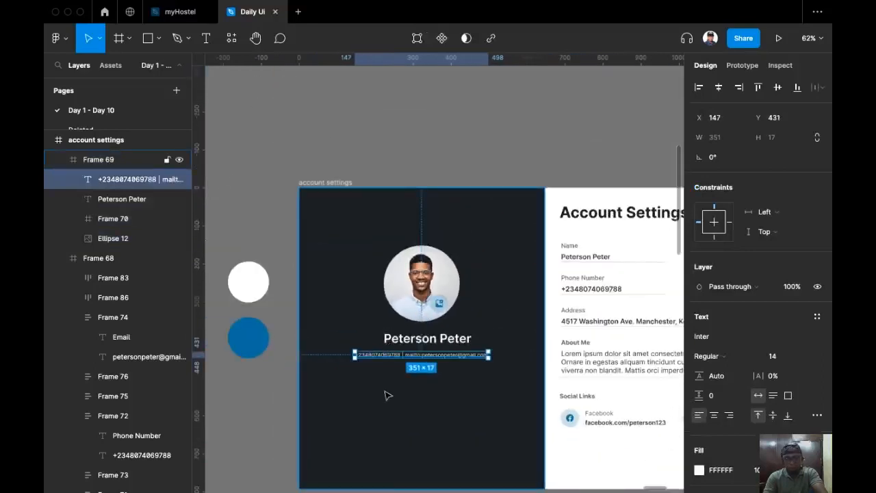
{"action": "left_click", "coordinate": [386, 392]}
{"action": "scroll", "coordinate": [387, 393], "scroll_direction": "up", "scroll_amount": 2}
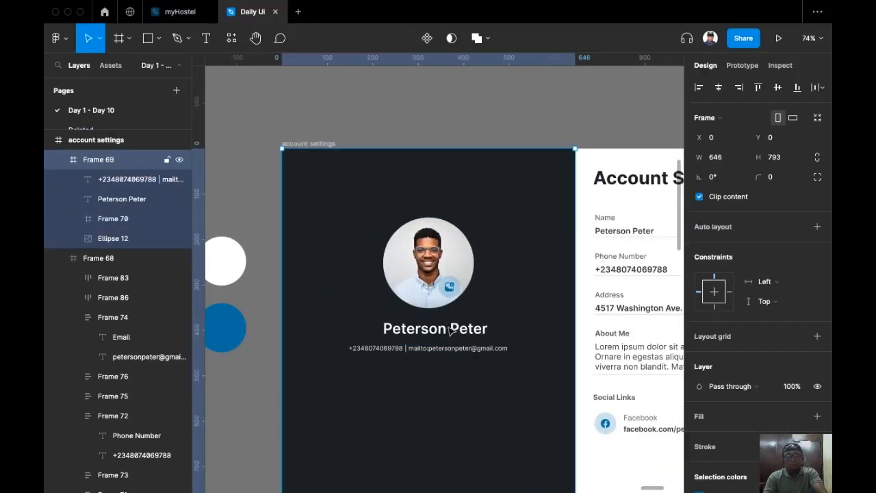
Wrap the profile photo and name in a centre-aligned auto-layout stack with a 16 gap.
{"action": "left_click", "coordinate": [450, 330]}
{"action": "left_click", "coordinate": [428, 264]}
{"action": "left_click", "coordinate": [445, 332], "text": "shift"}
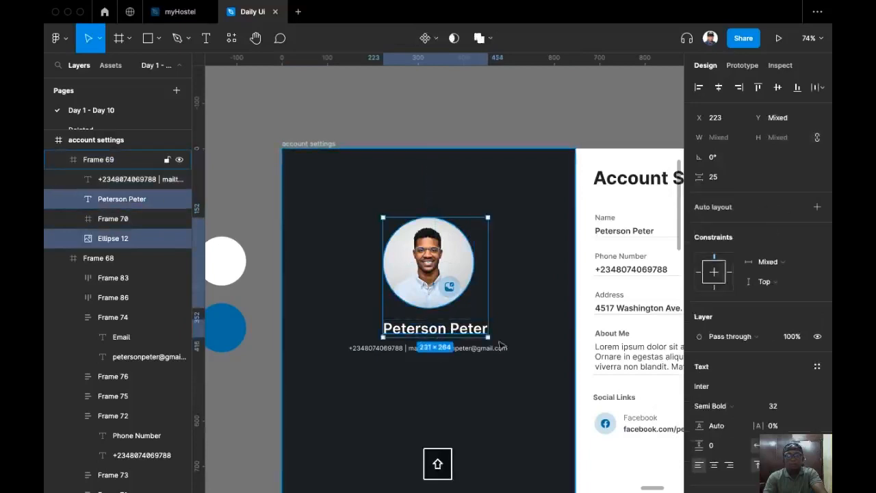
{"action": "key", "text": "shift+a"}
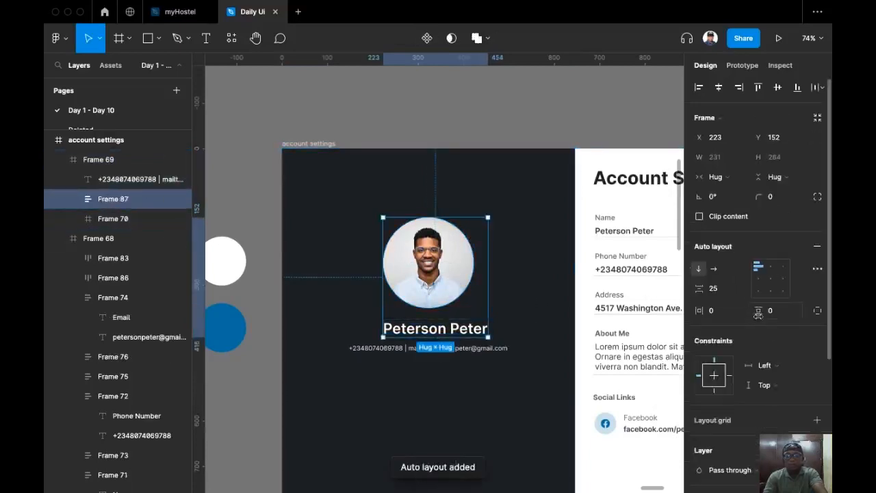
{"action": "left_click", "coordinate": [772, 278]}
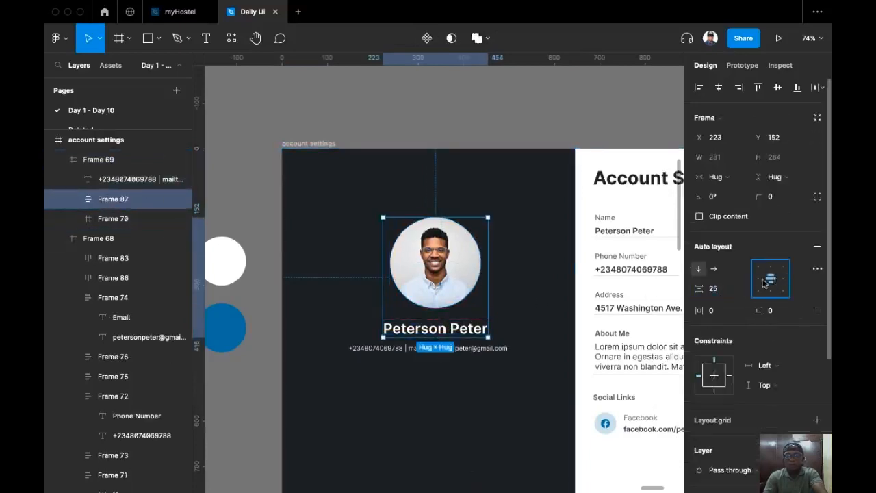
{"action": "type", "text": "5"}
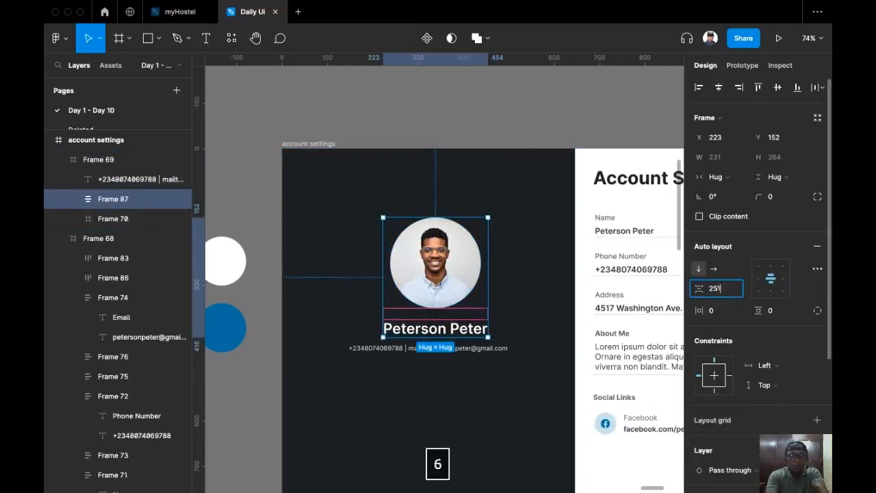
{"action": "key", "text": "Return"}
{"action": "key", "text": "super+z"}
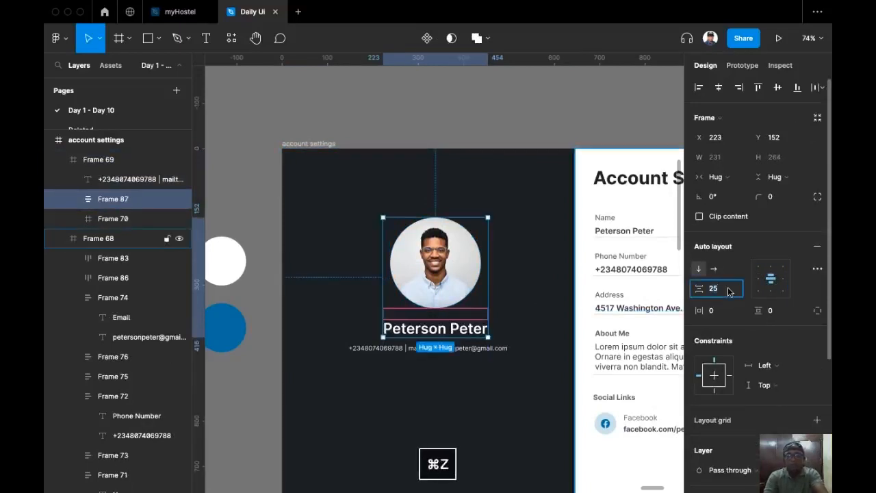
{"action": "type", "text": "16"}
{"action": "key", "text": "Return"}
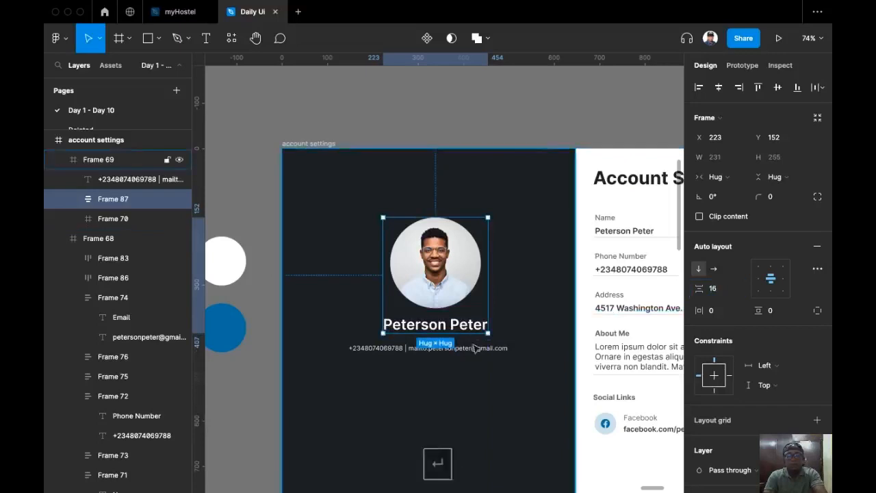
Stack the contact line under the photo-and-name stack in auto layout with an 8 gap.
{"action": "left_click", "coordinate": [476, 347]}
{"action": "left_click", "coordinate": [525, 296]}
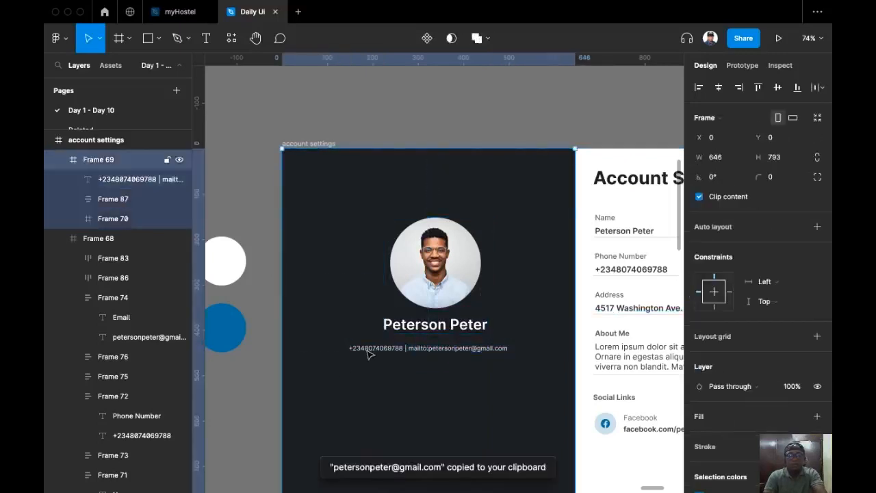
{"action": "left_click", "coordinate": [370, 349]}
{"action": "left_click", "coordinate": [438, 294], "text": "shift"}
{"action": "key", "text": "shift+a"}
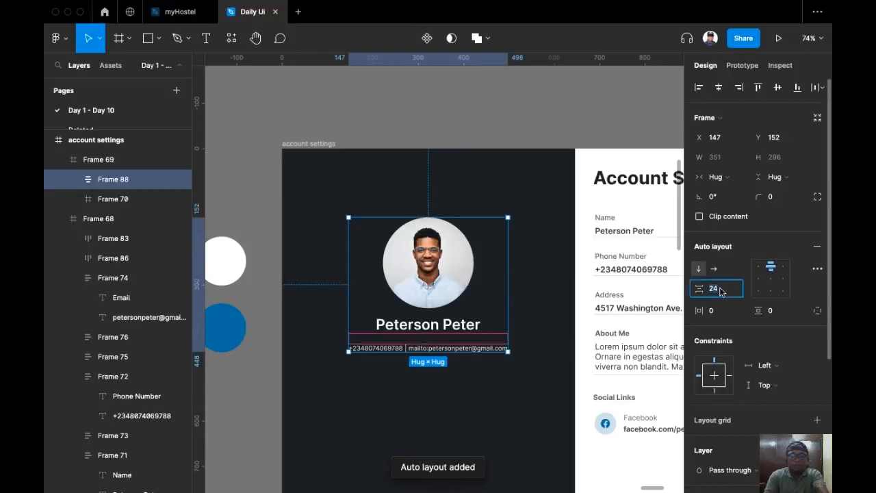
{"action": "type", "text": "8"}
{"action": "key", "text": "Return"}
Set the contact line's fill opacity to 70%.
{"action": "left_click", "coordinate": [466, 397]}
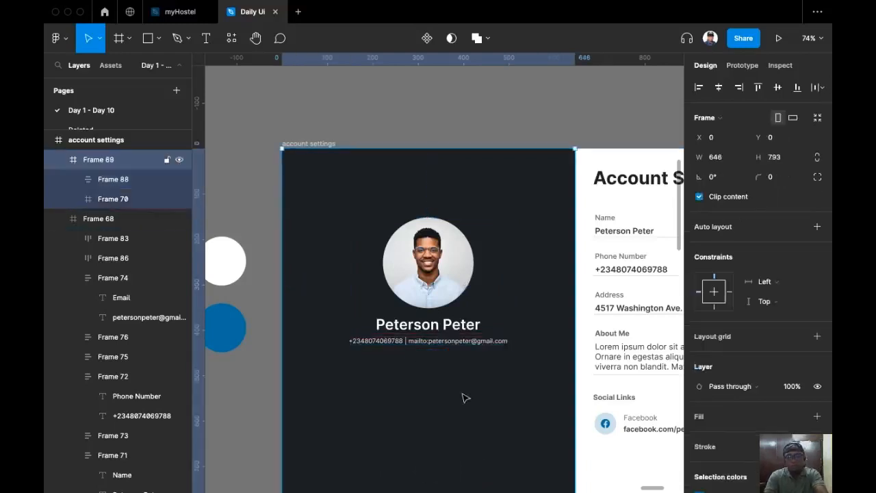
{"action": "left_click", "coordinate": [455, 342]}
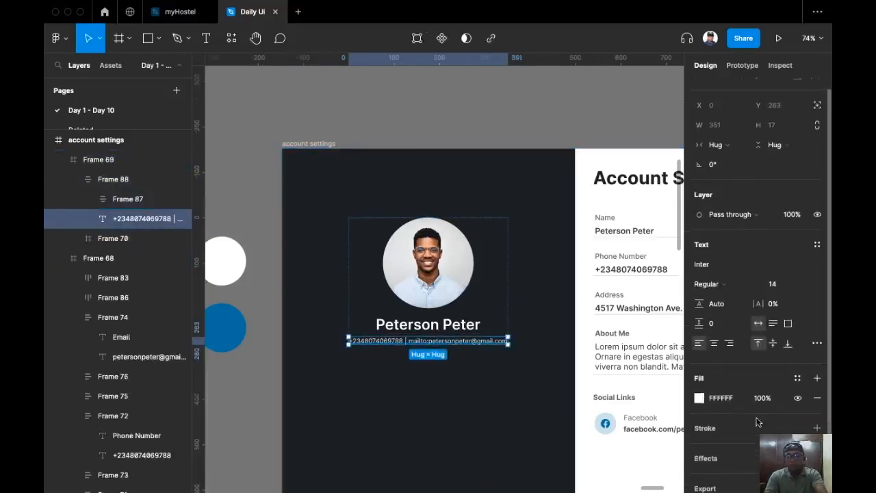
{"action": "left_click", "coordinate": [761, 399]}
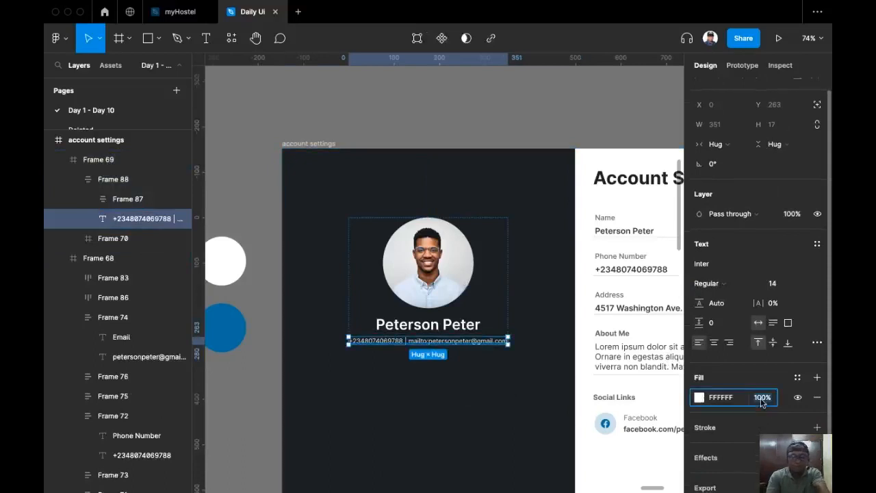
{"action": "type", "text": "70"}
{"action": "key", "text": "Return"}
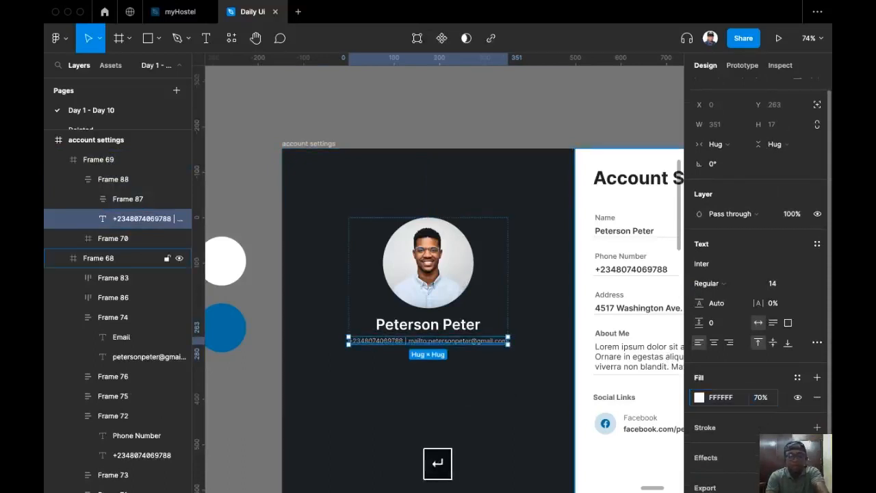
Constrain the profile stack to stay horizontally centred in the dark panel.
{"action": "left_click", "coordinate": [513, 410]}
{"action": "scroll", "coordinate": [479, 329], "scroll_direction": "down", "scroll_amount": 2}
{"action": "scroll", "coordinate": [468, 317], "scroll_direction": "down", "scroll_amount": 3}
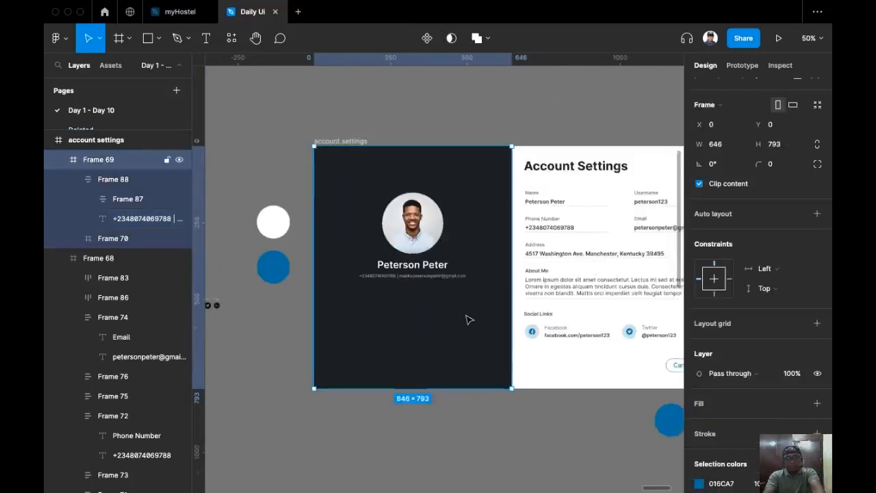
{"action": "scroll", "coordinate": [411, 281], "scroll_direction": "right", "scroll_amount": 1}
{"action": "left_click", "coordinate": [379, 236]}
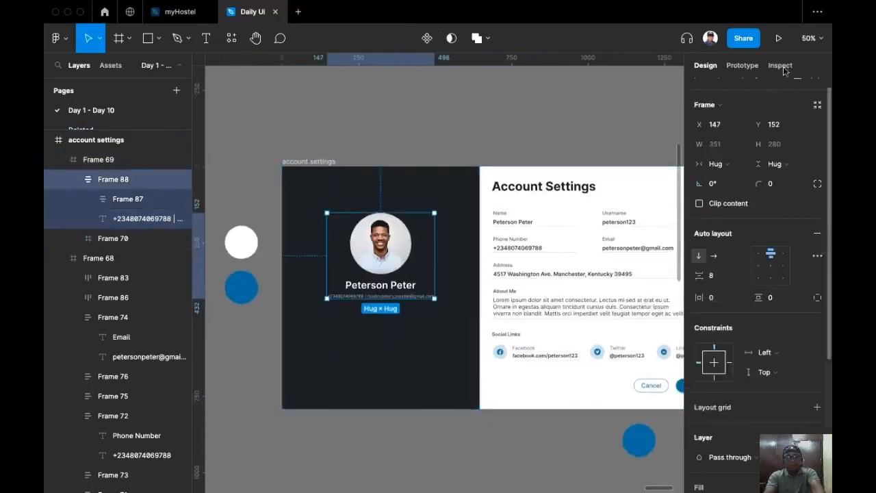
{"action": "left_click", "coordinate": [718, 89]}
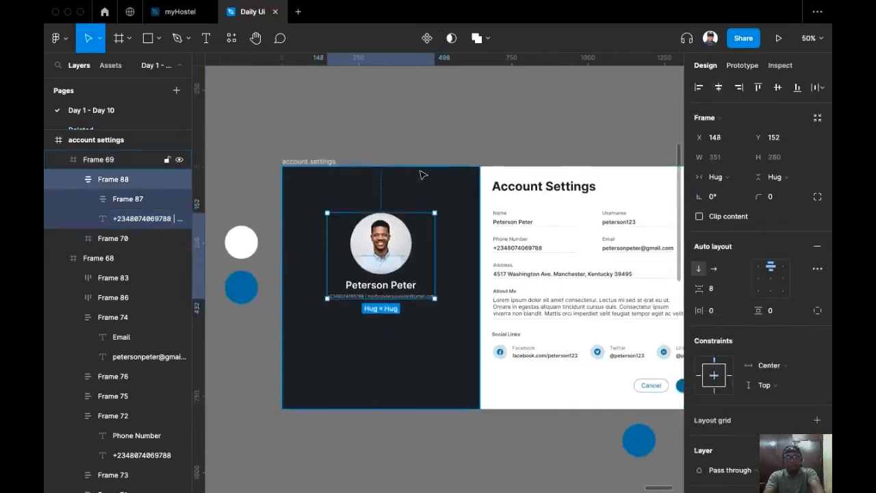
{"action": "scroll", "coordinate": [432, 171], "scroll_direction": "right", "scroll_amount": 1}
{"action": "left_click", "coordinate": [452, 119]}
{"action": "scroll", "coordinate": [514, 227], "scroll_direction": "right", "scroll_amount": 1}
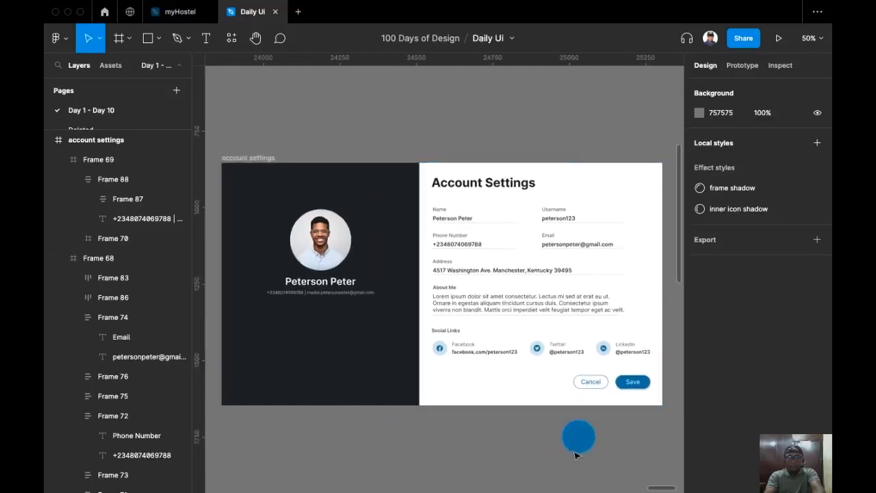
Delete the stray blue circle below the card.
{"action": "left_click", "coordinate": [578, 441]}
{"action": "key", "text": "BackSpace"}
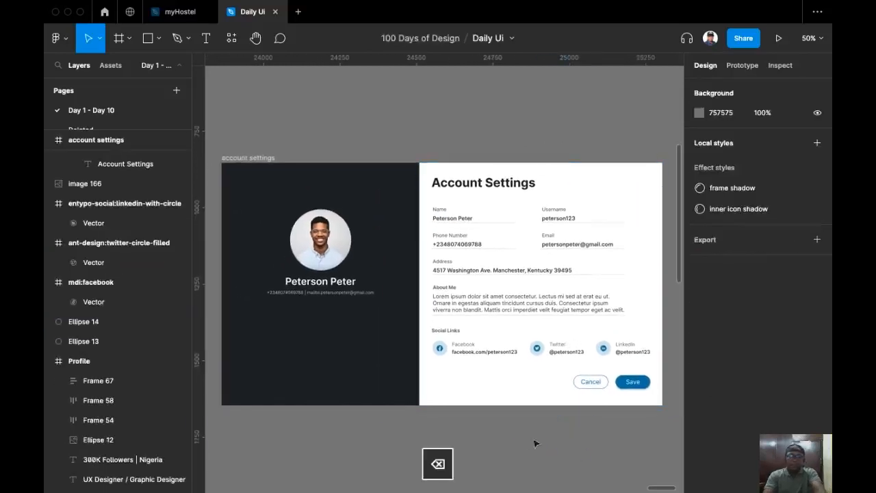
{"action": "scroll", "coordinate": [518, 422], "scroll_direction": "left", "scroll_amount": 1}
Make the account settings frame a flow starting point and preview it as a full-view prototype.
{"action": "left_click", "coordinate": [295, 147]}
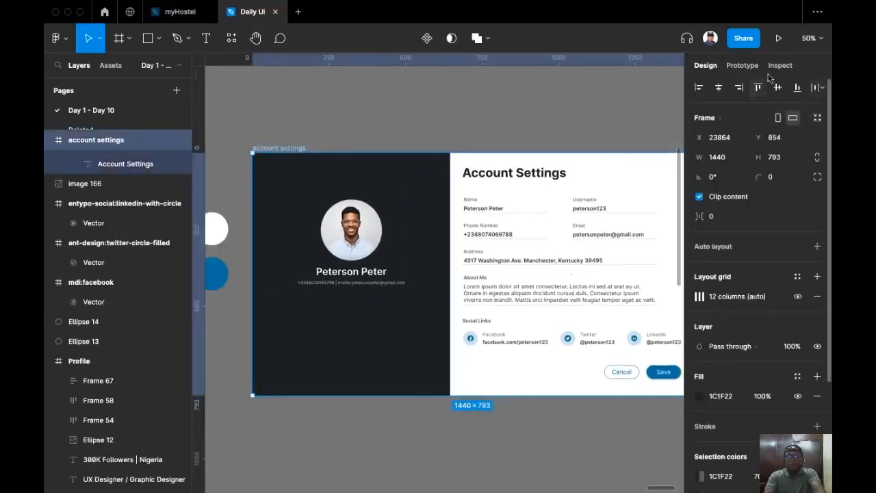
{"action": "left_click", "coordinate": [744, 67]}
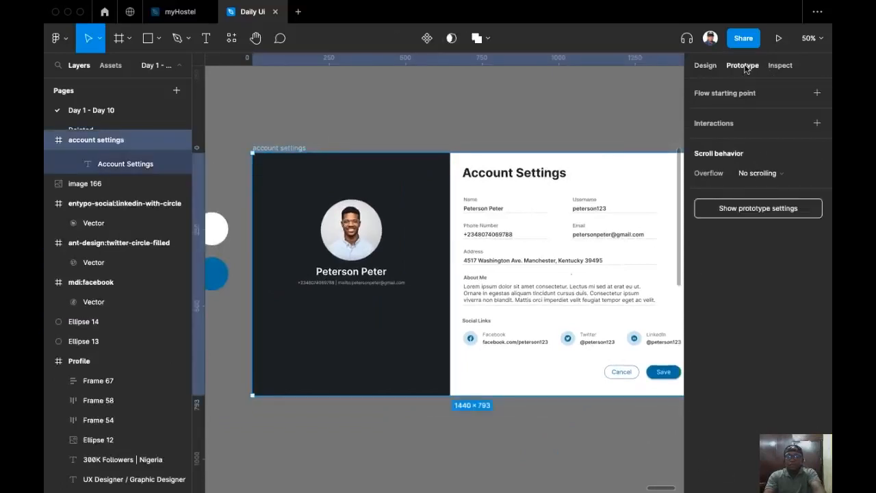
{"action": "left_click", "coordinate": [817, 93]}
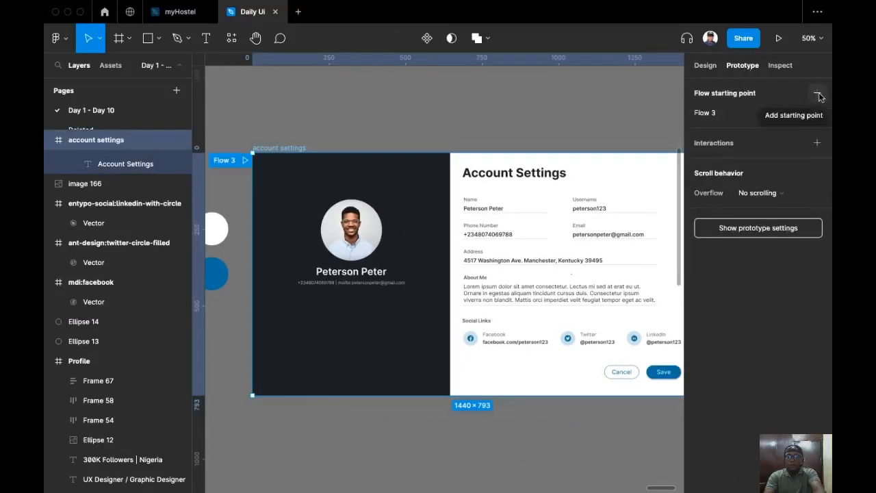
{"action": "left_click", "coordinate": [245, 160]}
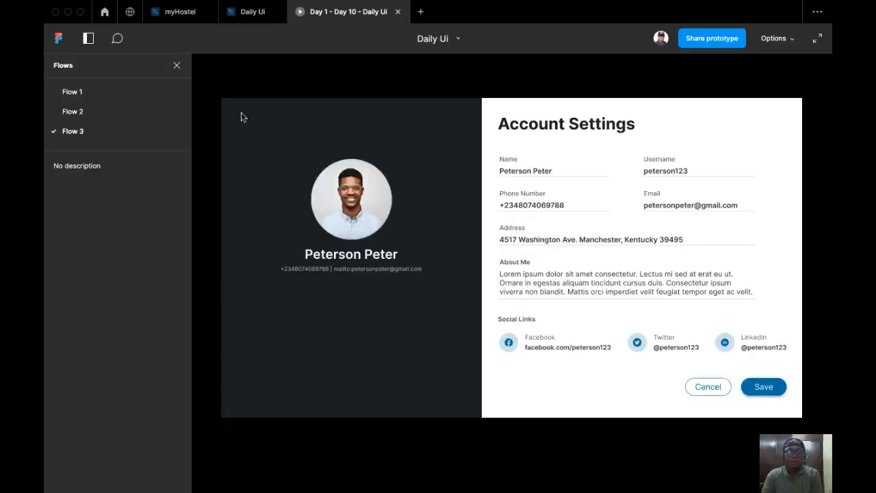
{"action": "left_click", "coordinate": [179, 67]}
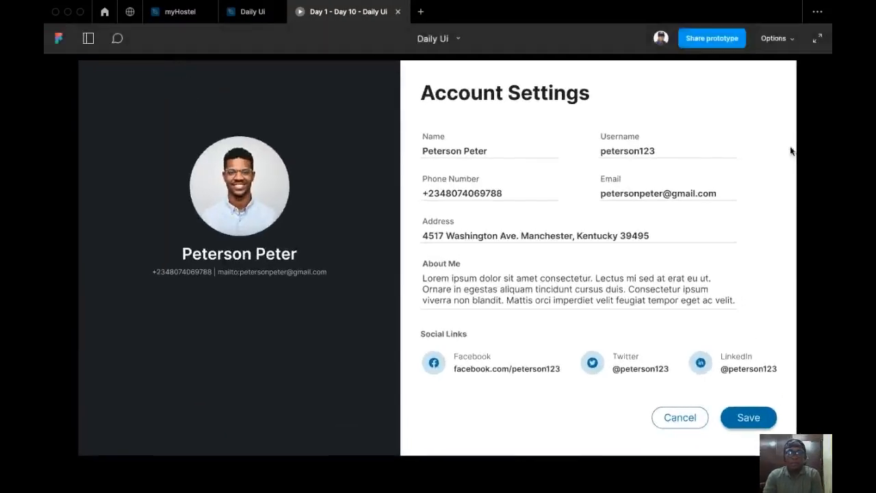